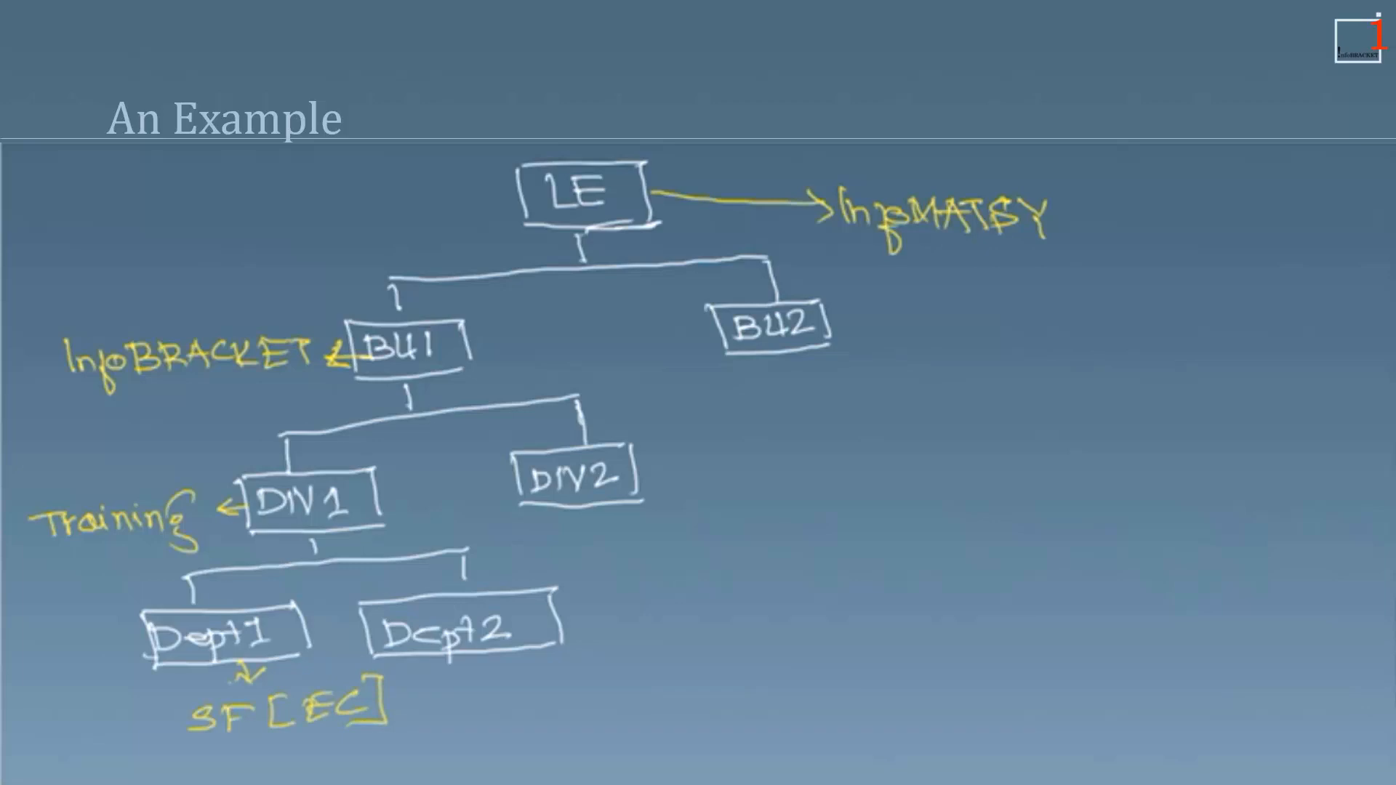
# Outline the LE box and the BU1 box in yellow.
pyautogui.moveTo(524, 211)
pyautogui.mouseDown()
pyautogui.moveTo(518, 169)
pyautogui.moveTo(639, 165)
pyautogui.moveTo(665, 231)
pyautogui.moveTo(571, 233)
pyautogui.moveTo(586, 259)
pyautogui.moveTo(390, 279)
pyautogui.mouseUp()
pyautogui.moveTo(515, 173); pyautogui.dragTo(530, 224)
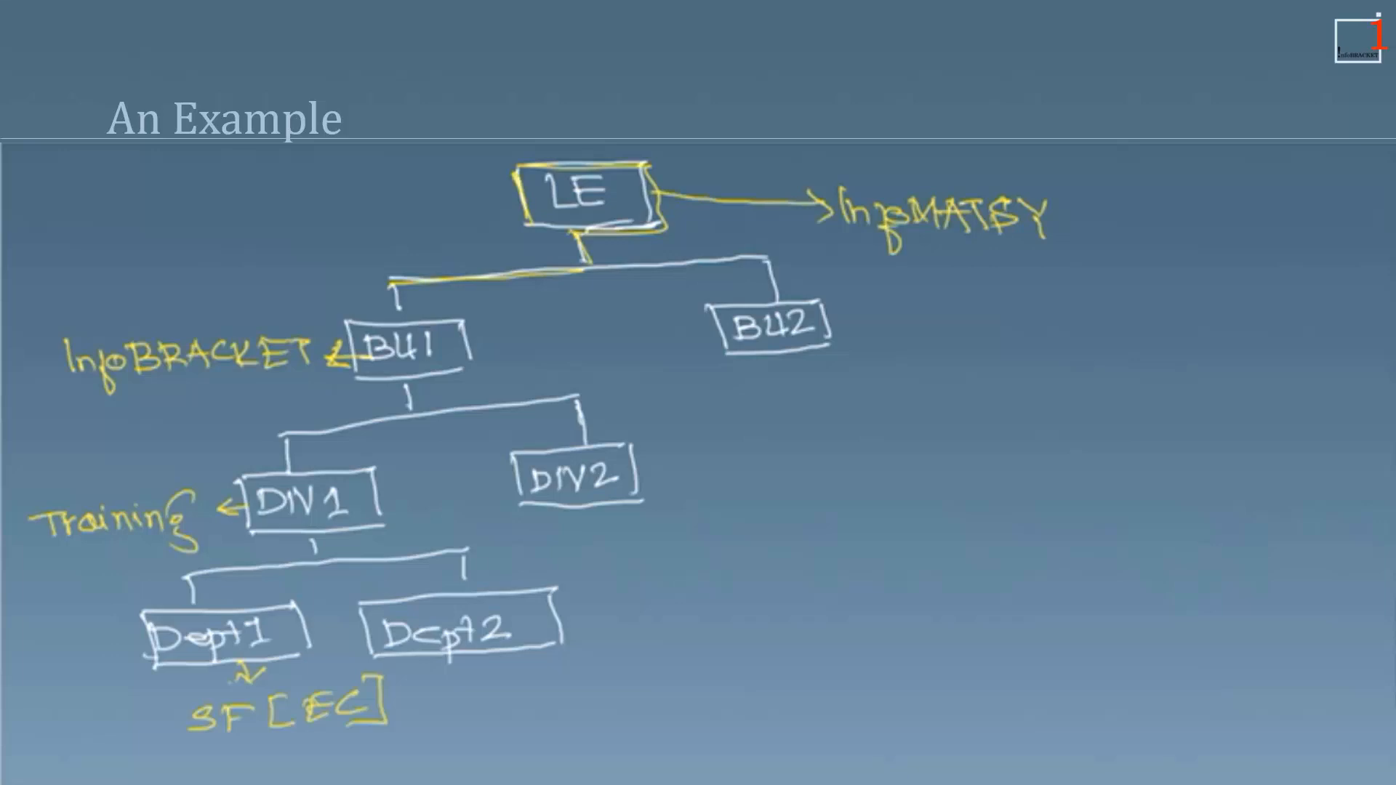
pyautogui.moveTo(346, 317)
pyautogui.mouseDown()
pyautogui.moveTo(474, 320)
pyautogui.moveTo(355, 375)
pyautogui.mouseUp()
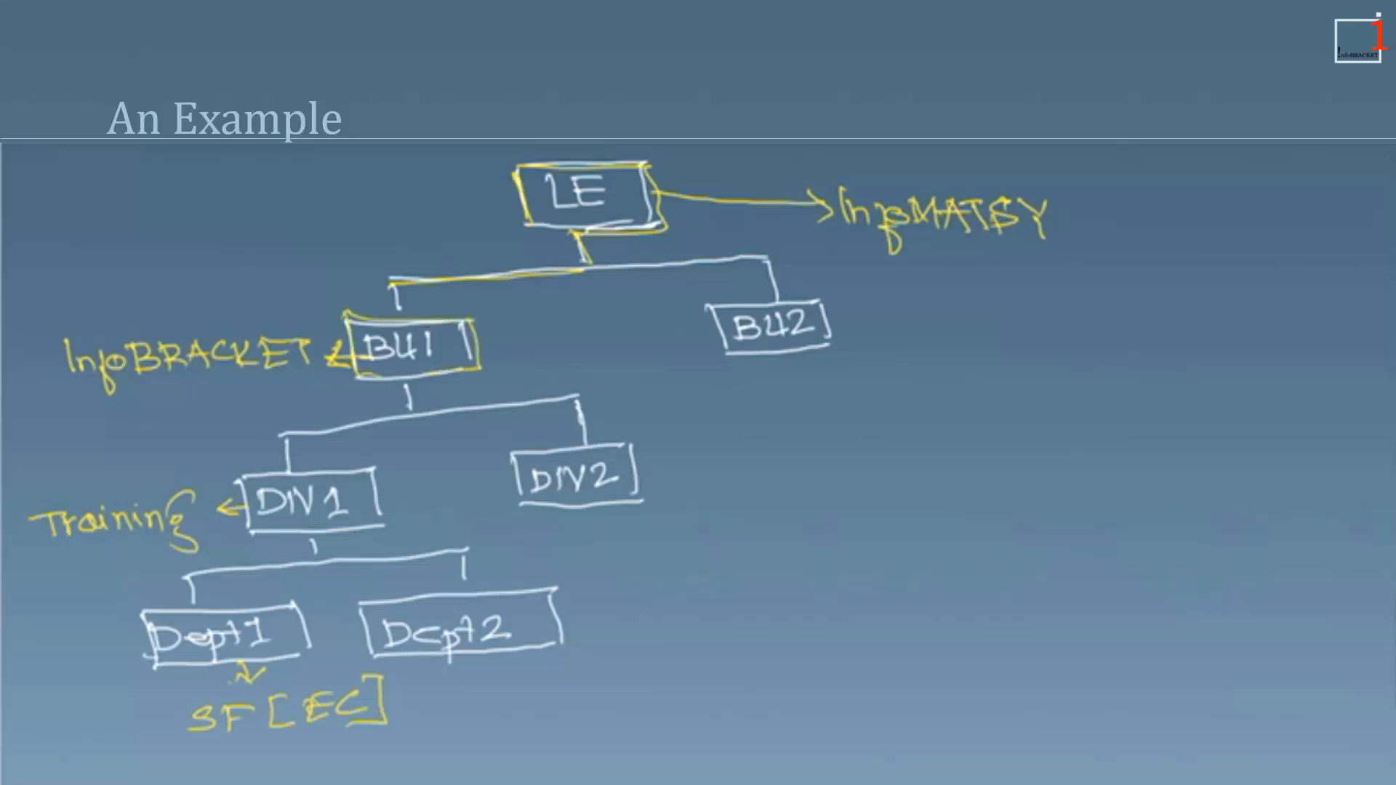
# Underline the example labels InfoMATSY, InfoBRACKET, Training and SF[EC] in yellow.
pyautogui.moveTo(847, 235); pyautogui.dragTo(998, 248)
pyautogui.moveTo(65, 379); pyautogui.dragTo(284, 360)
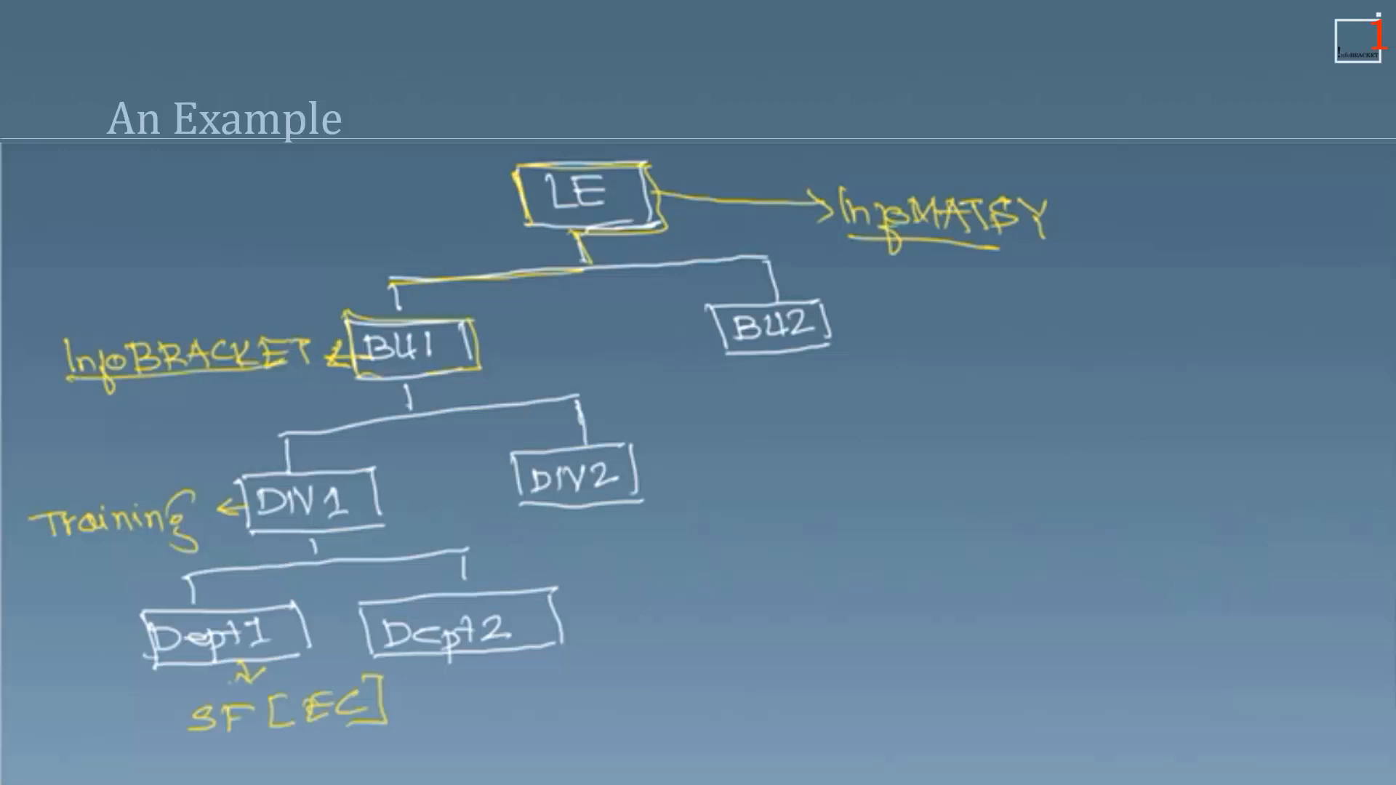
pyautogui.moveTo(61, 542); pyautogui.dragTo(155, 535)
pyautogui.moveTo(189, 737); pyautogui.dragTo(379, 725)
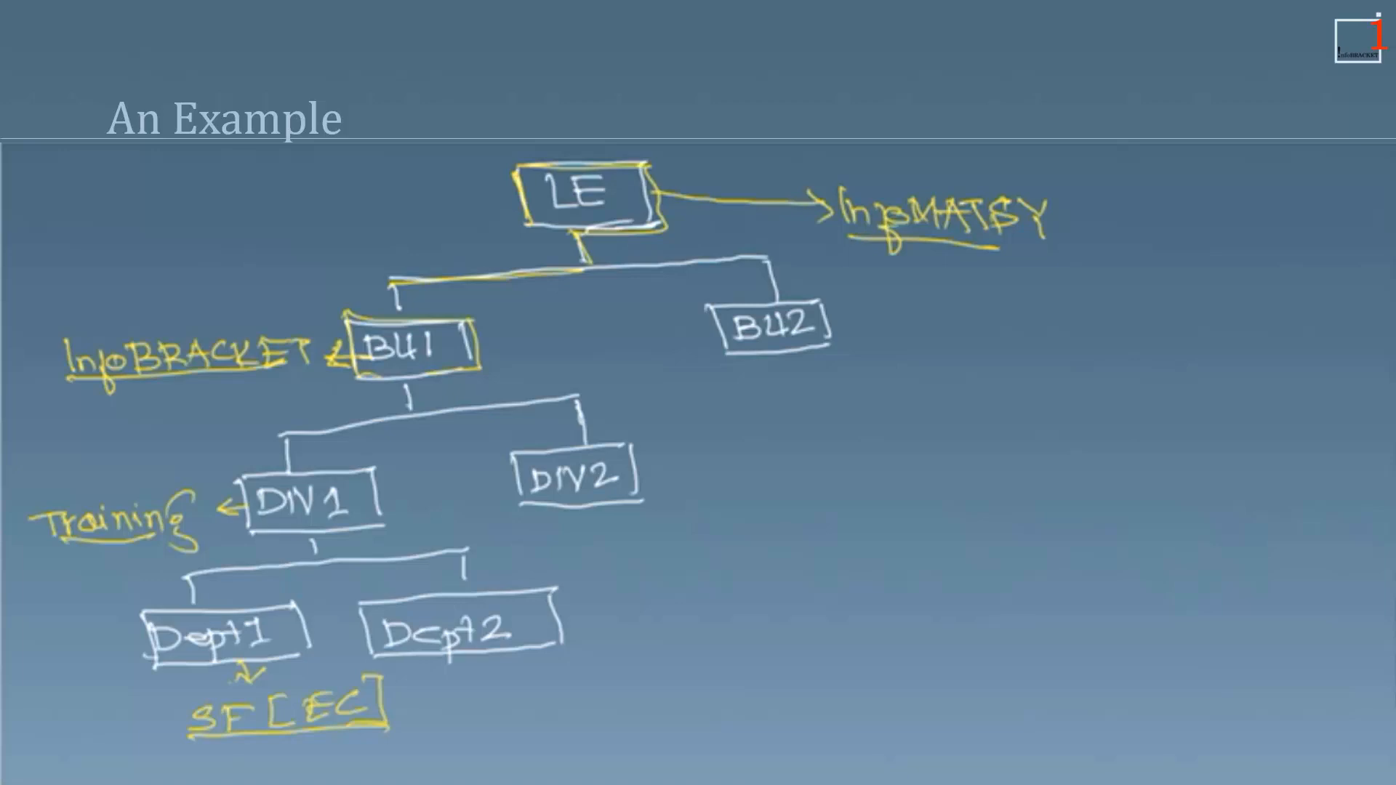
# Draw a blue brace right of BU2 and write a boxed 'Location & G.S' note beside it.
pyautogui.moveTo(864, 272)
pyautogui.mouseDown()
pyautogui.moveTo(883, 320)
pyautogui.moveTo(888, 412)
pyautogui.moveTo(804, 555)
pyautogui.mouseUp()
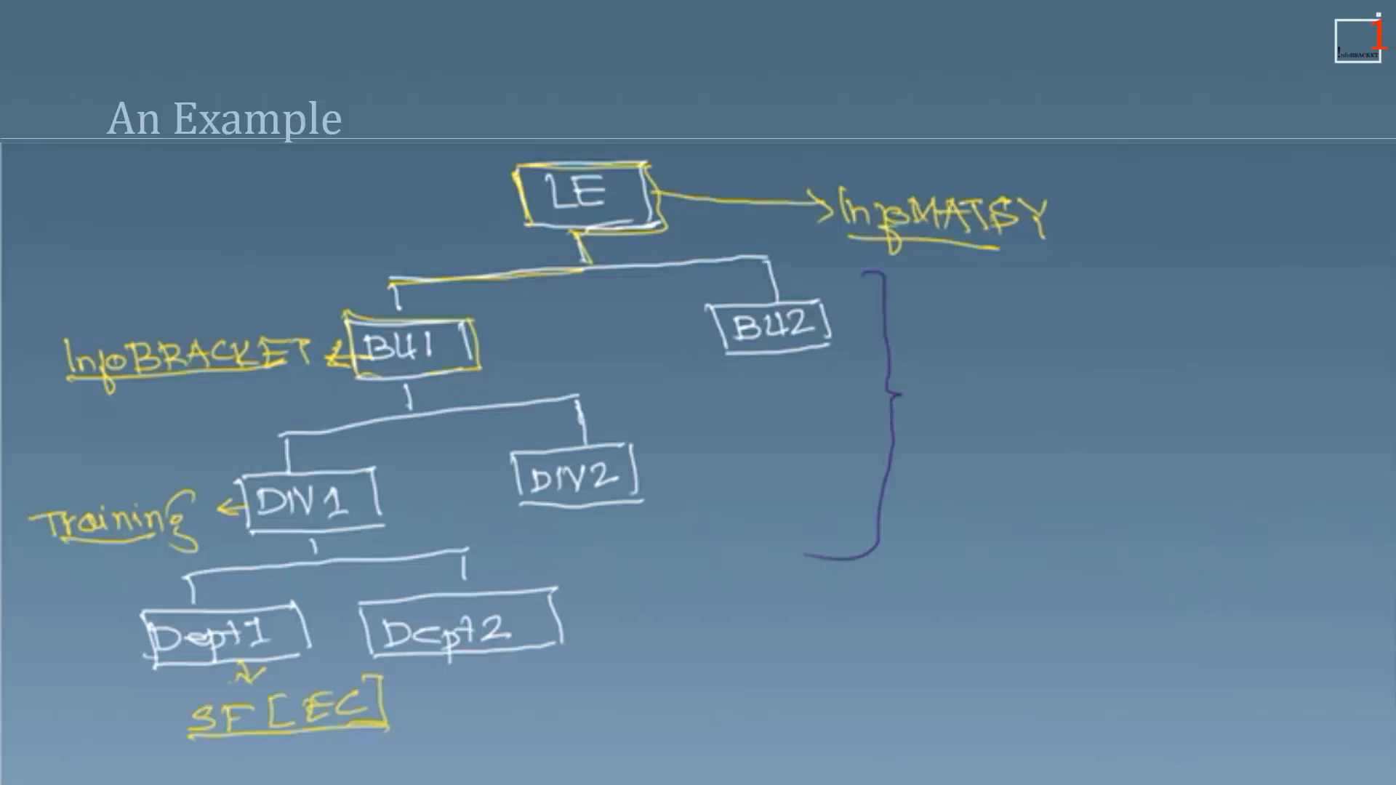
pyautogui.moveTo(957, 303)
pyautogui.mouseDown()
pyautogui.moveTo(987, 328)
pyautogui.moveTo(1145, 335)
pyautogui.mouseUp()
pyautogui.moveTo(1060, 363)
pyautogui.mouseDown()
pyautogui.moveTo(1062, 395)
pyautogui.moveTo(1006, 442)
pyautogui.moveTo(1035, 445)
pyautogui.mouseUp()
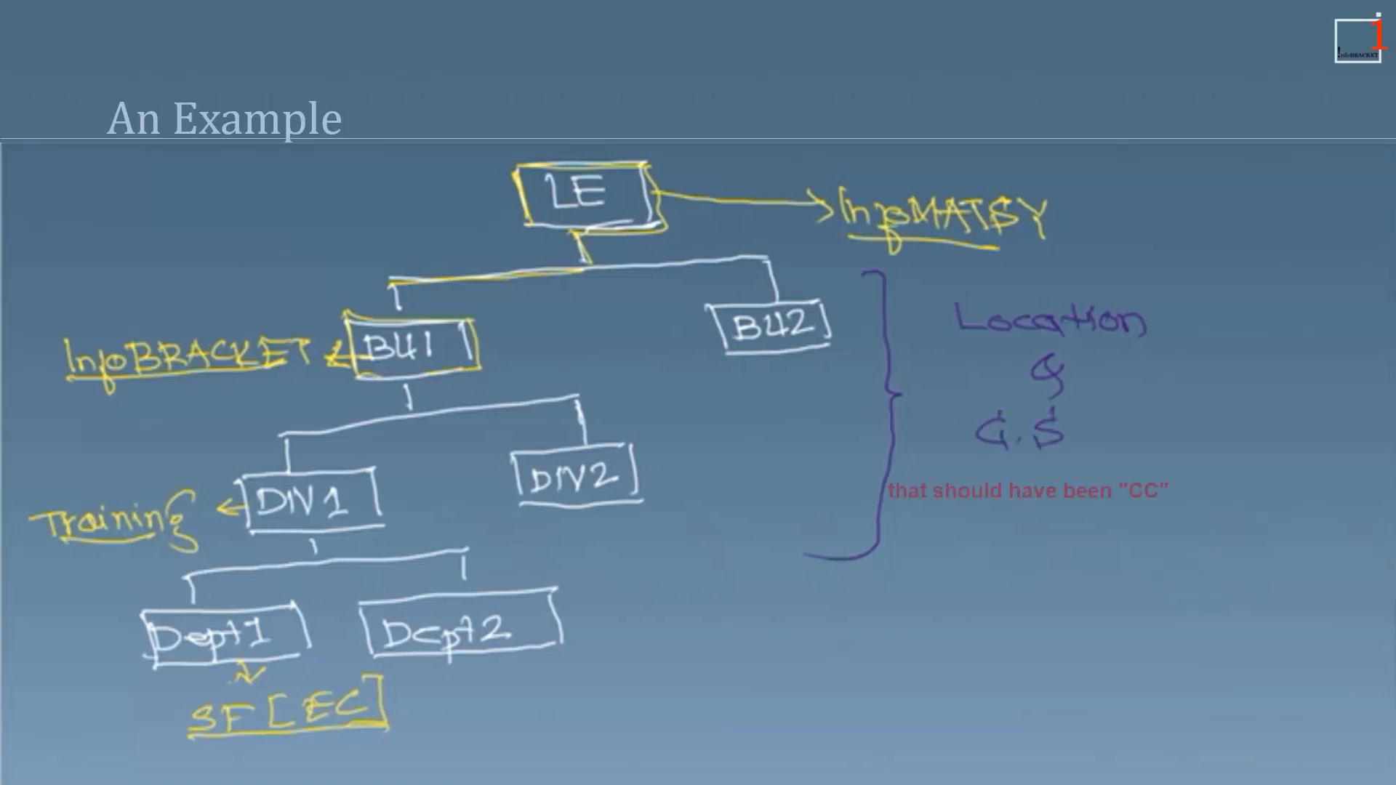
pyautogui.moveTo(945, 460); pyautogui.dragTo(1055, 455)
pyautogui.moveTo(1055, 455); pyautogui.dragTo(1117, 451)
pyautogui.moveTo(908, 259)
pyautogui.mouseDown()
pyautogui.moveTo(913, 429)
pyautogui.moveTo(990, 253)
pyautogui.moveTo(1154, 351)
pyautogui.moveTo(1161, 426)
pyautogui.mouseUp()
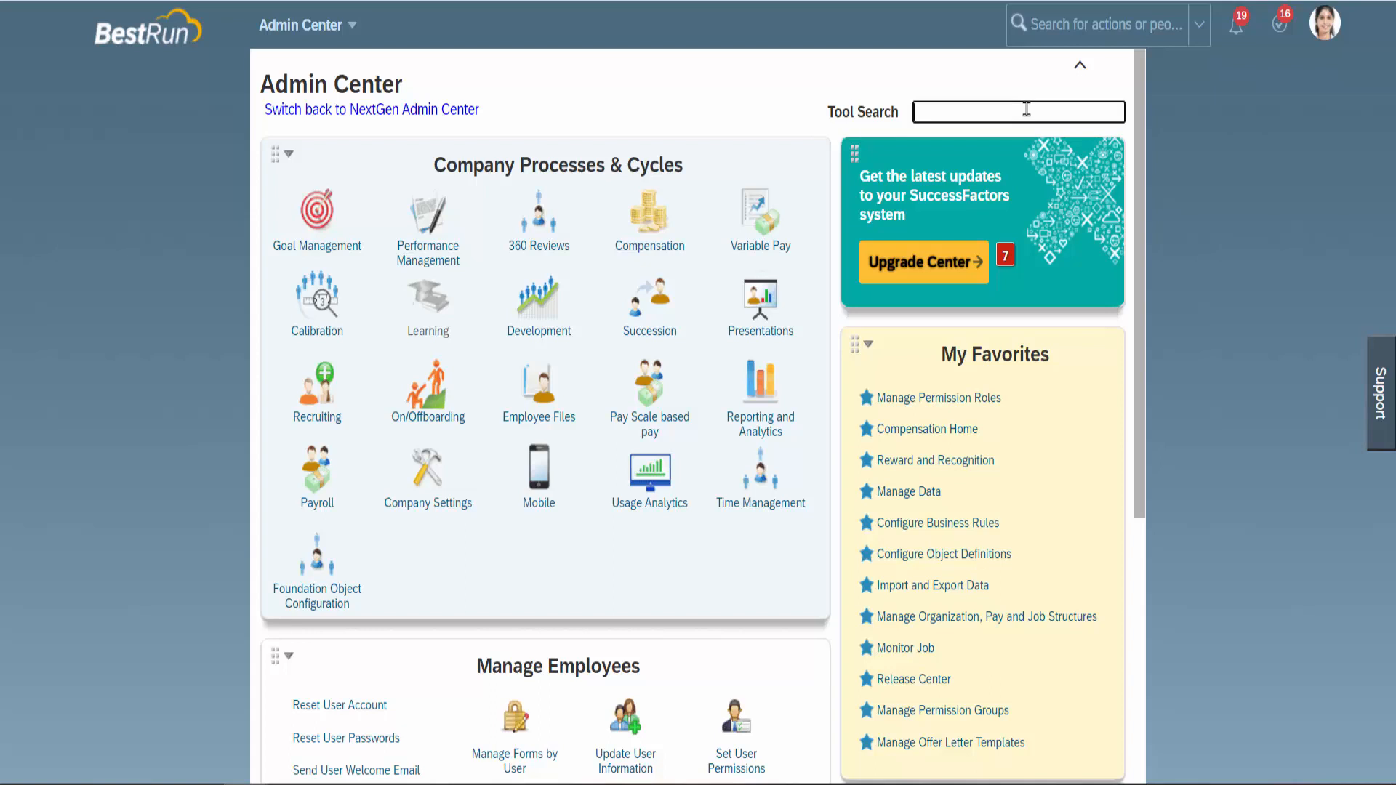
# Find Manage Permission Roles through Tool Search and open the System Admin role's details.
pyautogui.write('Manage Permission ROles')
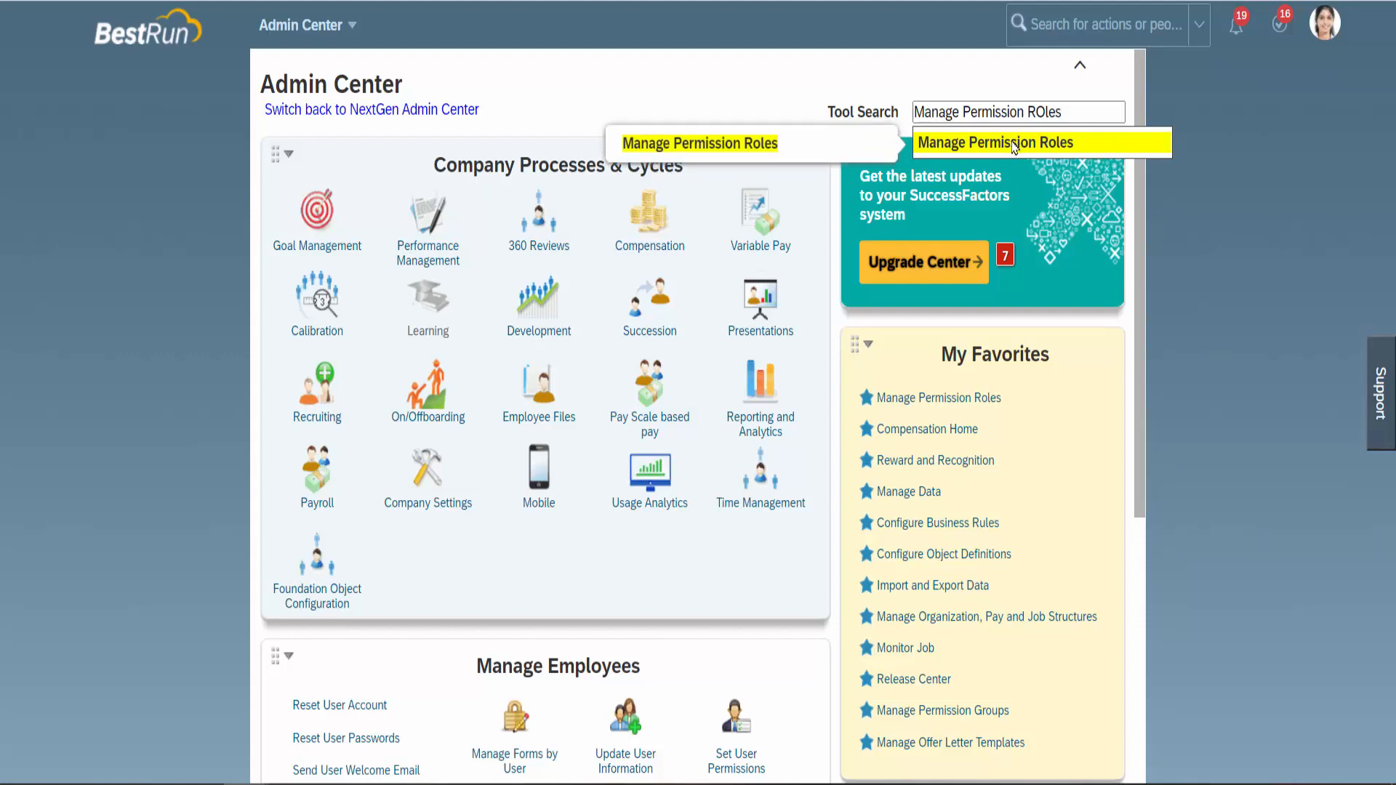
pyautogui.click(1014, 143)
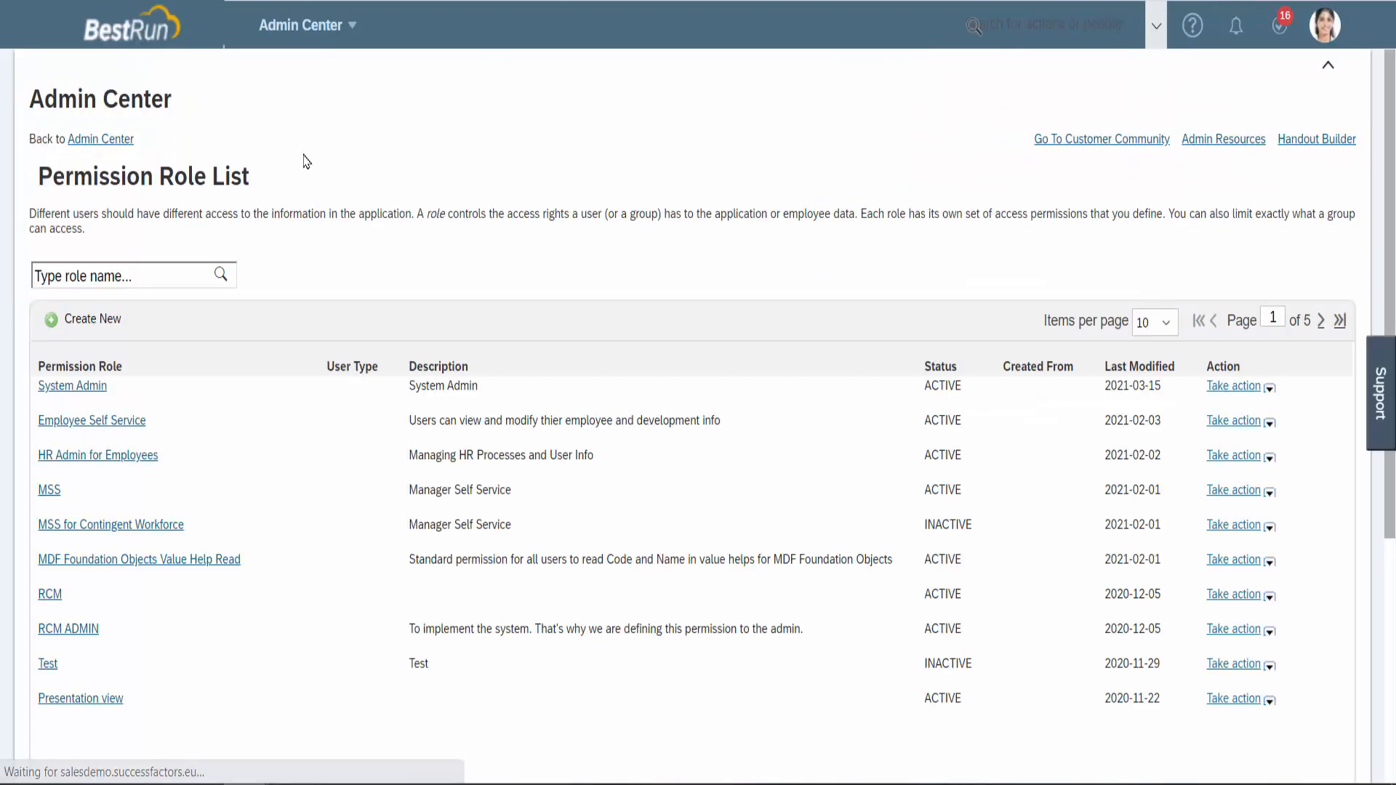
pyautogui.click(86, 387)
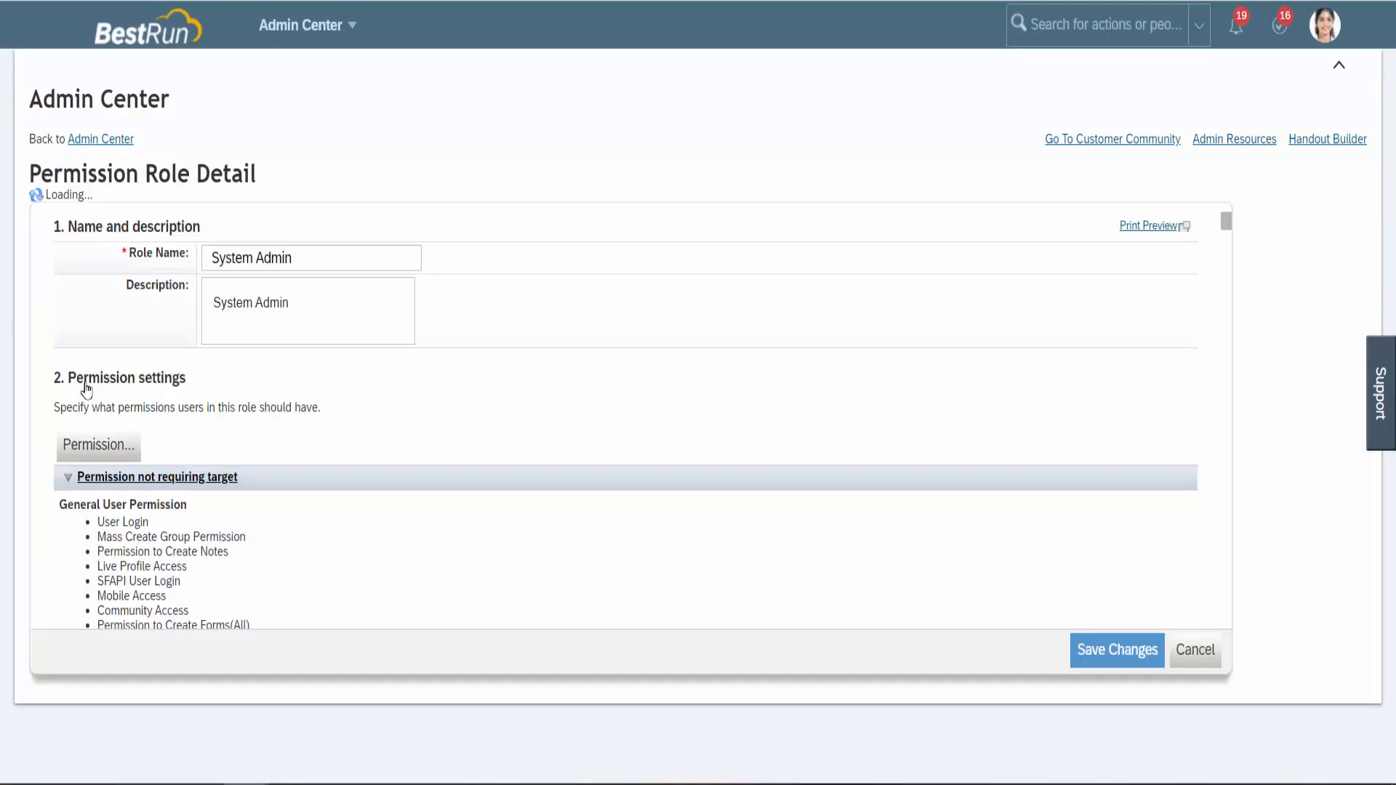
pyautogui.click(112, 441)
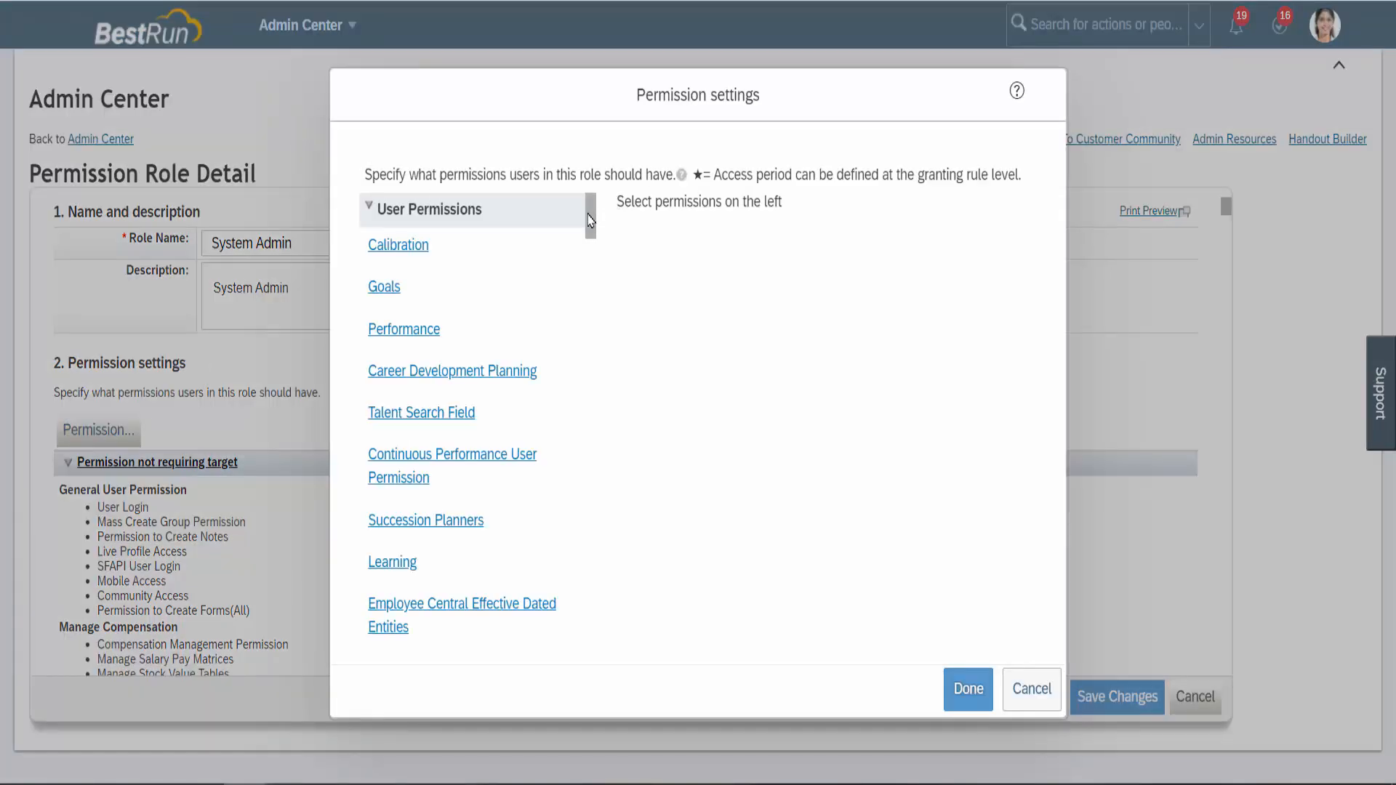
pyautogui.moveTo(589, 220); pyautogui.dragTo(585, 564)
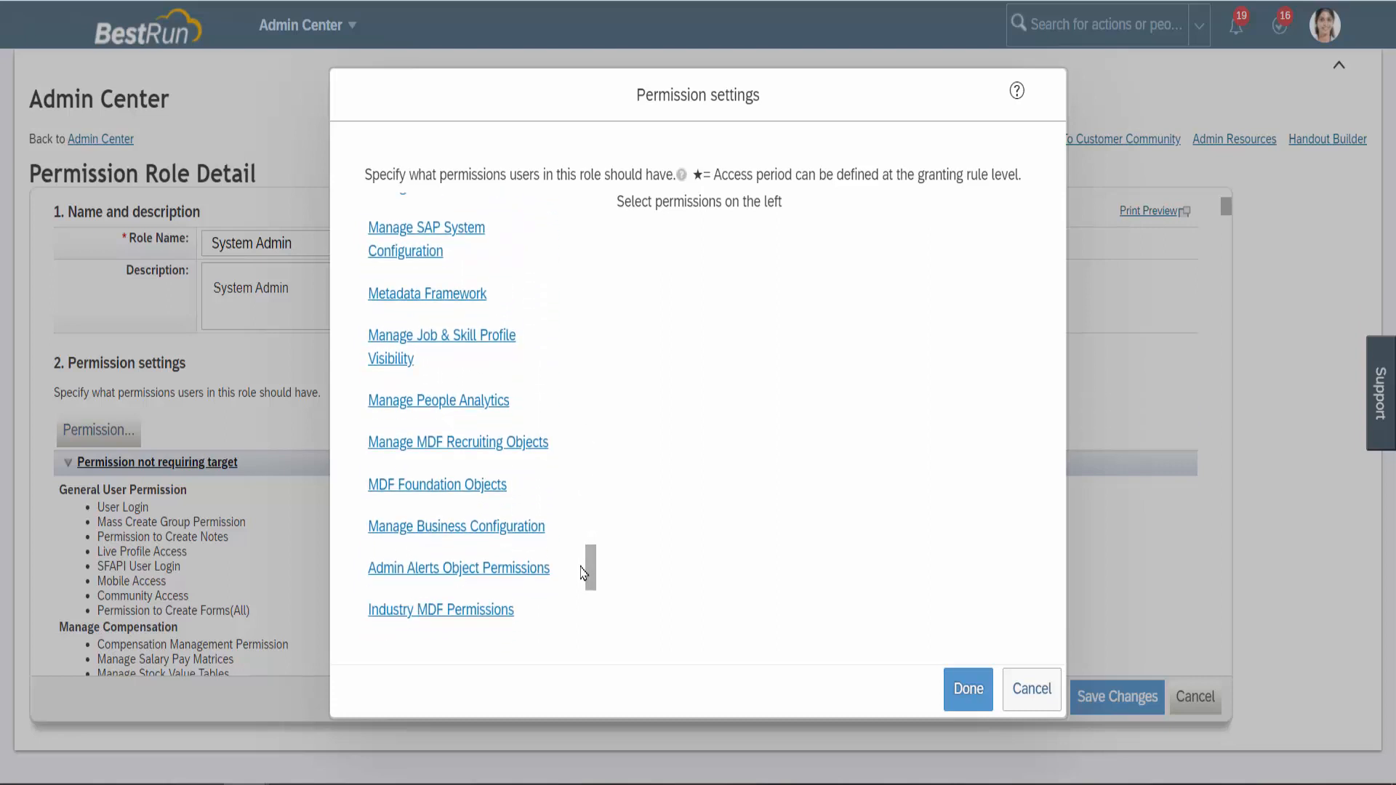
pyautogui.click(471, 492)
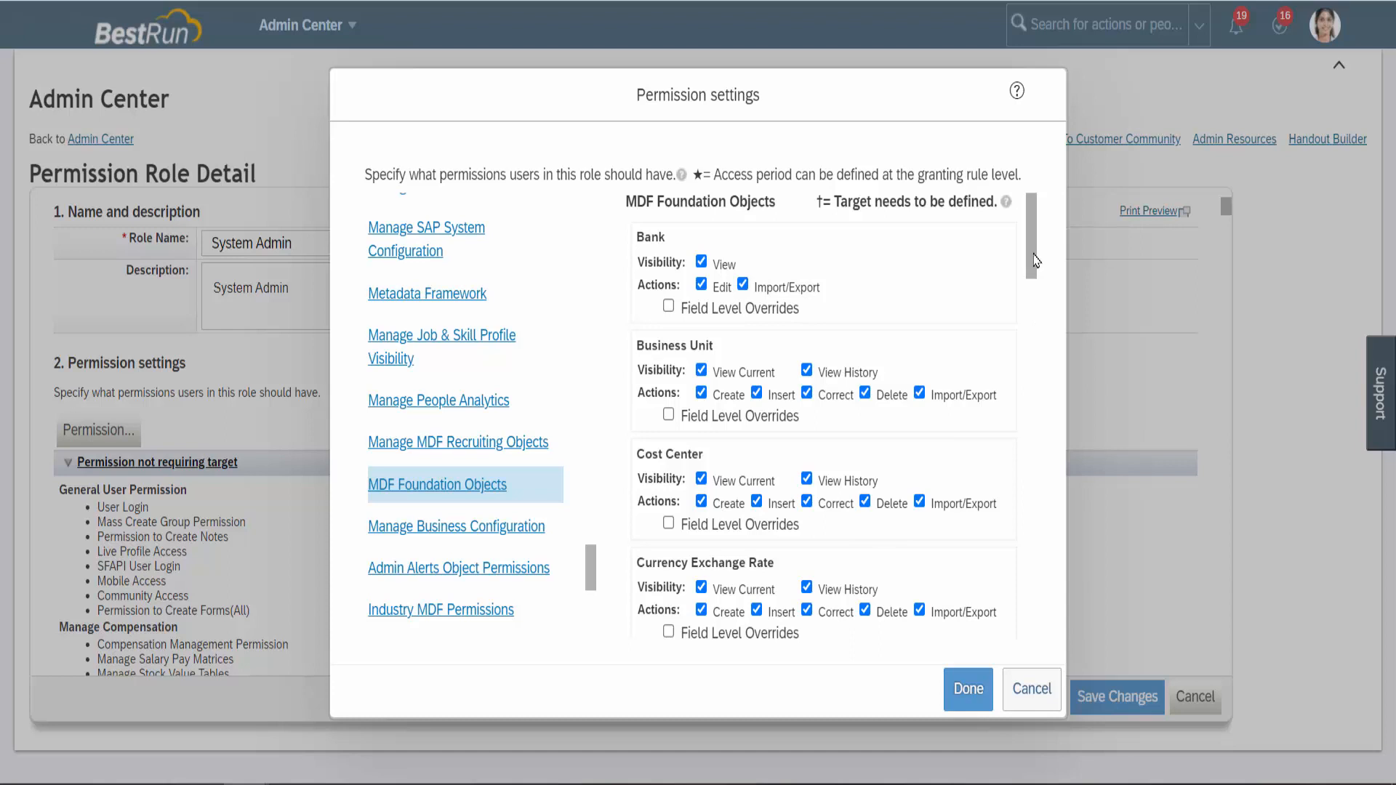
pyautogui.moveTo(1035, 260)
pyautogui.mouseDown()
pyautogui.moveTo(1031, 376)
pyautogui.moveTo(1033, 265)
pyautogui.mouseUp()
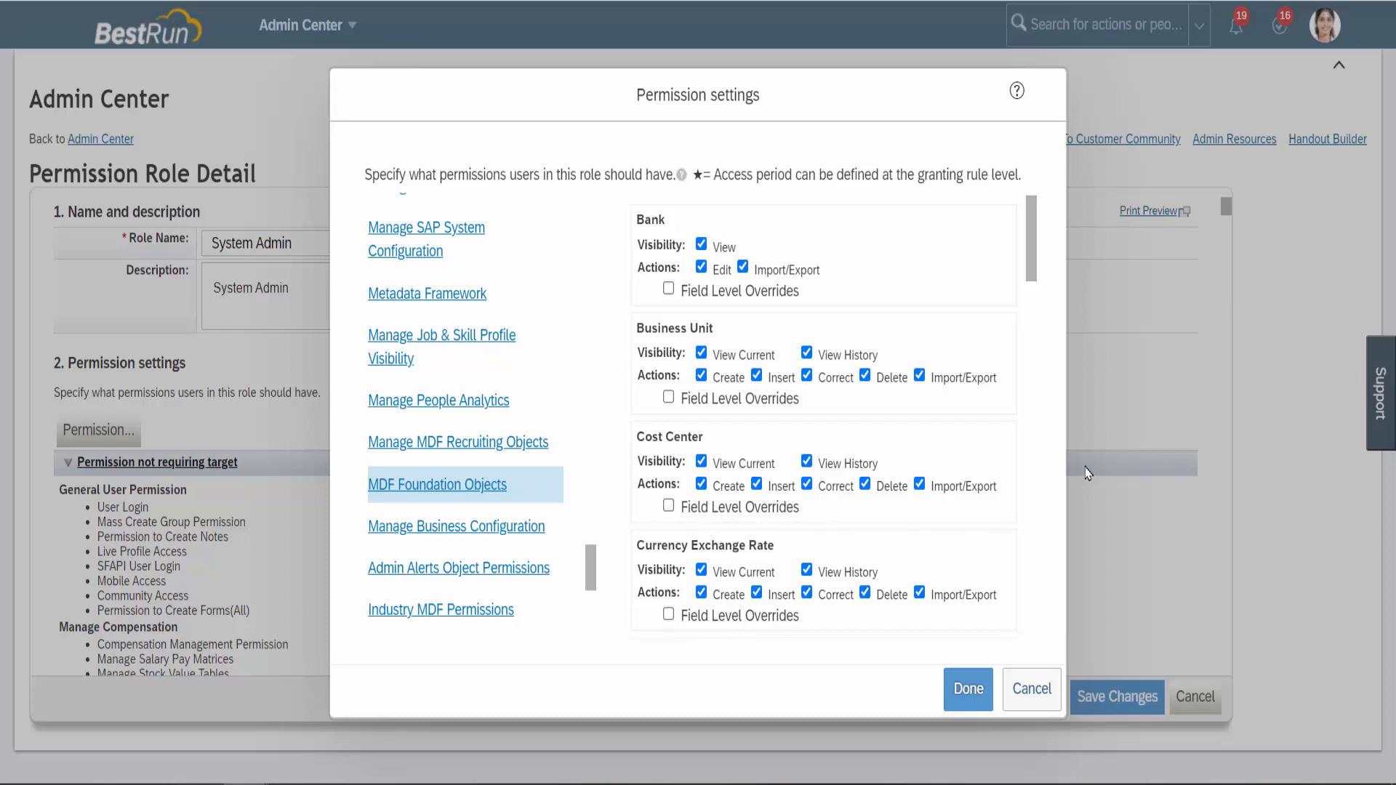
pyautogui.click(1032, 690)
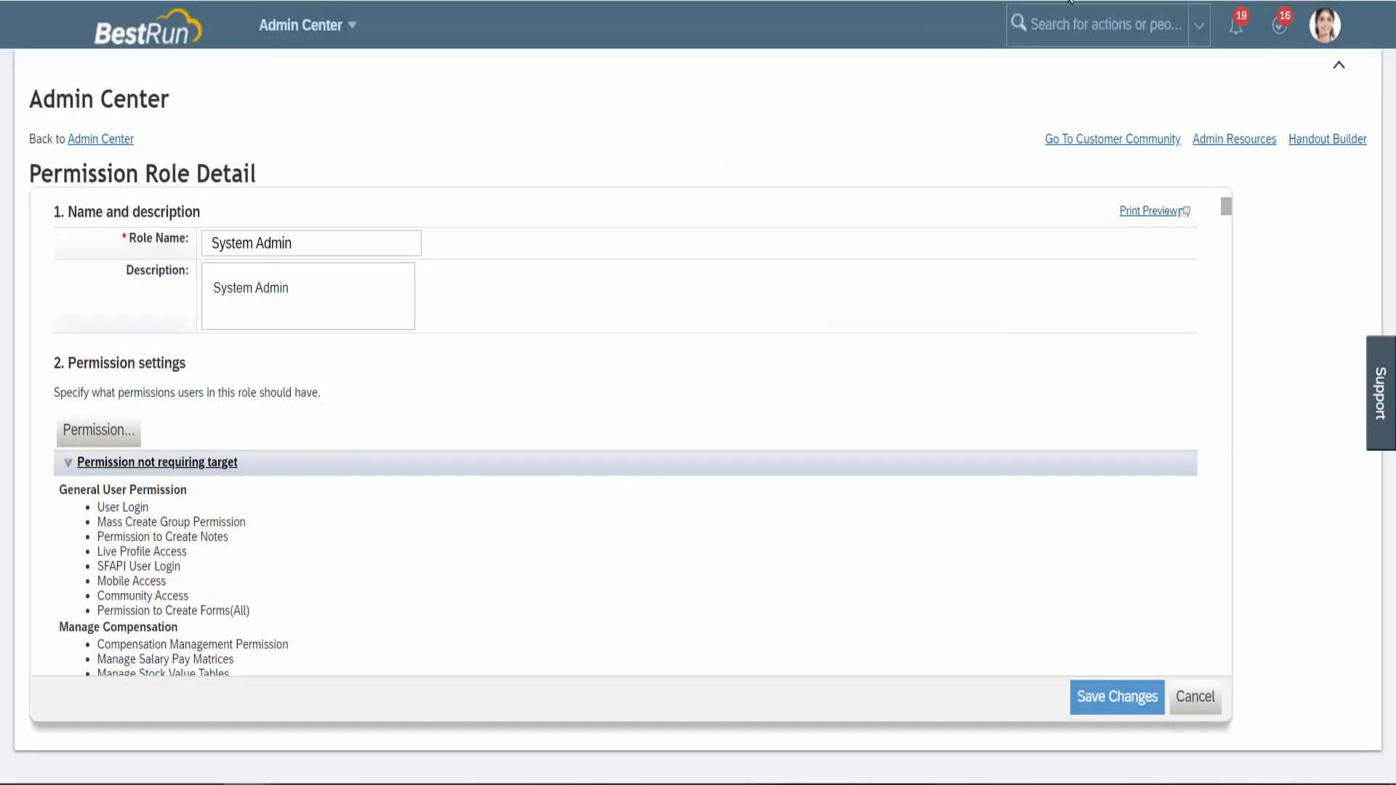
# Search the header actions for 'Manage Data' and open the Manage Data page.
pyautogui.click(1069, 25)
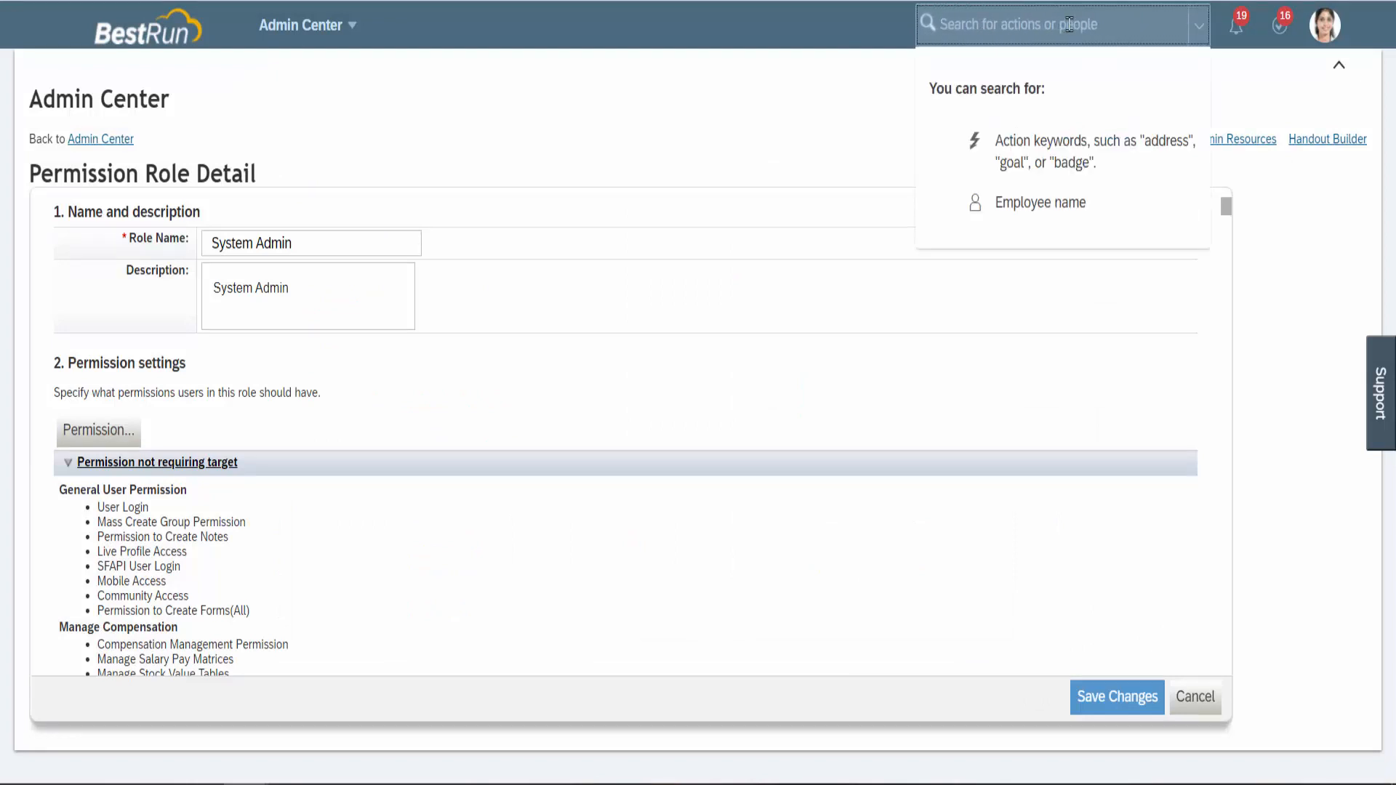
pyautogui.write('Ma')
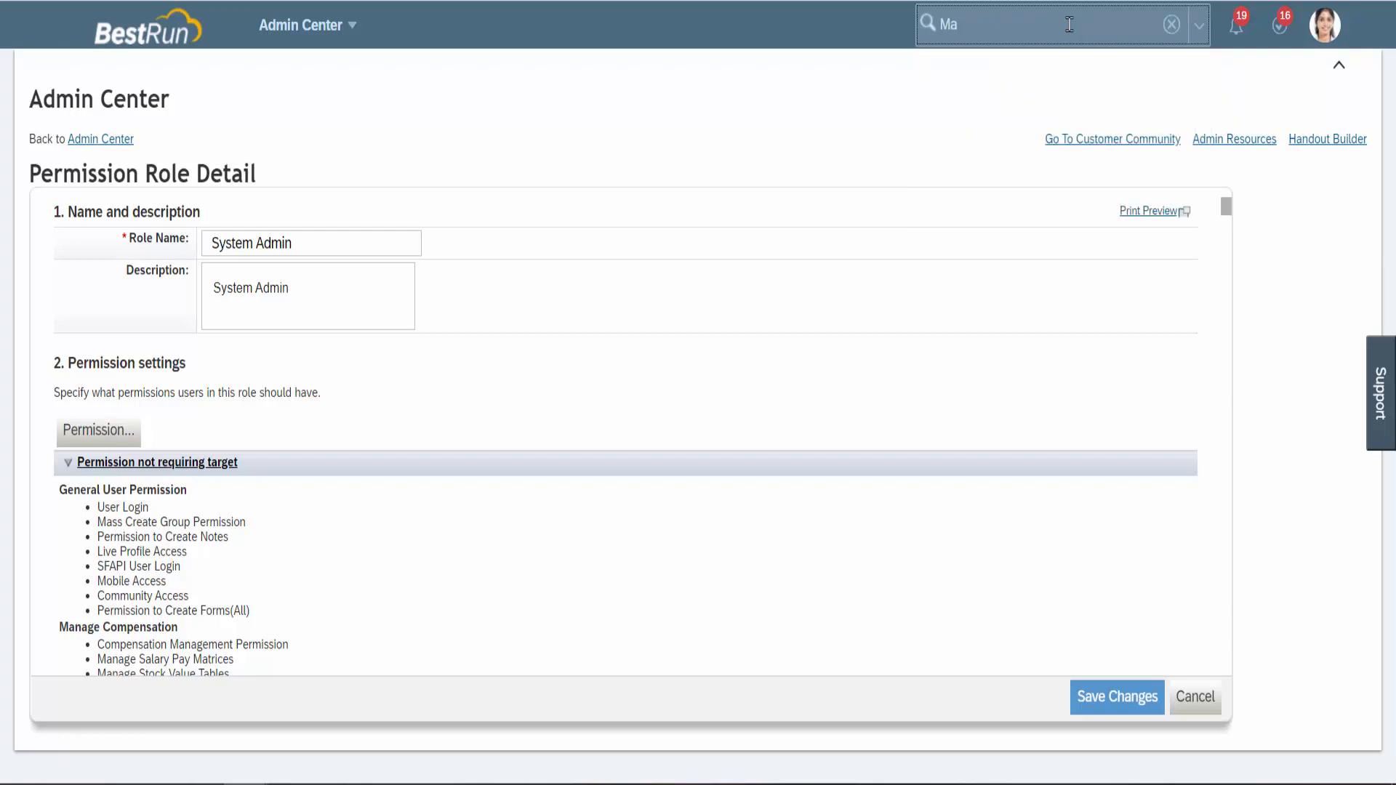
pyautogui.write('nage Data')
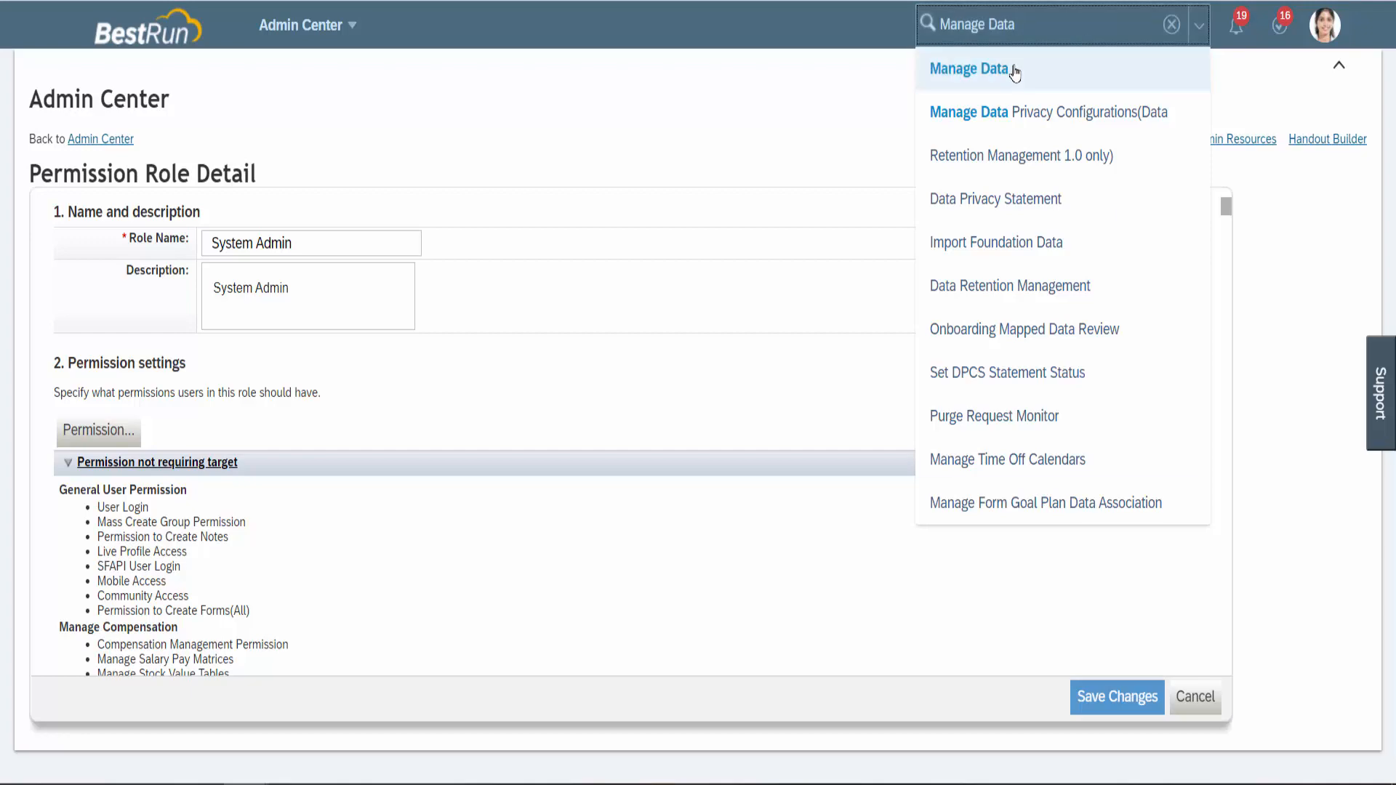
pyautogui.click(977, 67)
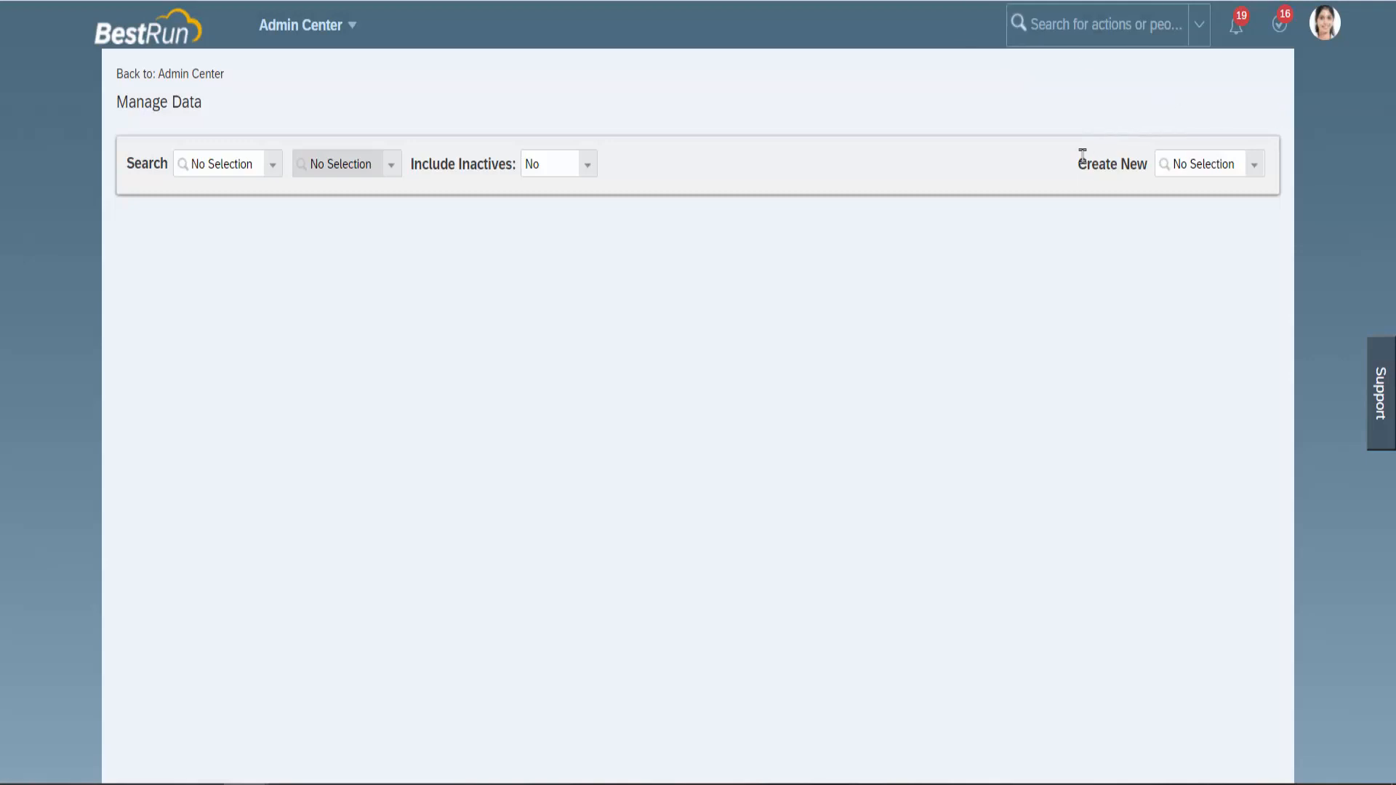
# Choose Legal Entity from the Create New list, filtered with 'lega'.
pyautogui.click(1254, 173)
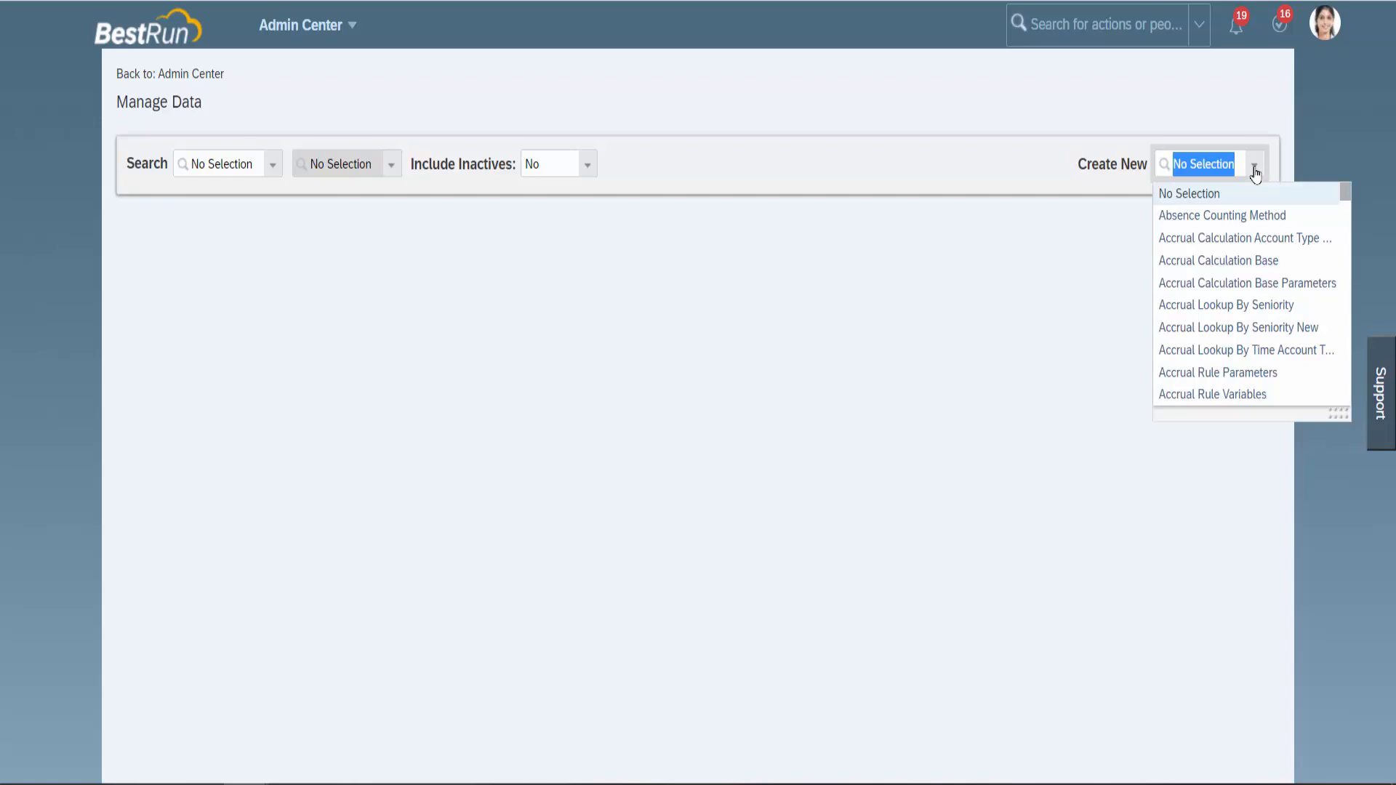
pyautogui.write('lega')
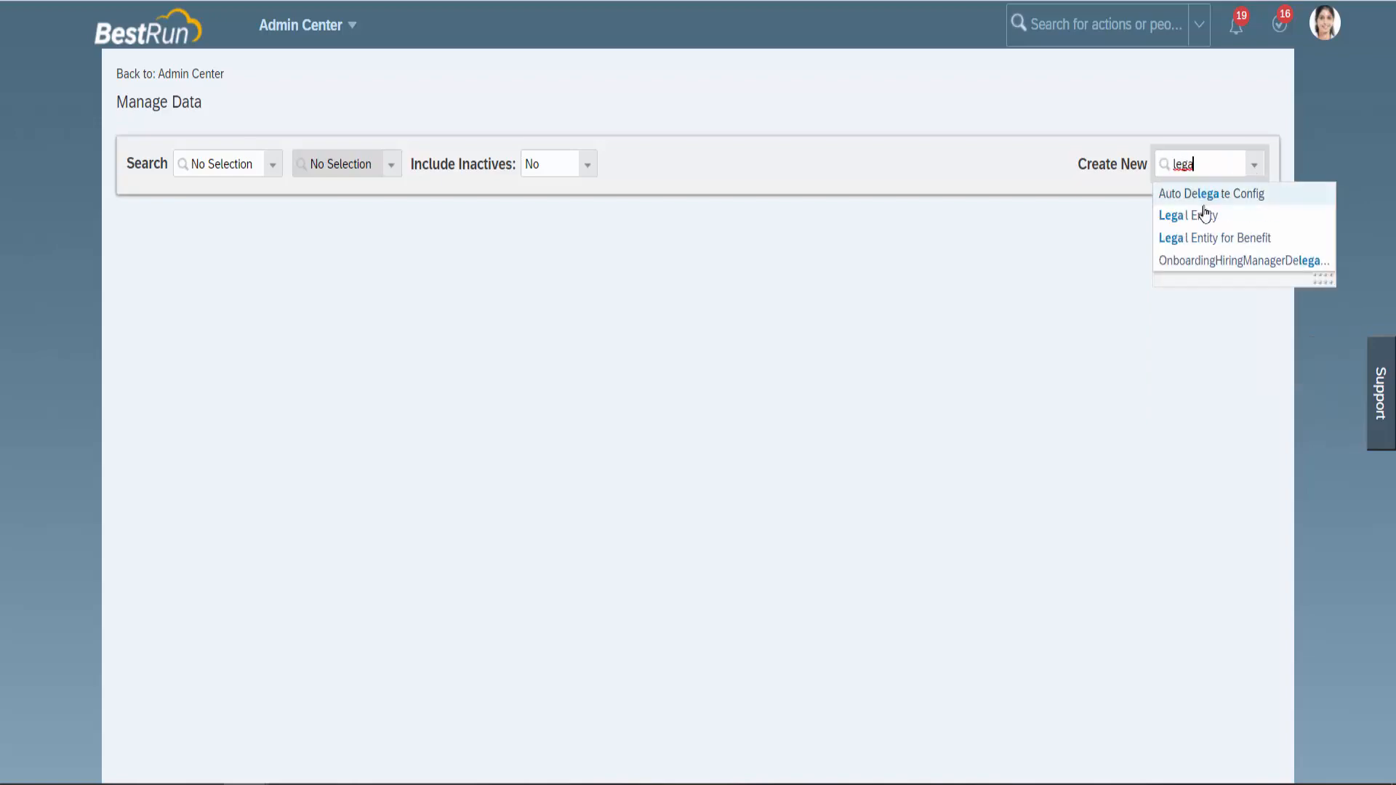
pyautogui.click(1203, 216)
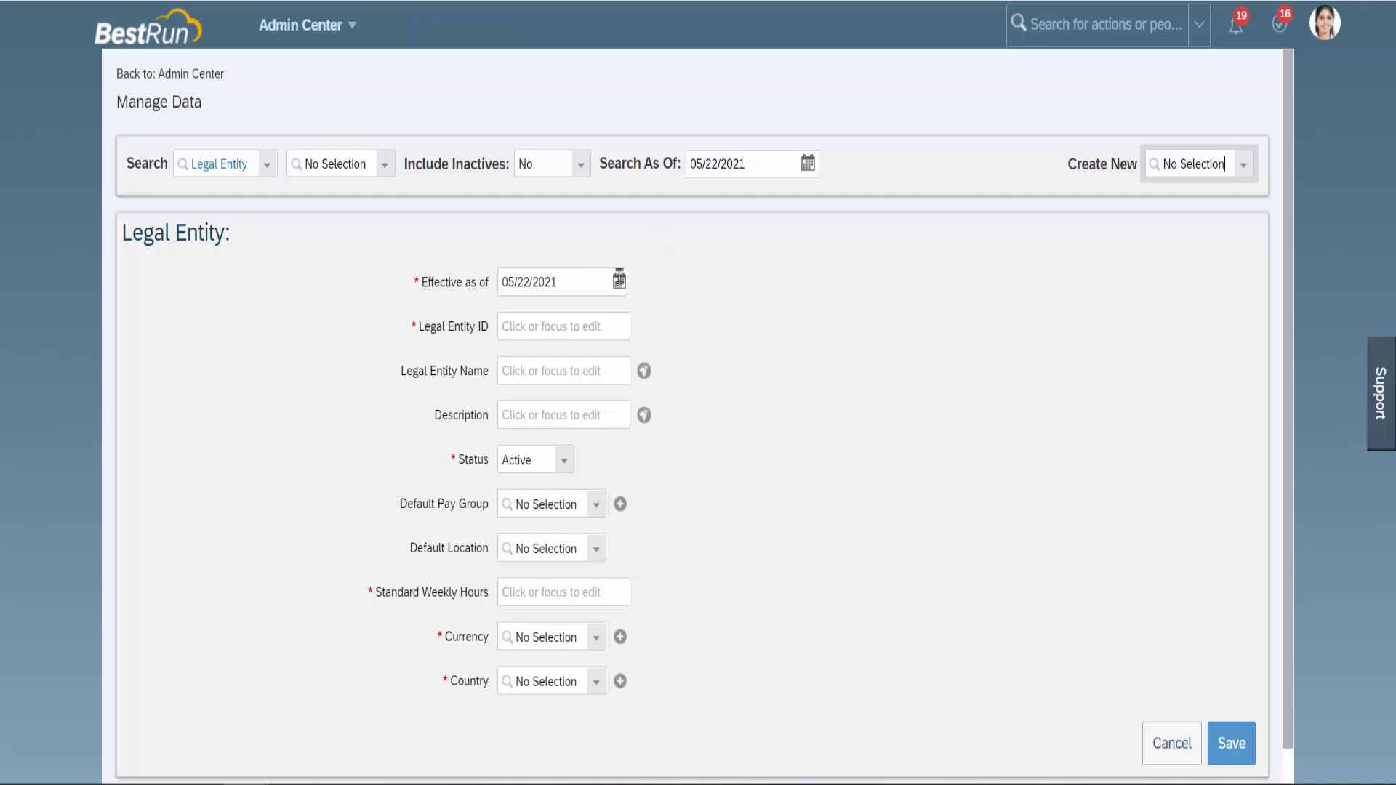
# Change the Legal Entity's effective date to 01/01/2021 using the calendar.
pyautogui.click(619, 280)
pyautogui.click(595, 321)
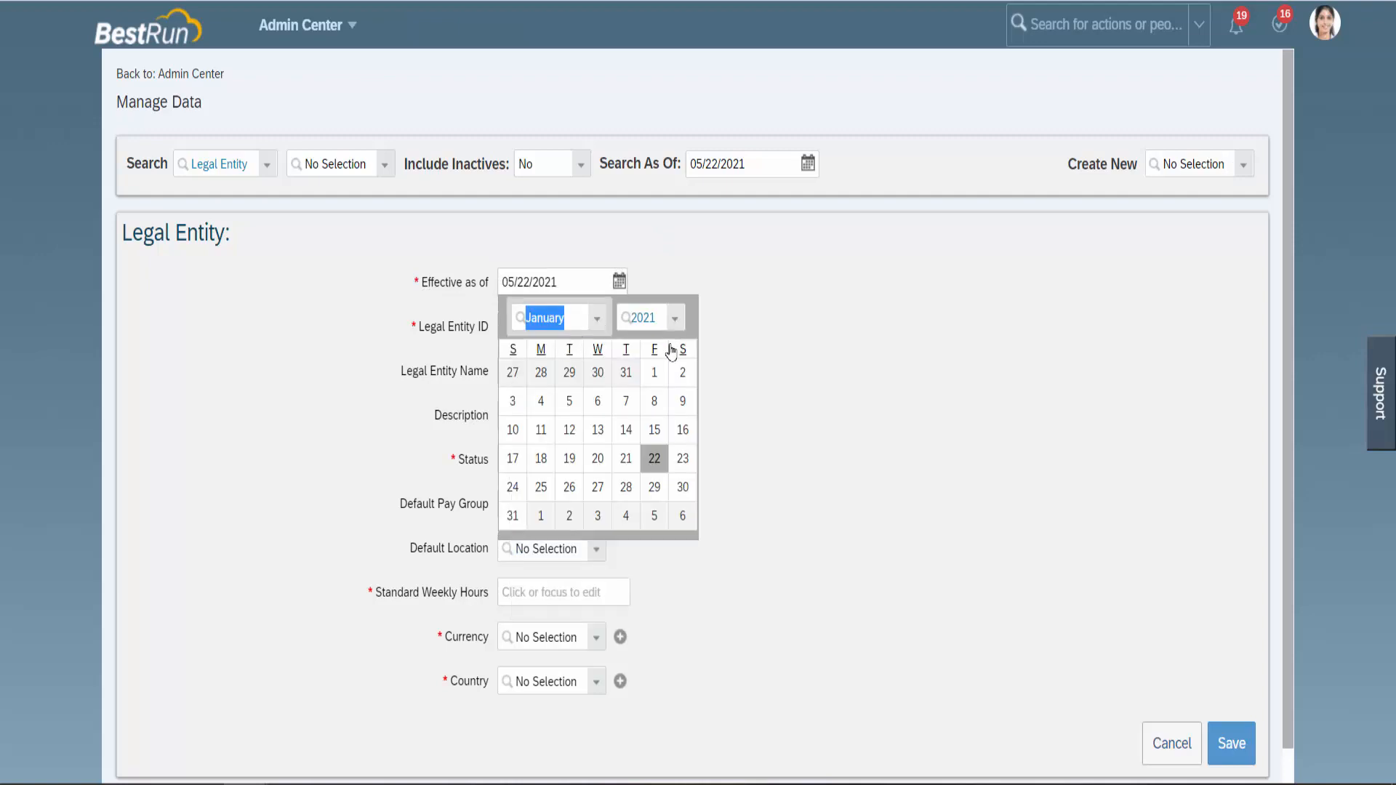
pyautogui.click(653, 375)
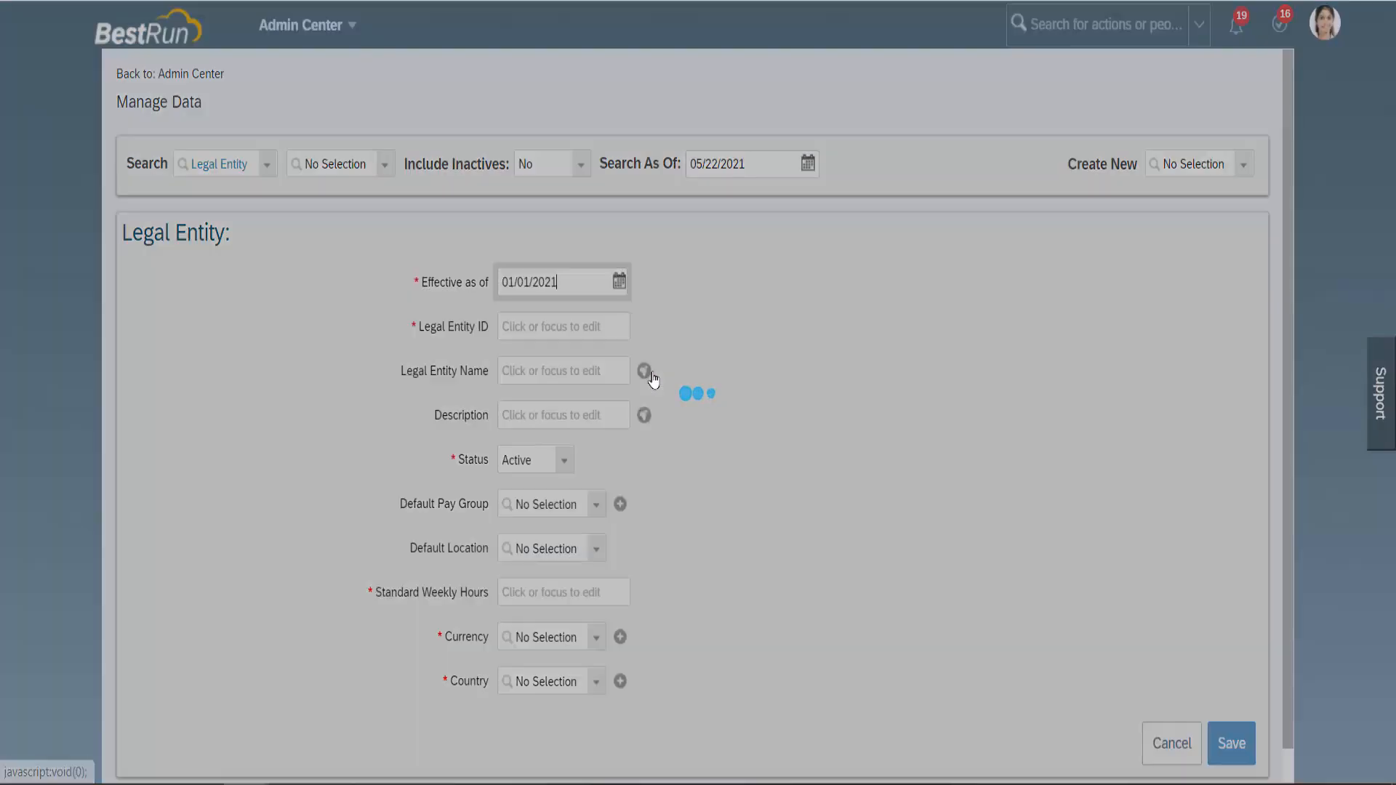
pyautogui.click(579, 328)
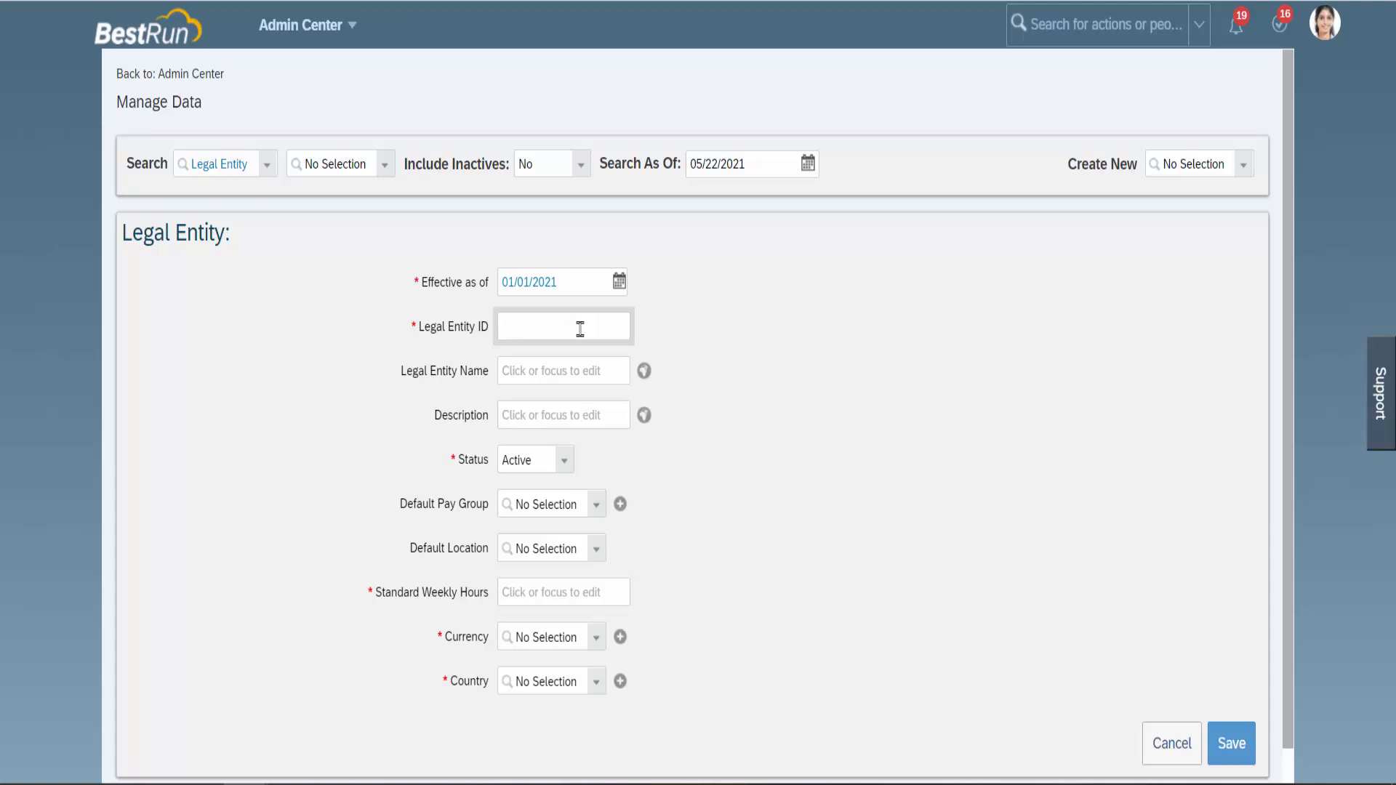
# Enter Legal Entity ID MA_infoMATSY and name infoMATSY, lowercasing the initial I in both.
pyautogui.write('MA_InfoMATSY')
pyautogui.click(574, 367)
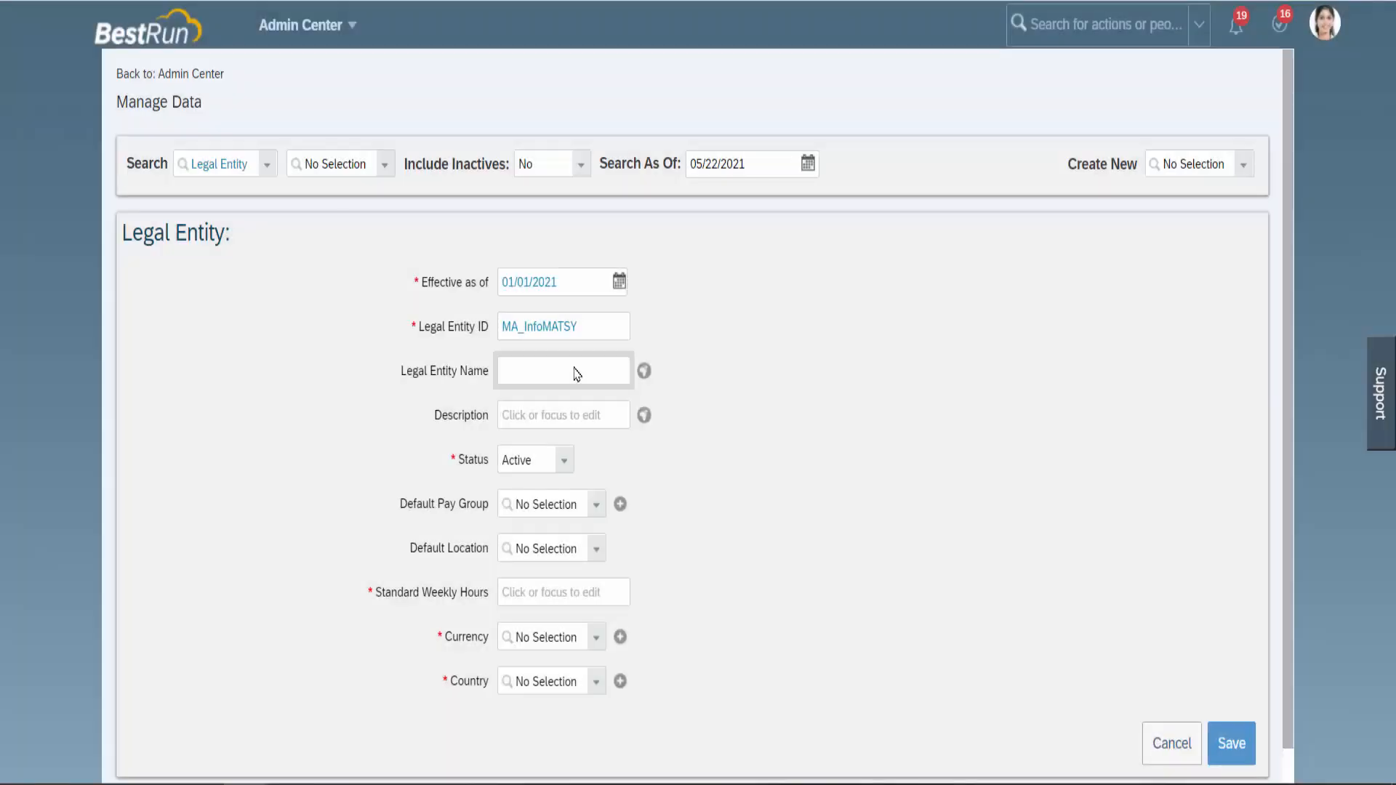
pyautogui.write('InfoMATSY')
pyautogui.click(512, 371)
pyautogui.press('BackSpace')
pyautogui.write('i')
pyautogui.click(529, 328)
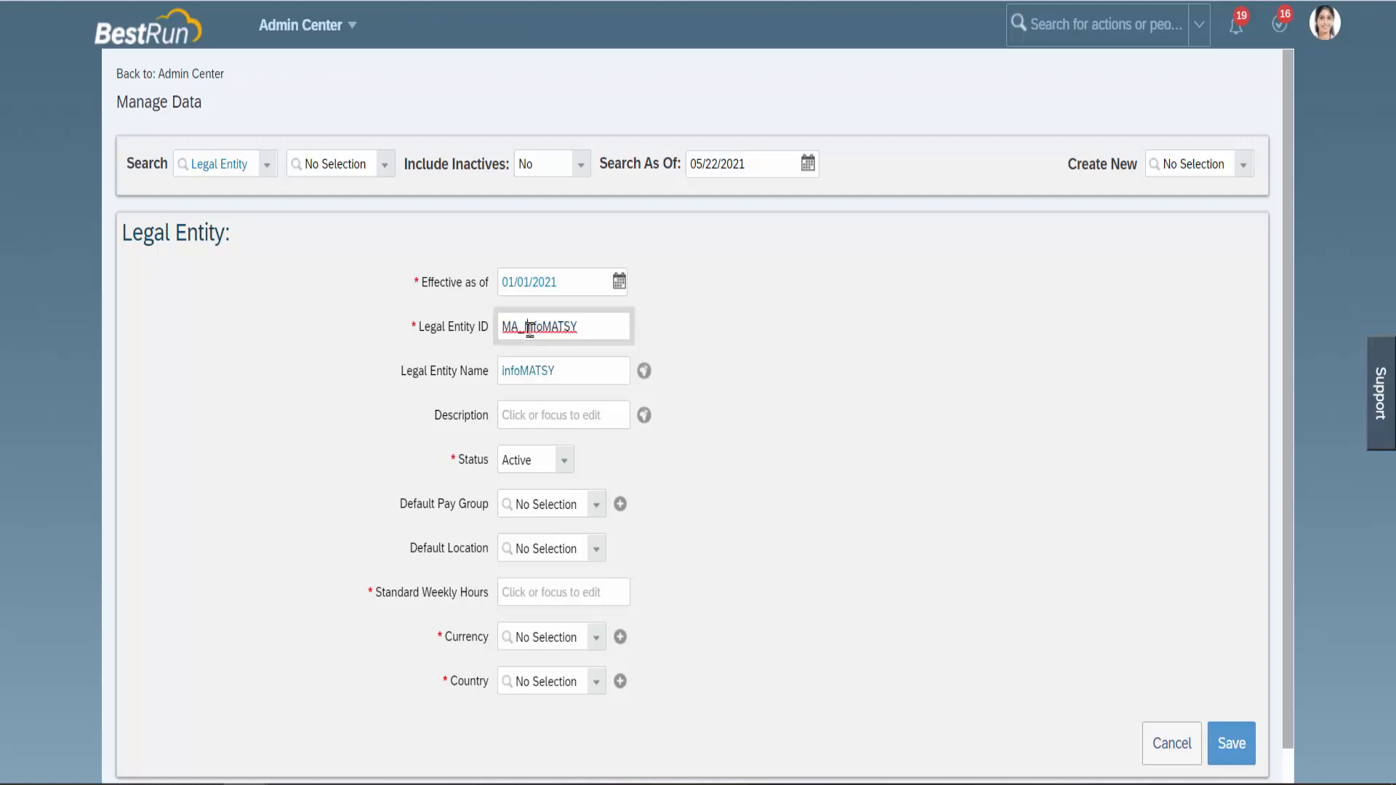
pyautogui.press('BackSpace')
pyautogui.write('i')
# Enter description infoMATSY and keep the Status as Active.
pyautogui.click(550, 420)
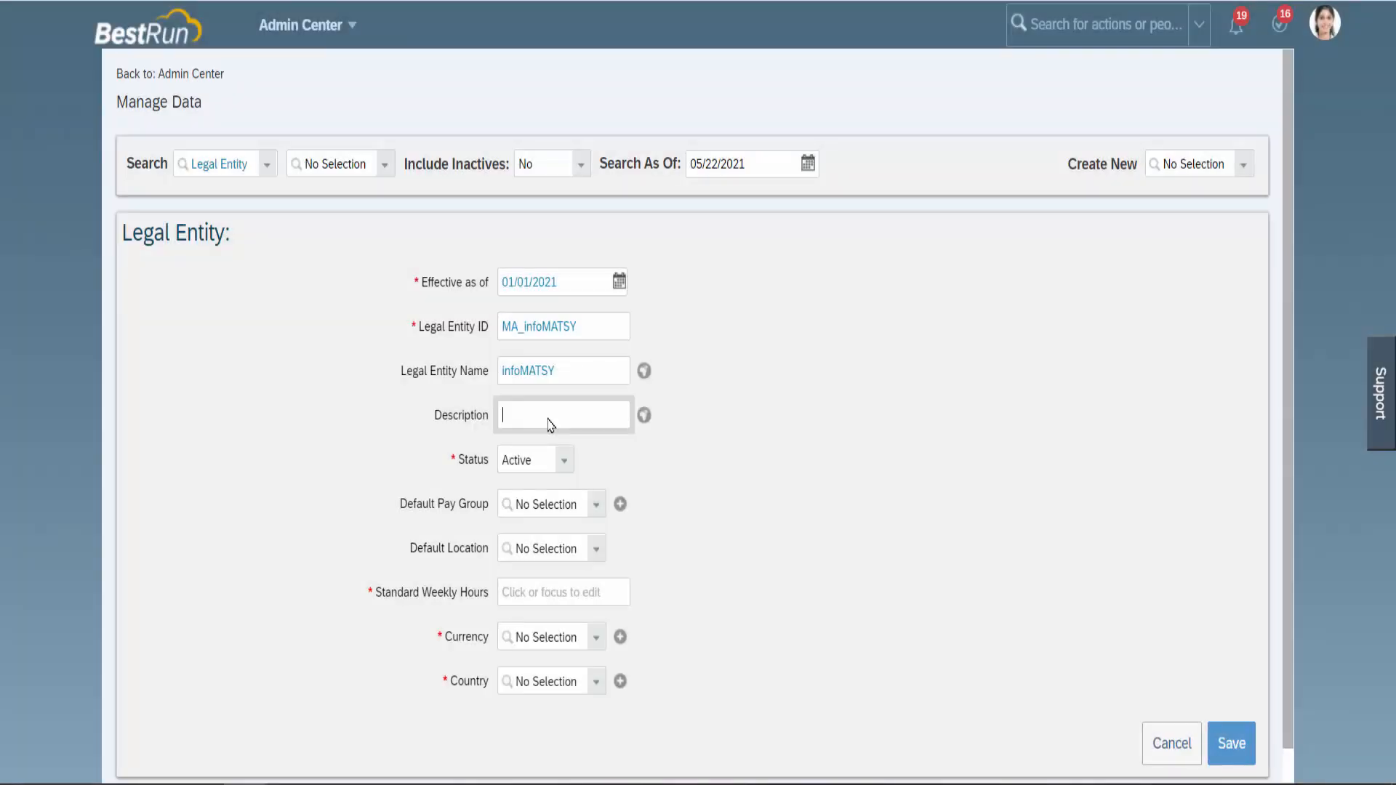
pyautogui.write('infoMATSY')
pyautogui.click(564, 464)
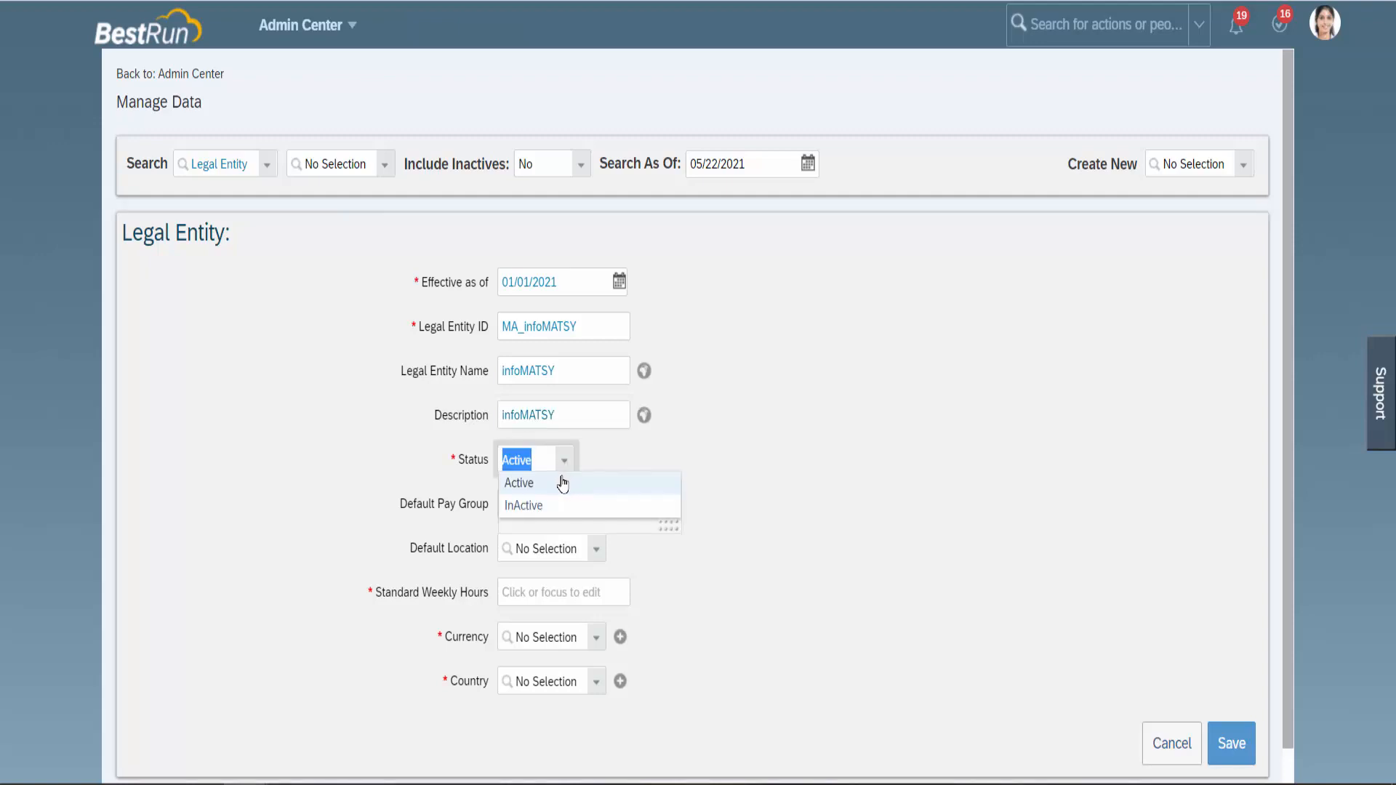
pyautogui.click(562, 483)
pyautogui.click(632, 473)
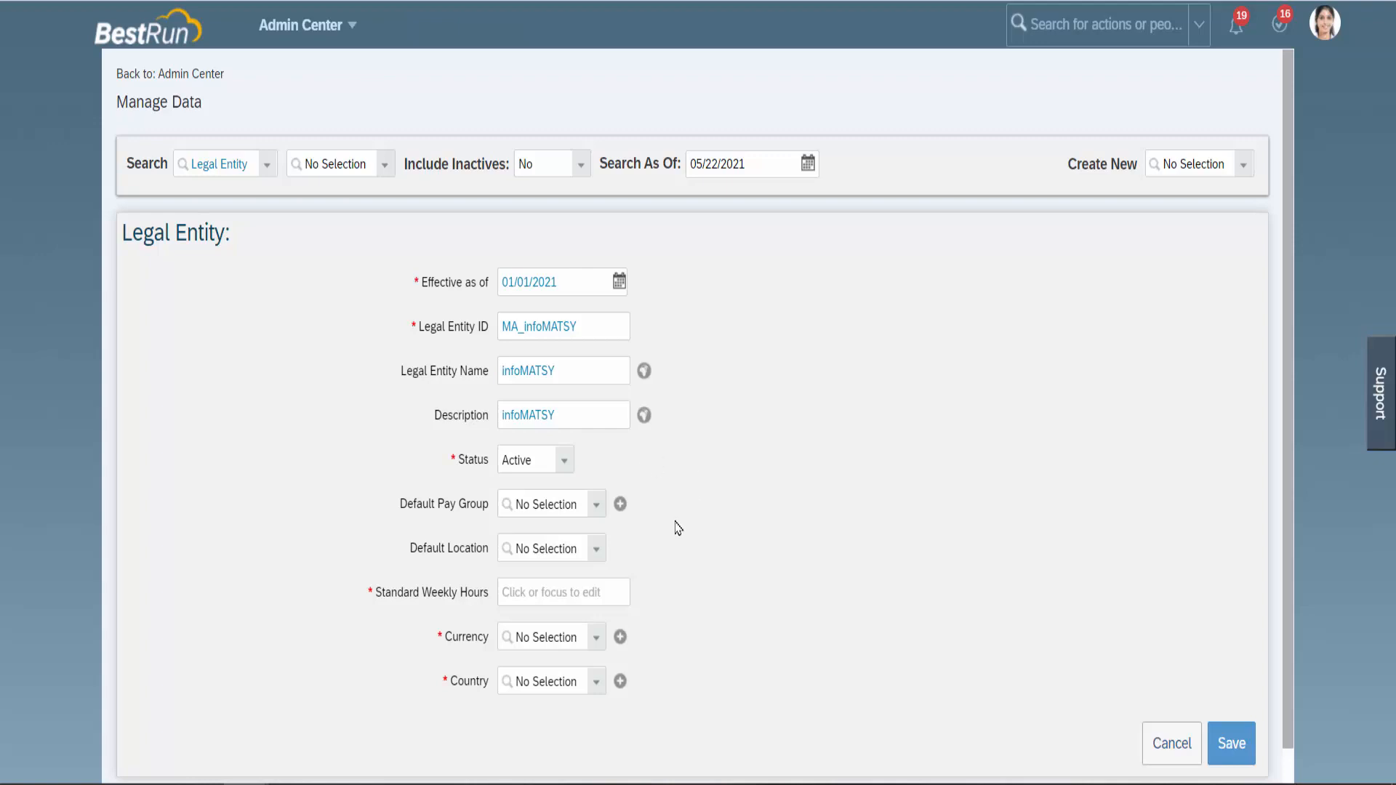
pyautogui.scroll(-1, 678, 528)
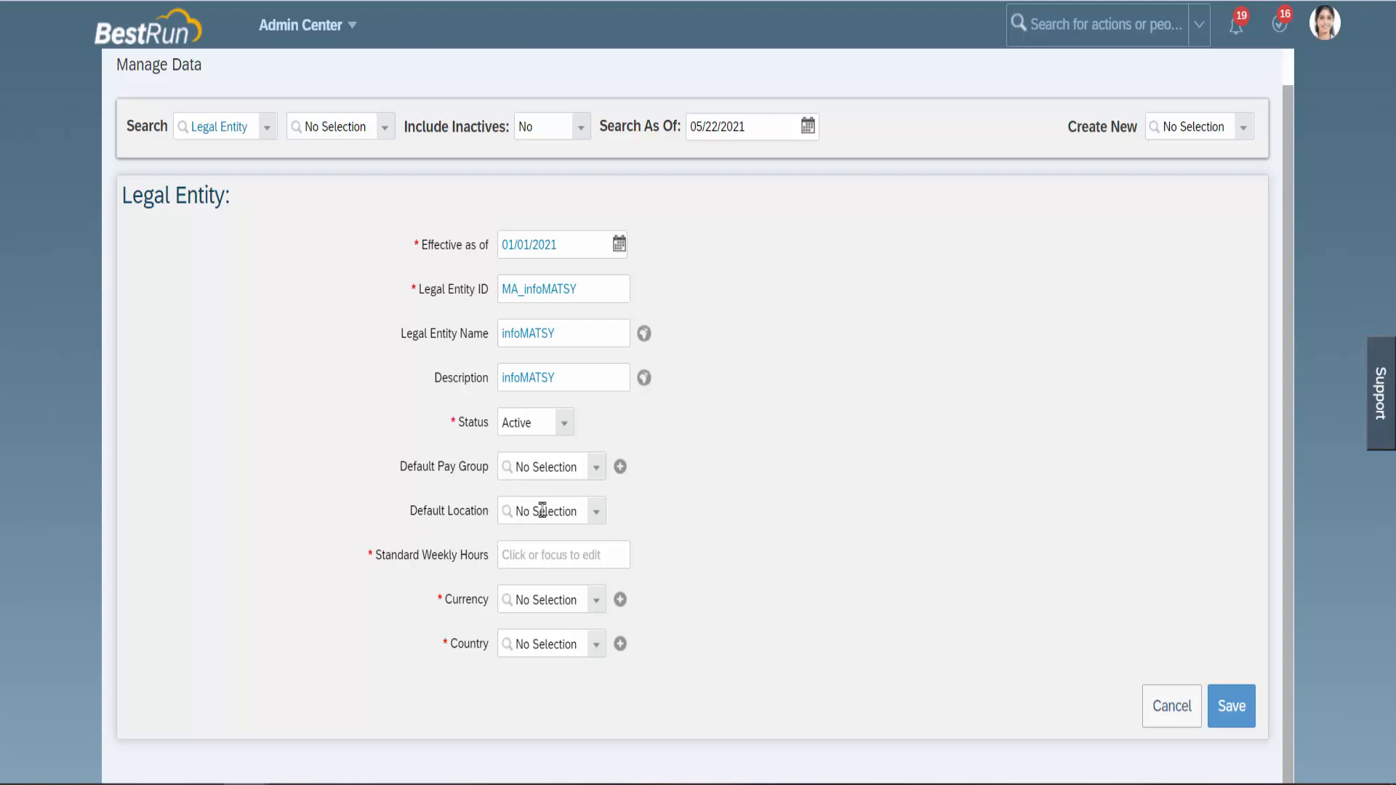
pyautogui.click(598, 515)
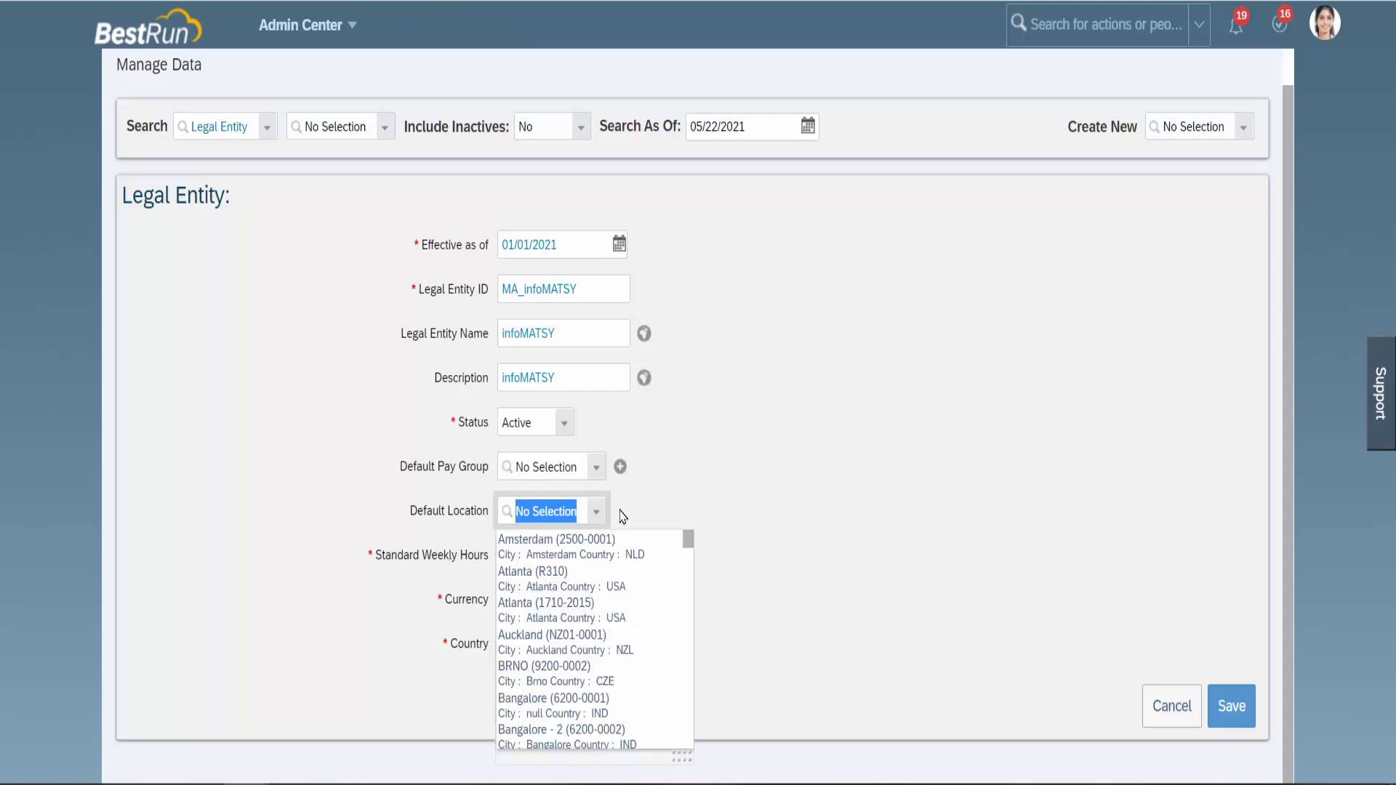
pyautogui.click(623, 516)
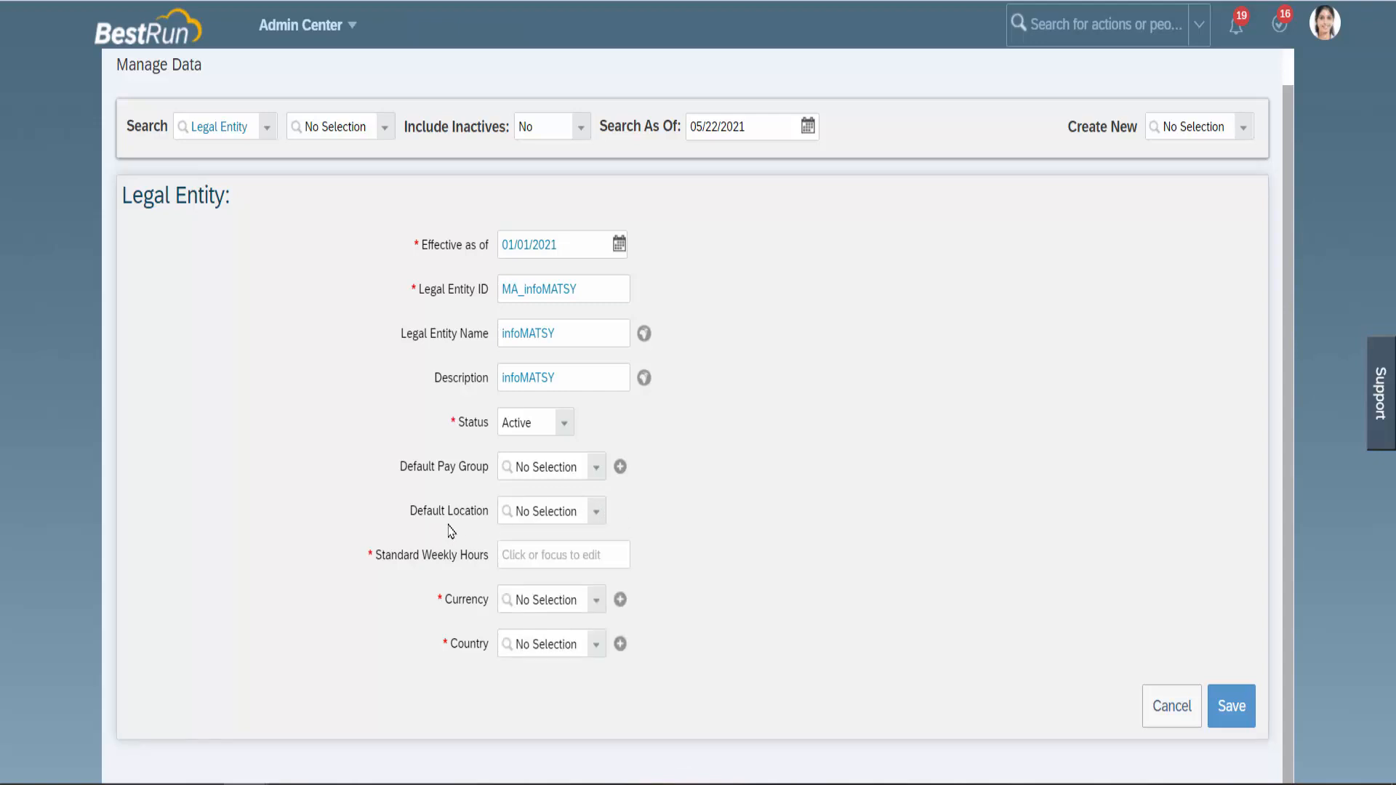
pyautogui.click(596, 515)
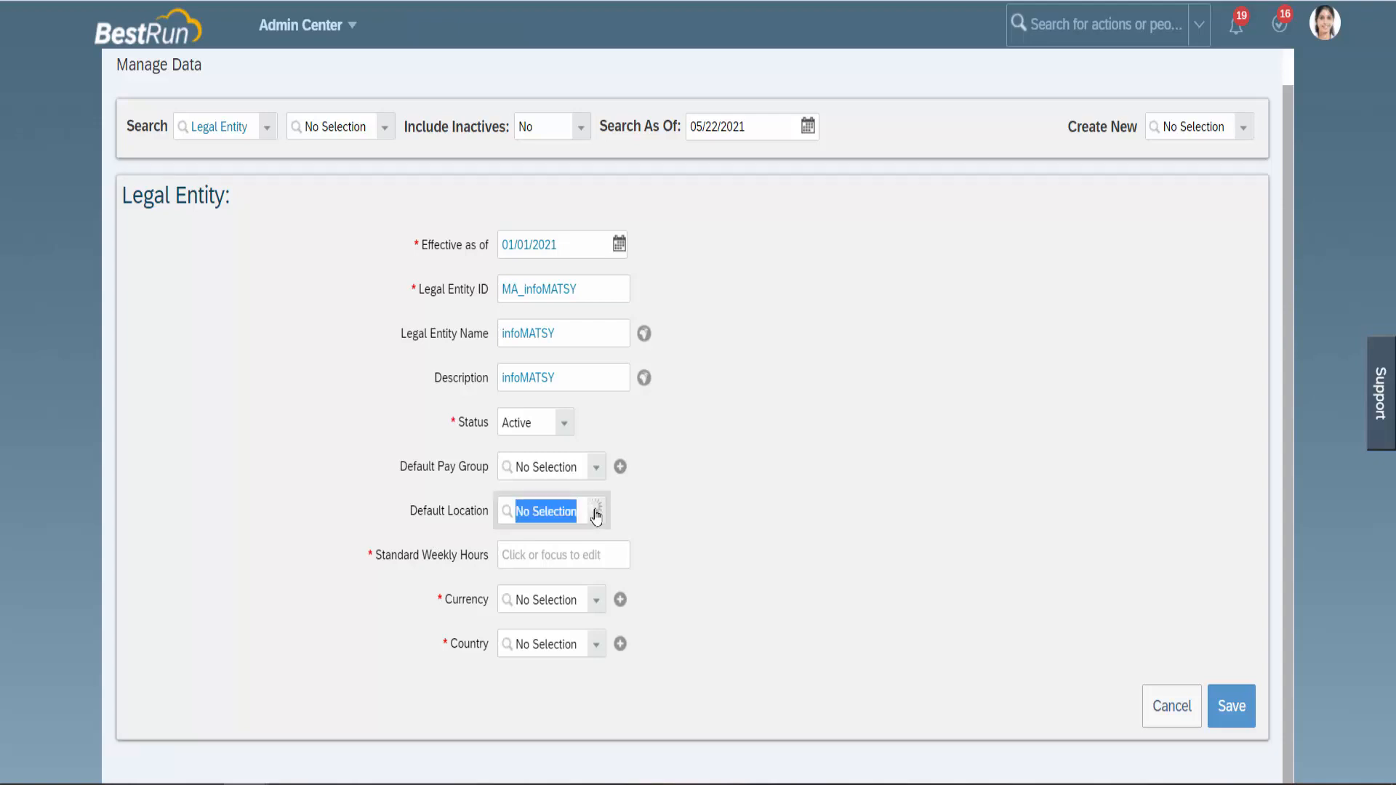
pyautogui.click(643, 521)
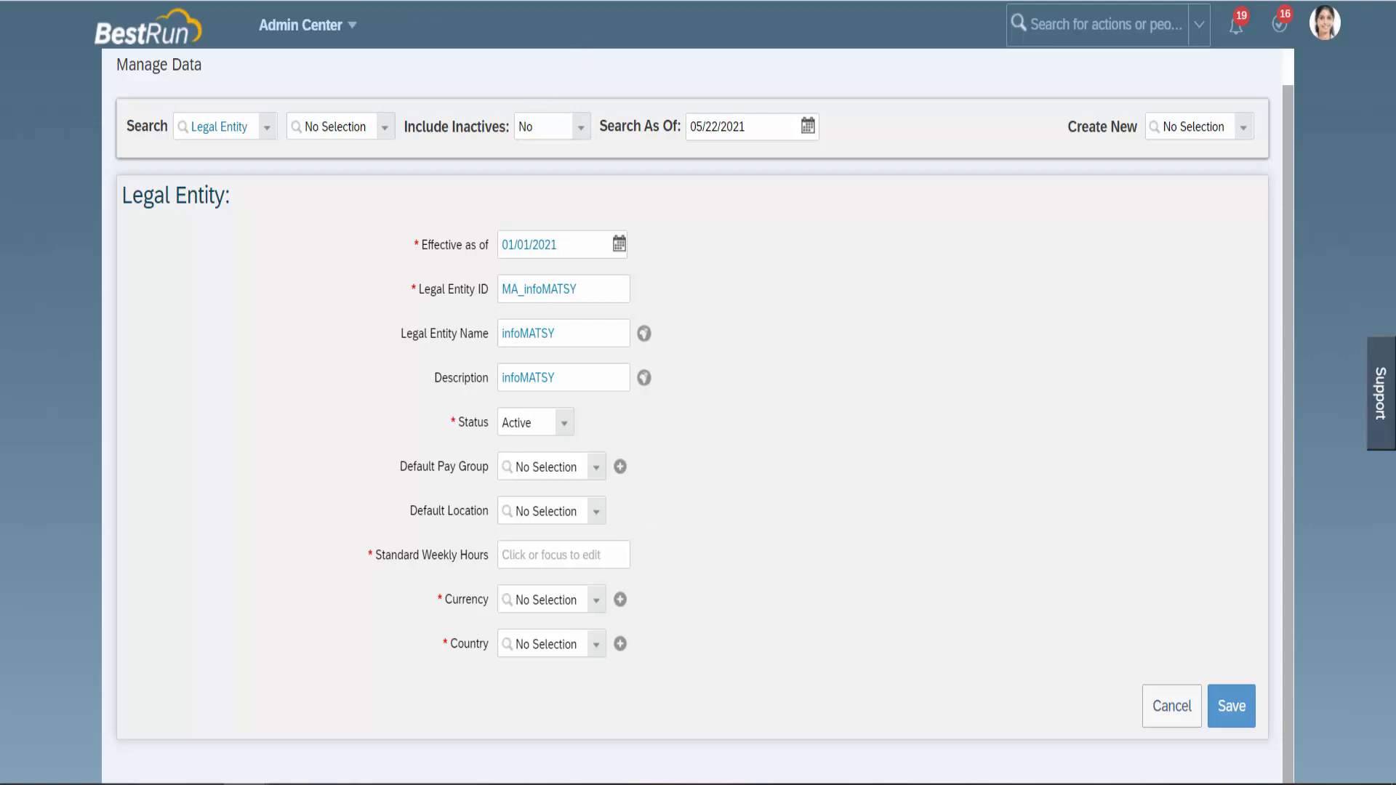
# Duplicate the Manage Data browser tab and switch to the new copy.
pyautogui.rightClick(378, 0)
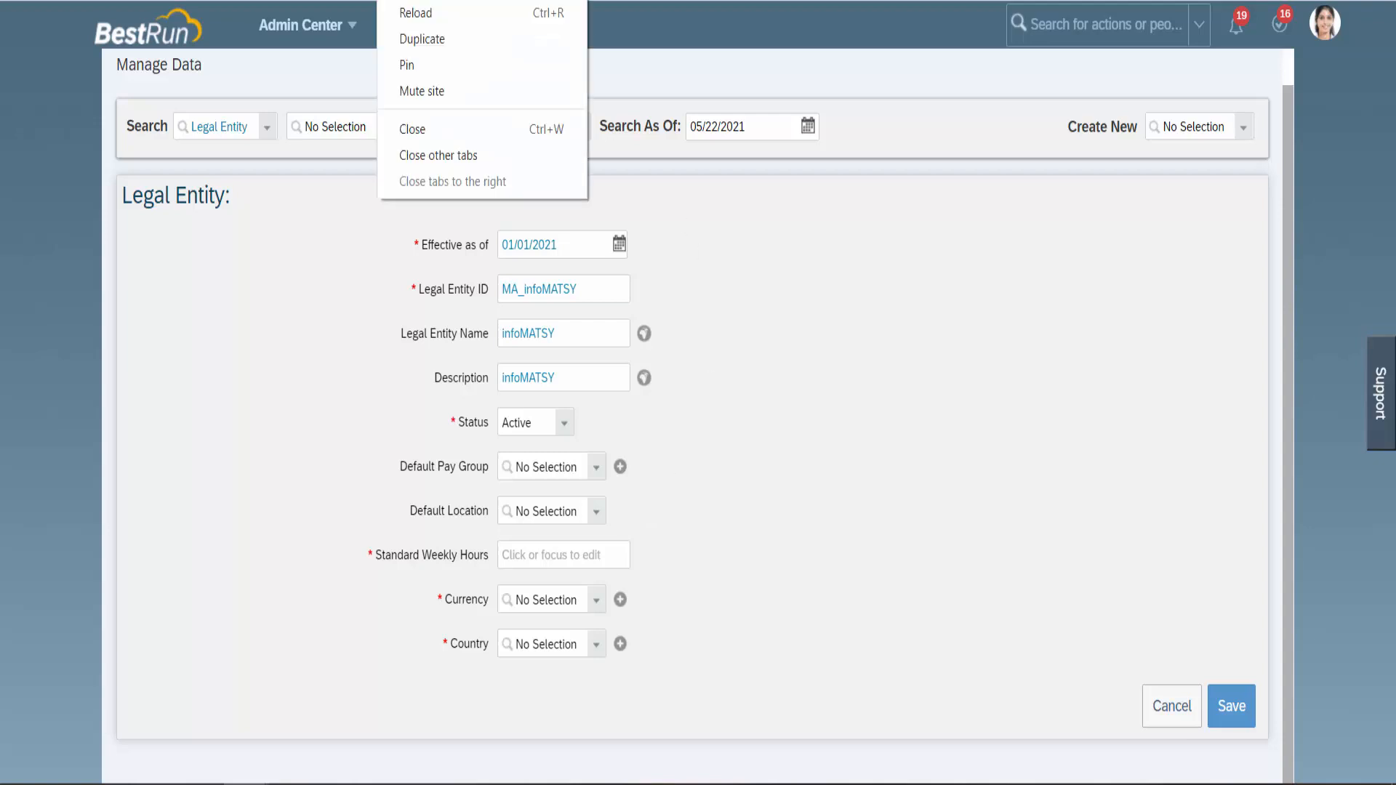
pyautogui.click(404, 38)
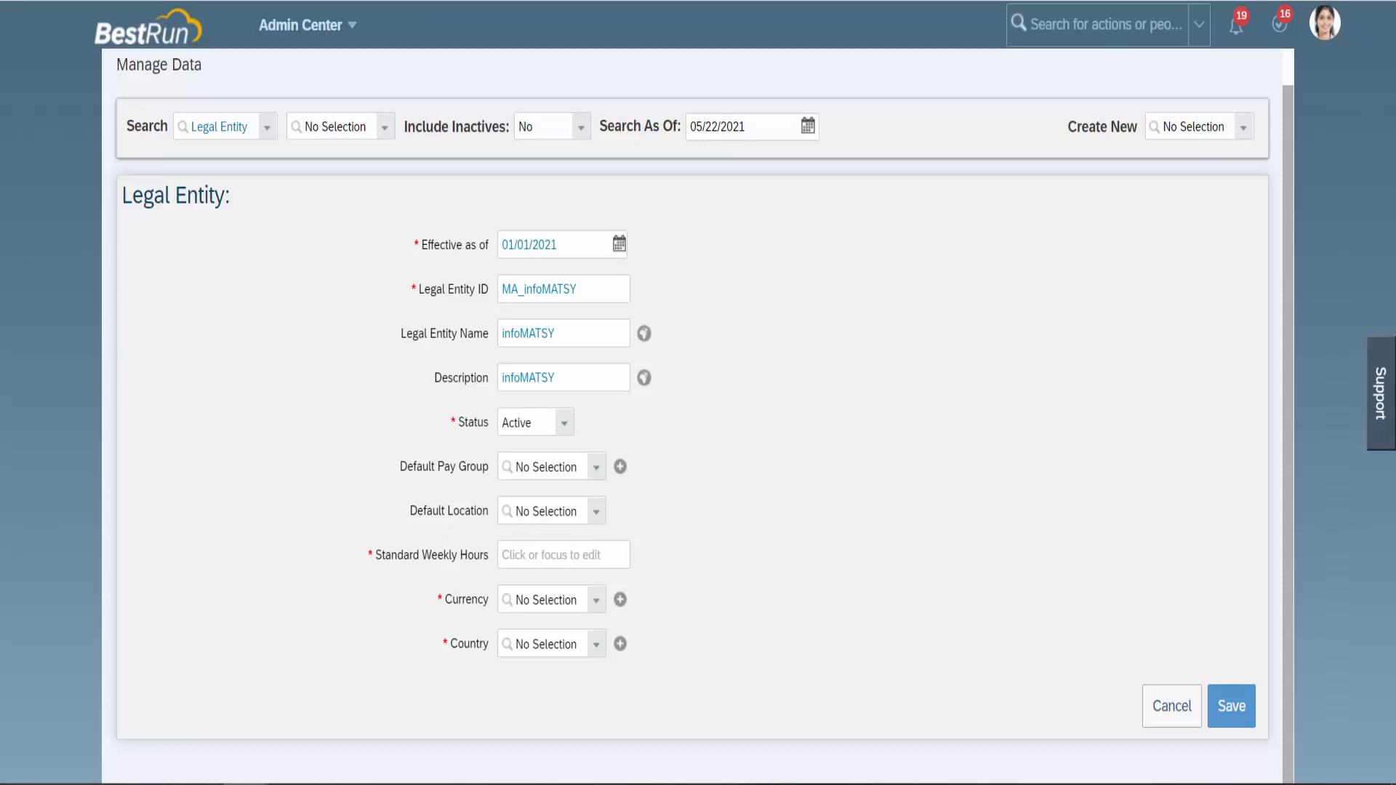
pyautogui.hotkey('ctrl', 'Tab')
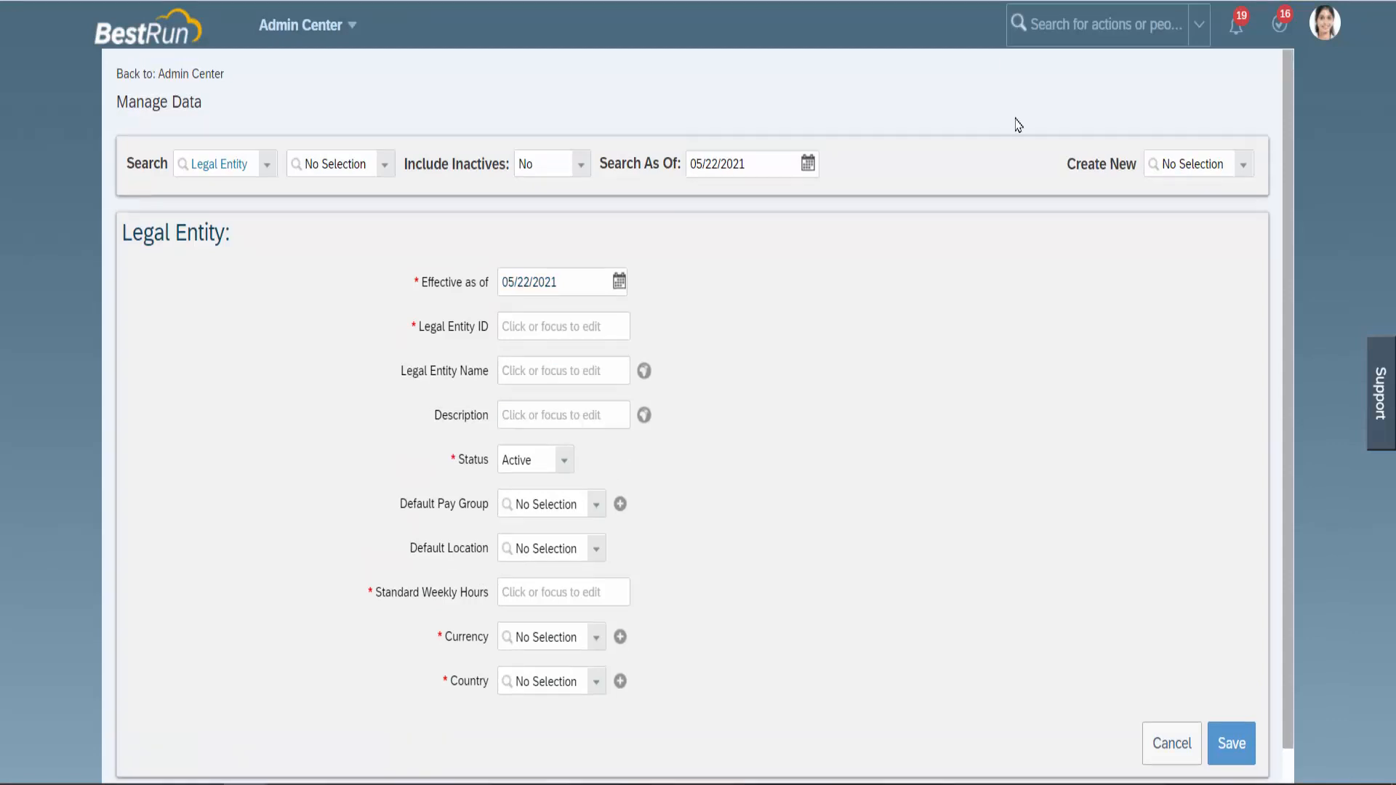
# Search 'Organization pay' and open Manage Organization, Pay and Job Structures.
pyautogui.click(1055, 23)
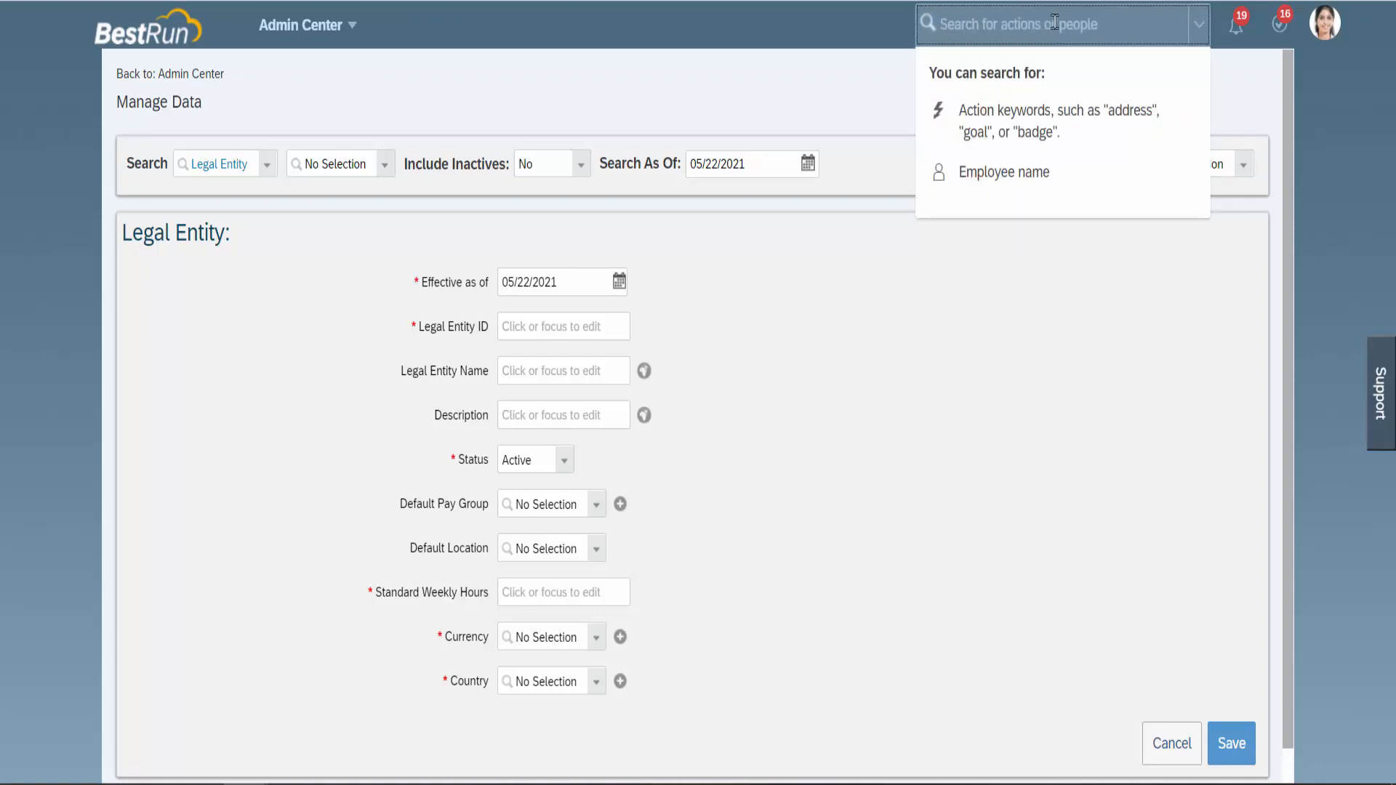
pyautogui.write('Or')
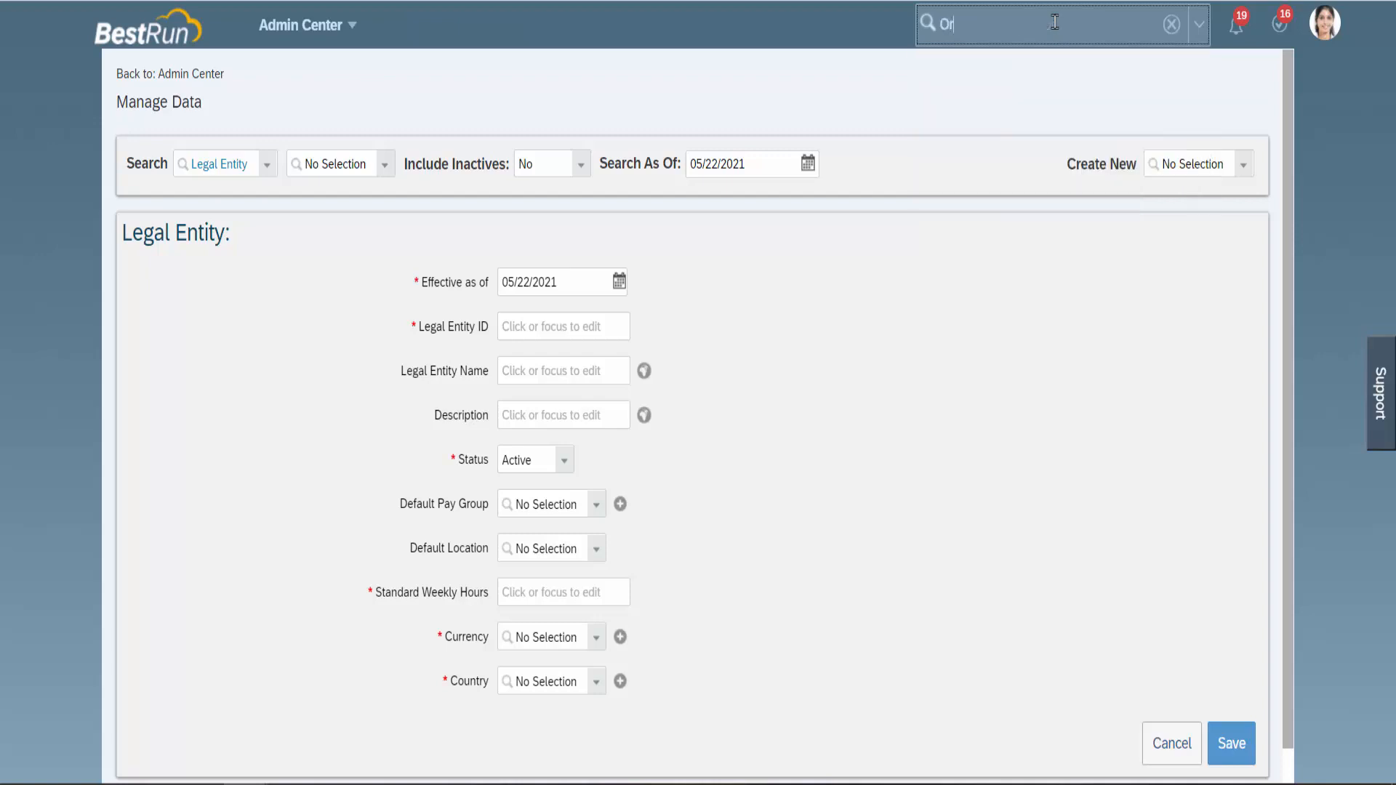
pyautogui.write('ganization pay')
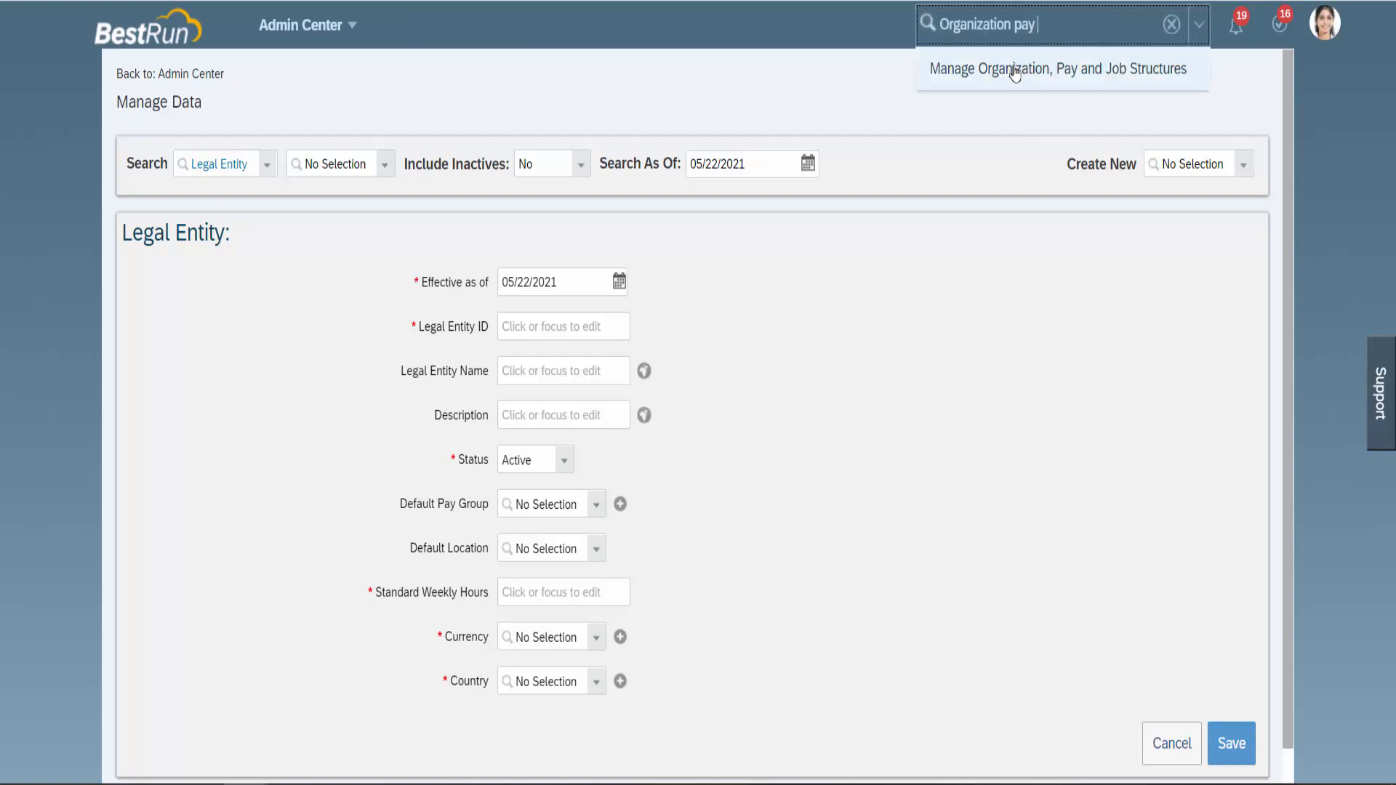
pyautogui.click(1021, 69)
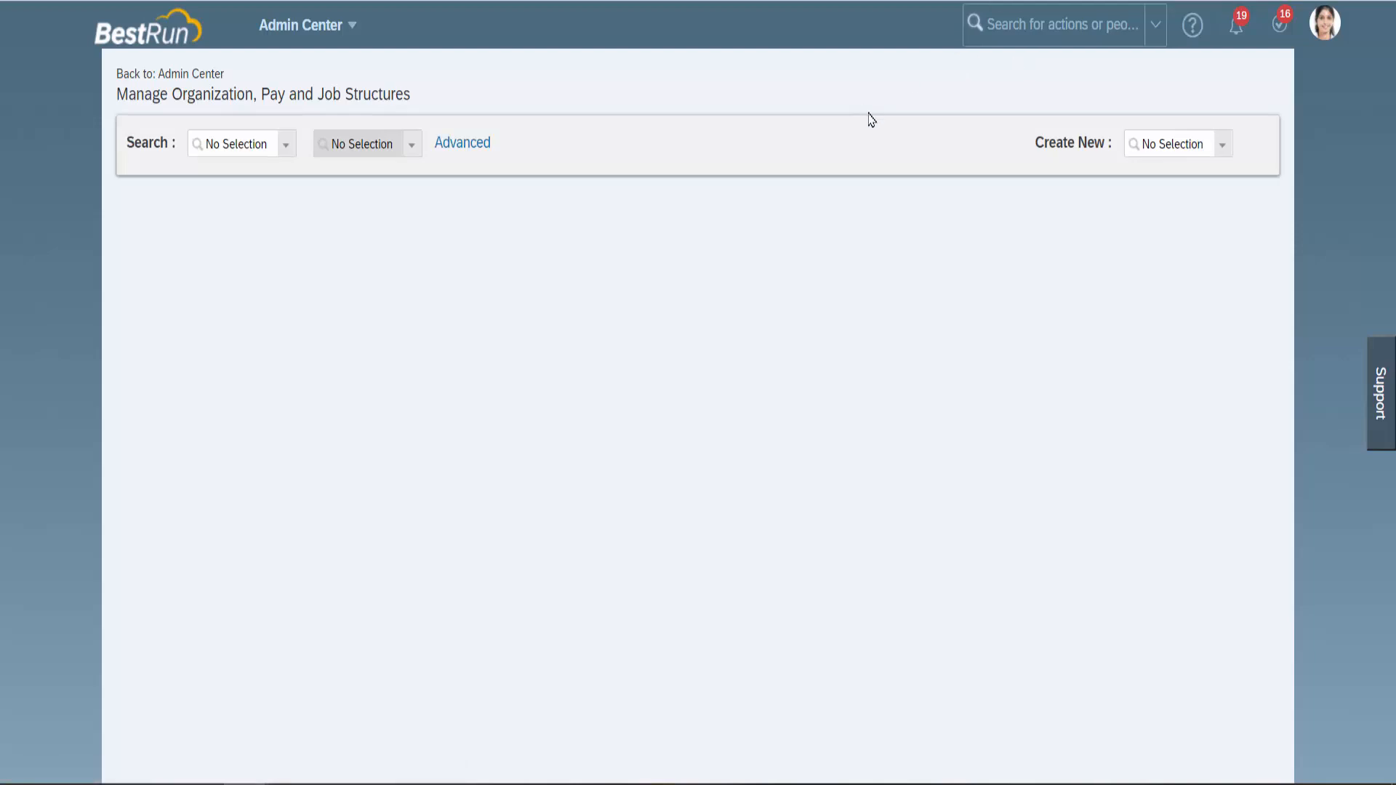
# Choose Location from the Create New list, filtered with 'loca'.
pyautogui.click(1224, 151)
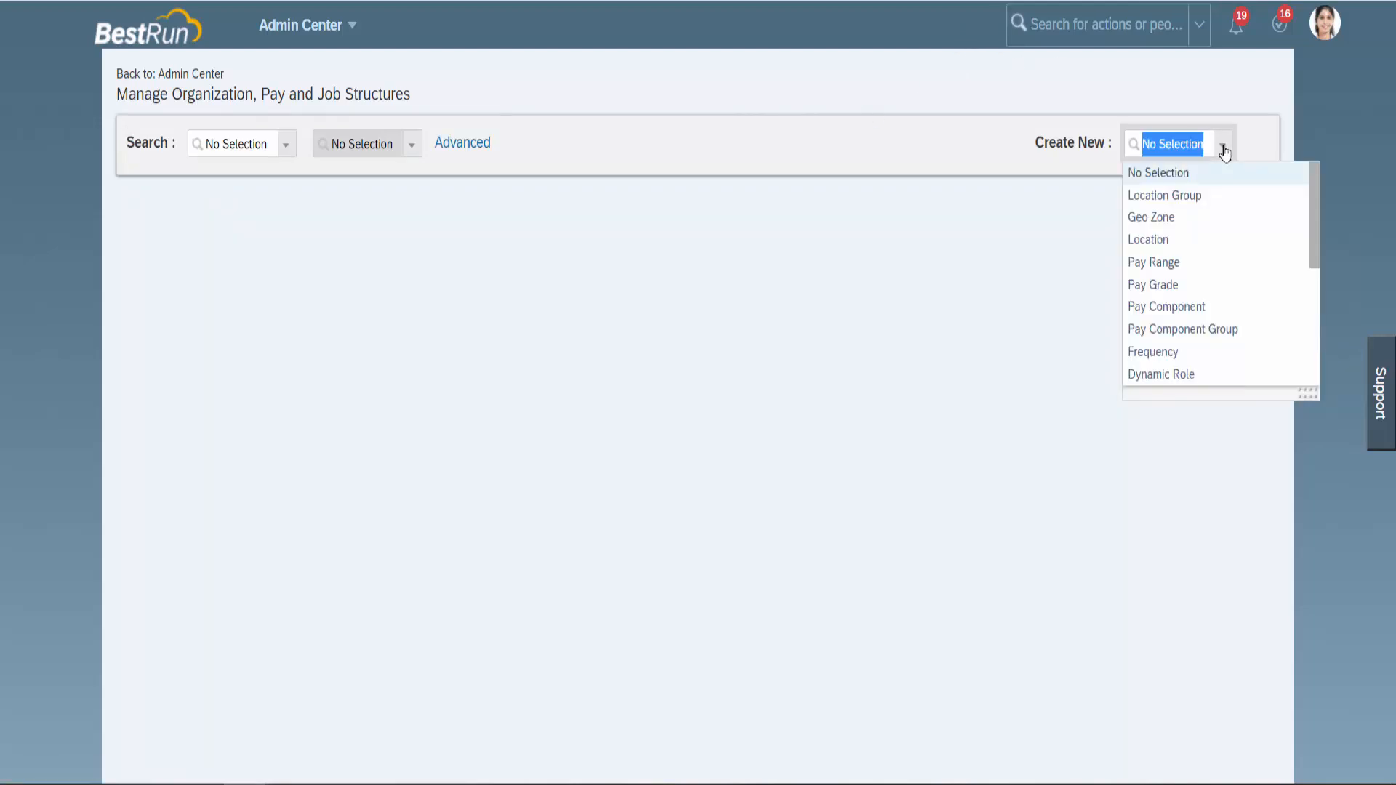
pyautogui.write('loca')
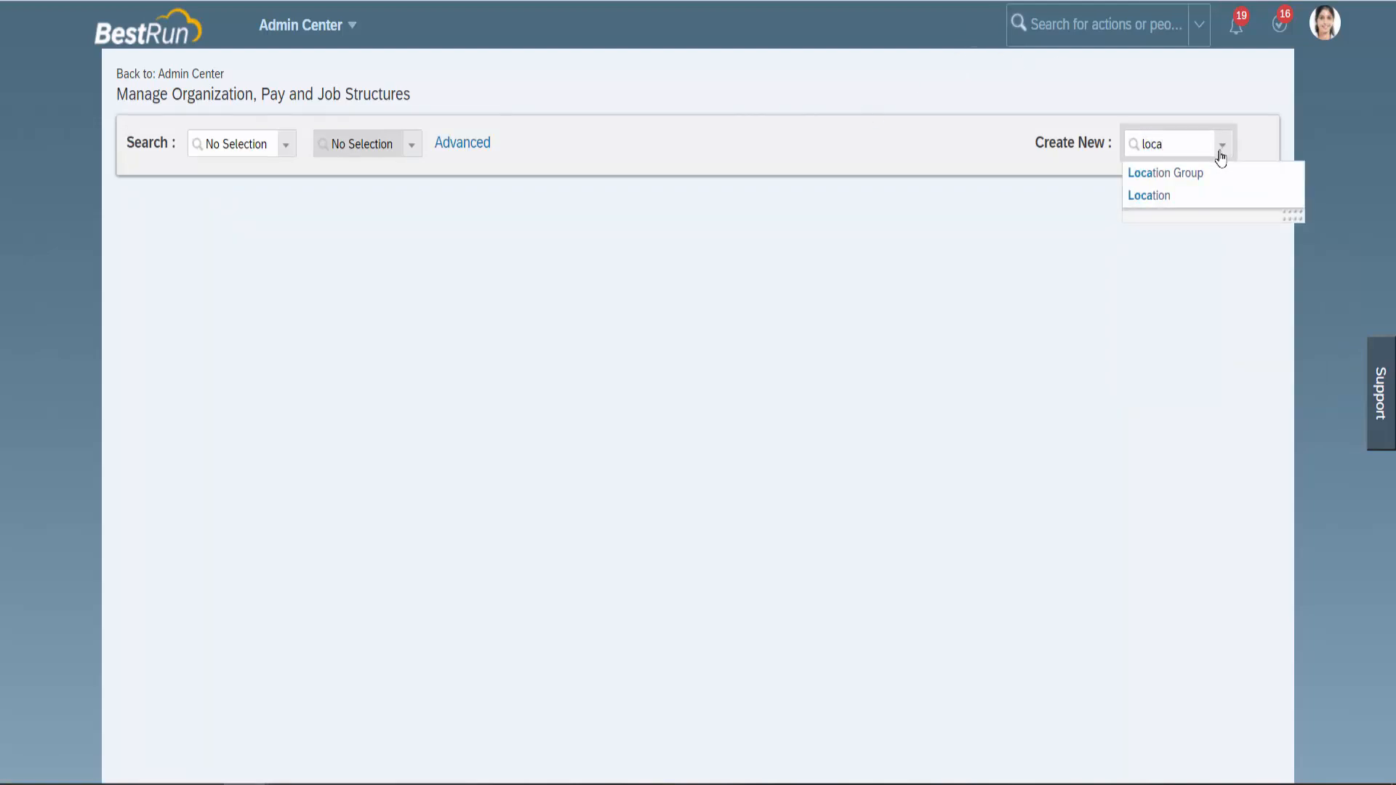
pyautogui.click(1178, 196)
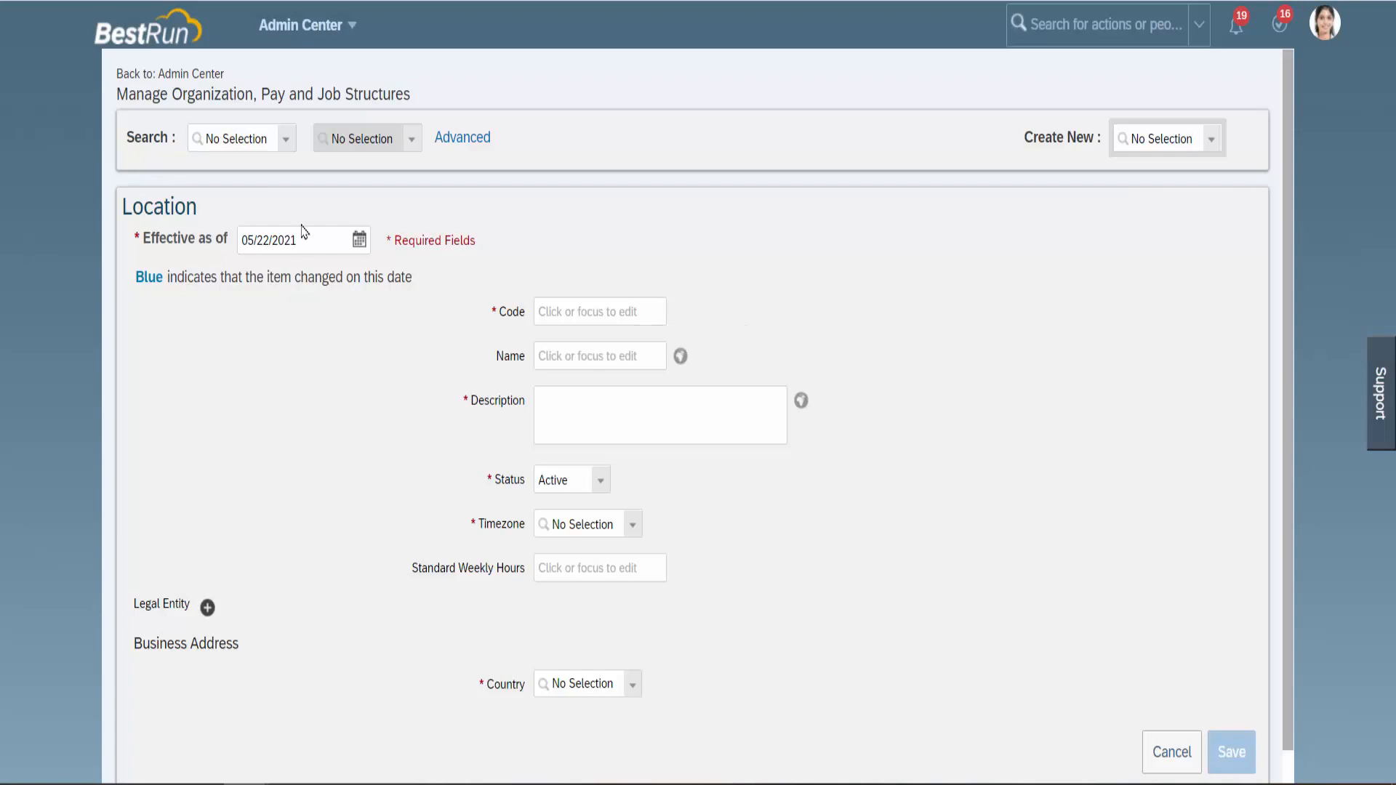
# Set the Location's effective date to 01/01/2021 in the calendar.
pyautogui.click(359, 240)
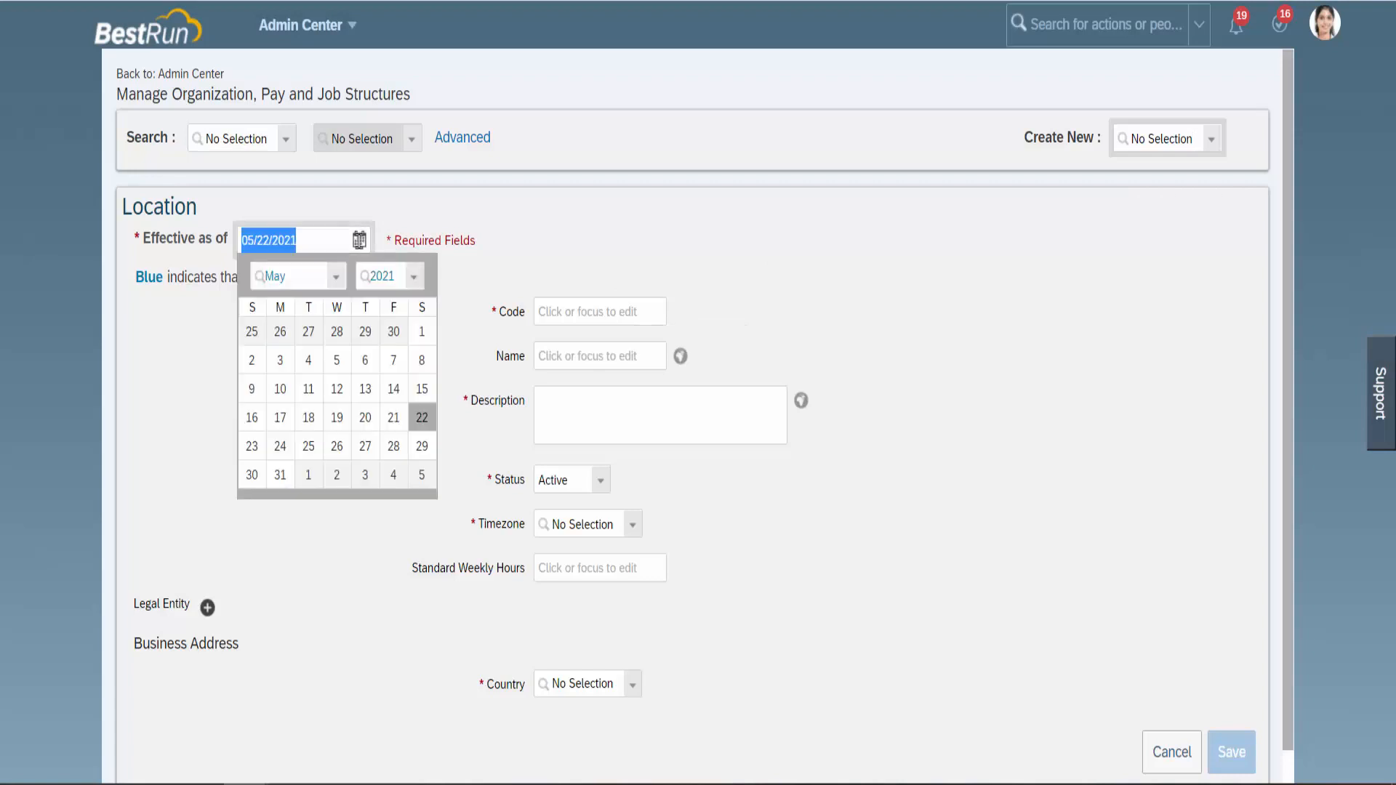
pyautogui.click(336, 277)
pyautogui.click(320, 304)
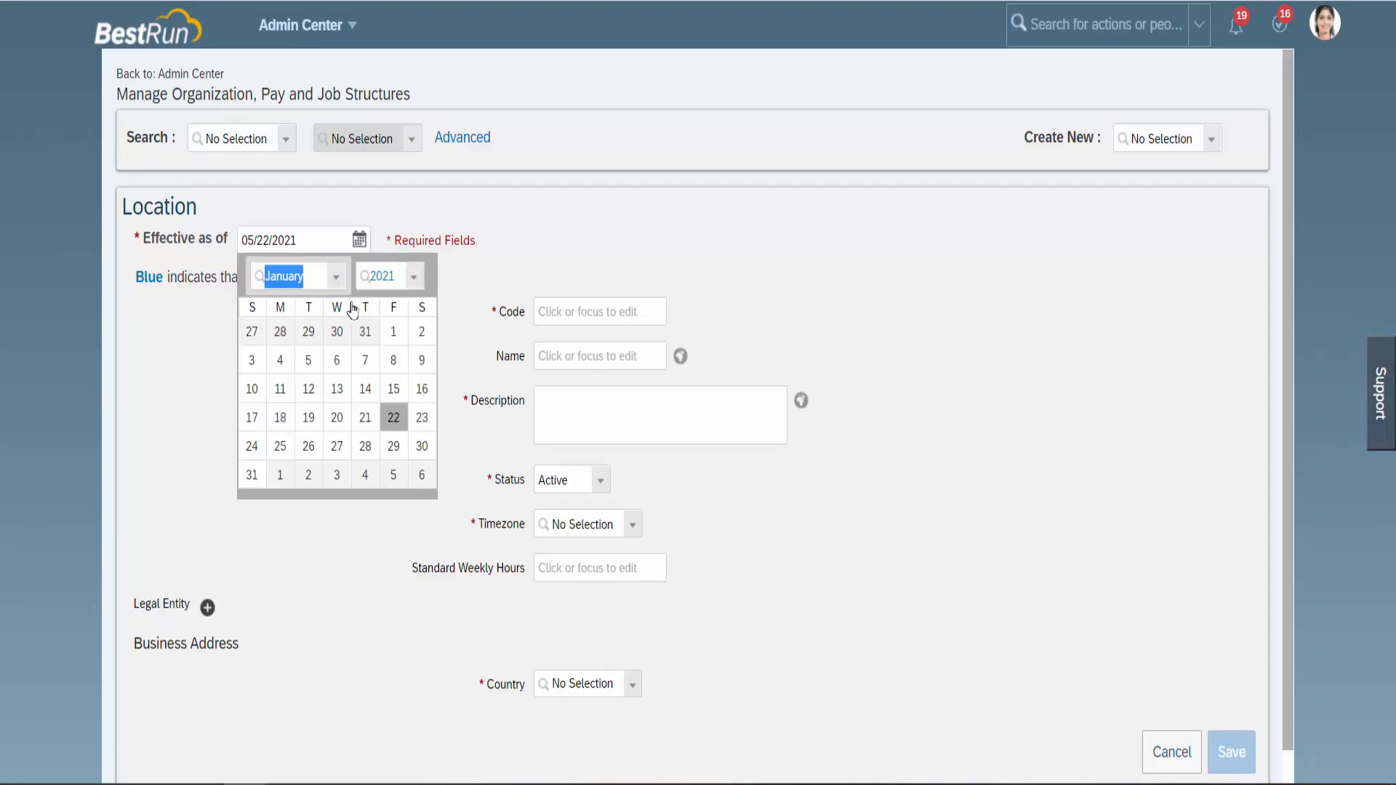
pyautogui.click(393, 333)
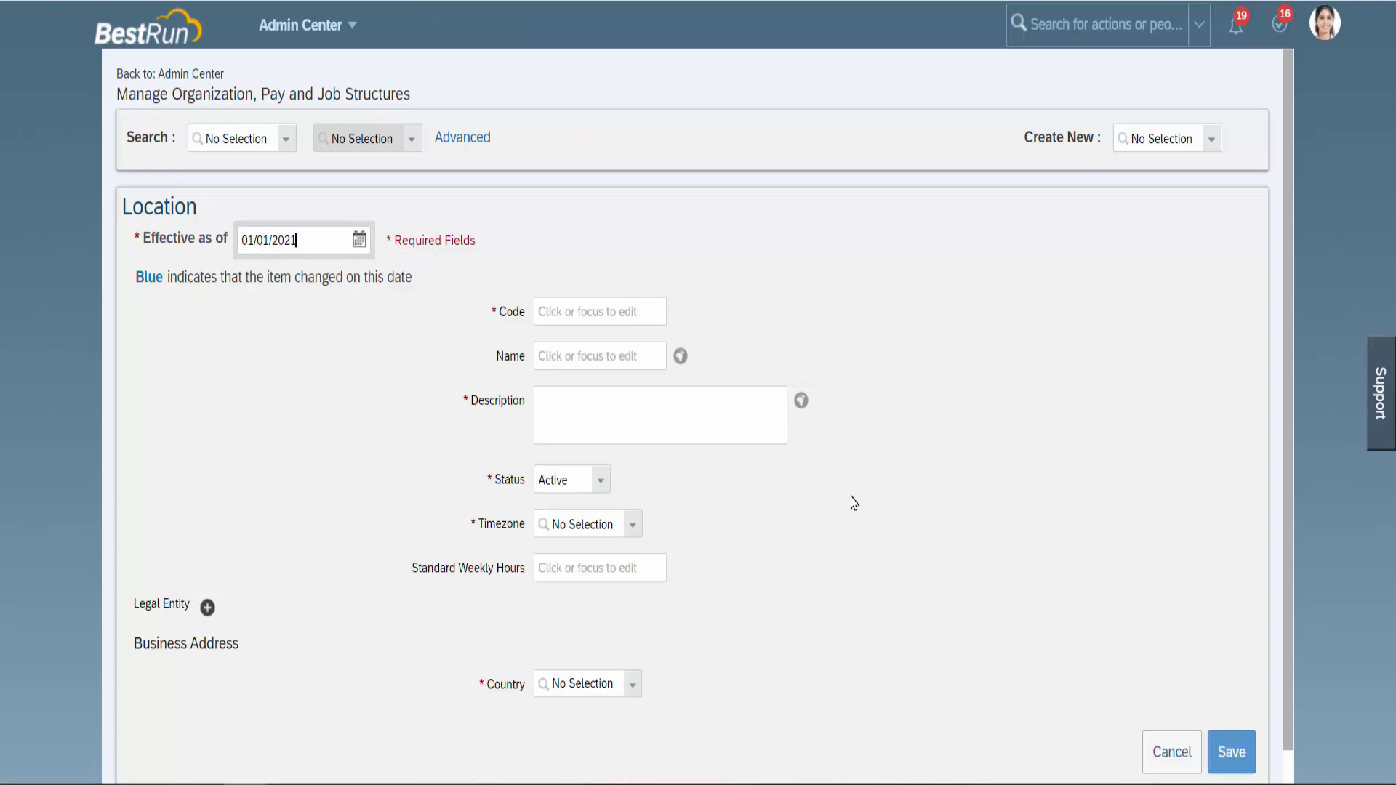
# Enter MA_Bangalore as the location code and begin the name.
pyautogui.click(582, 311)
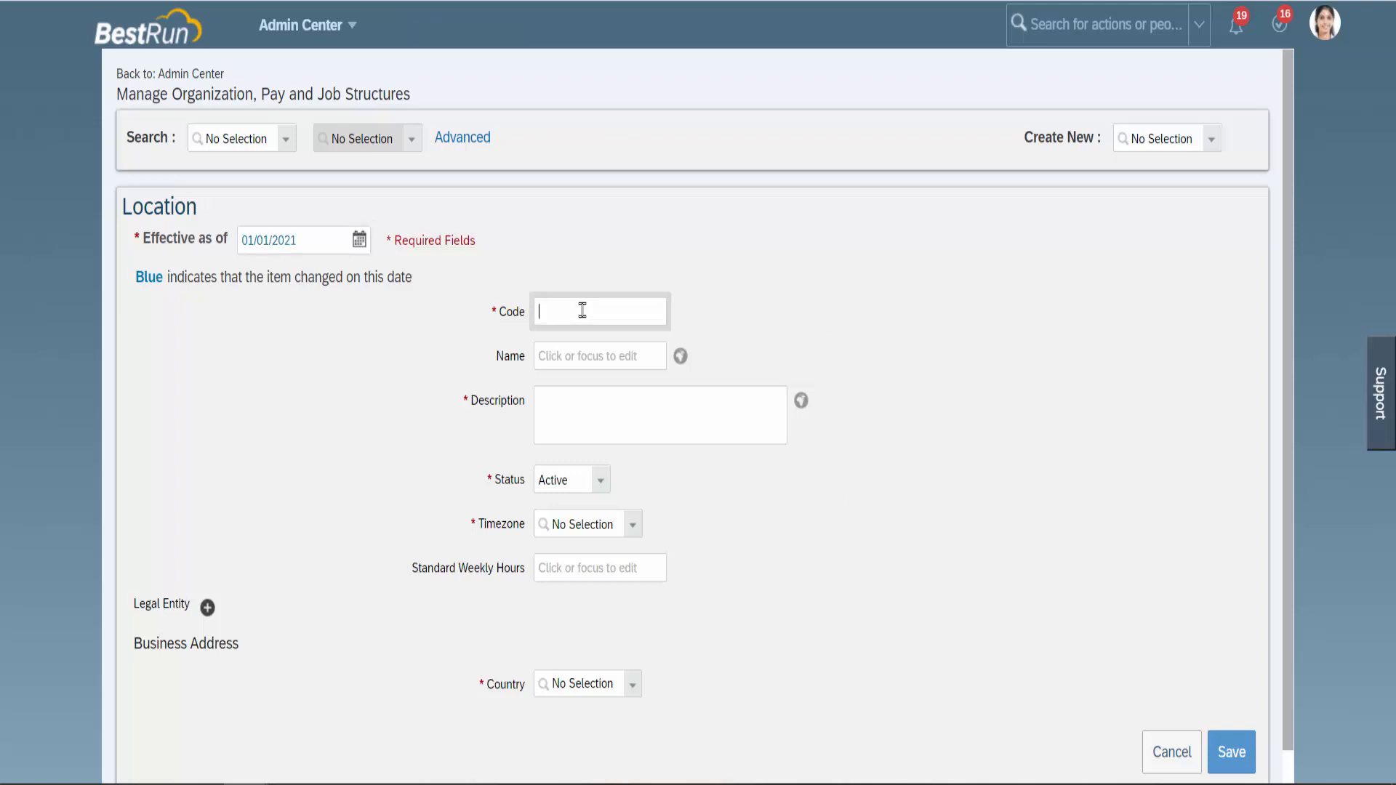
pyautogui.write('MA_Bangalore')
pyautogui.click(576, 356)
pyautogui.write('M')
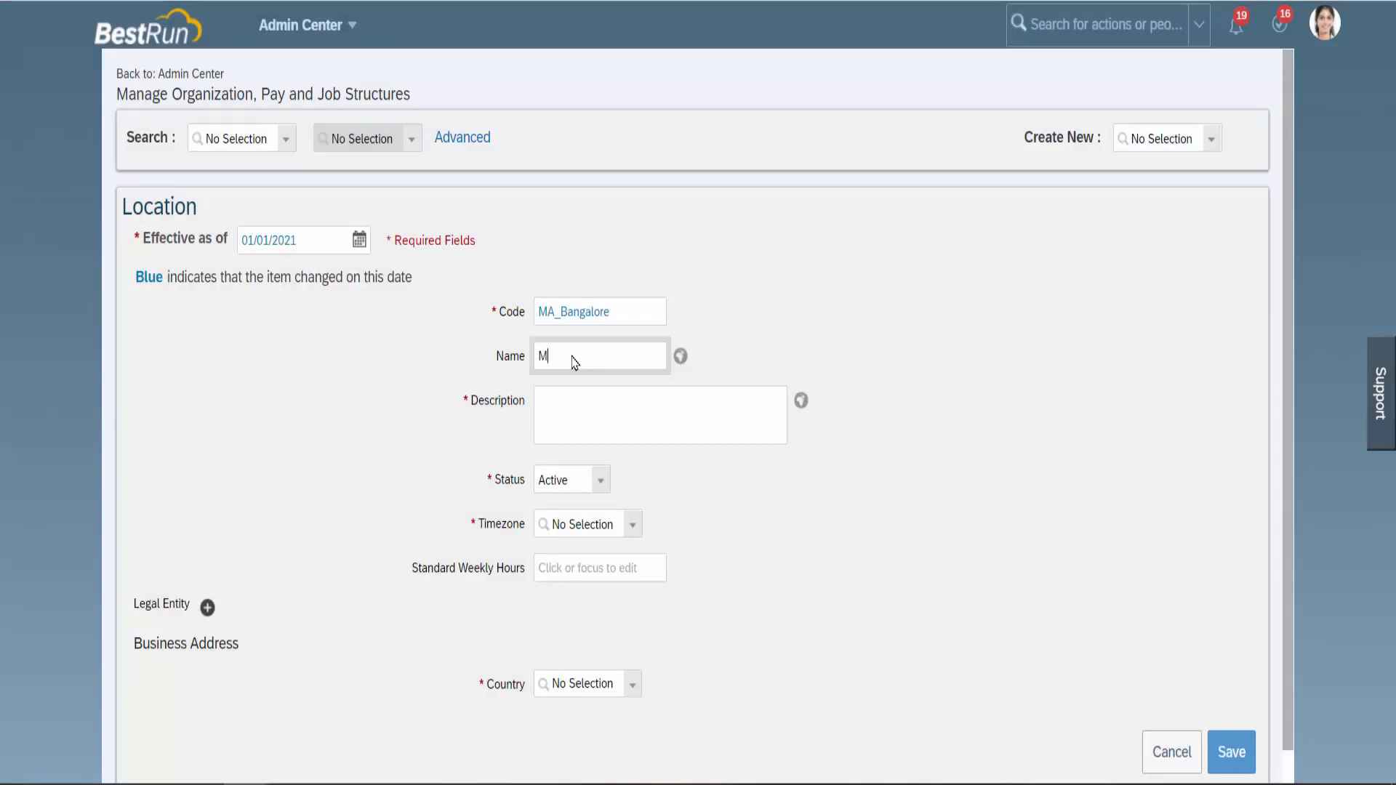
pyautogui.press('BackSpace')
pyautogui.write('B')
pyautogui.press('BackSpace')
# Enter description MA_Bangalore, correcting the misspelling, and keep the status Active.
pyautogui.write('MA_Bangalore')
pyautogui.click(573, 399)
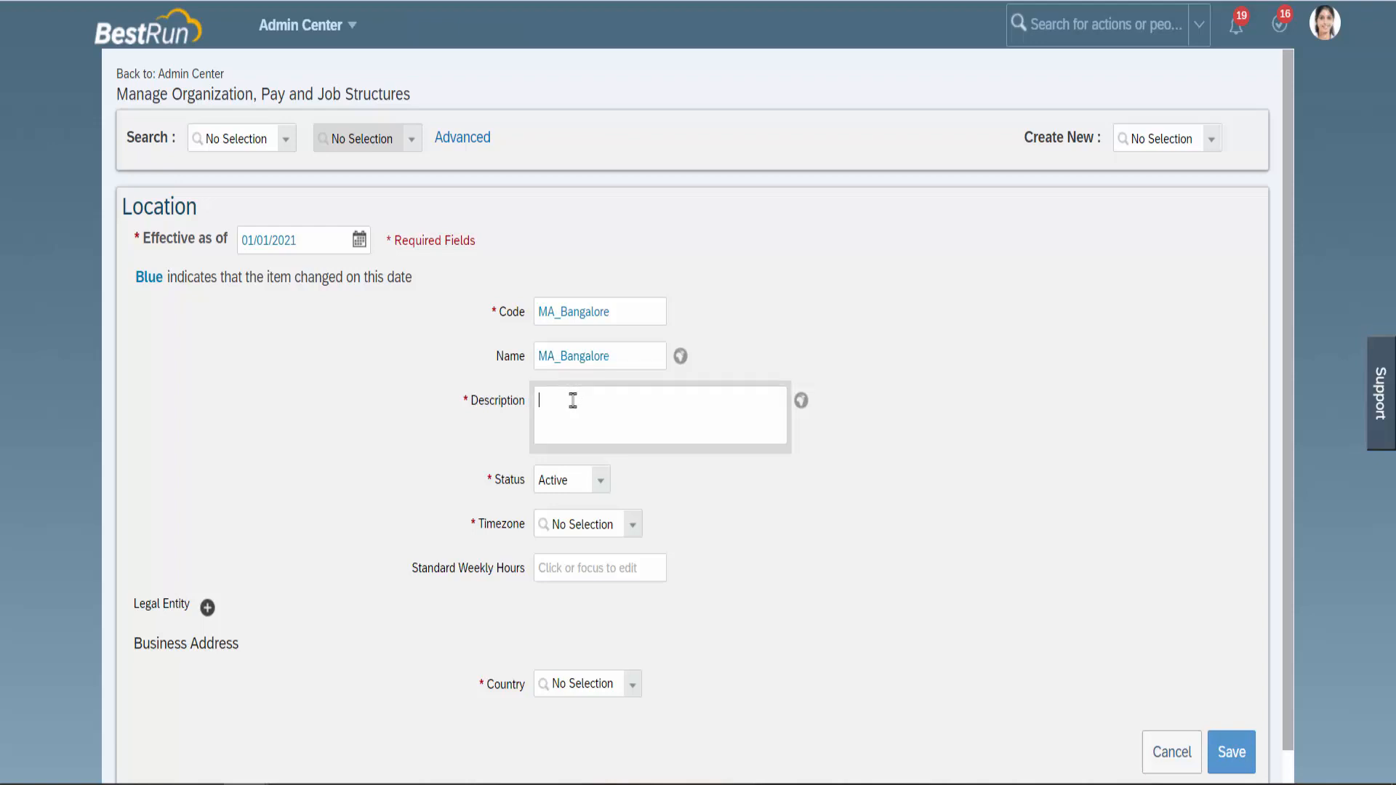
pyautogui.write('MA')
pyautogui.write('Banglor')
pyautogui.click(586, 400)
pyautogui.write('a')
pyautogui.click(615, 402)
pyautogui.press('BackSpace')
pyautogui.press('BackSpace')
pyautogui.press('BackSpace')
pyautogui.press('BackSpace')
pyautogui.press('BackSpace')
pyautogui.press('BackSpace')
pyautogui.write('g')
pyautogui.click(601, 480)
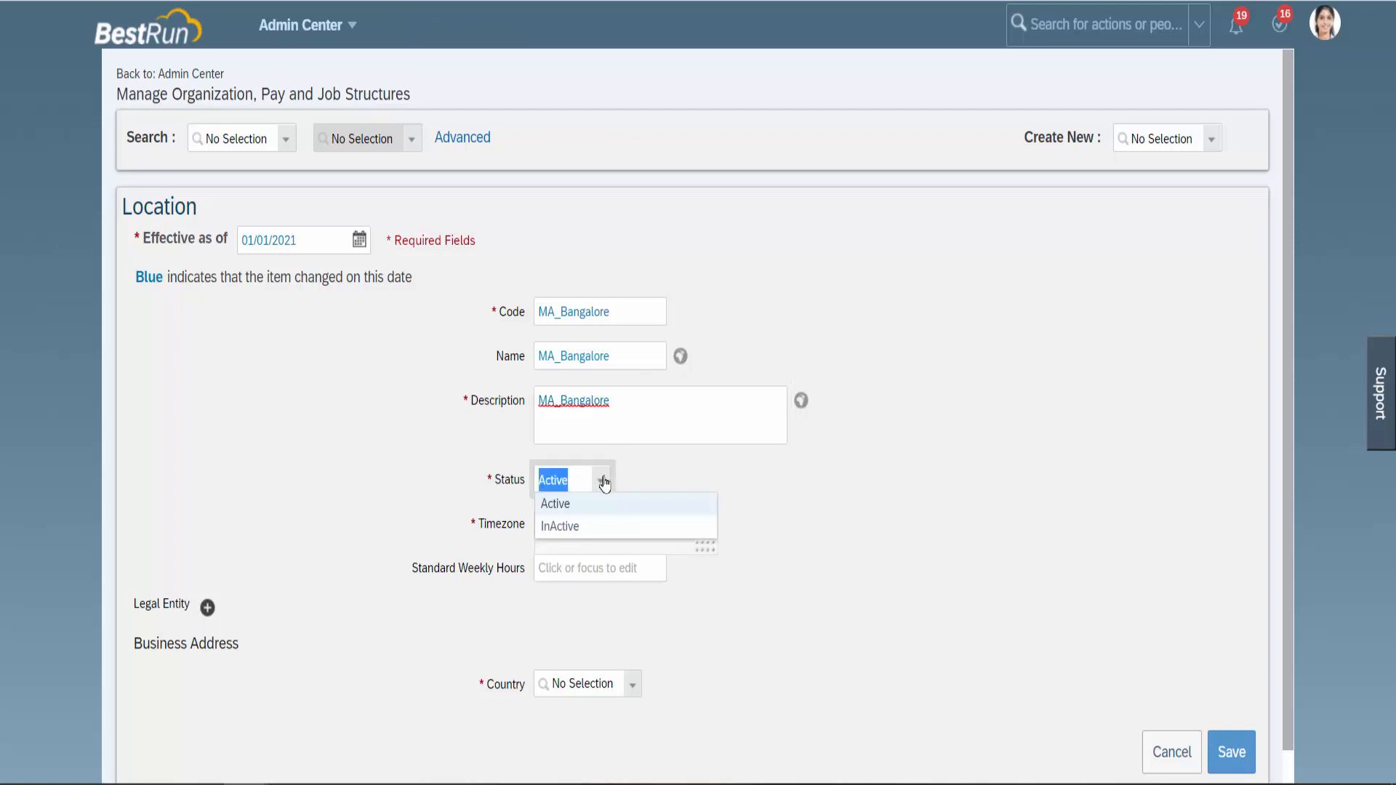
pyautogui.click(629, 478)
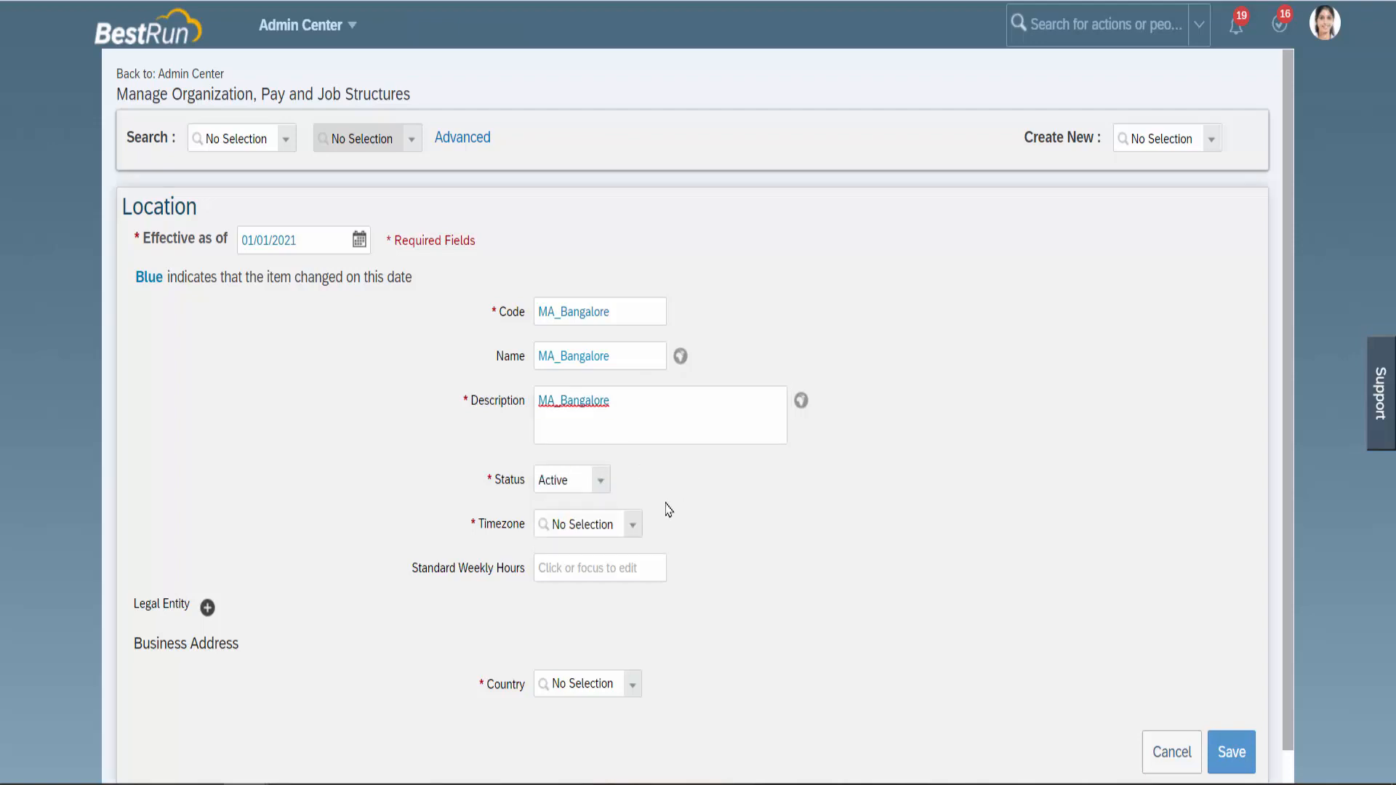
# Set the timezone to Asia/Kolkata (GMT+05:30) with 40 standard weekly hours.
pyautogui.click(635, 526)
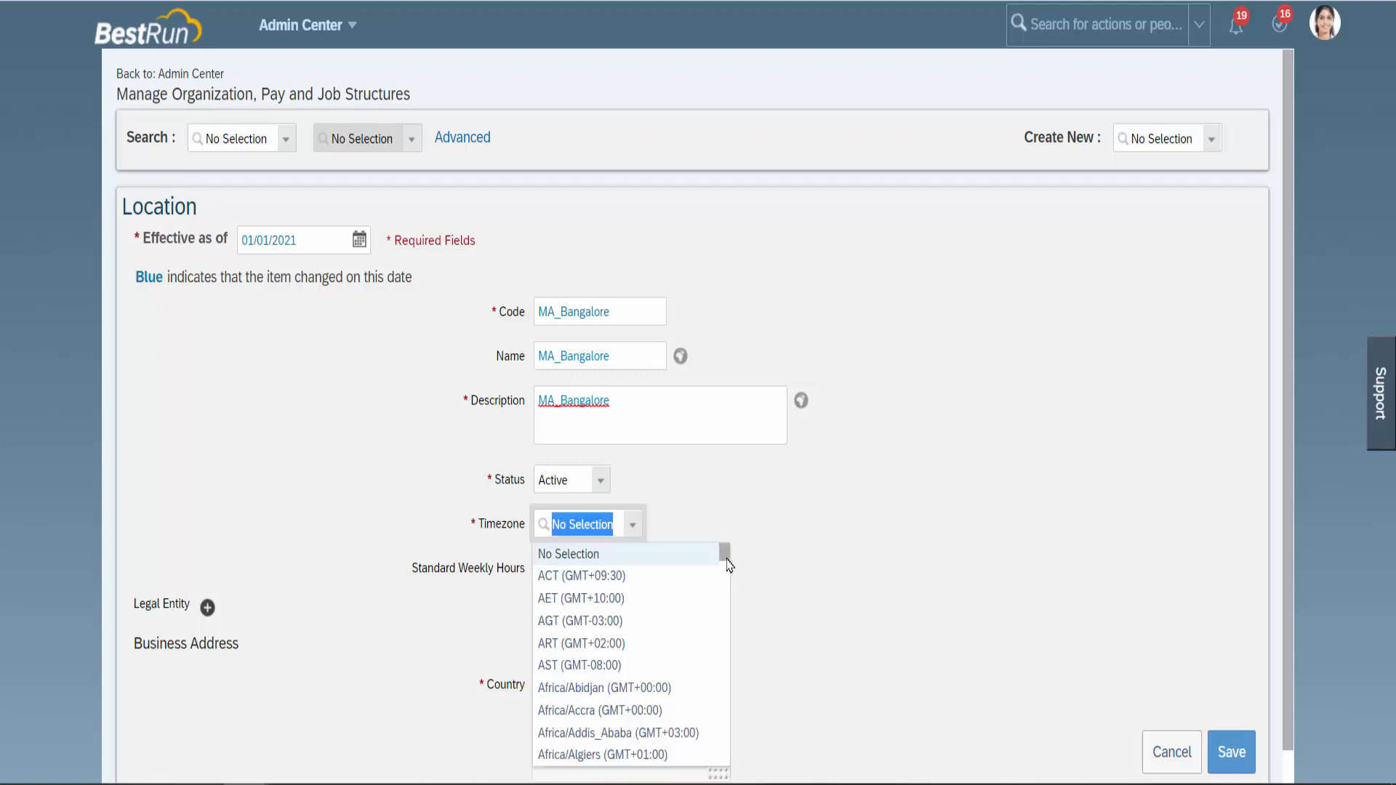
pyautogui.moveTo(725, 563)
pyautogui.mouseDown()
pyautogui.moveTo(724, 597)
pyautogui.moveTo(724, 577)
pyautogui.mouseUp()
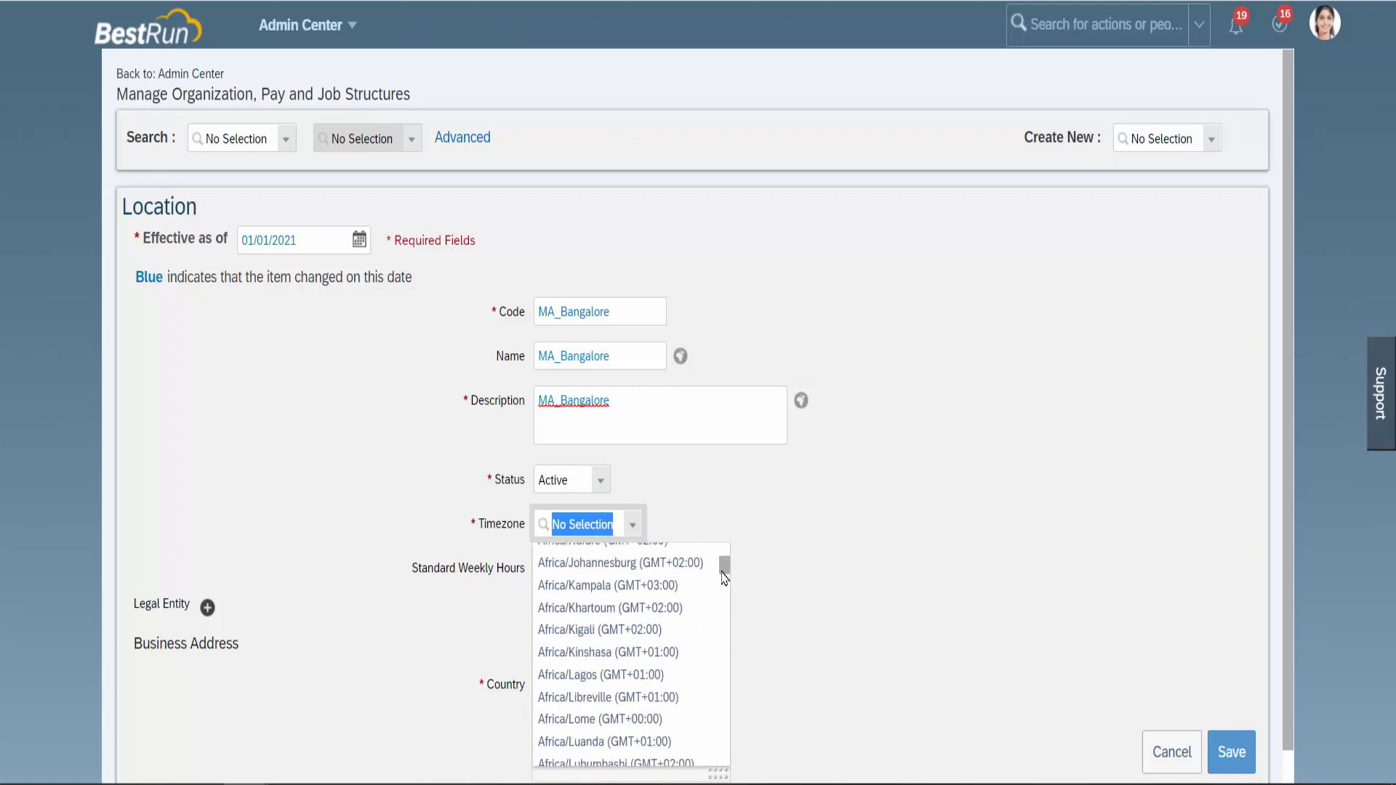
pyautogui.write('kol')
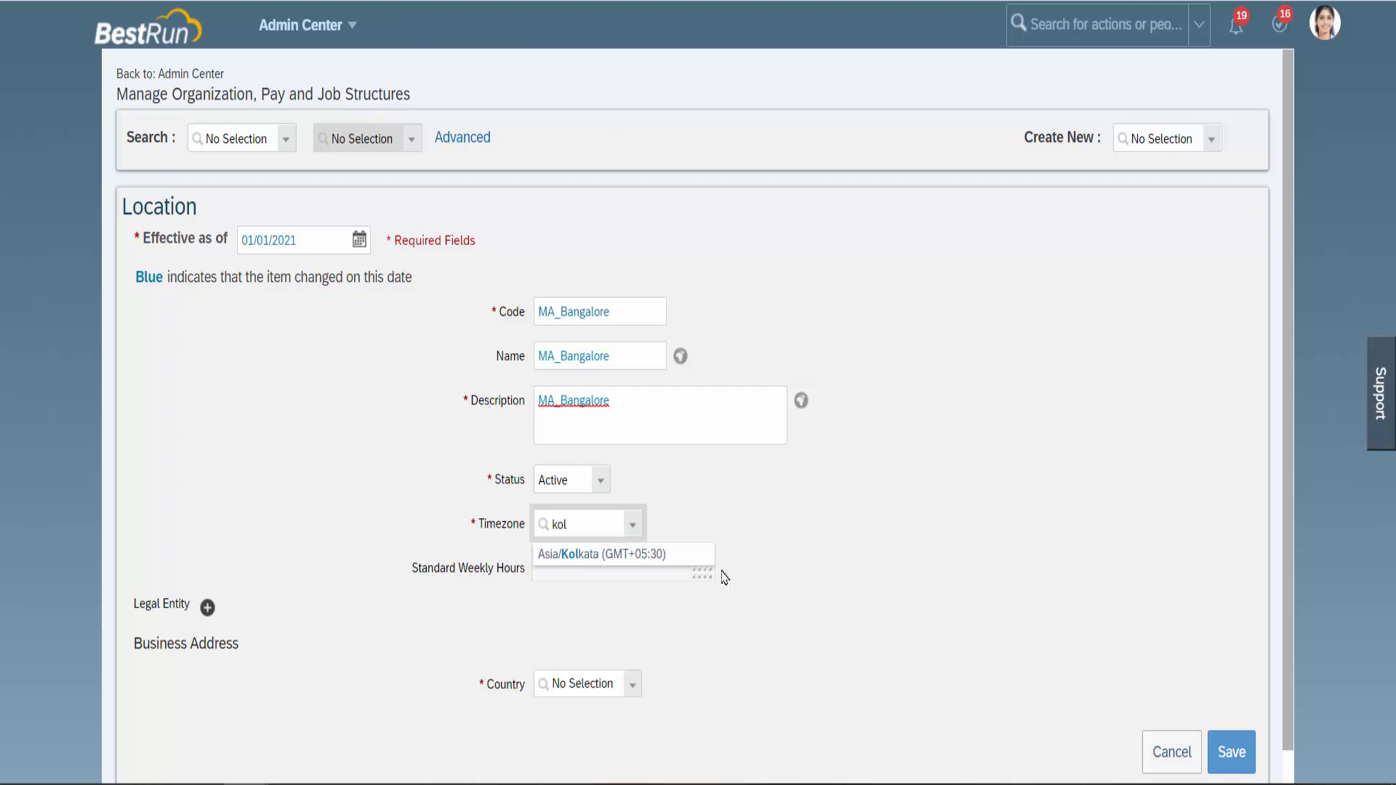
pyautogui.click(644, 560)
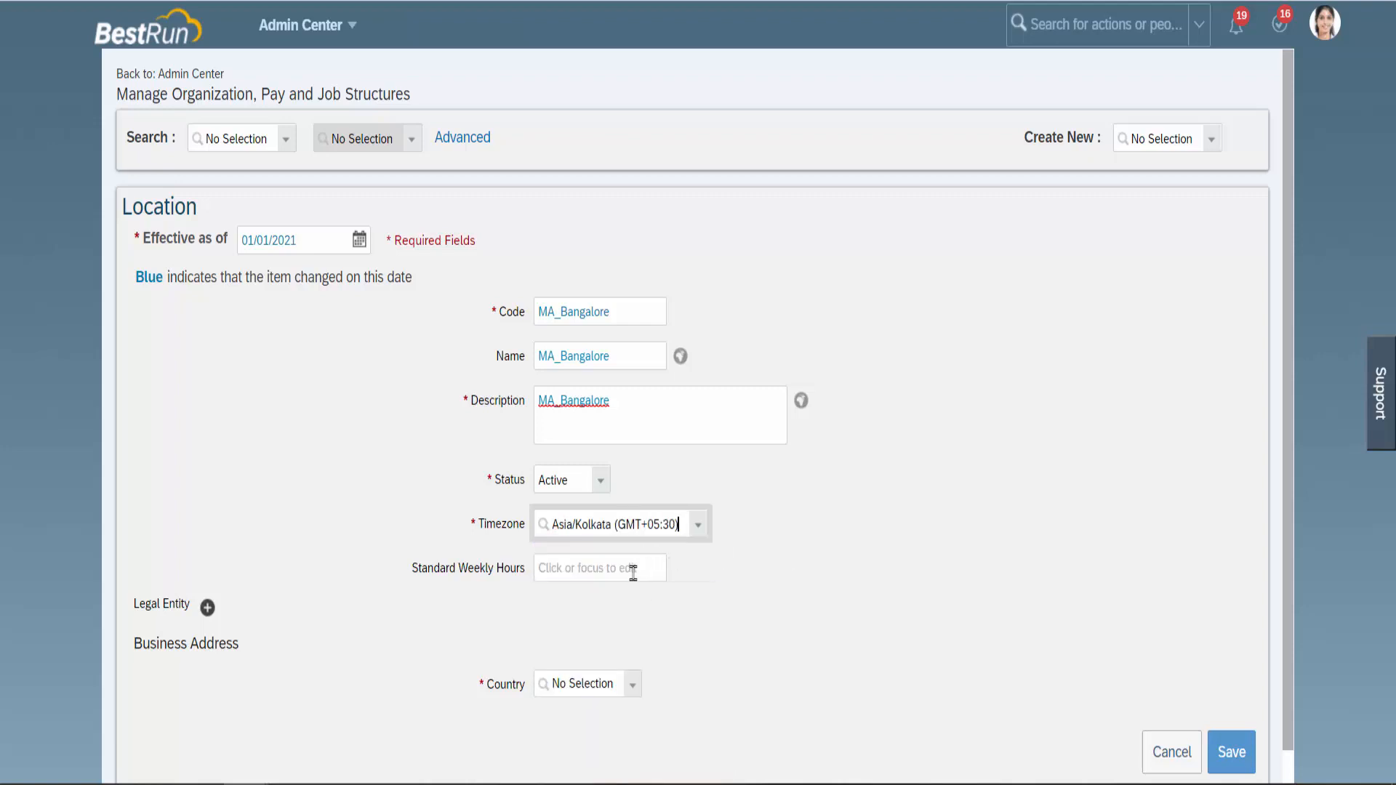
pyautogui.click(632, 574)
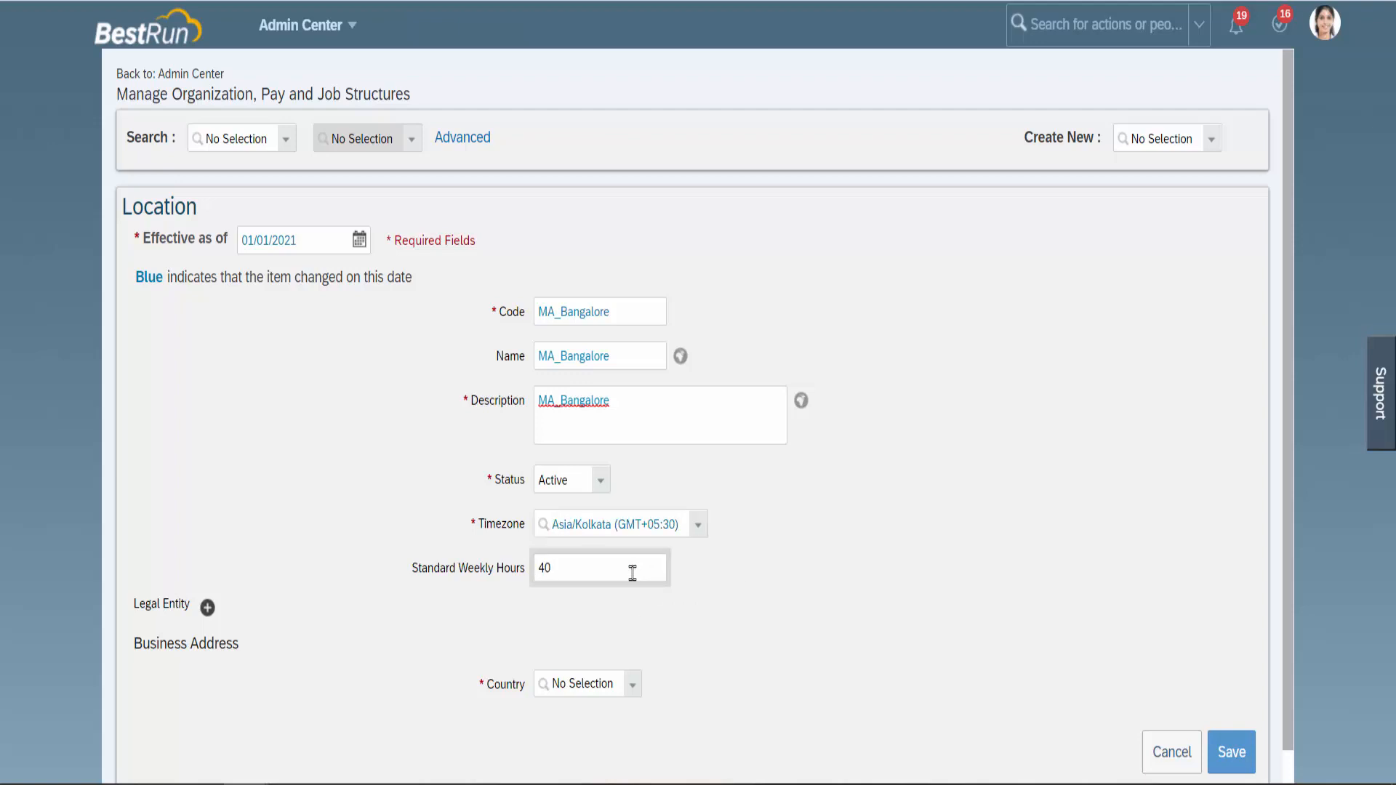
pyautogui.scroll(-1, 712, 665)
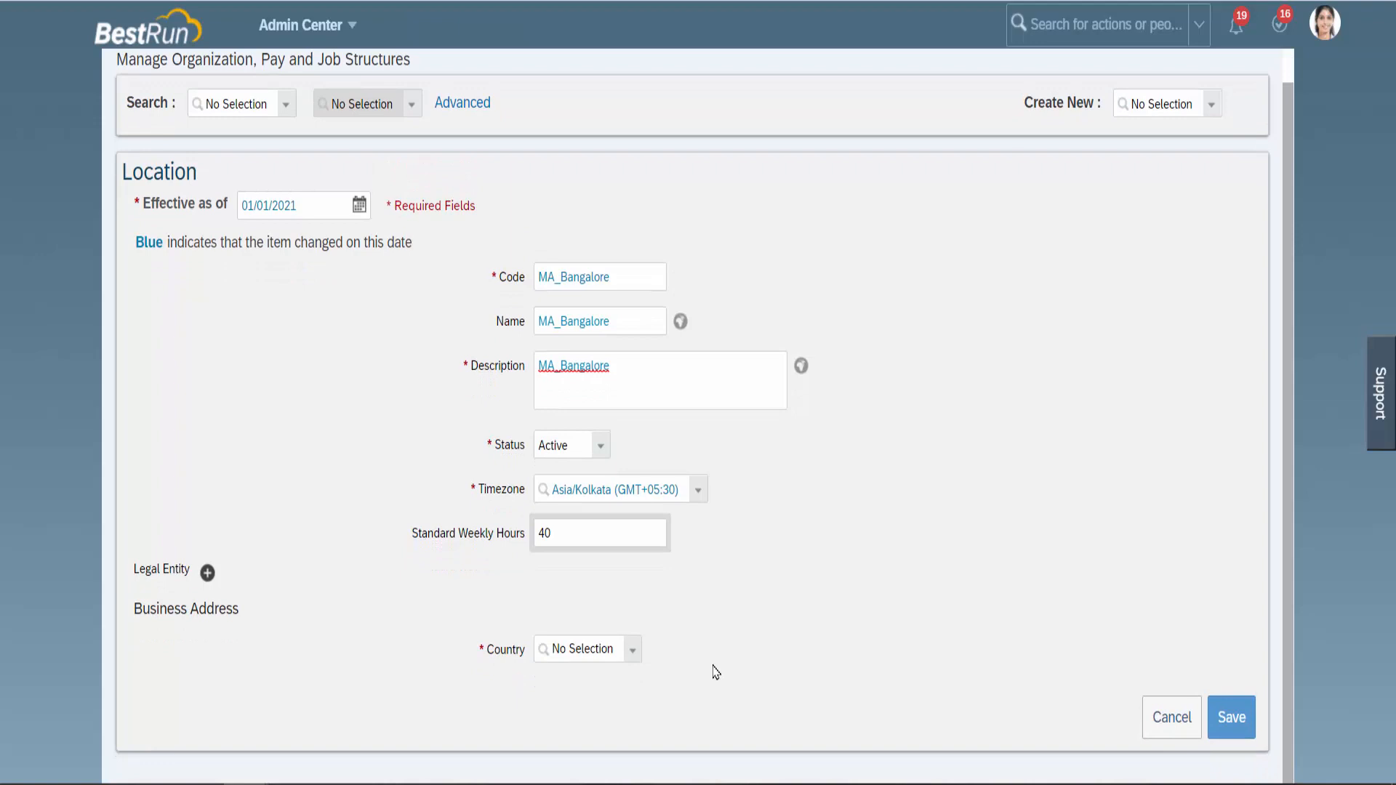
# Set the address country to India and city to Bangalore, then save the location.
pyautogui.click(633, 651)
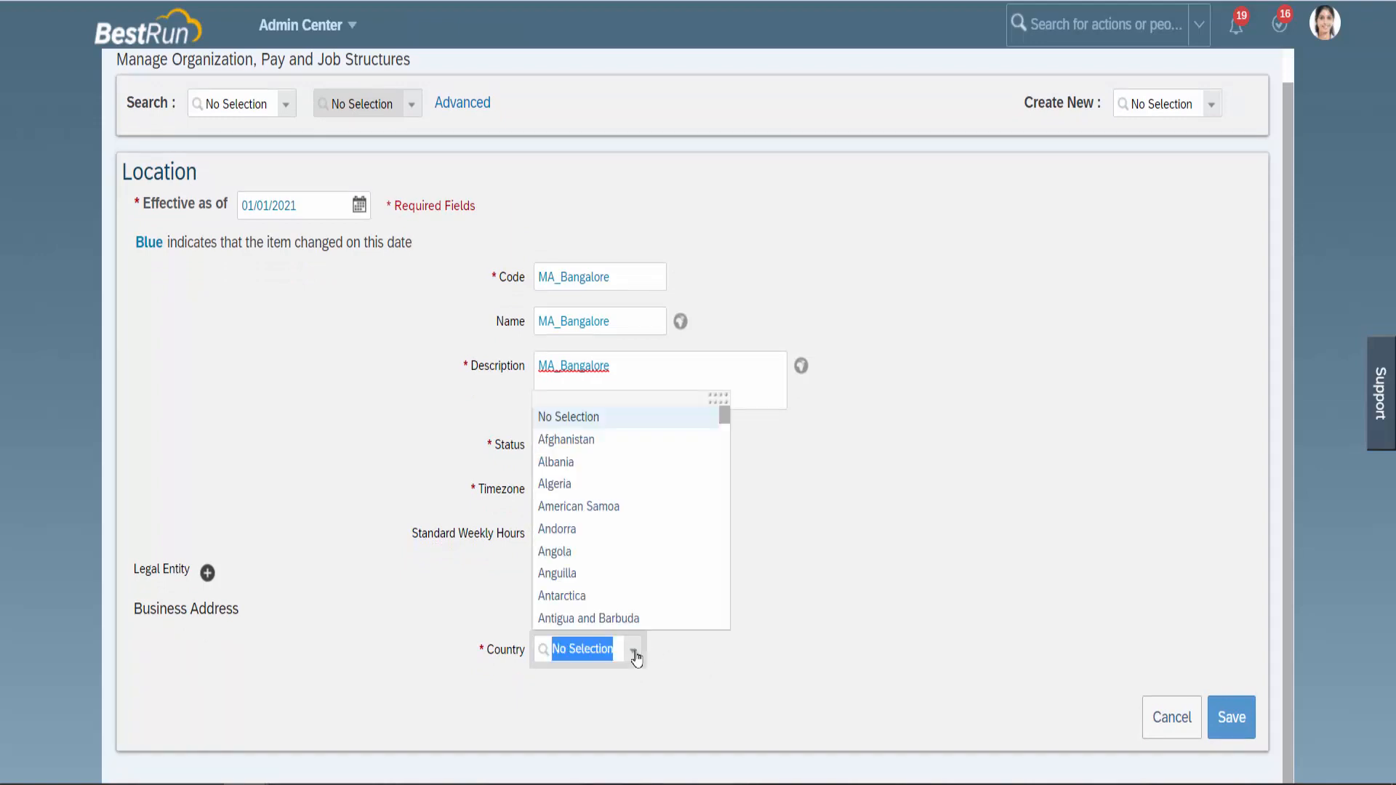
pyautogui.write('In')
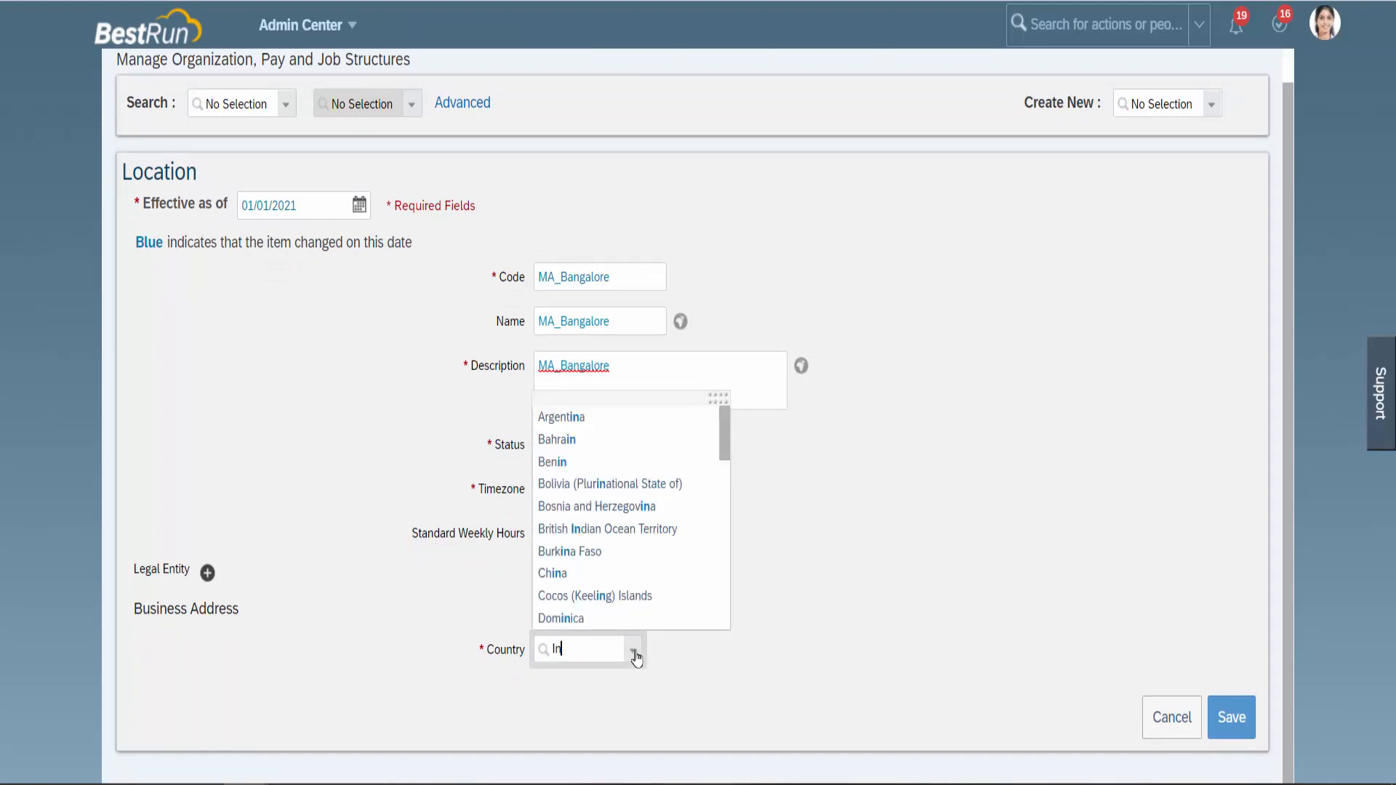
pyautogui.write('d')
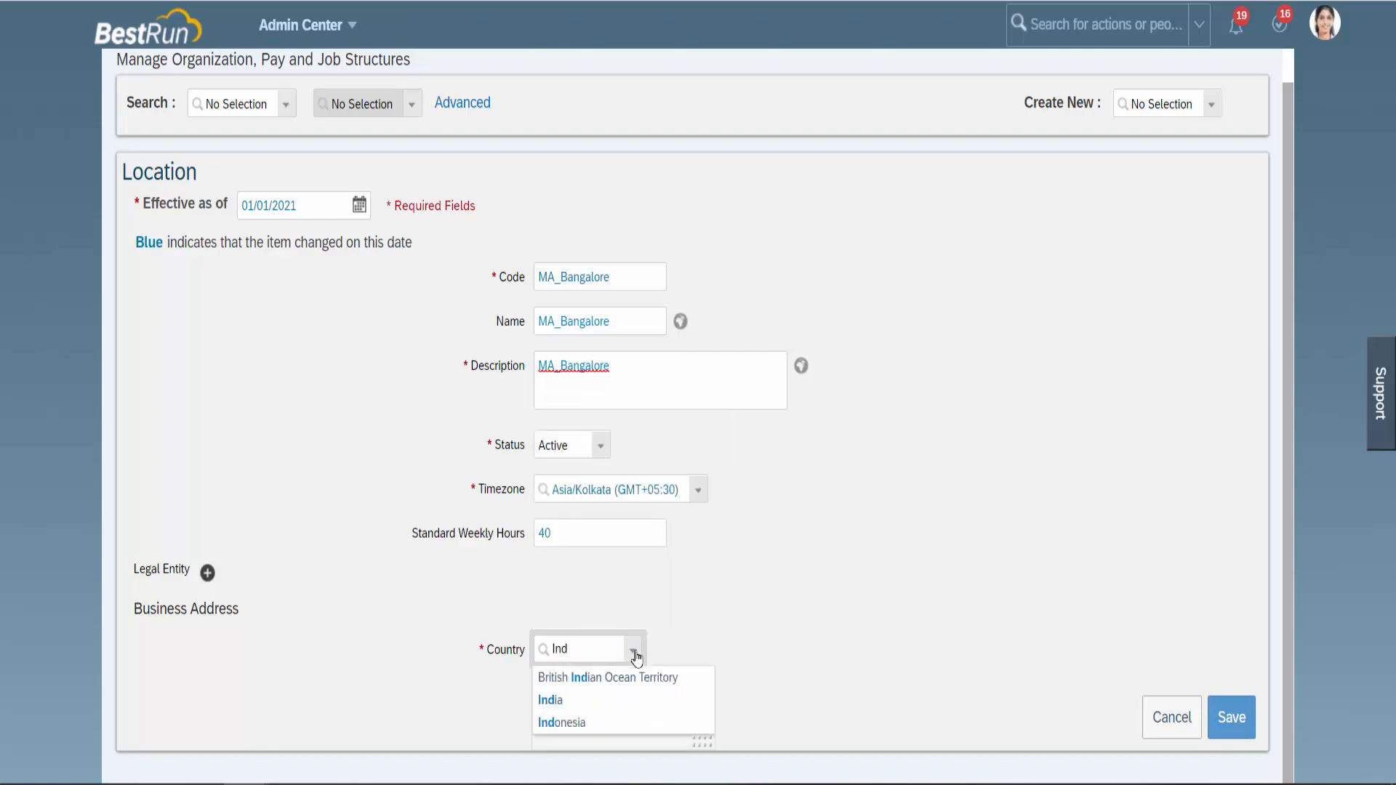
pyautogui.click(592, 704)
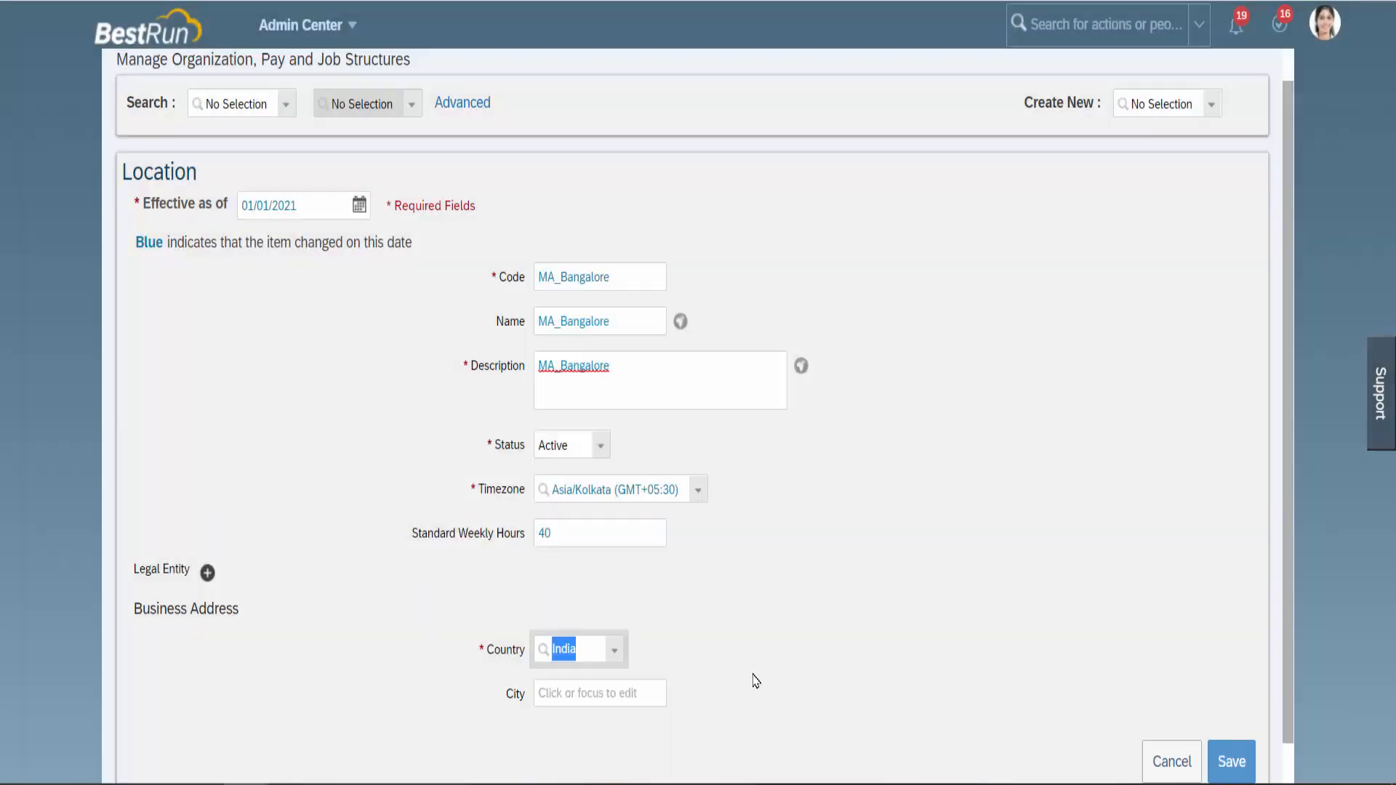
pyautogui.scroll(-1, 865, 653)
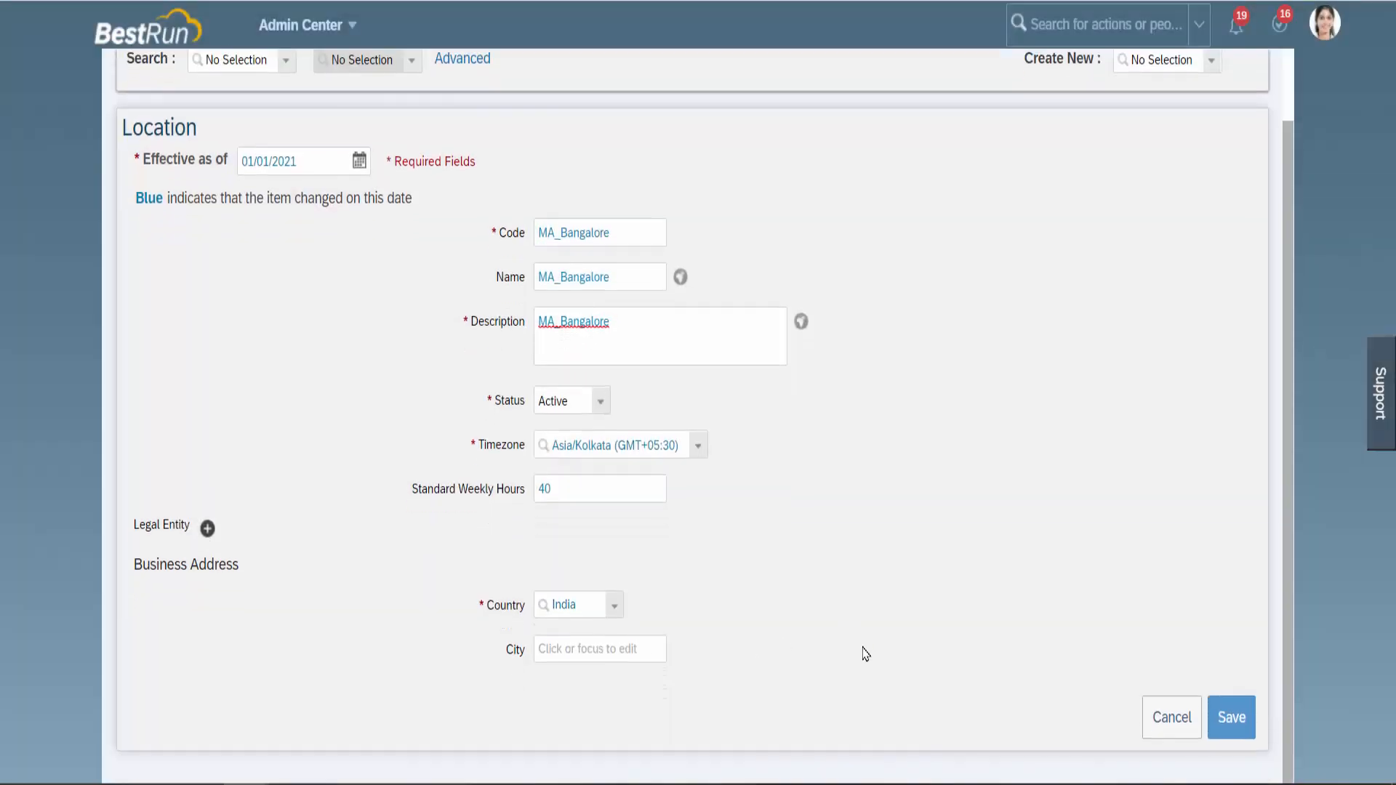
pyautogui.click(607, 652)
pyautogui.write('Bangalore')
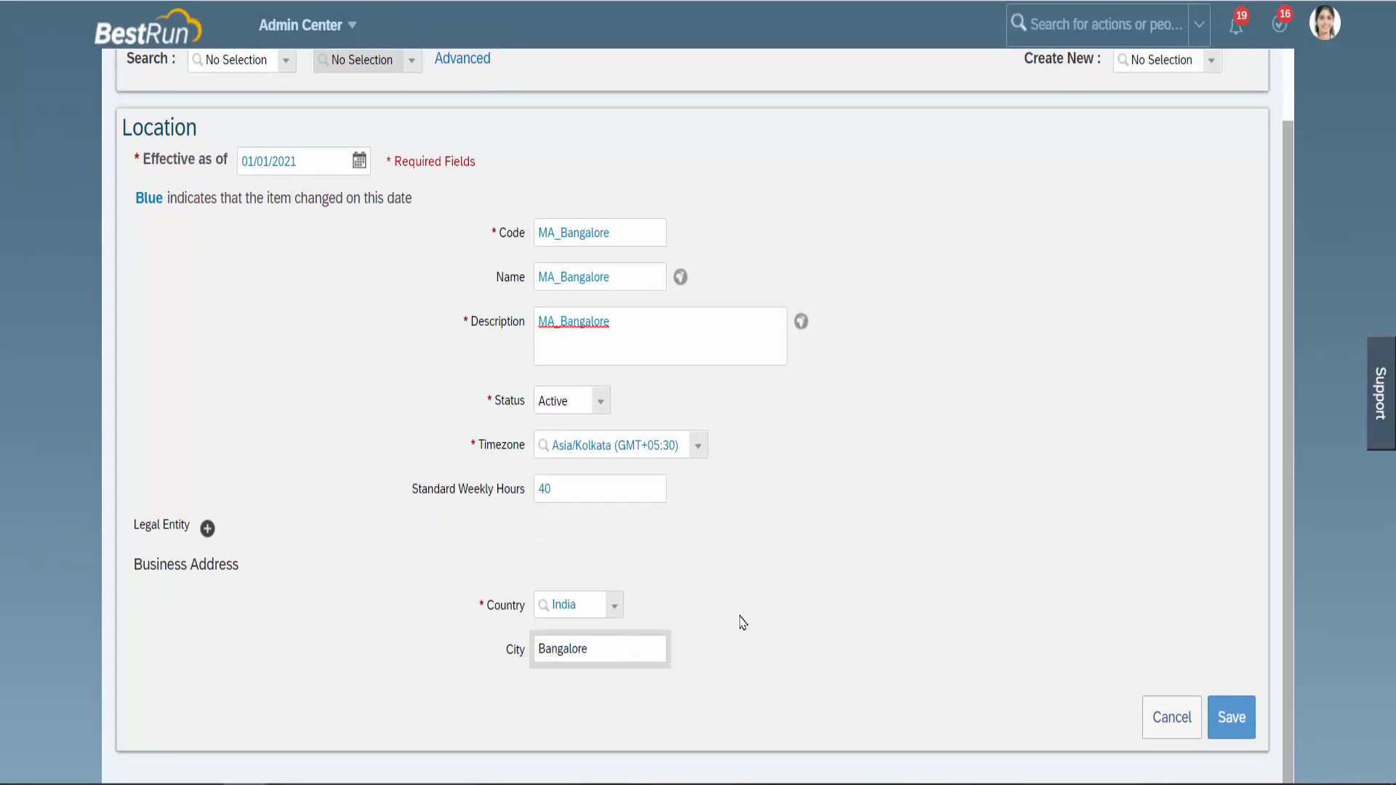
pyautogui.click(815, 637)
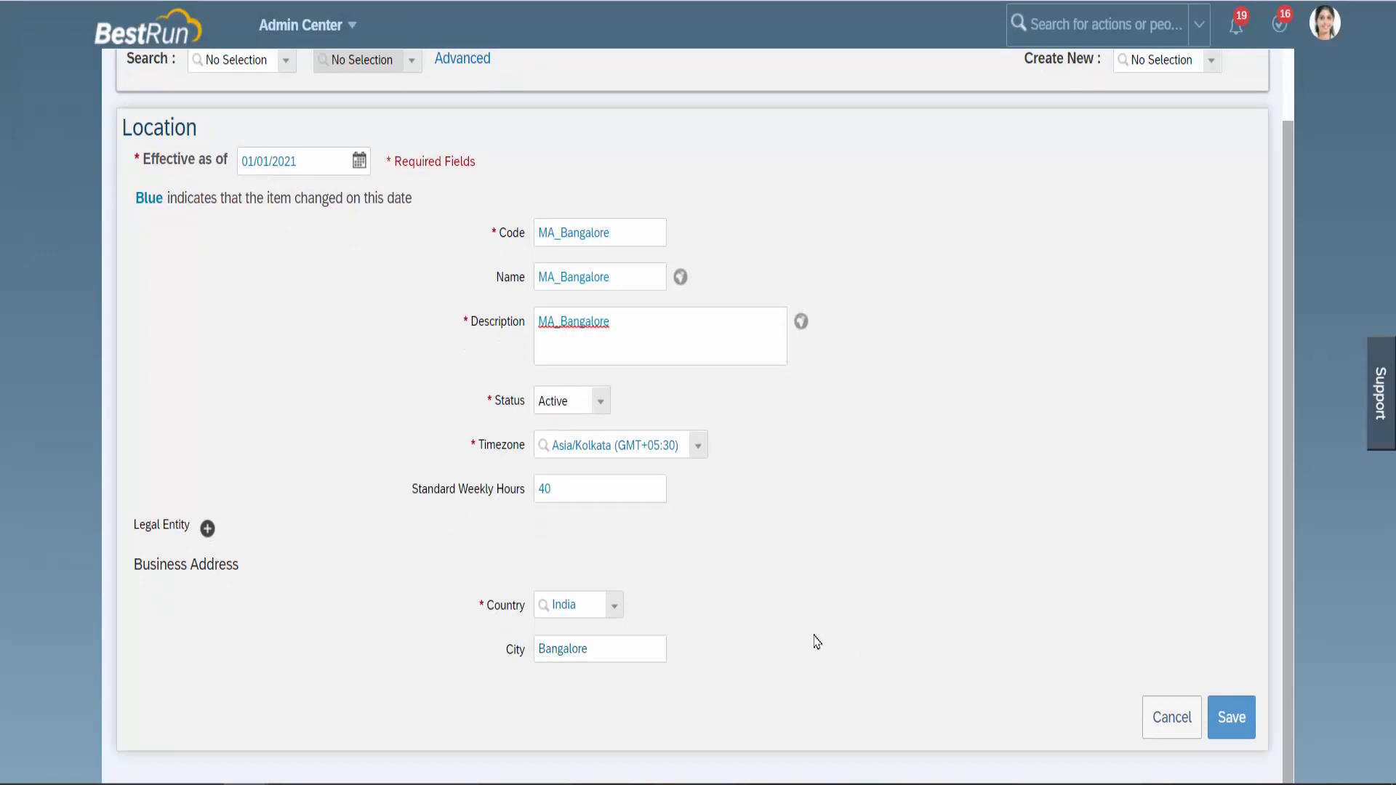
pyautogui.scroll(1, 815, 640)
pyautogui.scroll(-1, 815, 640)
pyautogui.click(1227, 725)
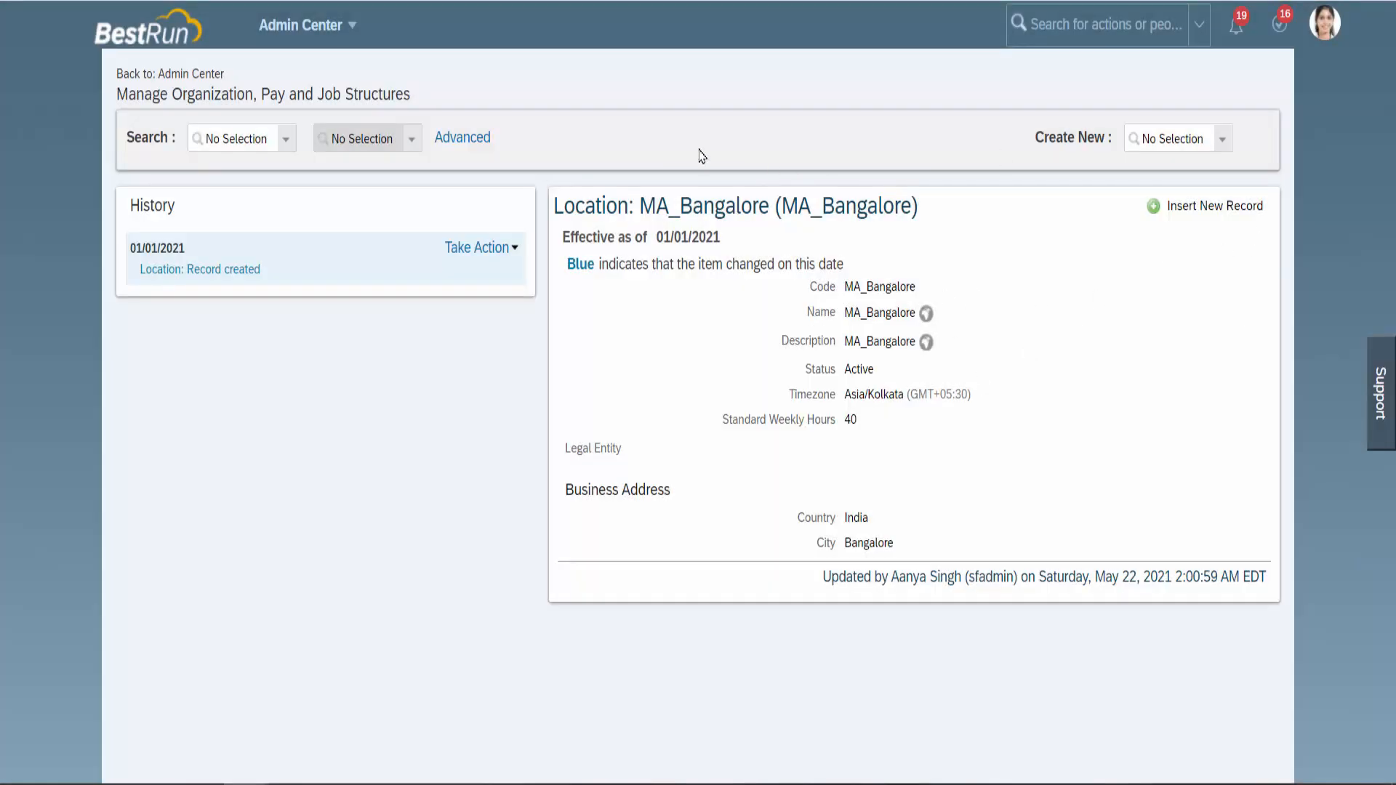
# Highlight the saved location's name and code in the record title.
pyautogui.moveTo(554, 207); pyautogui.dragTo(837, 200)
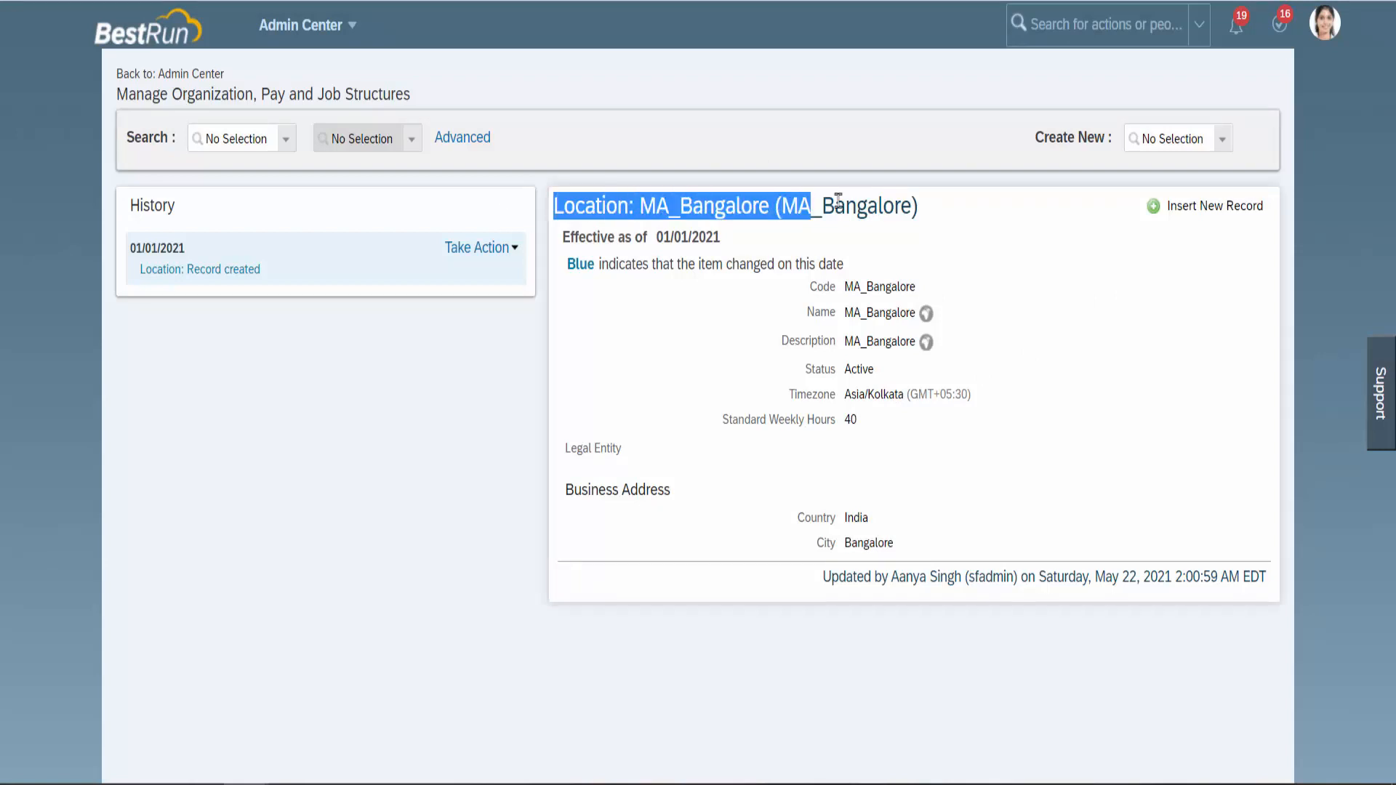
pyautogui.click(968, 220)
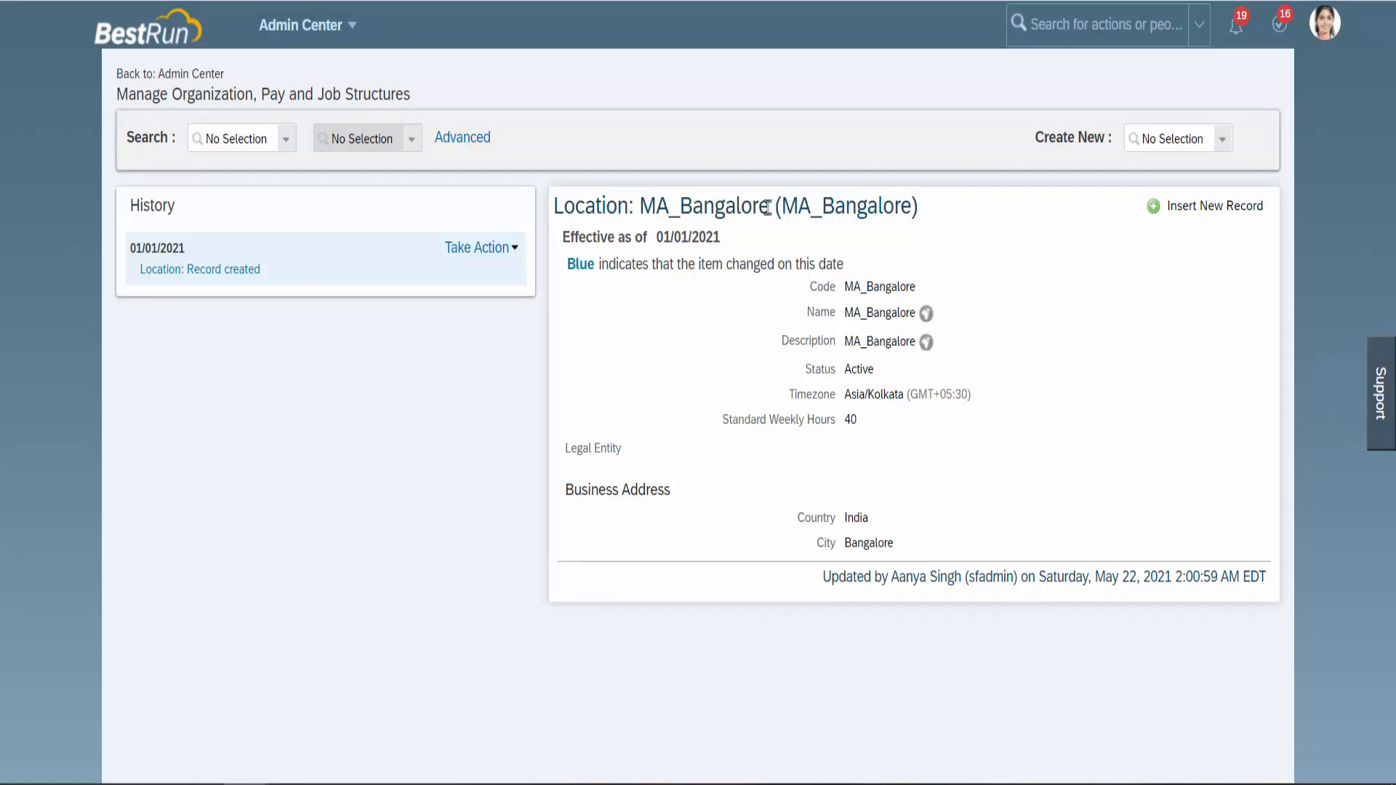
pyautogui.moveTo(781, 207); pyautogui.dragTo(909, 208)
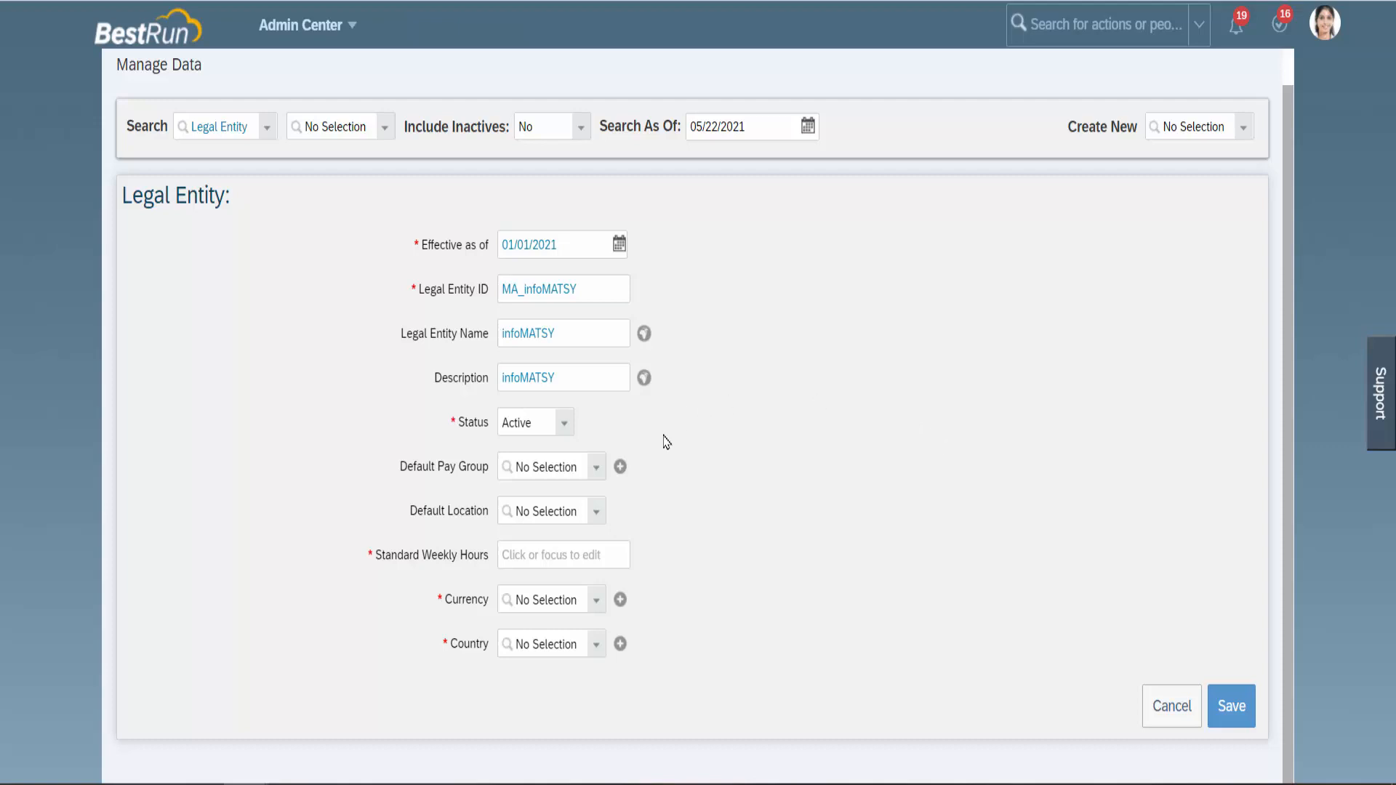
# Choose MA_Bangalore as the default location and enter 40 standard weekly hours.
pyautogui.click(597, 512)
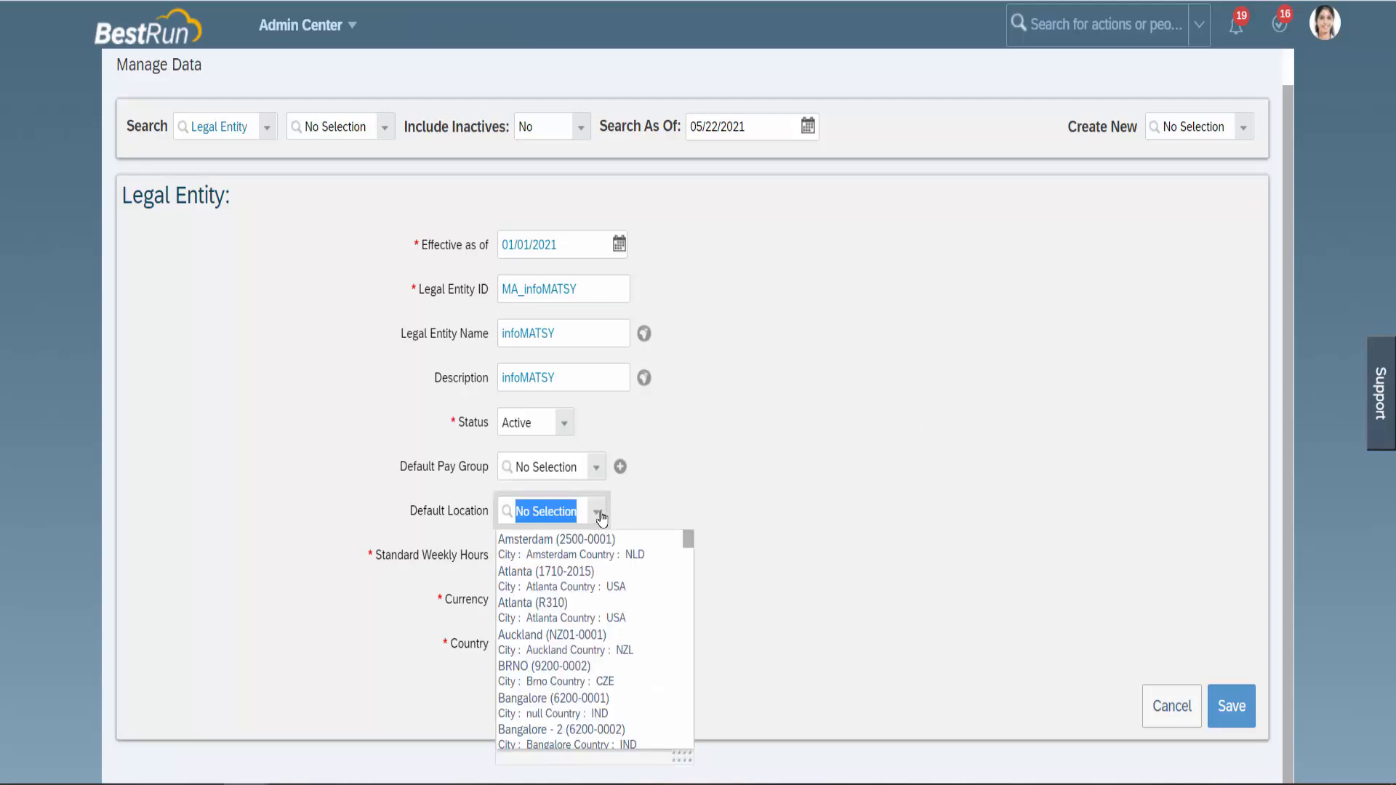
pyautogui.write('MA')
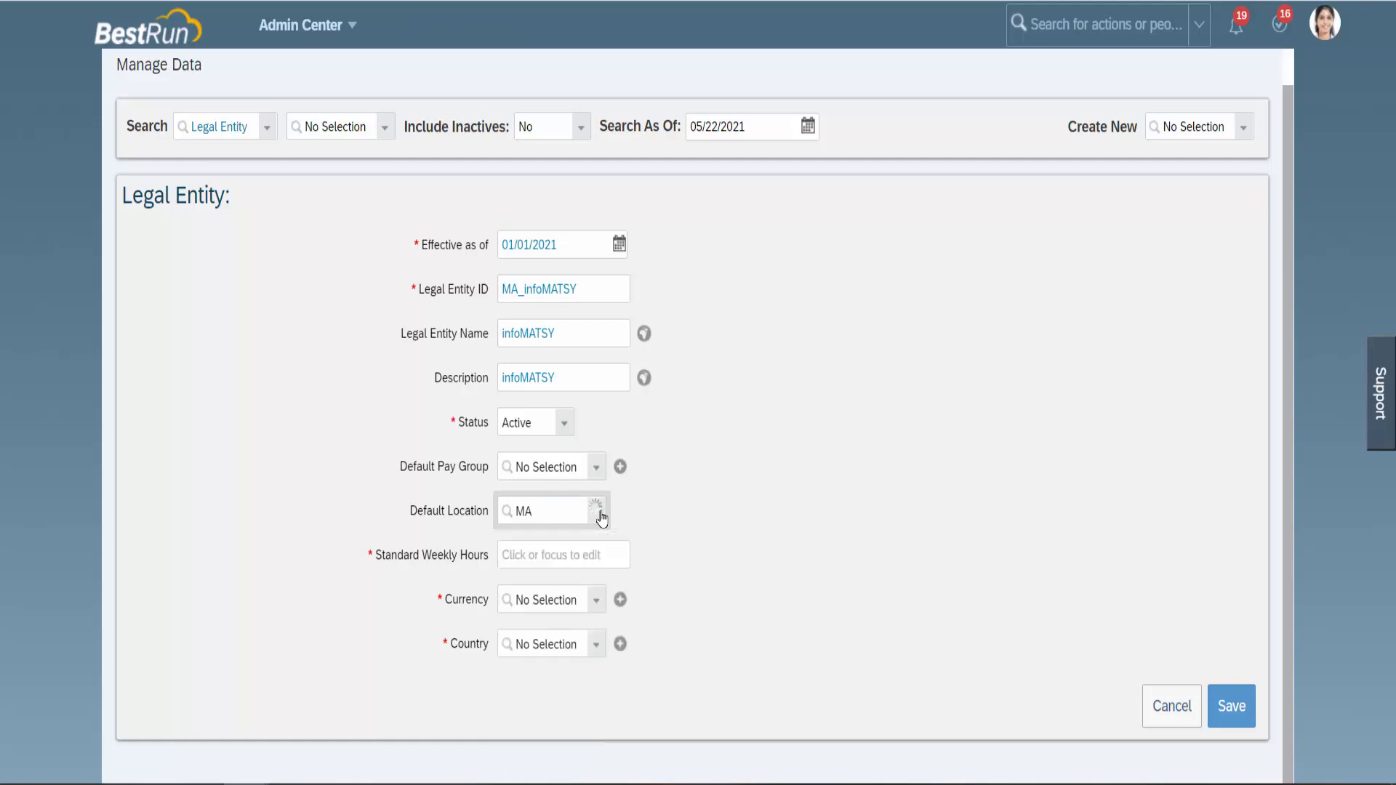
pyautogui.write('_Ba')
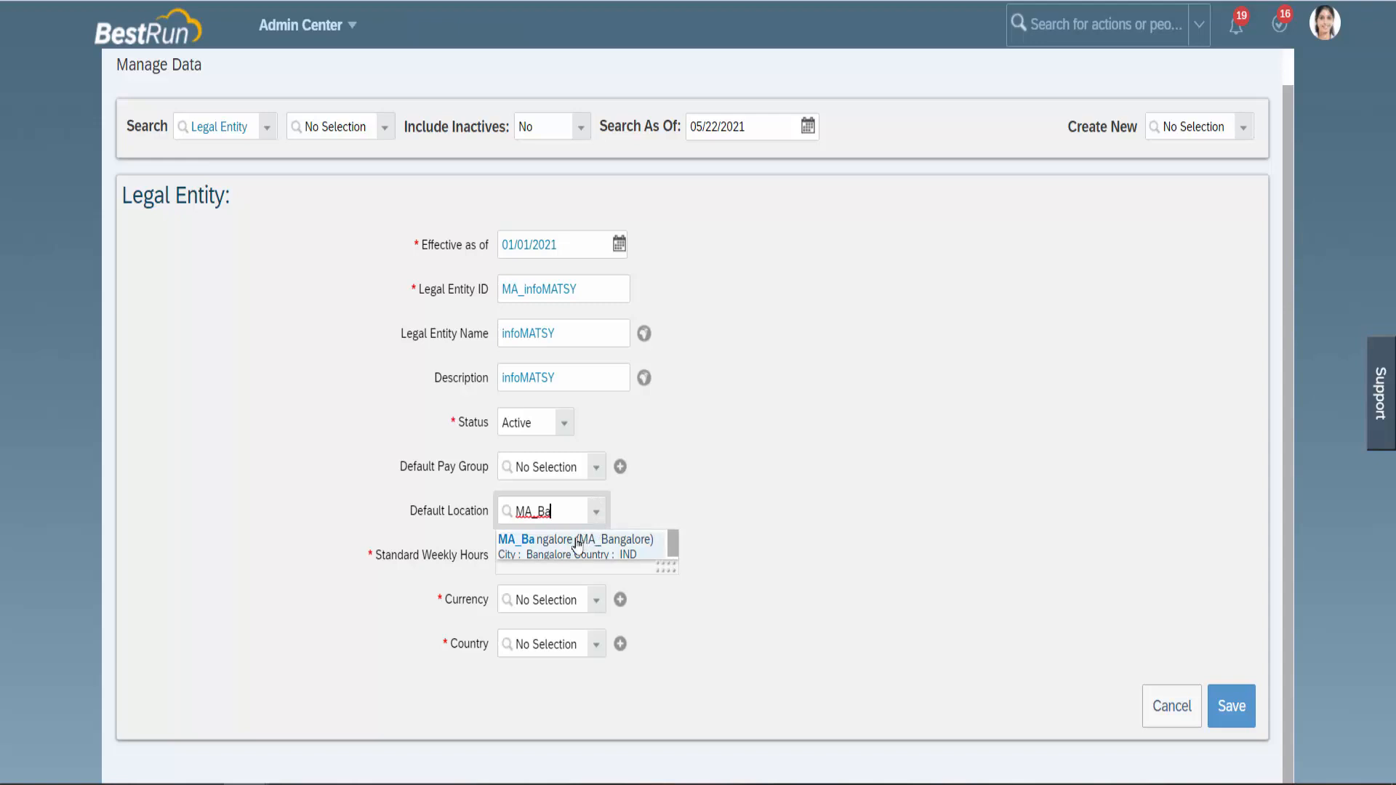
pyautogui.click(621, 542)
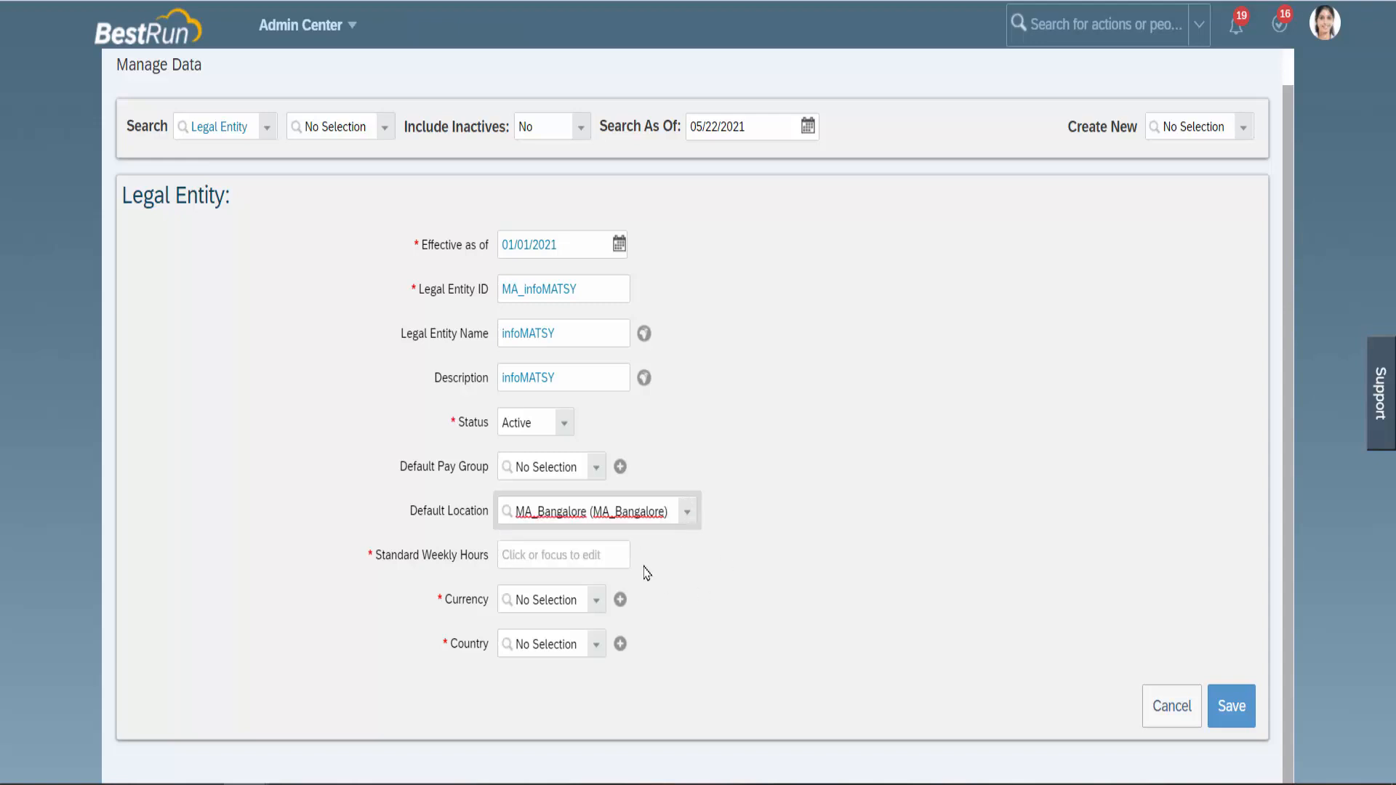
pyautogui.click(593, 556)
pyautogui.write('40')
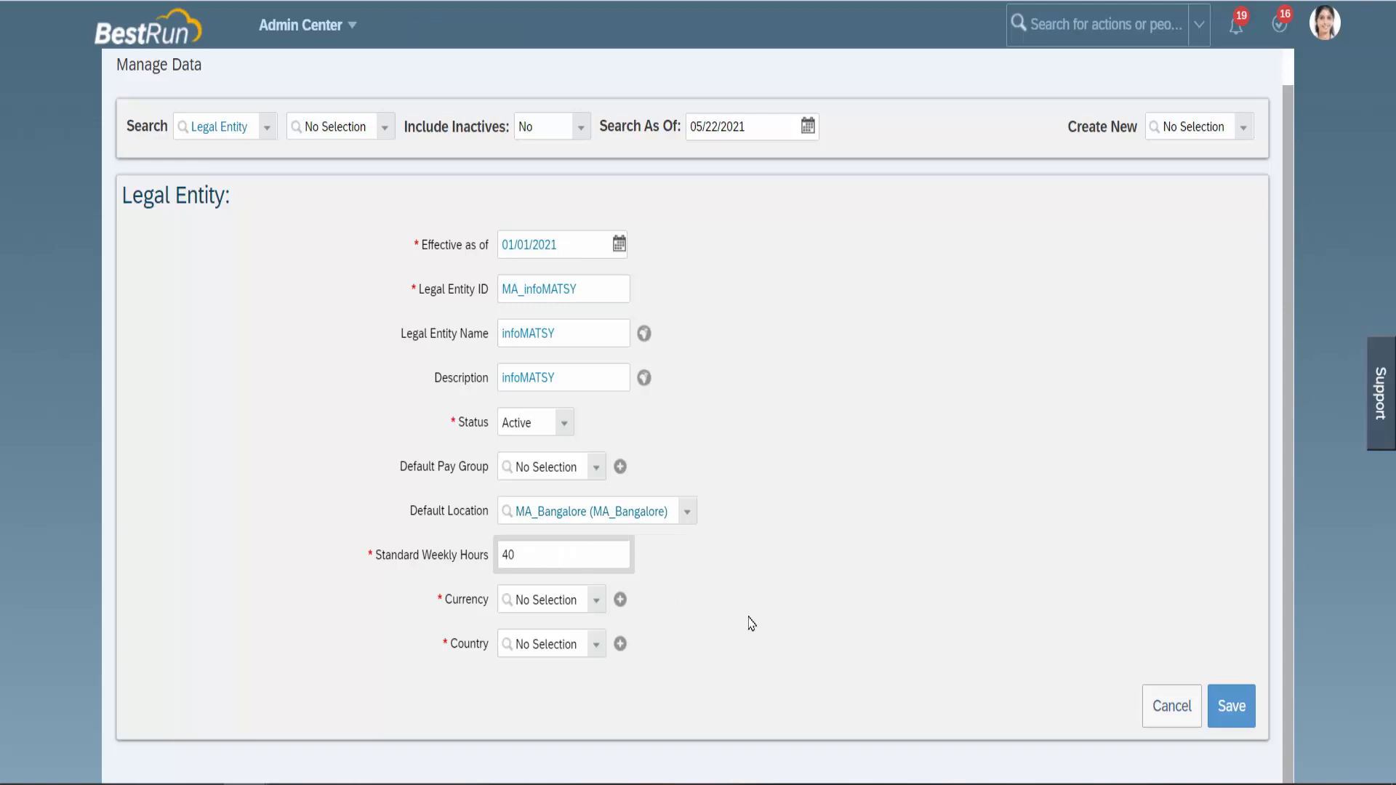
# Set currency INR and country India (IND), then save the legal entity.
pyautogui.click(595, 603)
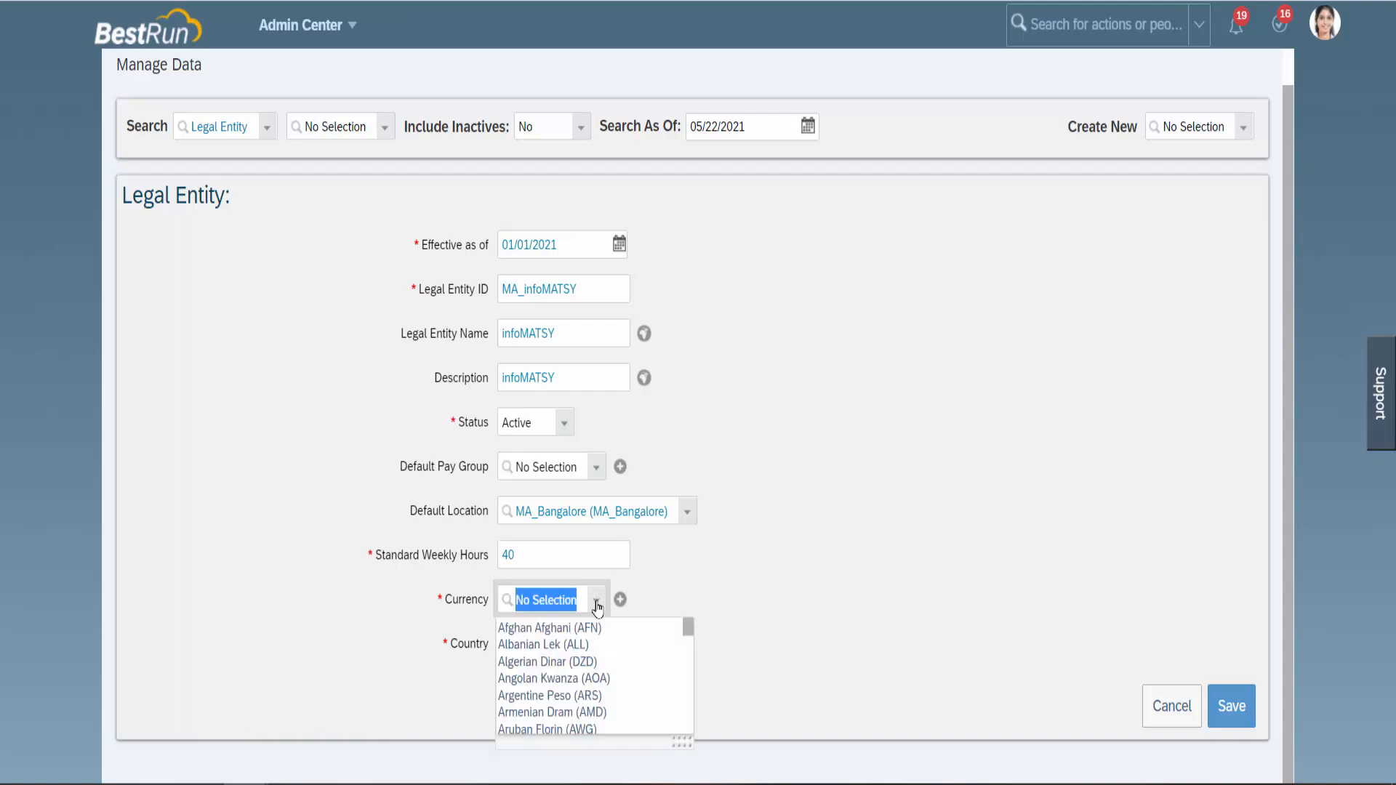
pyautogui.write('INR')
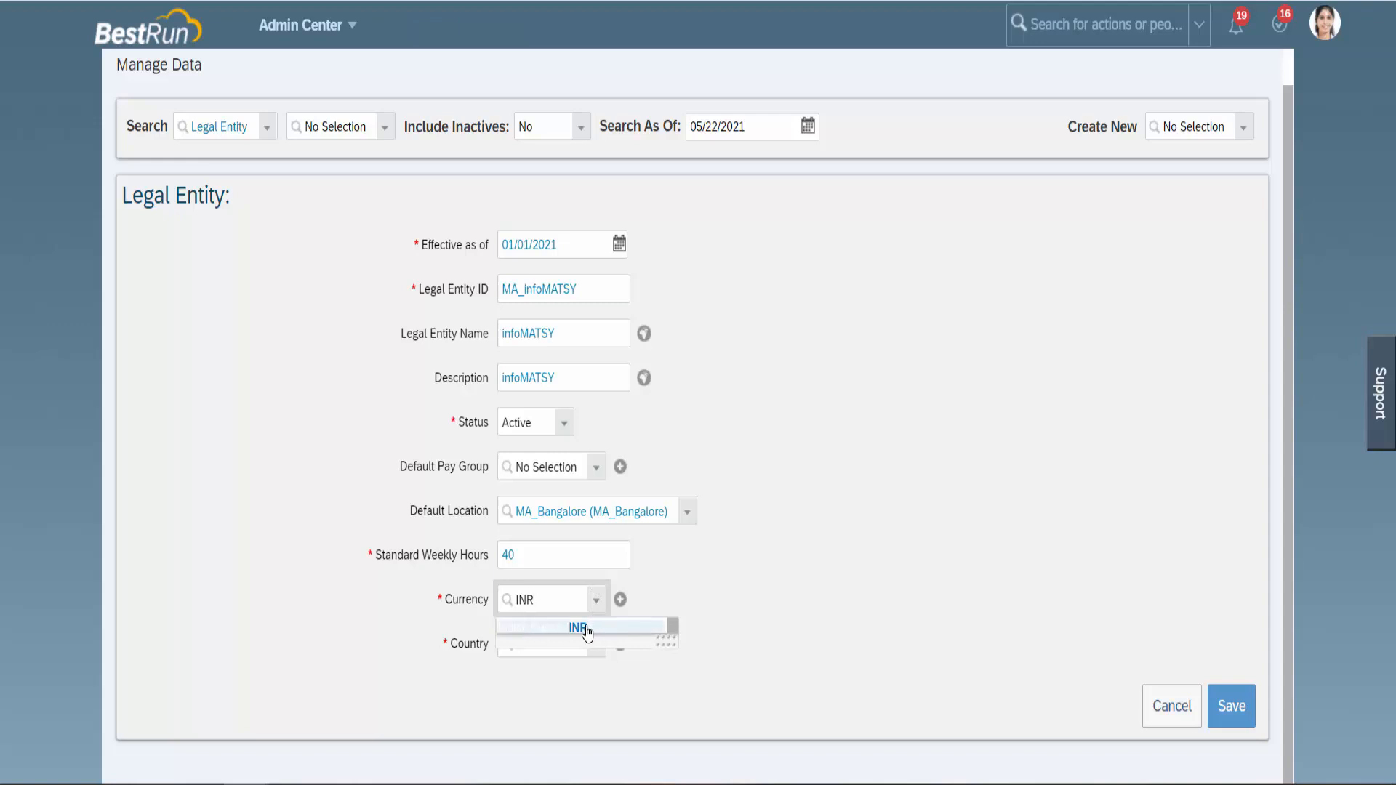
pyautogui.click(585, 629)
pyautogui.click(598, 646)
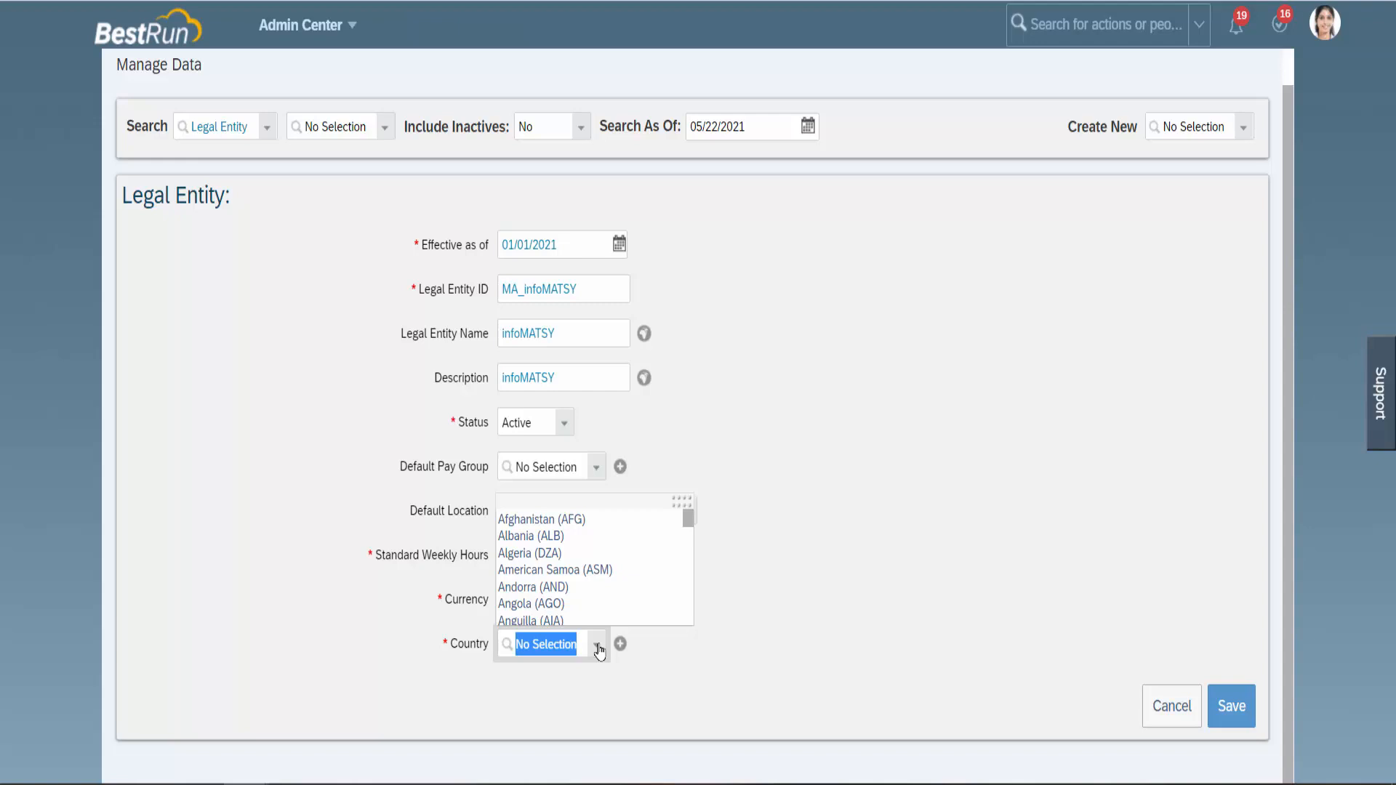
pyautogui.write('Ind')
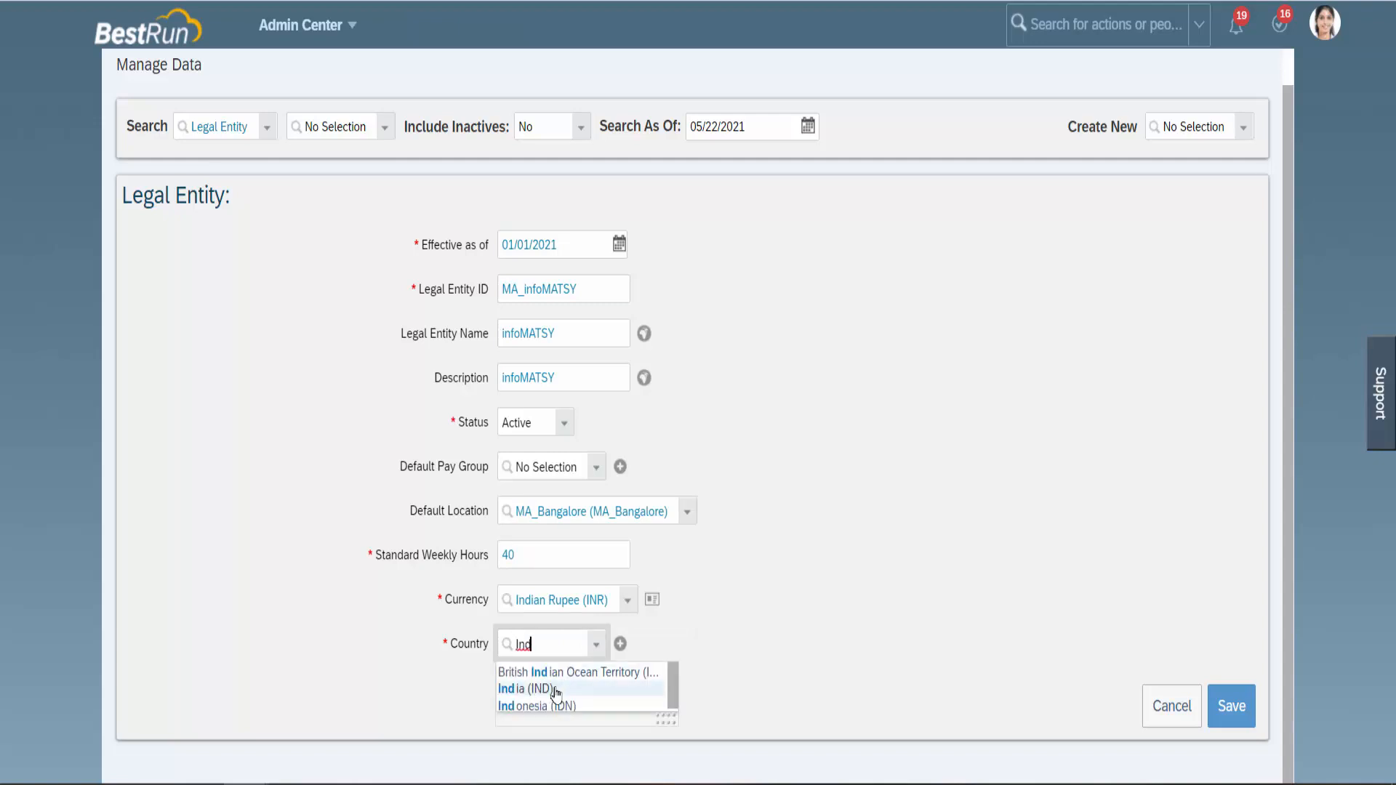
pyautogui.click(555, 690)
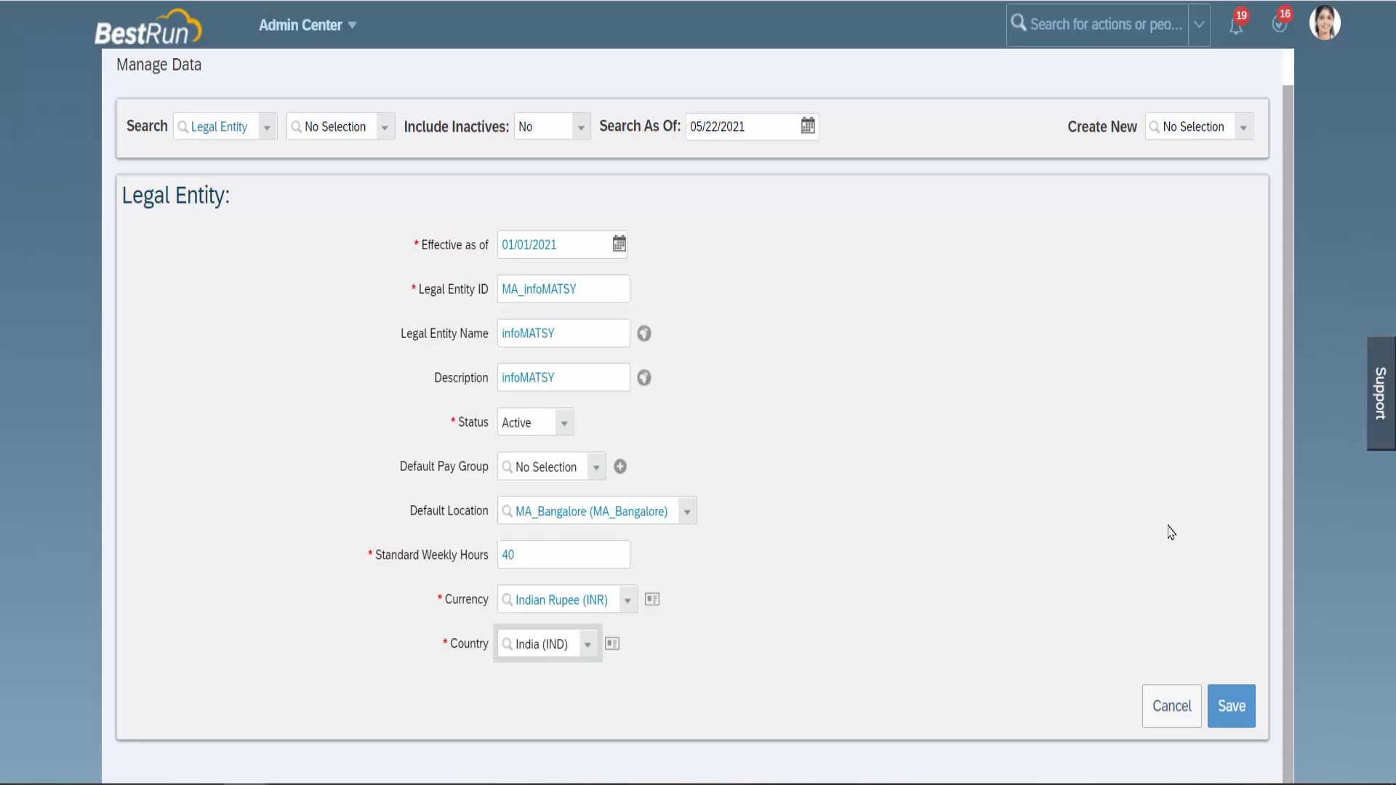
pyautogui.click(1230, 705)
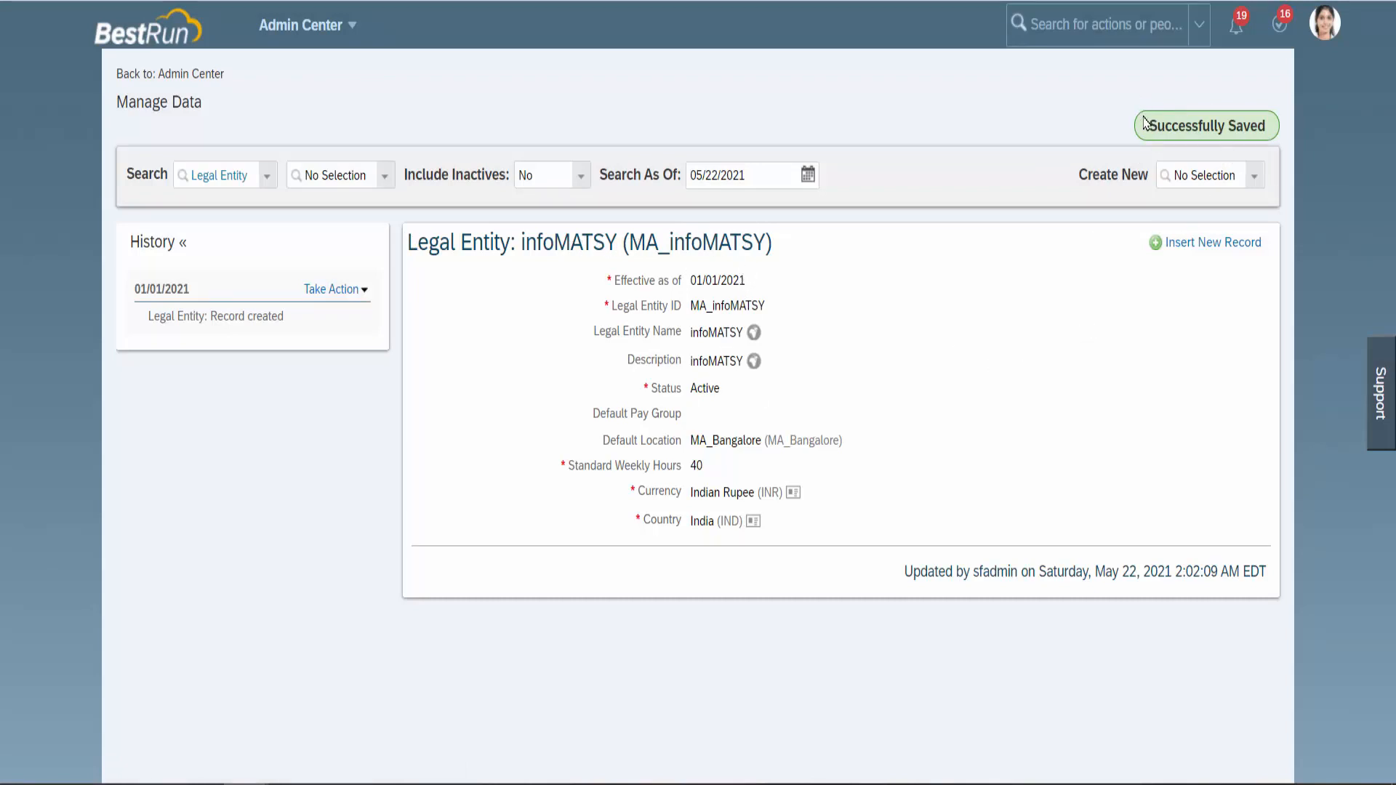
# Highlight the Successfully Saved message on the infoMATSY legal entity record.
pyautogui.moveTo(1152, 128); pyautogui.dragTo(1274, 140)
# Choose Business Unit from the Create New list to open a blank form.
pyautogui.click(1219, 173)
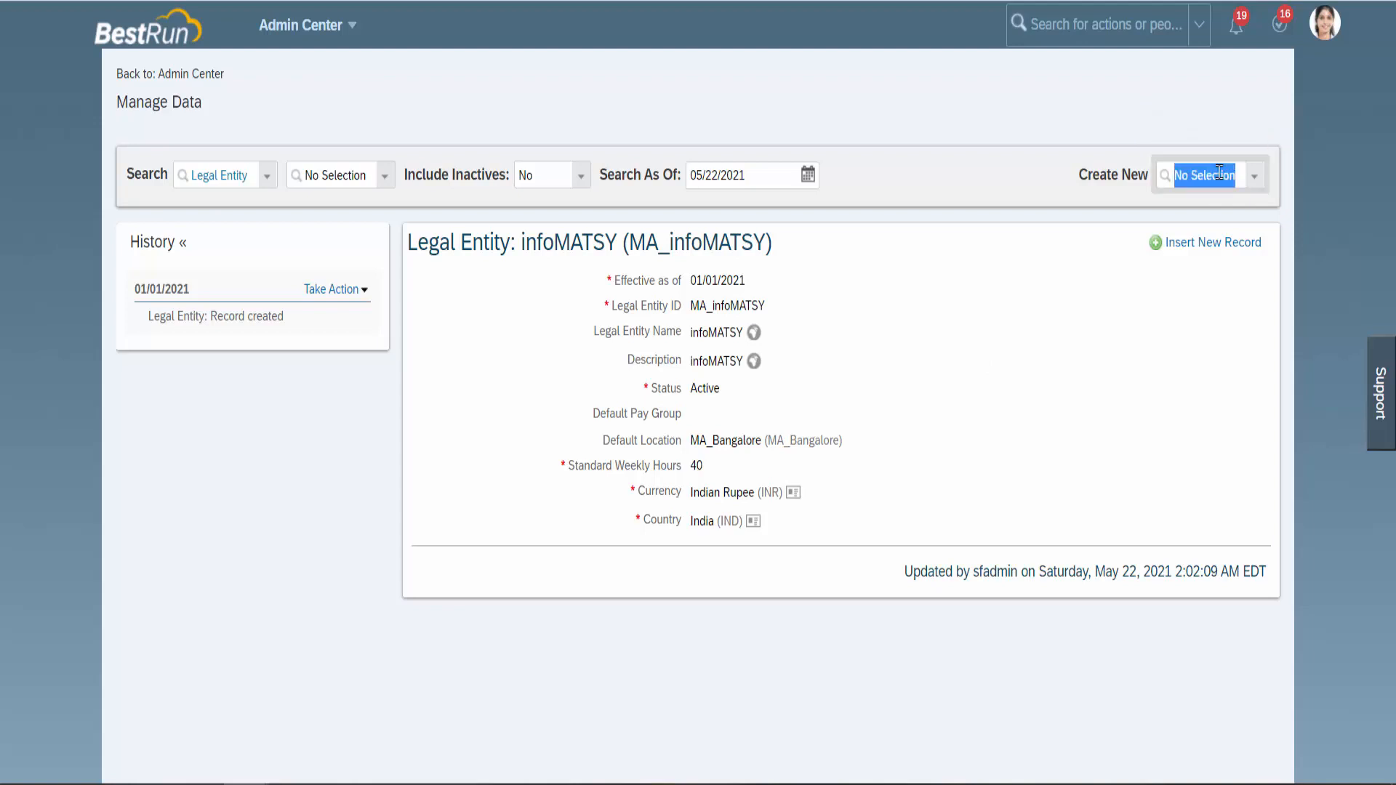
pyautogui.moveTo(198, 103); pyautogui.dragTo(141, 105)
pyautogui.click(1189, 177)
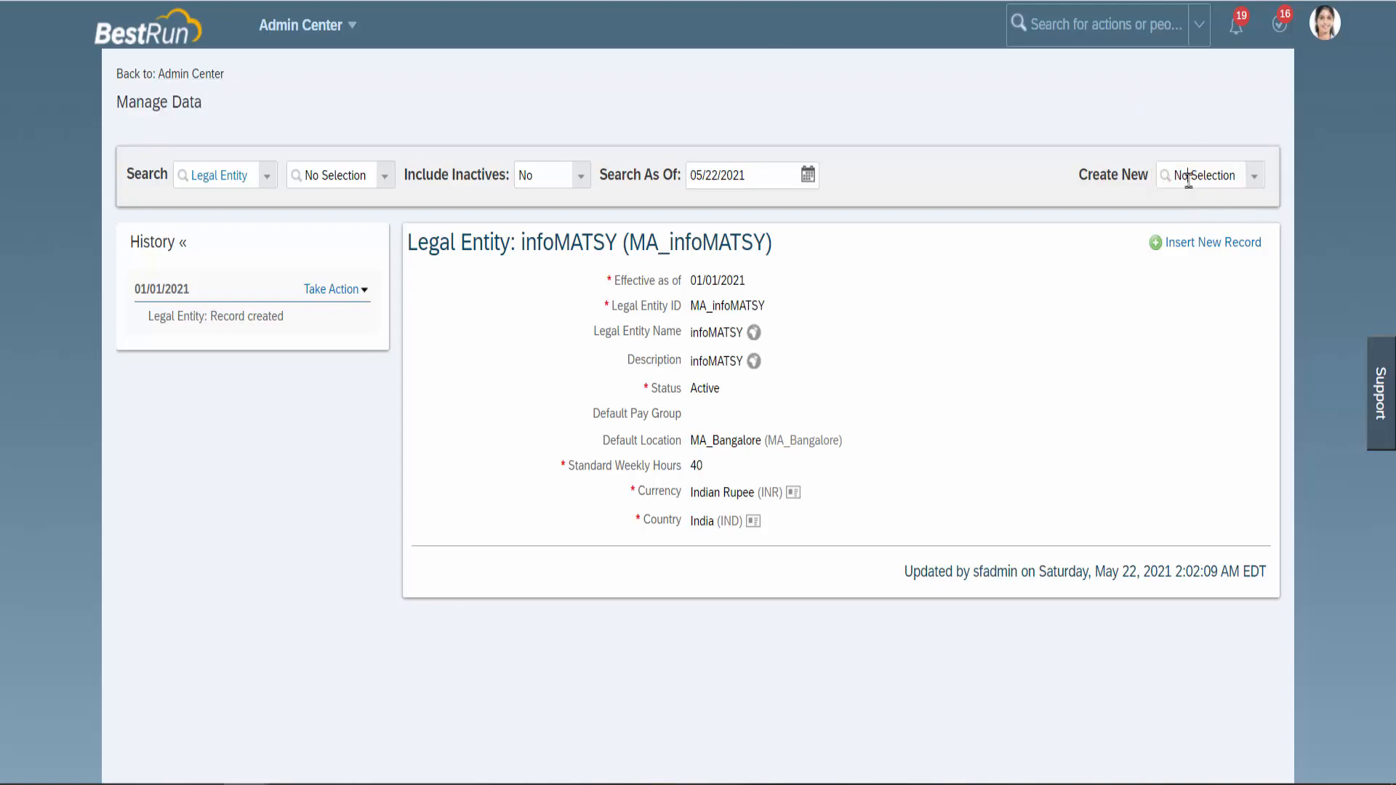
pyautogui.write('Busine')
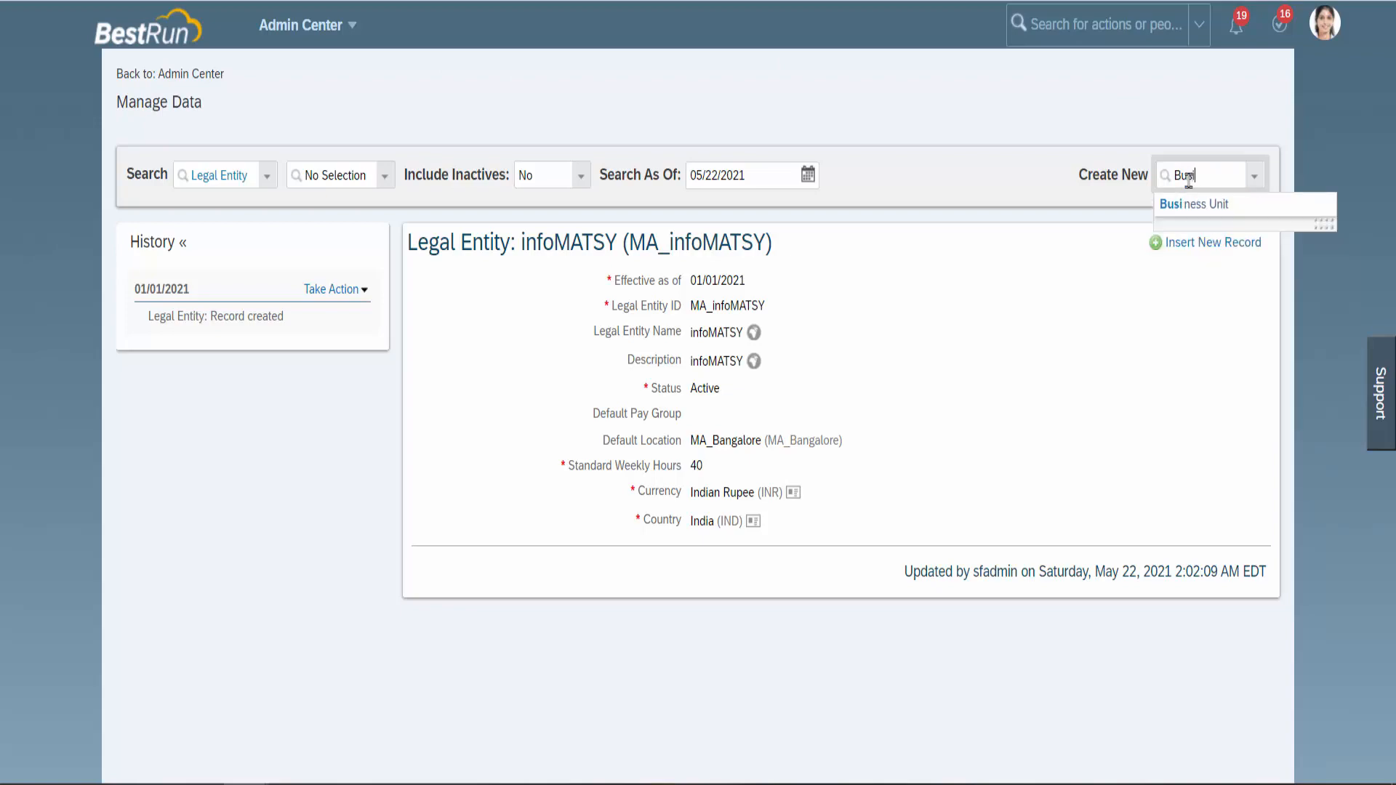
pyautogui.click(1205, 207)
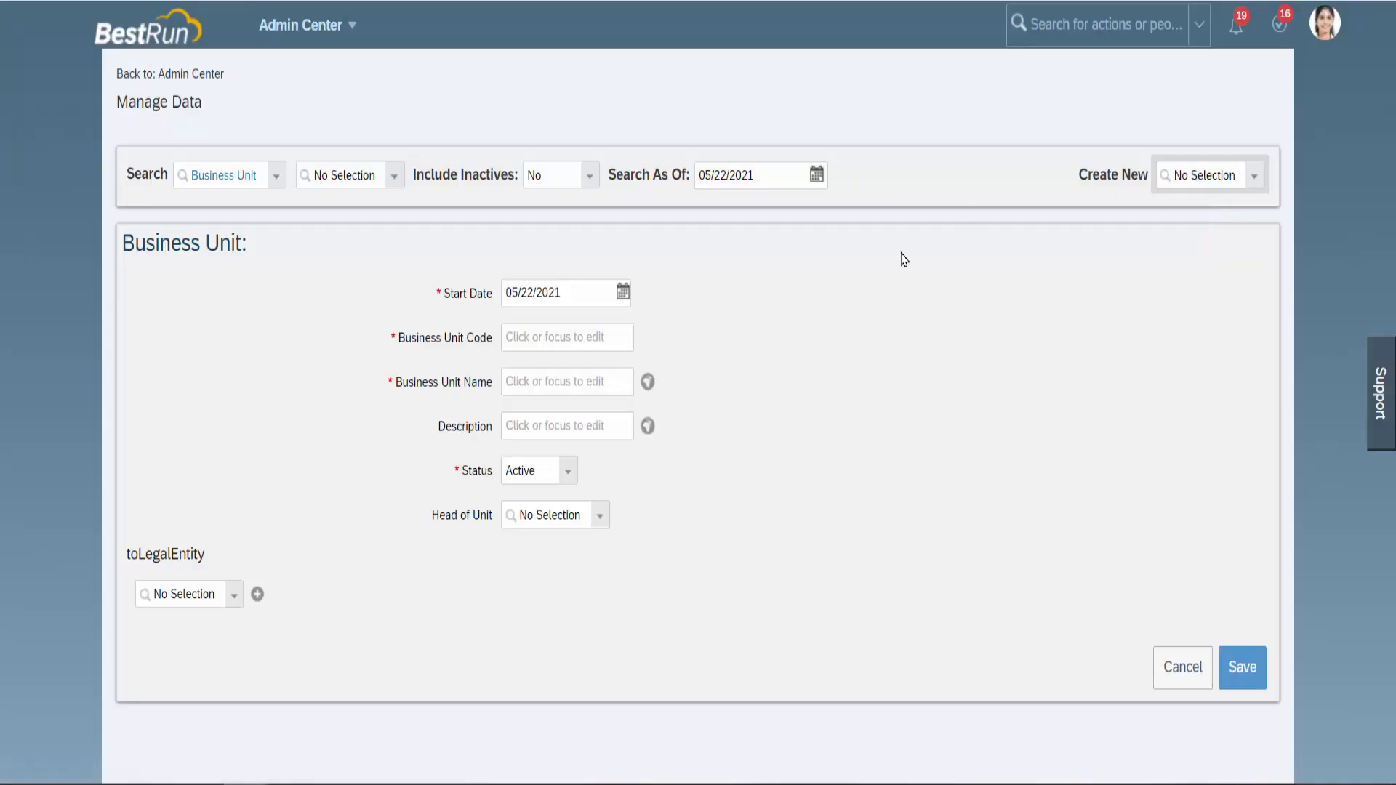
# Pick January 1, 2021 in the start date calendar.
pyautogui.click(623, 291)
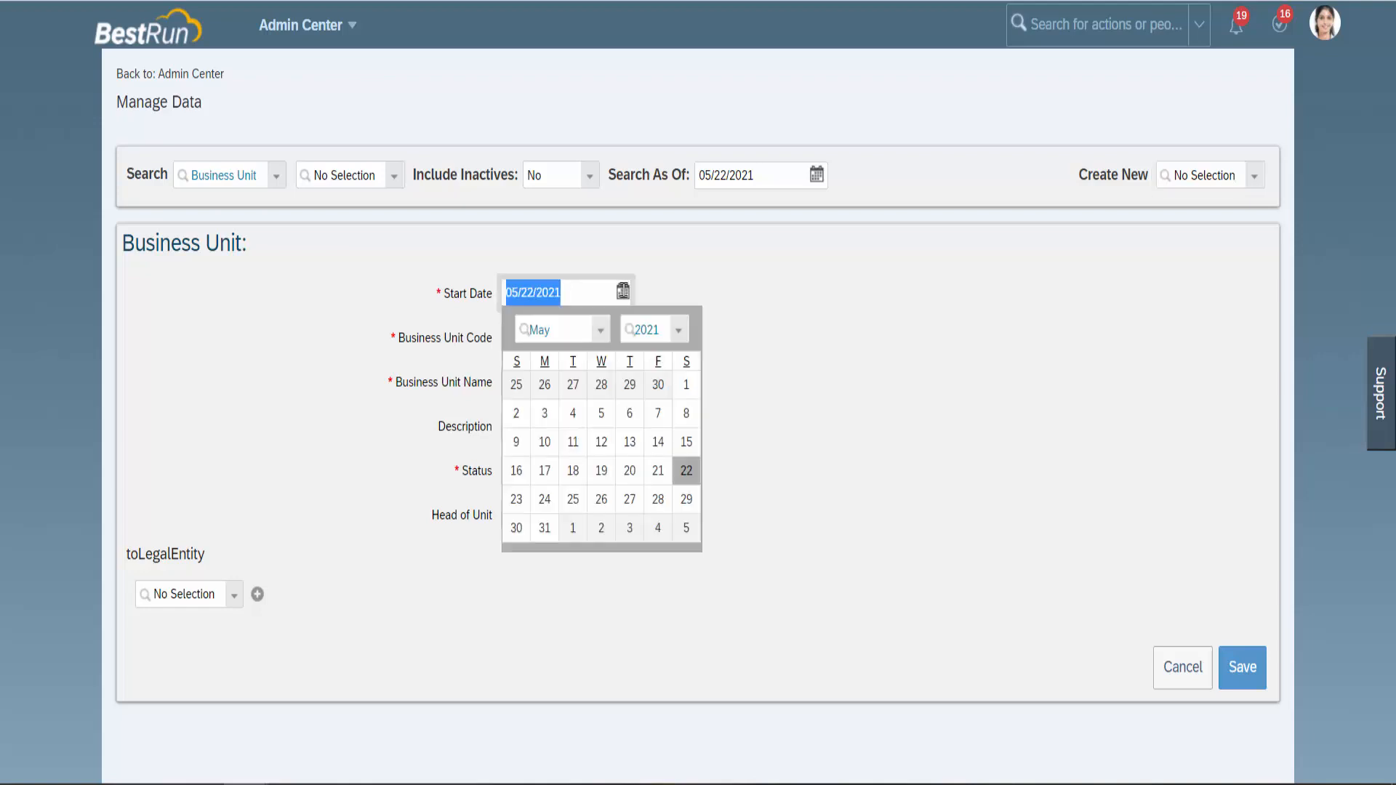
pyautogui.click(601, 330)
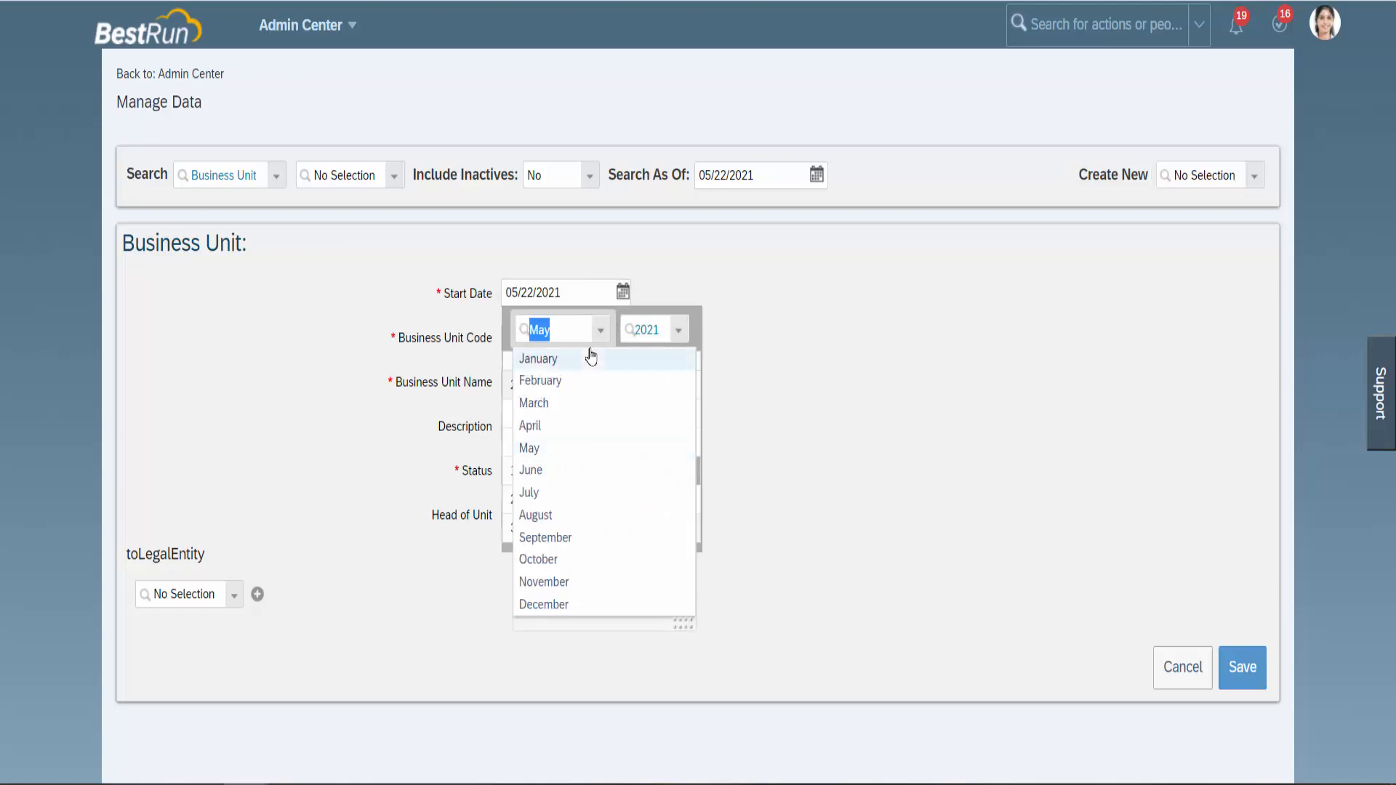
pyautogui.click(592, 359)
pyautogui.click(658, 386)
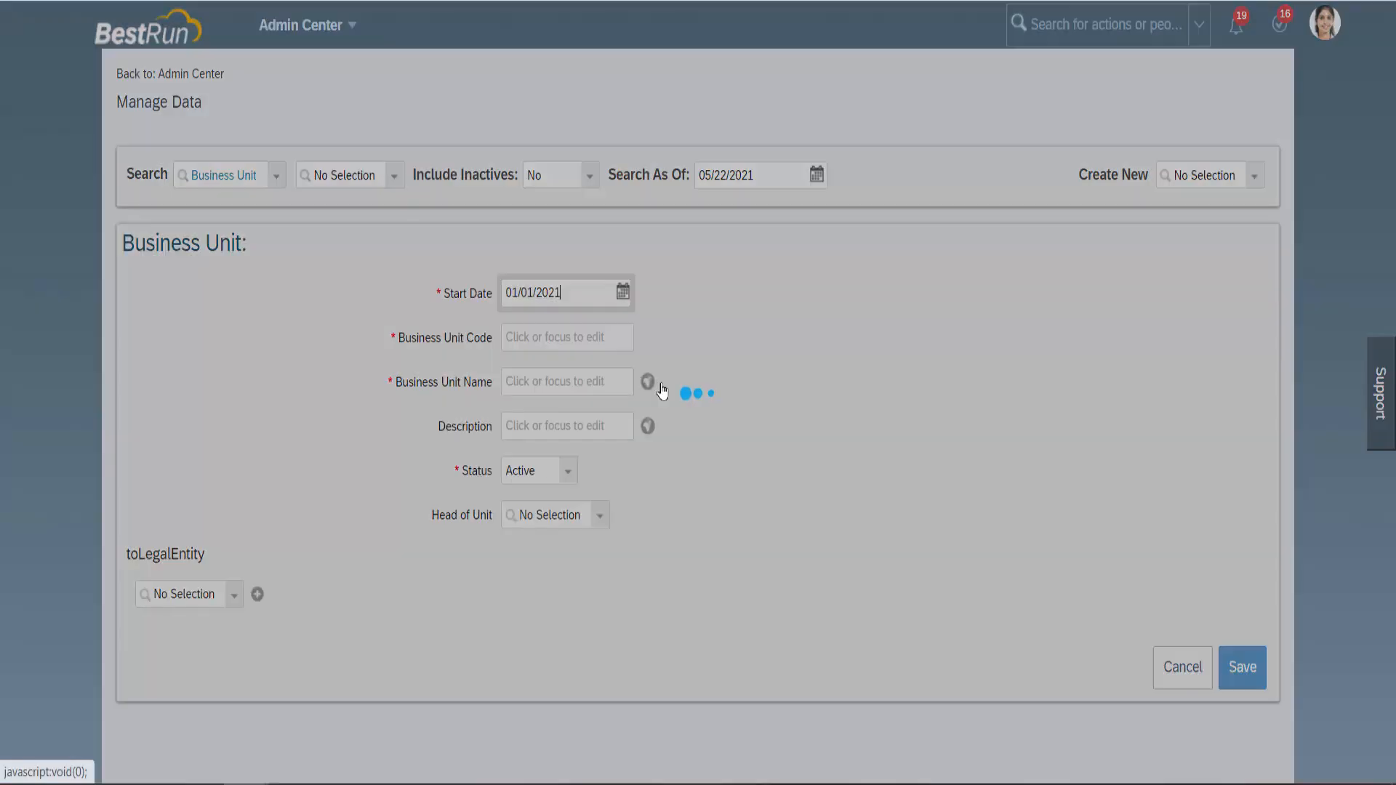
pyautogui.click(567, 338)
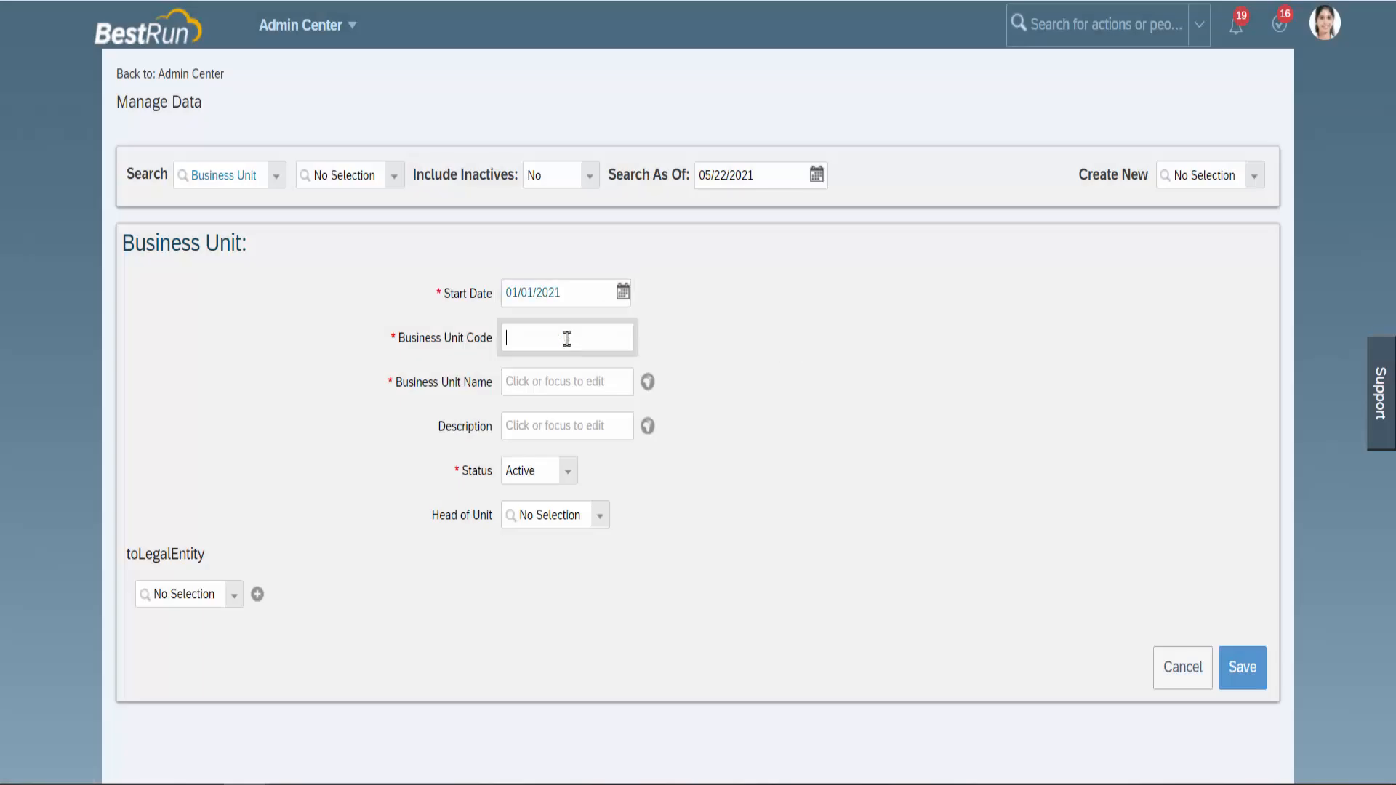
# Fill in code and name MA_infoBRACKET and description MA_infoBARCKET.
pyautogui.write('MA_info')
pyautogui.write('BRACKET')
pyautogui.click(564, 380)
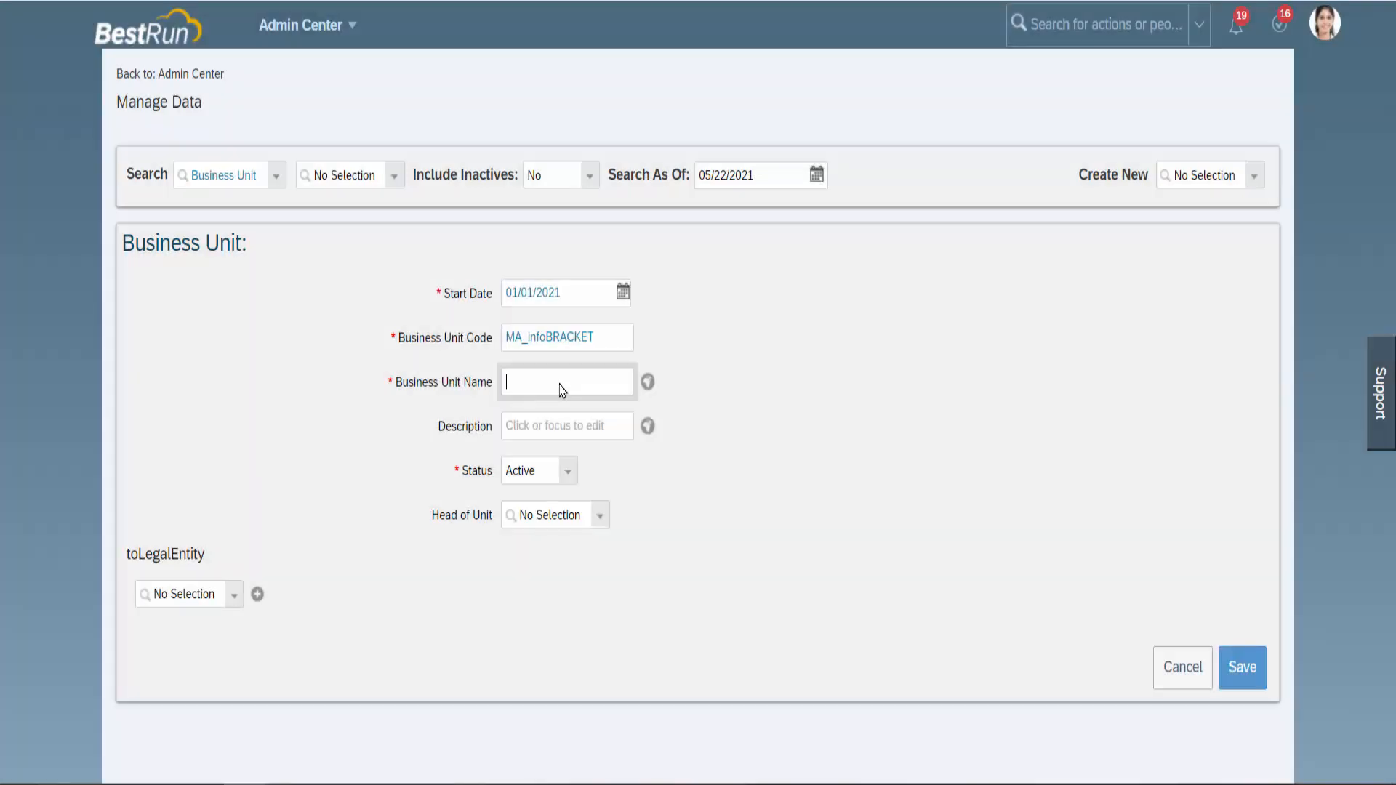
pyautogui.write('MA_infoBRACKET')
pyautogui.click(556, 423)
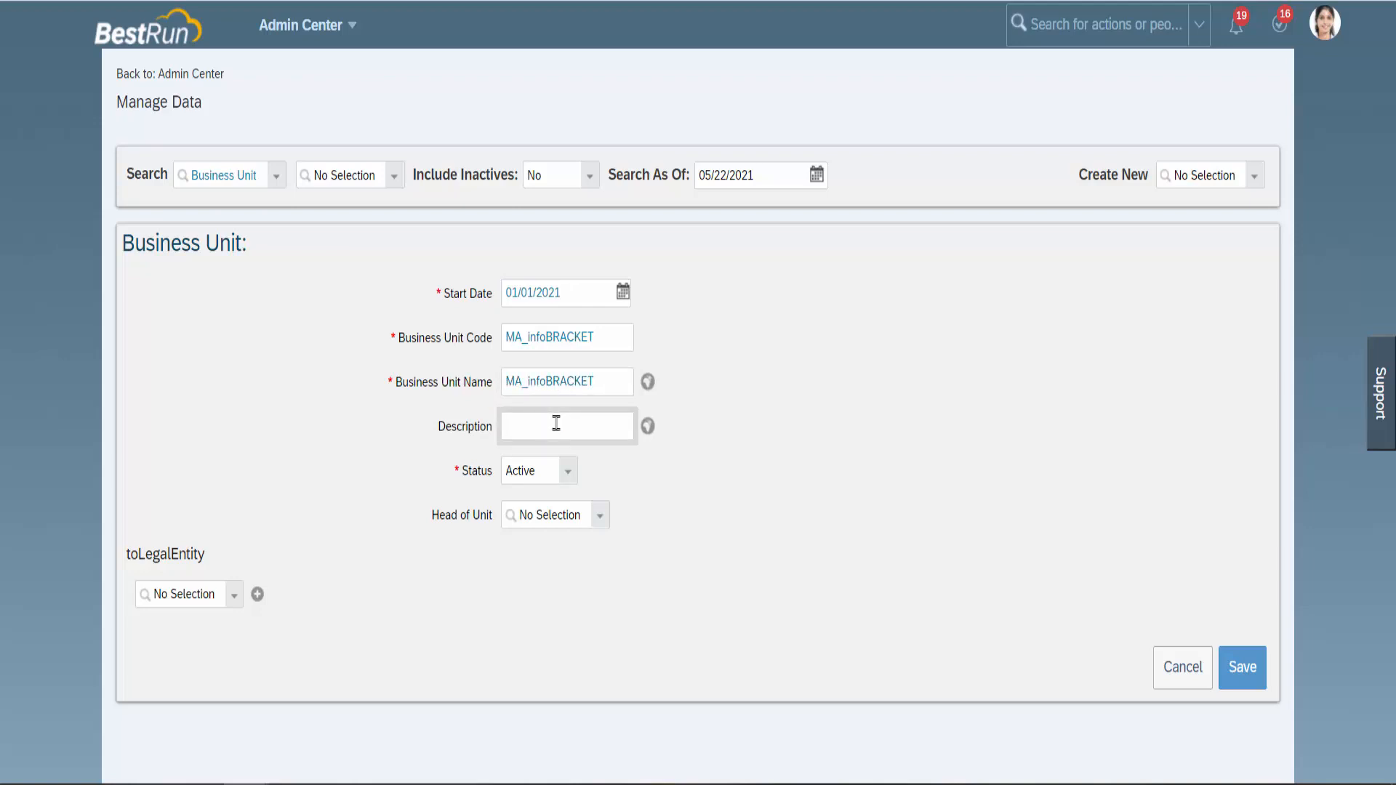
pyautogui.write('MA_in')
pyautogui.write('foBARCKET')
pyautogui.click(568, 474)
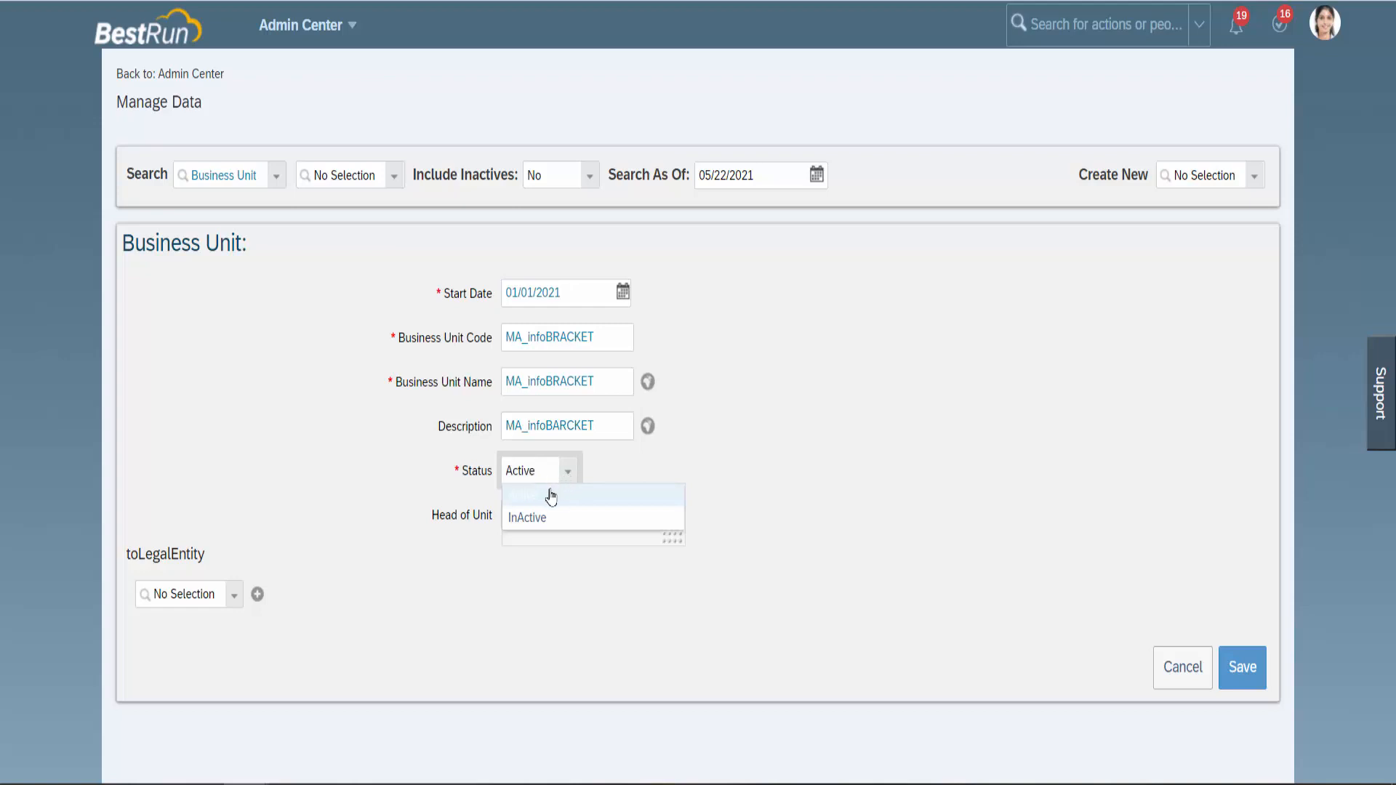
pyautogui.click(551, 493)
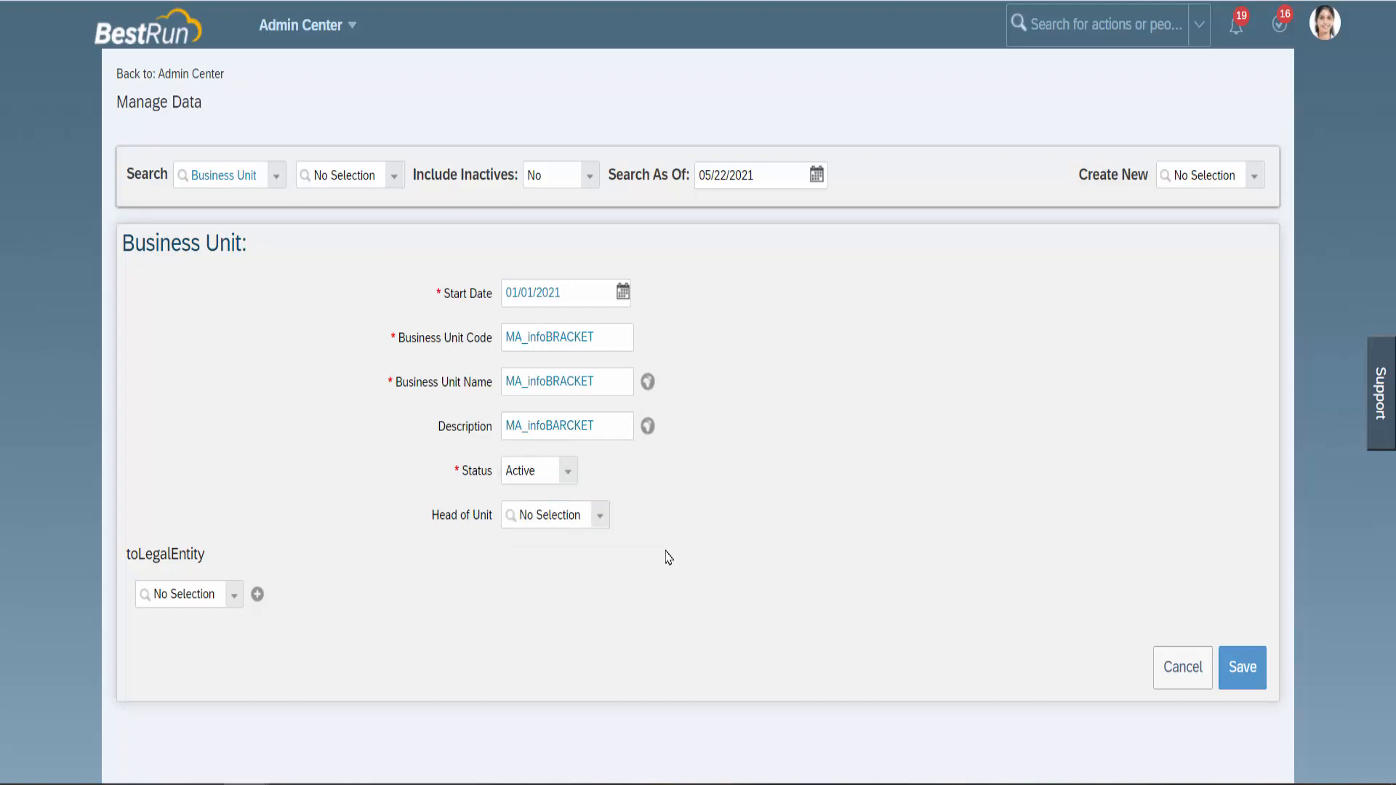
pyautogui.click(570, 476)
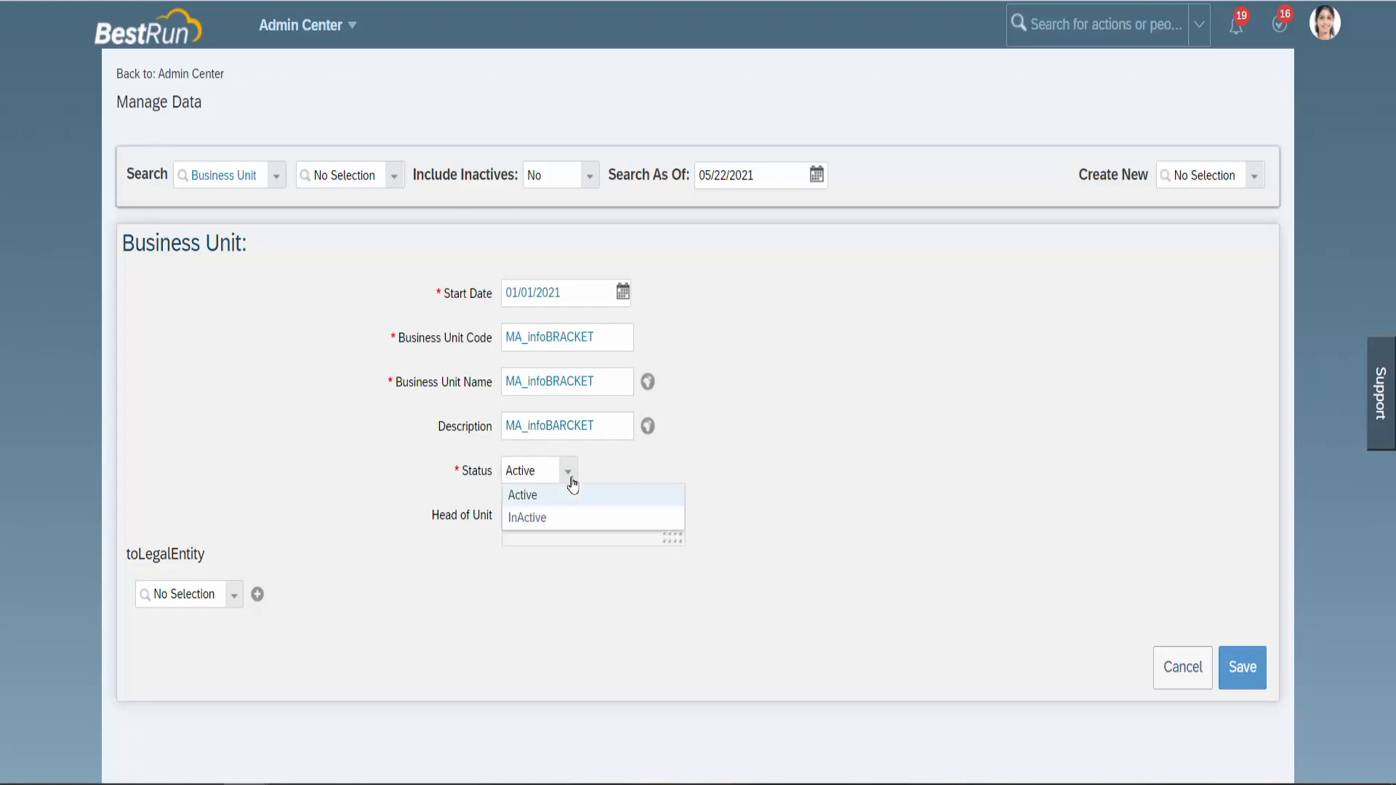
pyautogui.click(561, 497)
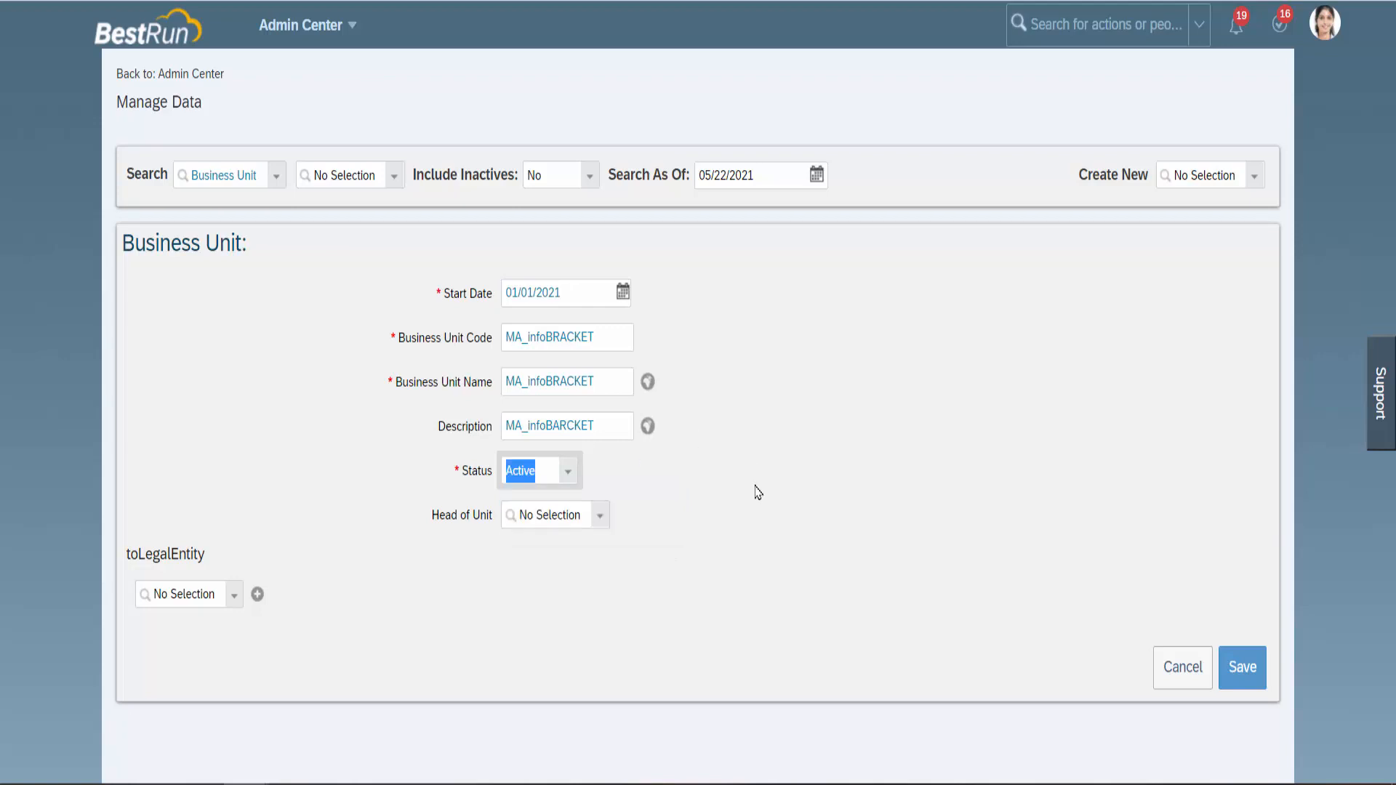
pyautogui.click(436, 518)
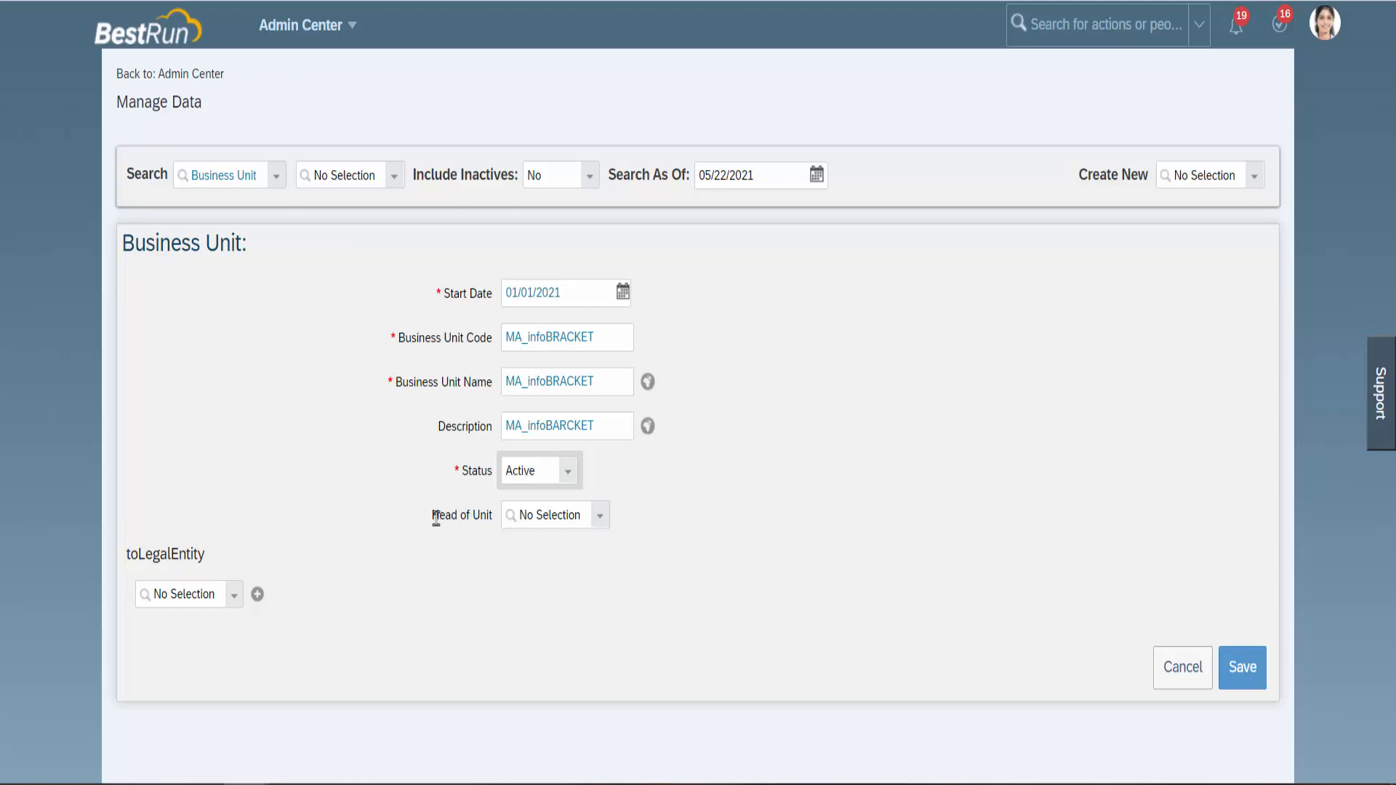
pyautogui.moveTo(436, 518); pyautogui.dragTo(490, 515)
pyautogui.click(522, 514)
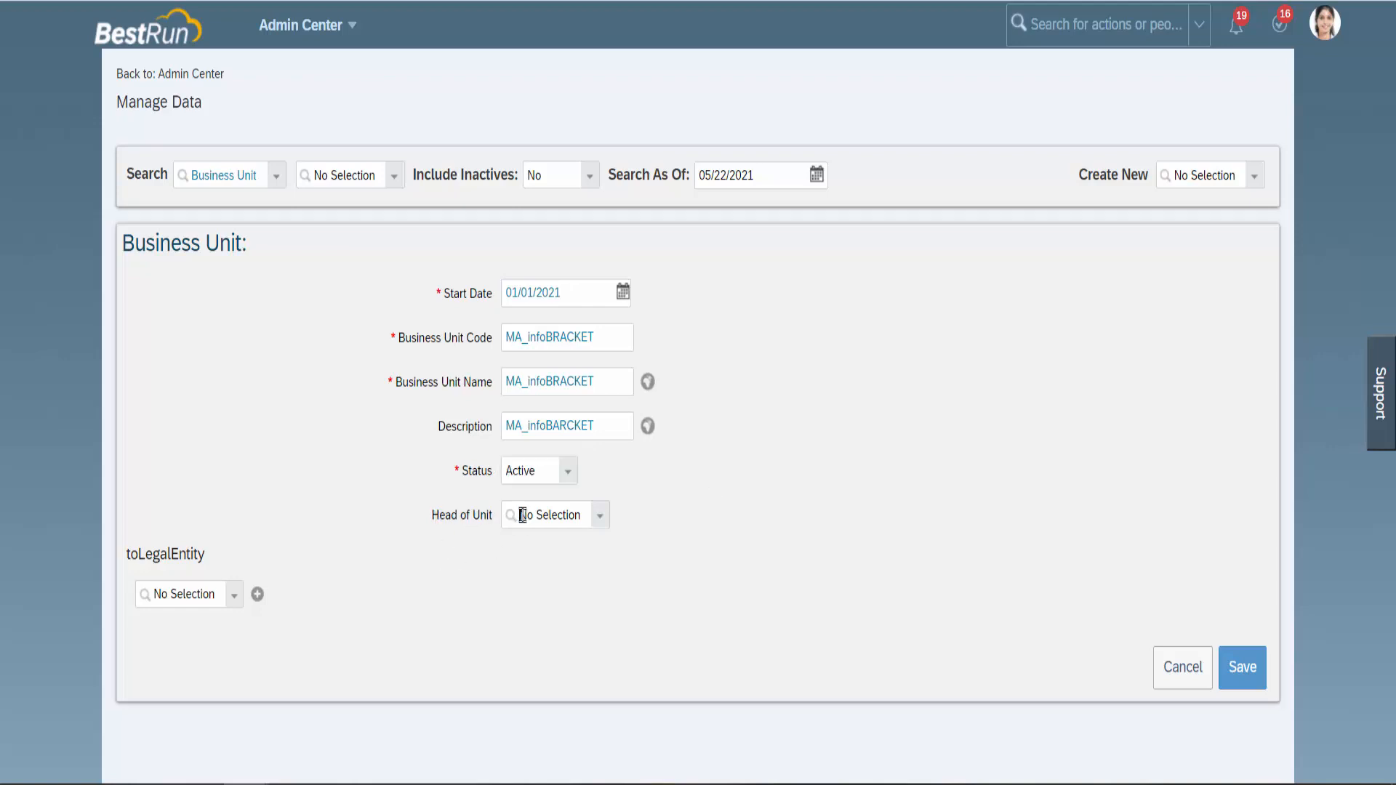
pyautogui.click(600, 516)
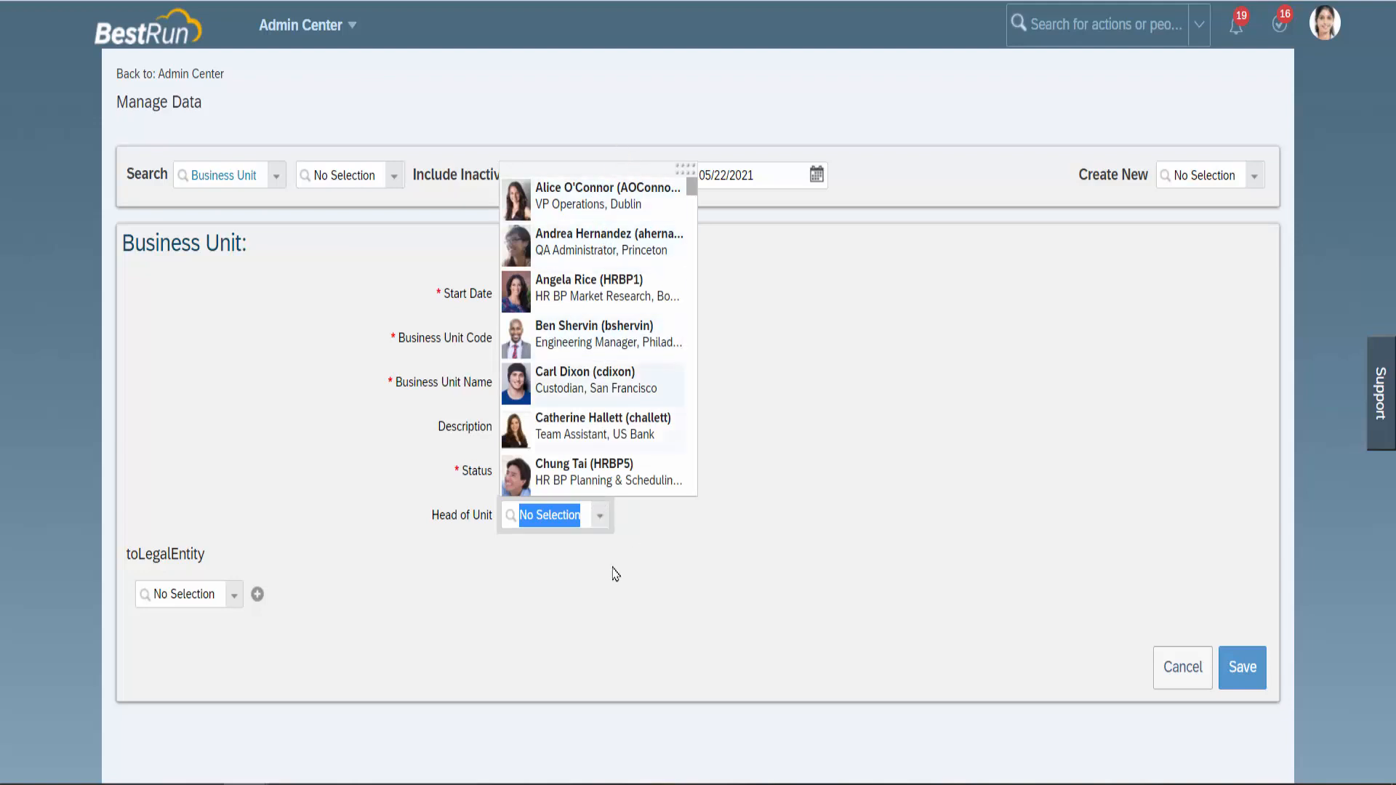
pyautogui.click(565, 644)
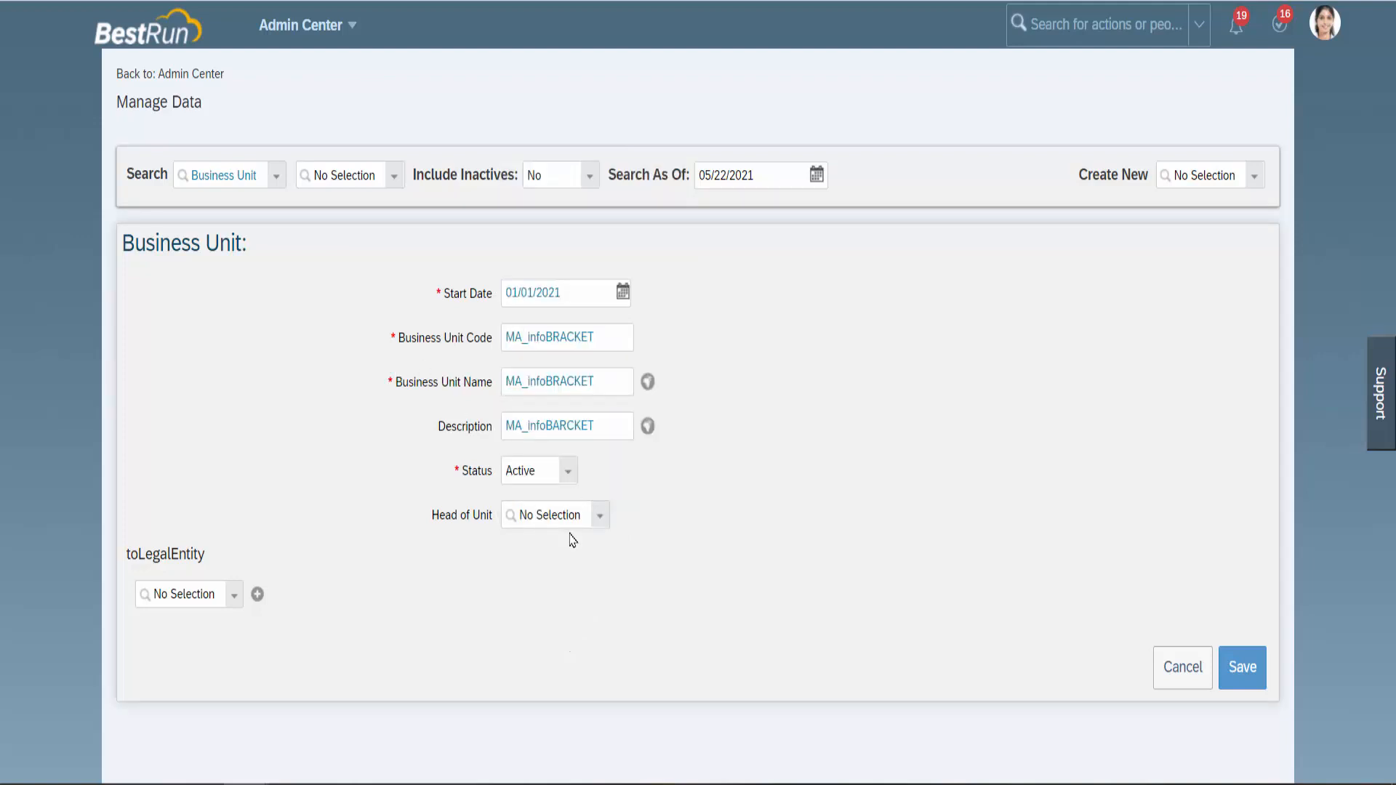
pyautogui.click(600, 517)
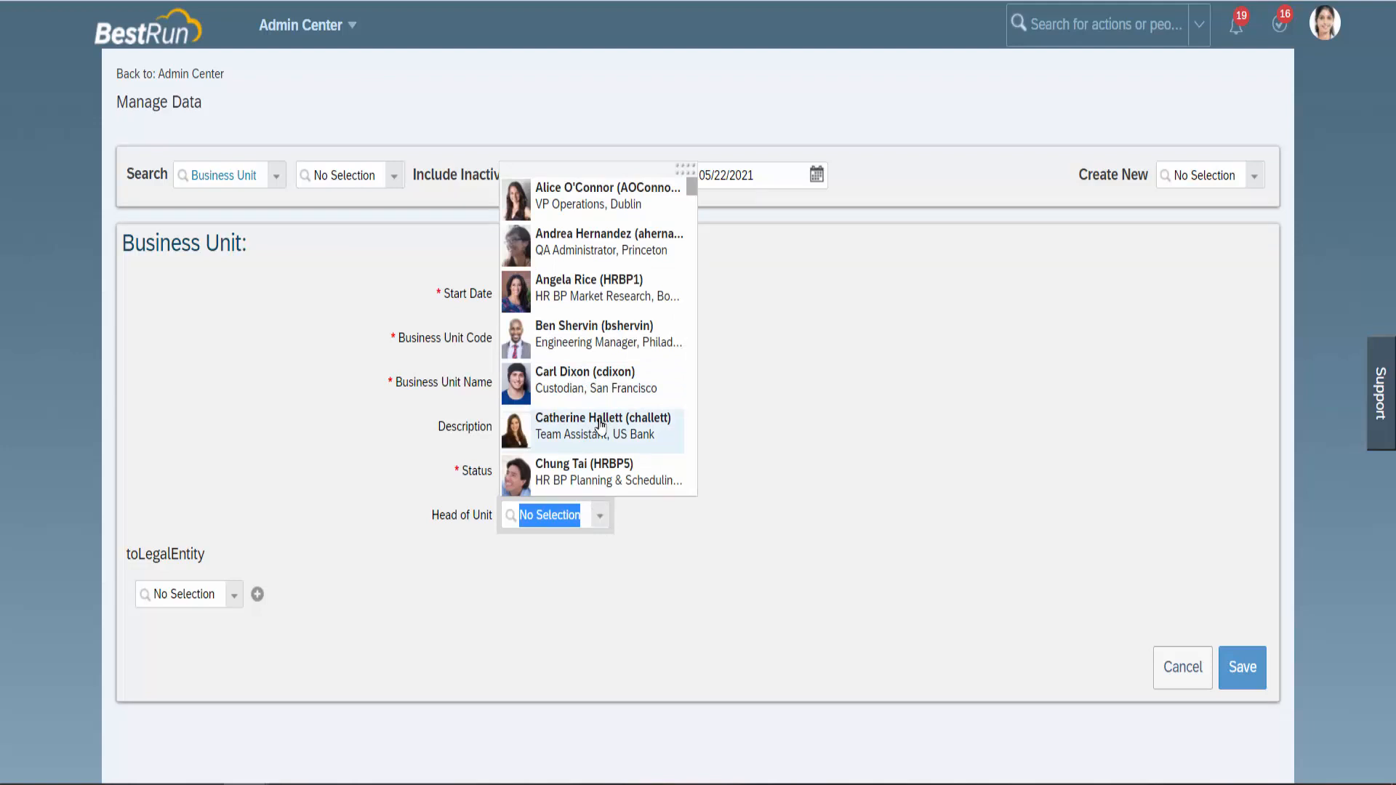
pyautogui.click(634, 574)
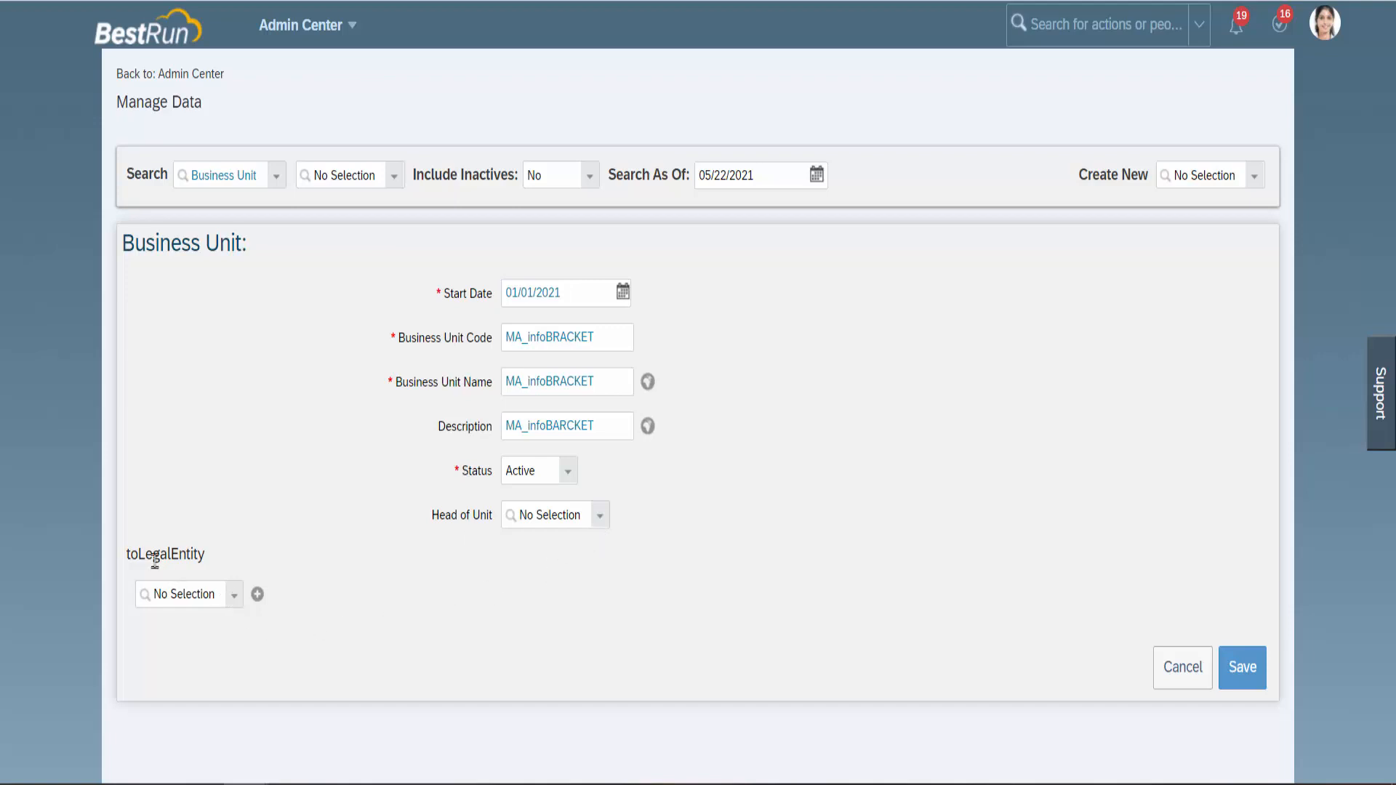
pyautogui.moveTo(138, 556); pyautogui.dragTo(210, 564)
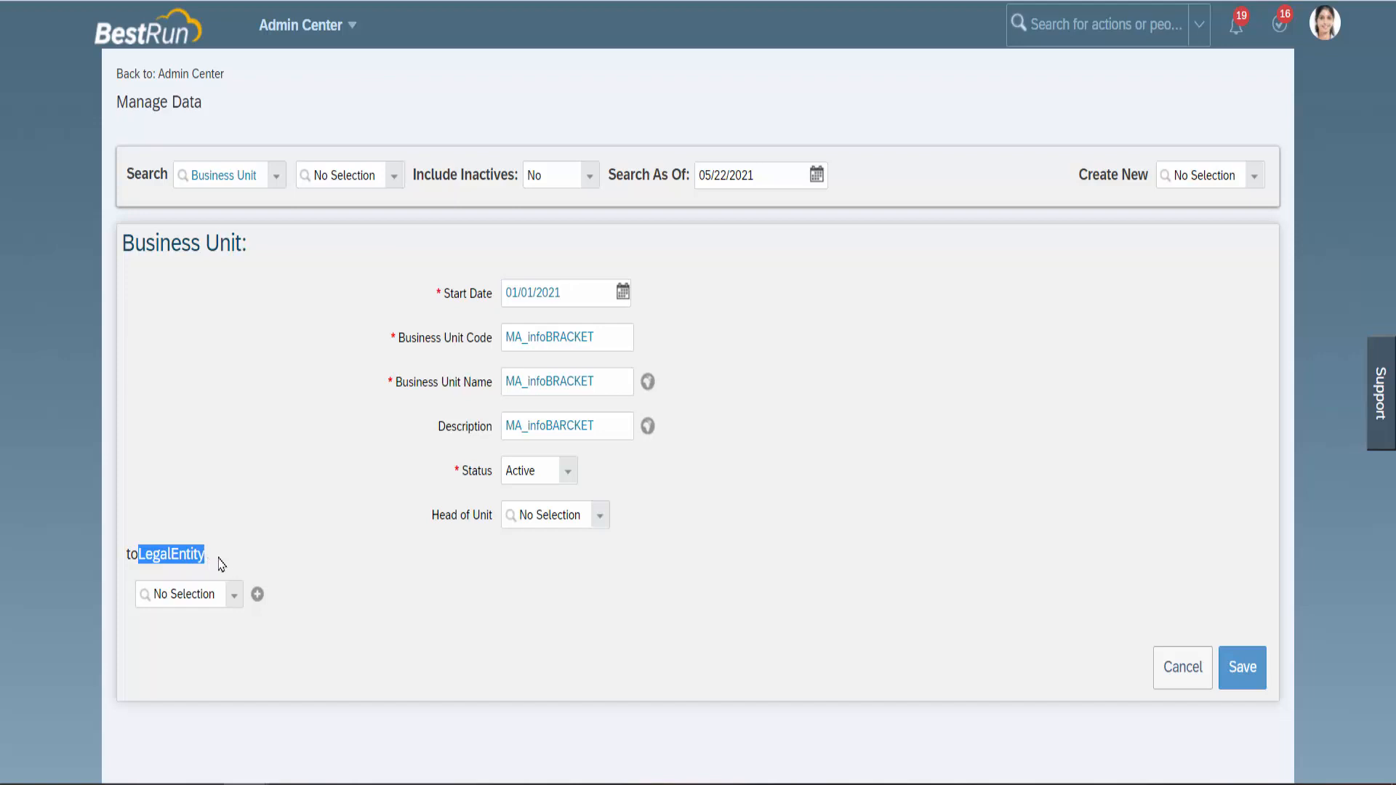
pyautogui.click(224, 566)
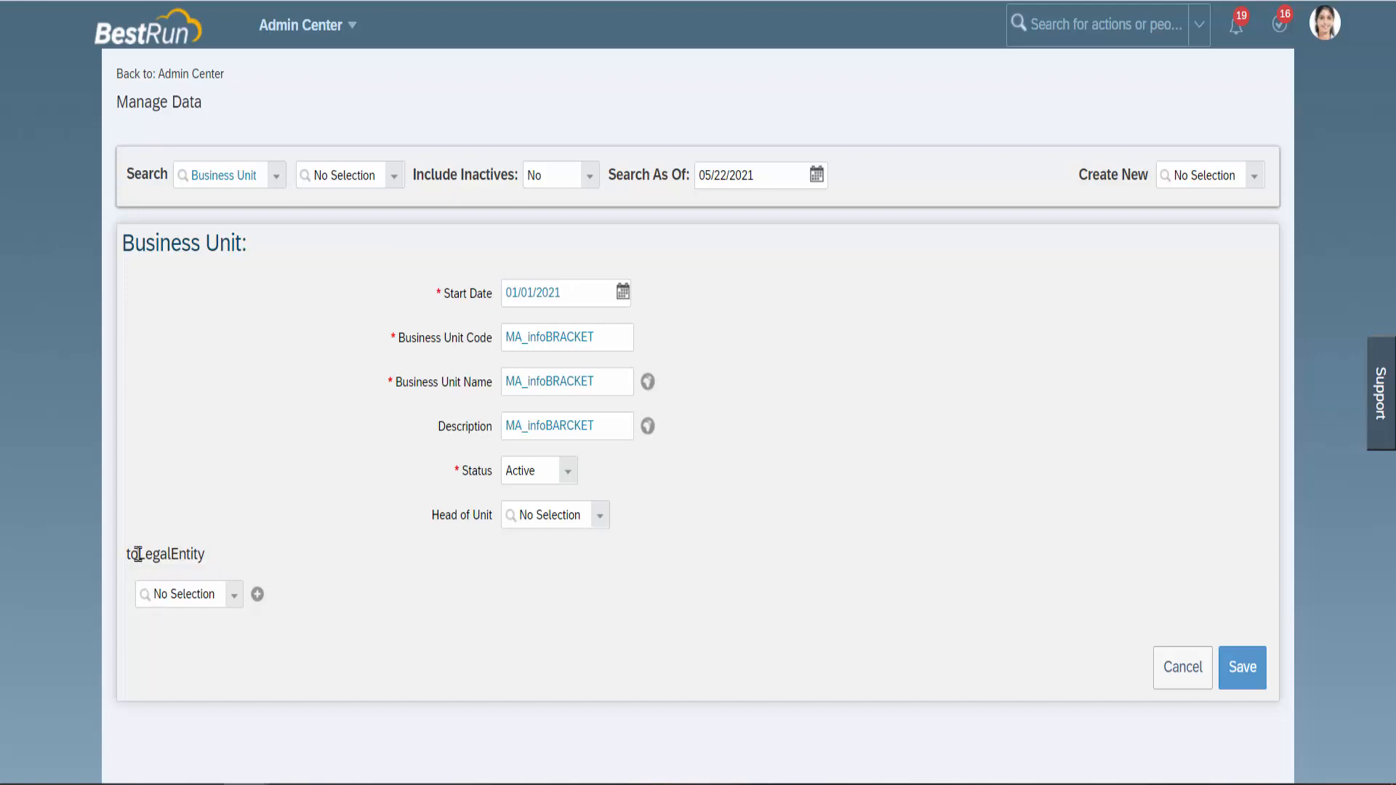
pyautogui.moveTo(138, 556); pyautogui.dragTo(210, 564)
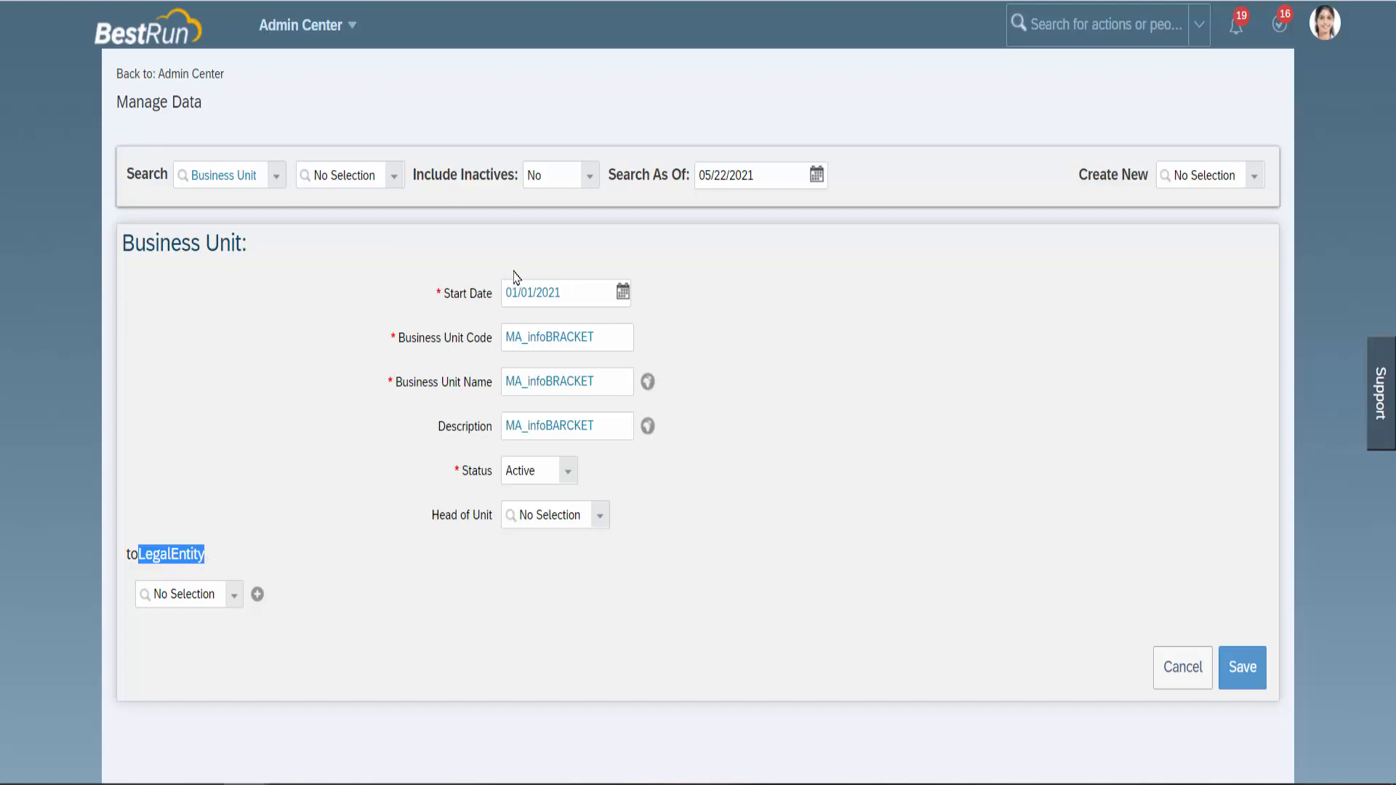
pyautogui.doubleClick(570, 337)
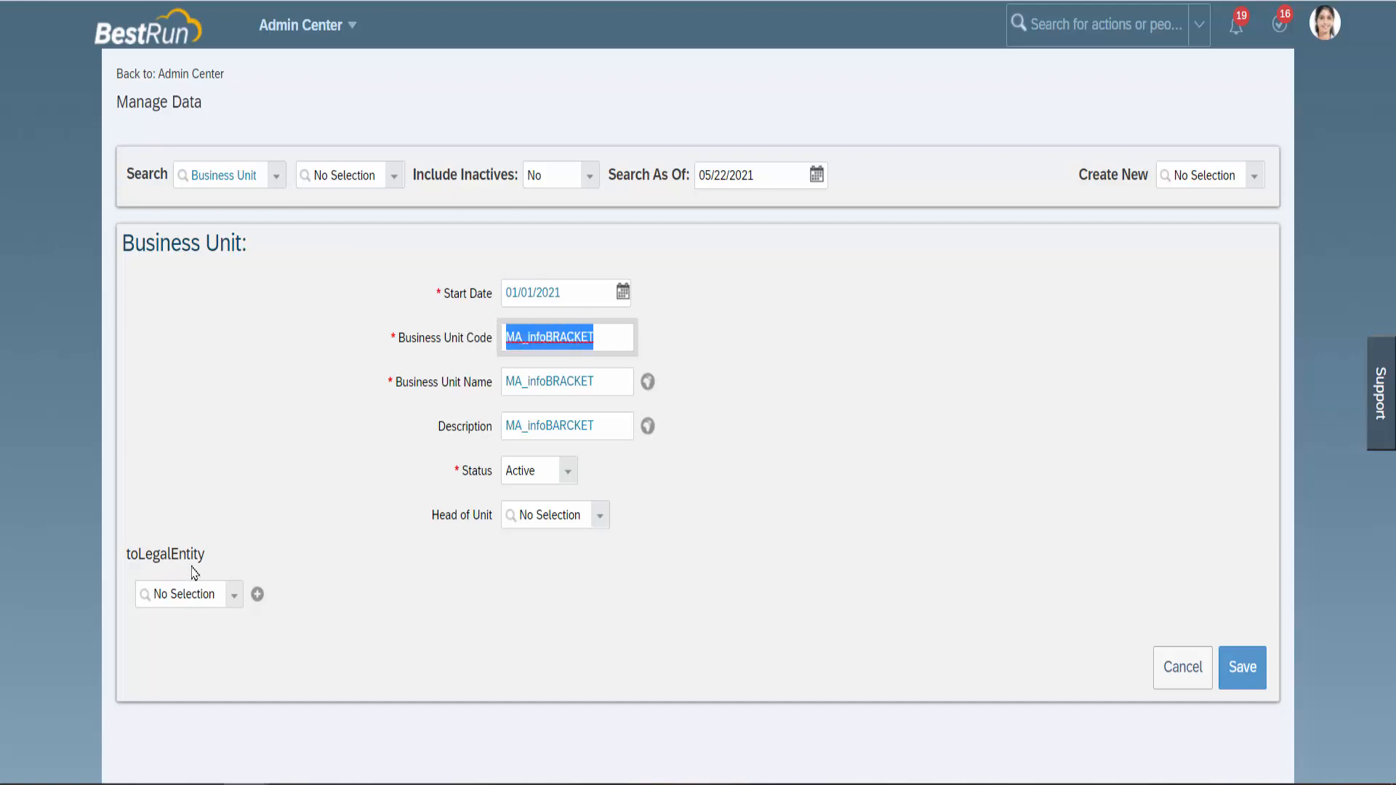
pyautogui.moveTo(205, 555); pyautogui.dragTo(140, 557)
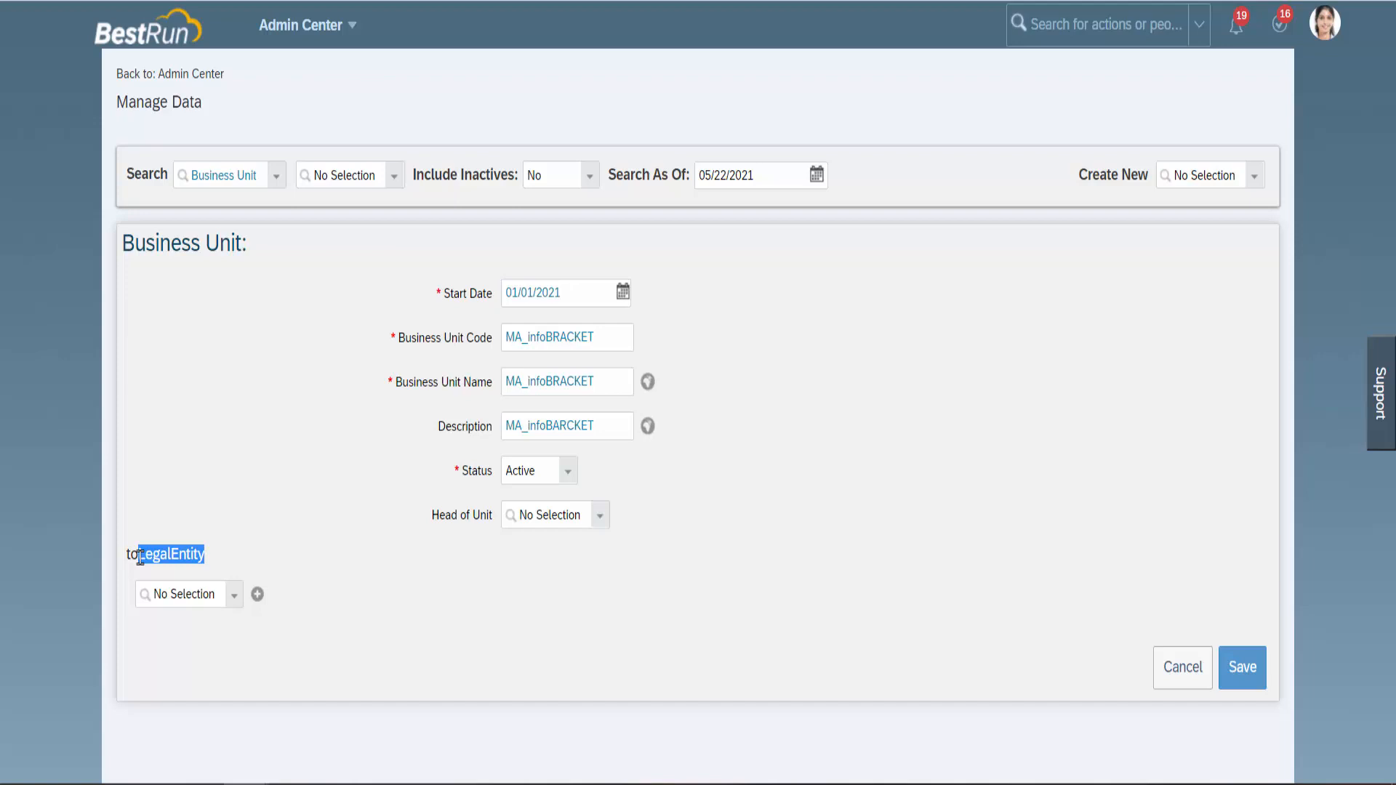
pyautogui.click(271, 517)
# Link legal entity infoMATSY (MA_infoMATSY) and save the MA_infoBRACKET business unit.
pyautogui.click(235, 597)
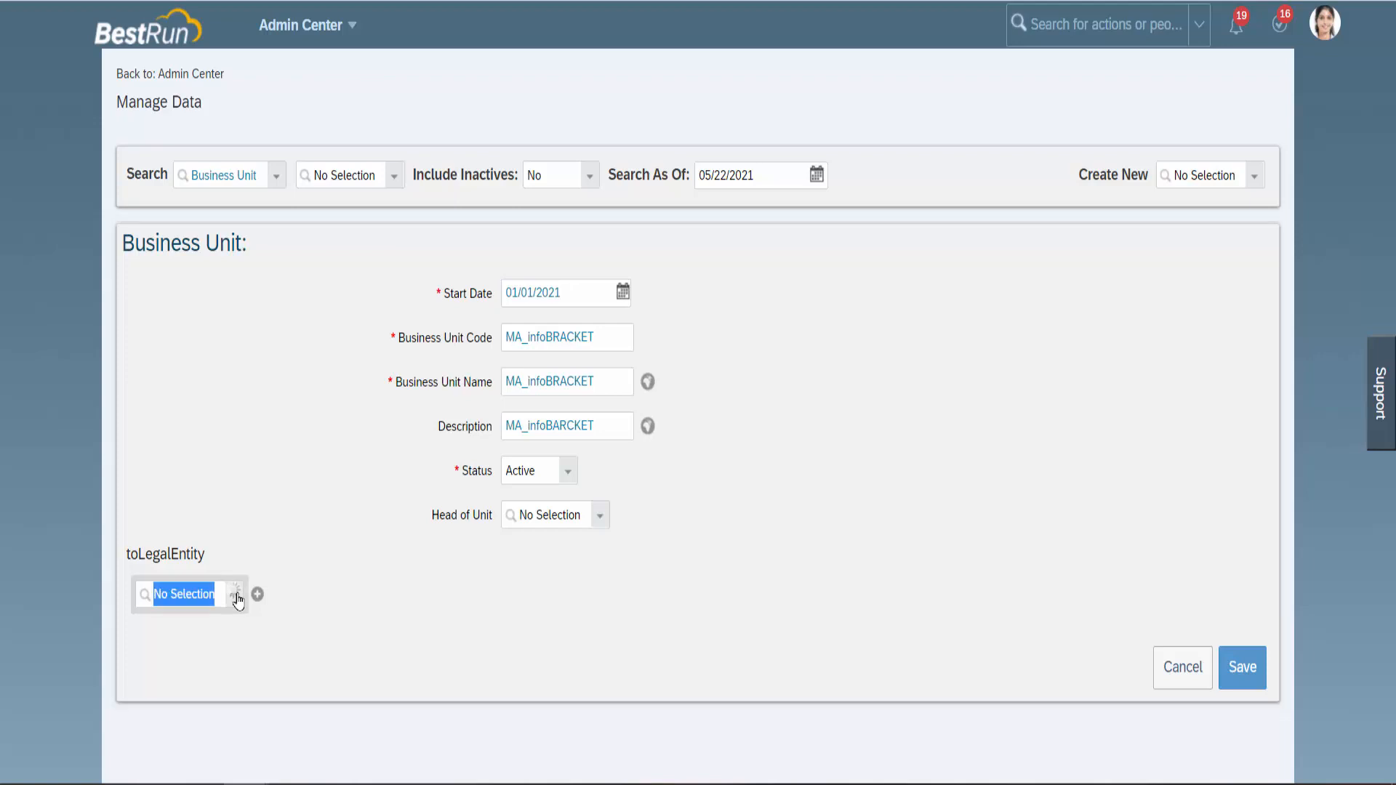
pyautogui.write('MA_')
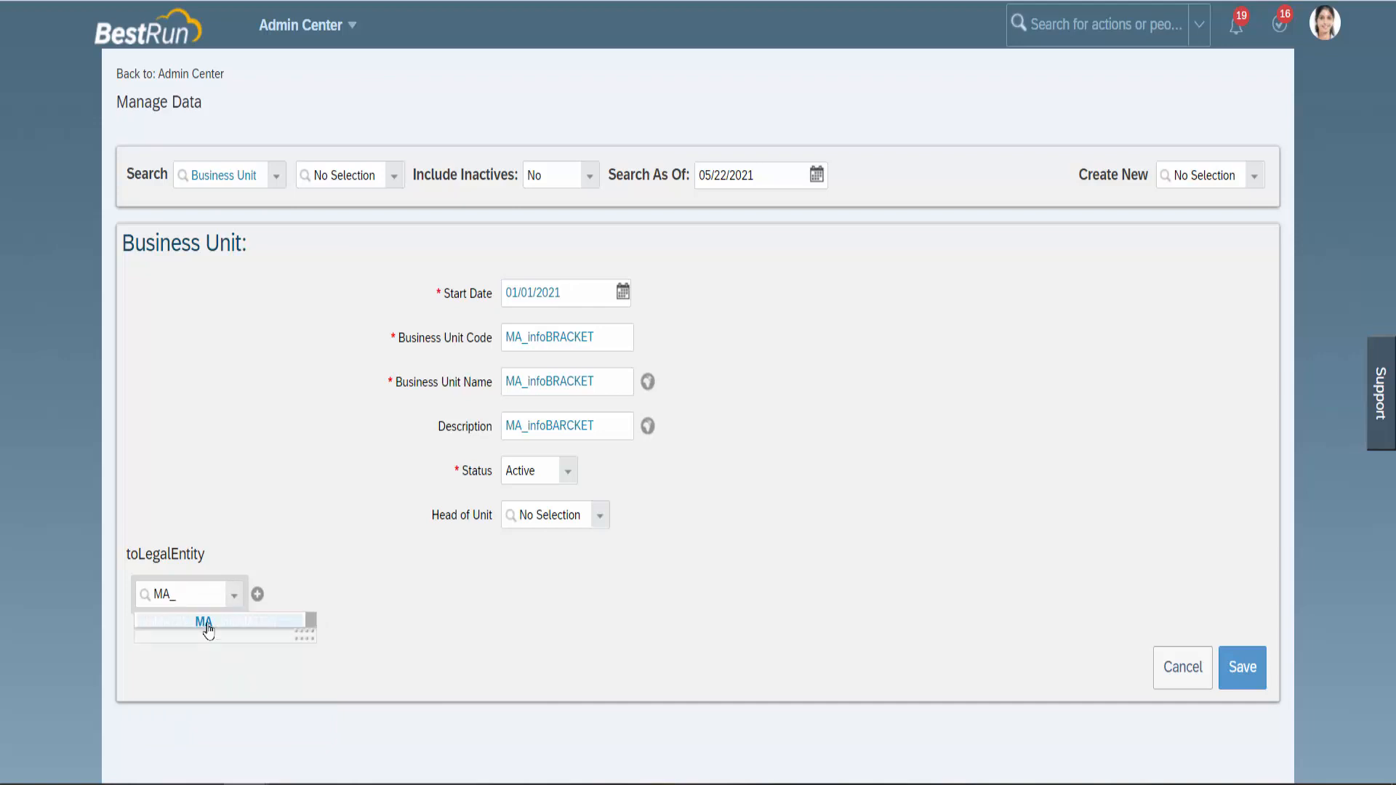
pyautogui.click(206, 623)
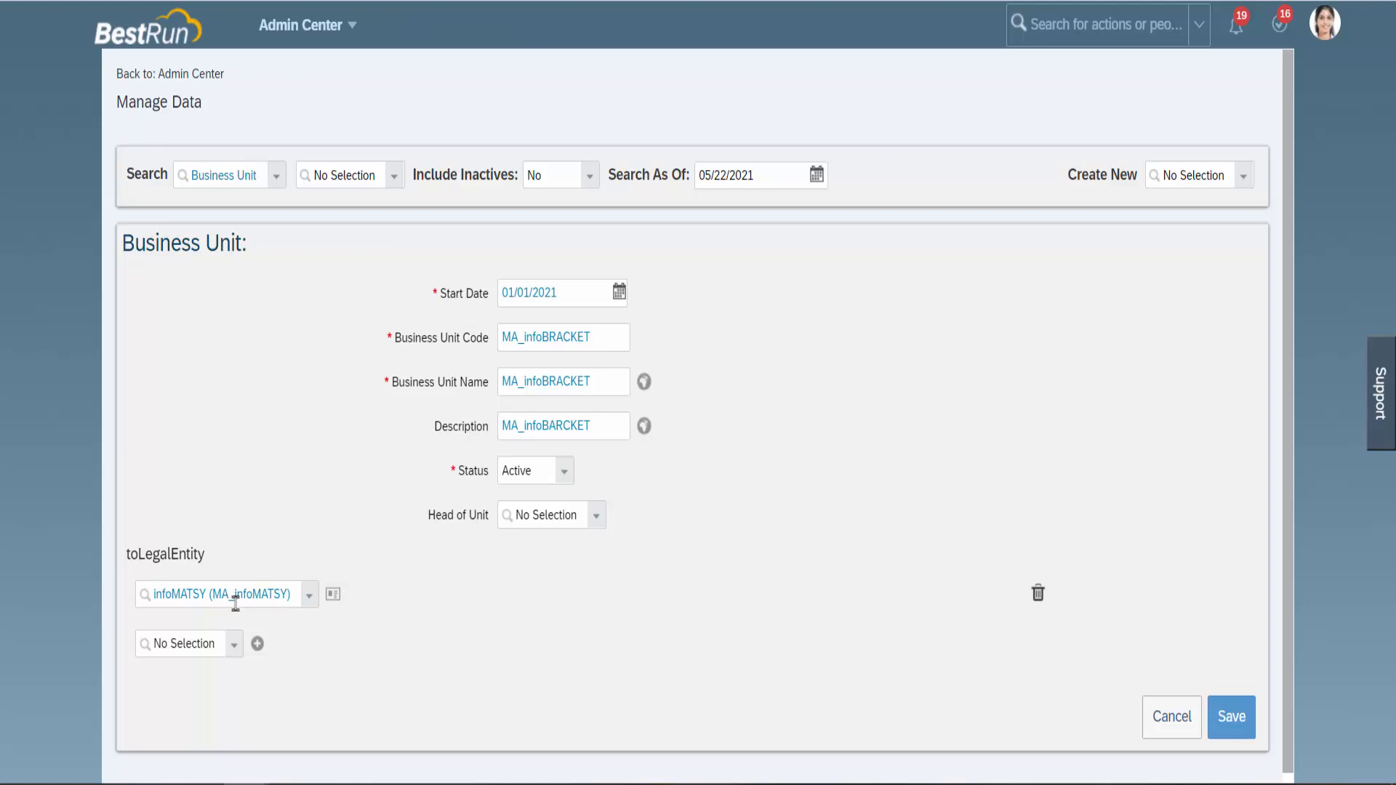
pyautogui.moveTo(154, 242); pyautogui.dragTo(245, 242)
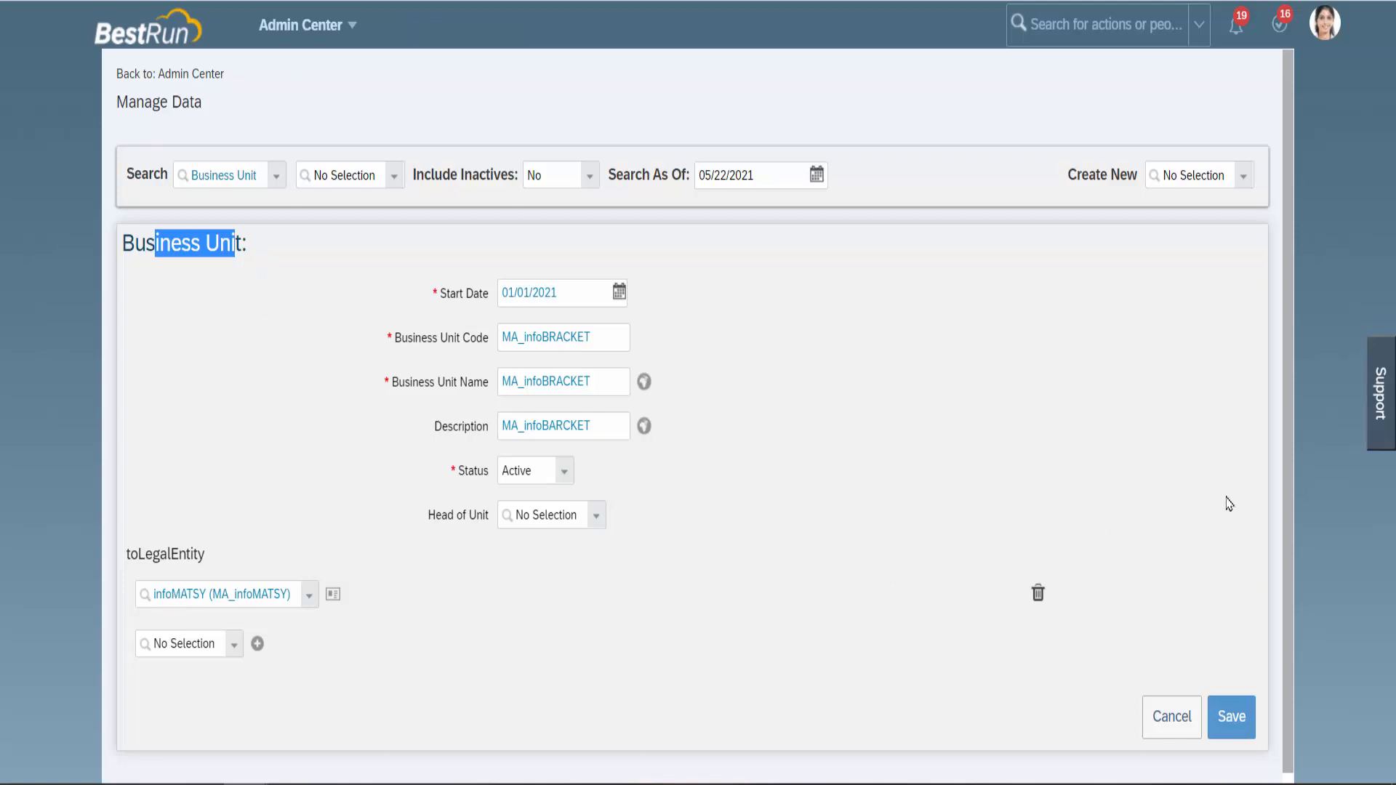
pyautogui.click(1226, 718)
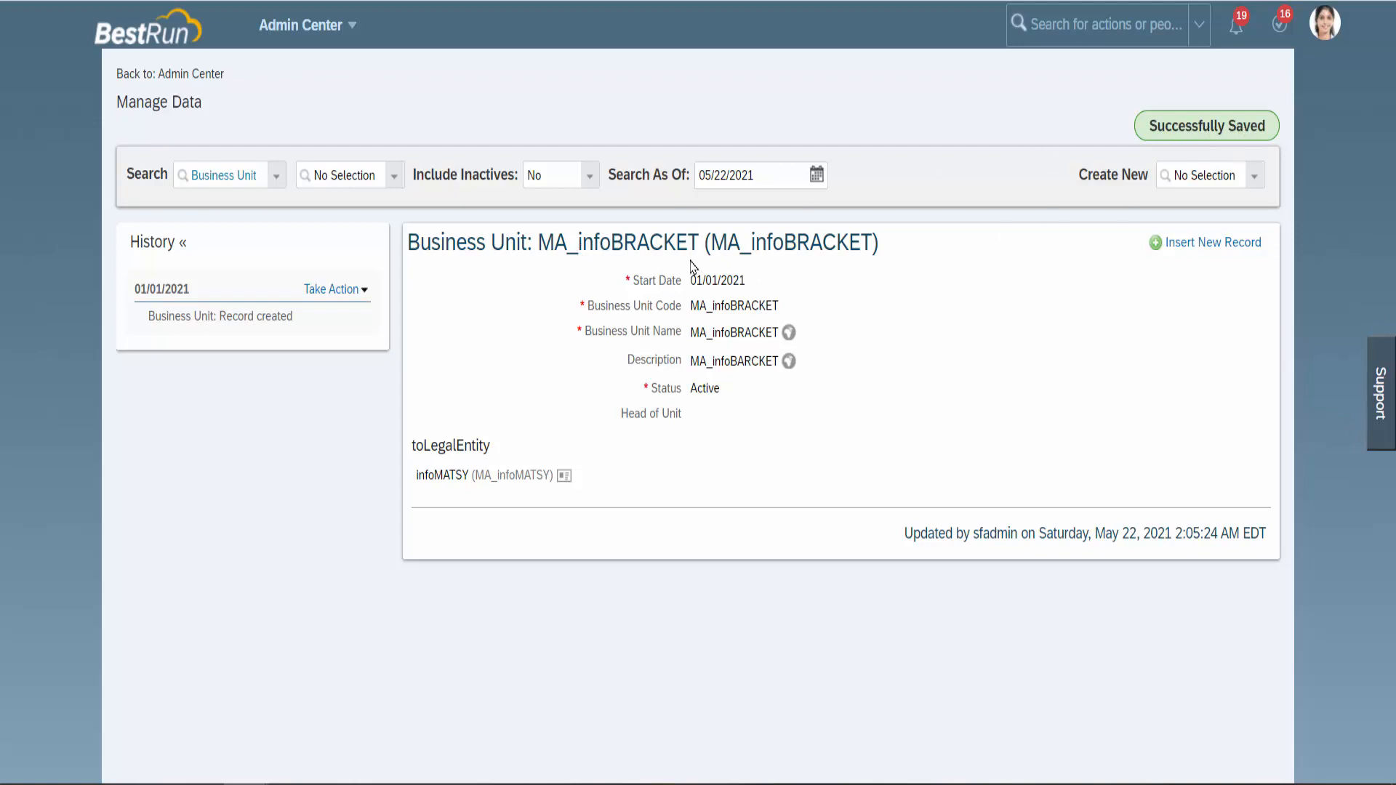
pyautogui.moveTo(711, 243); pyautogui.dragTo(871, 245)
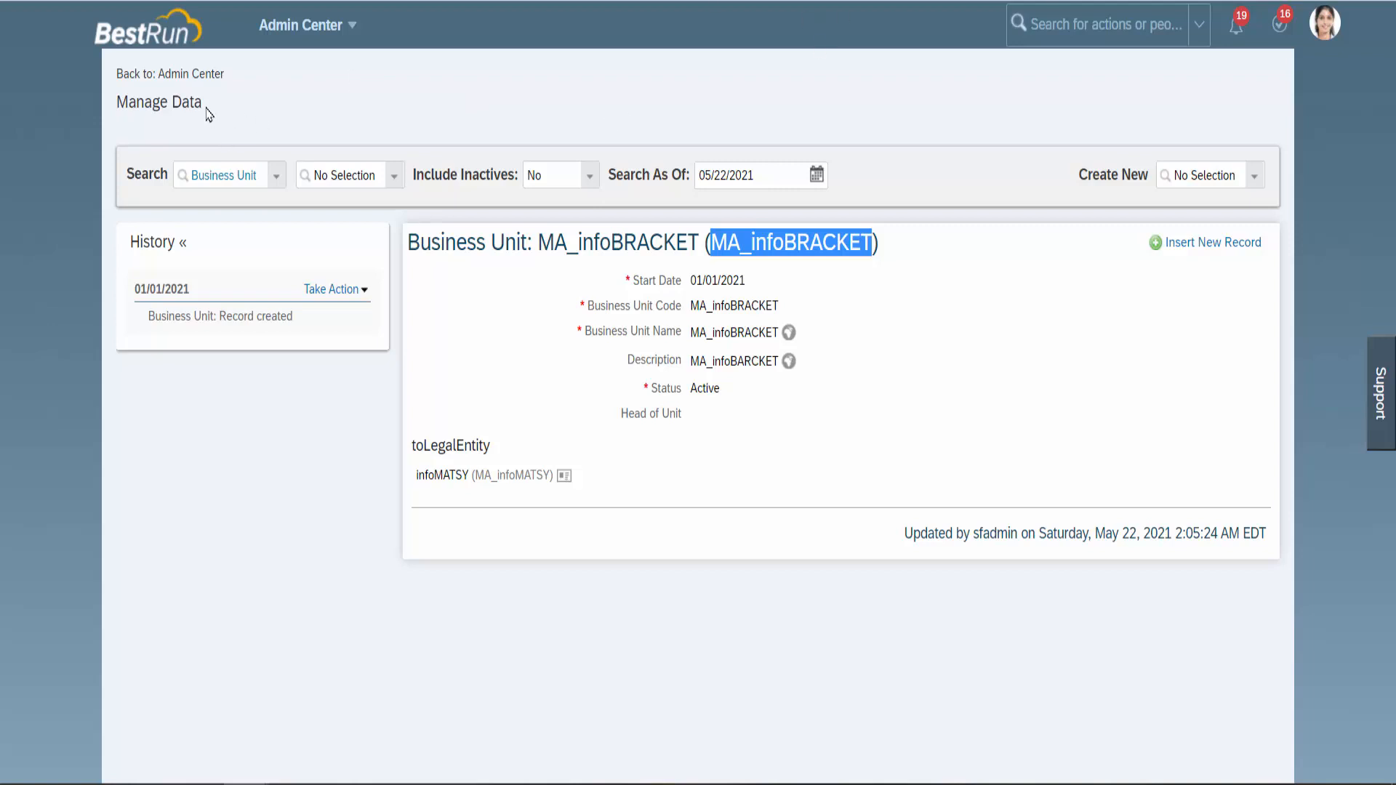
pyautogui.moveTo(208, 109); pyautogui.dragTo(117, 107)
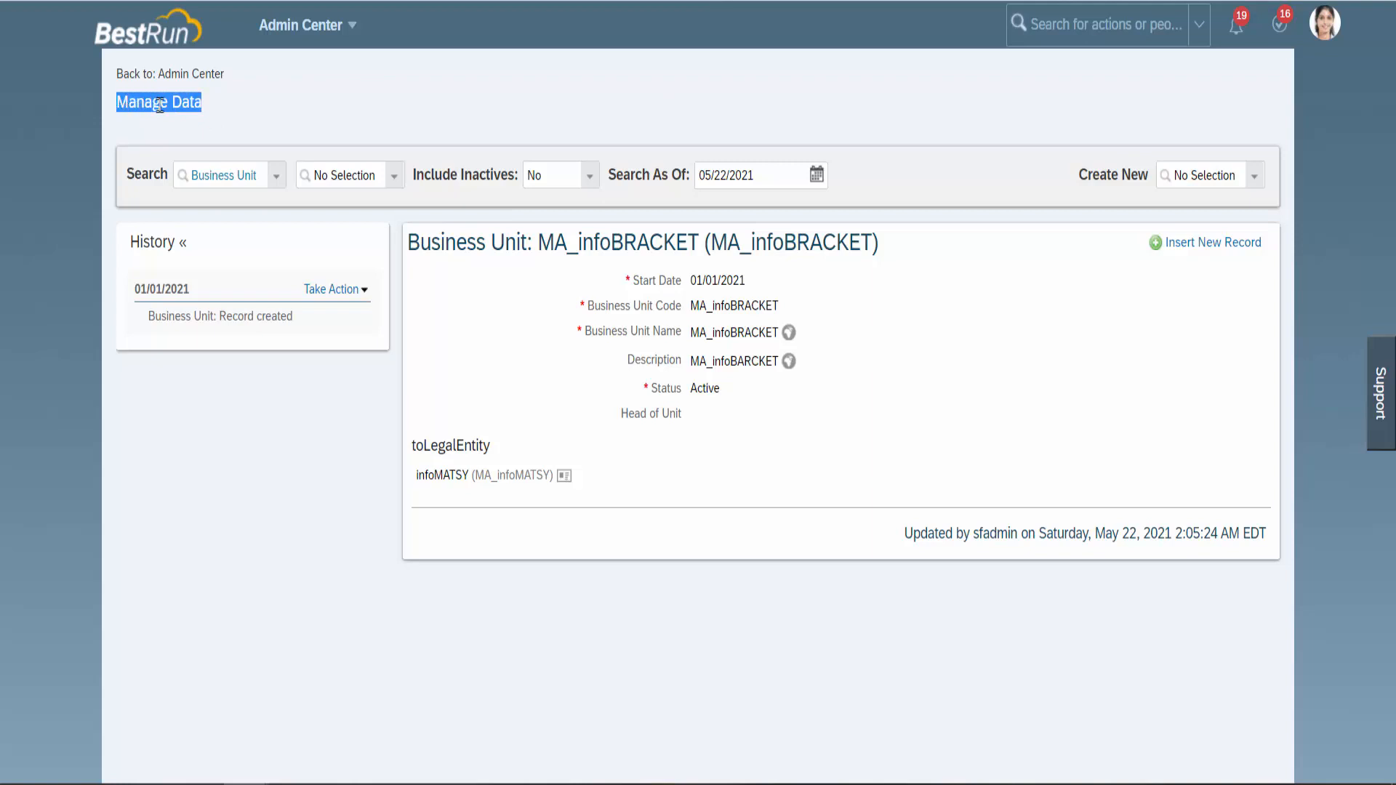
pyautogui.click(416, 89)
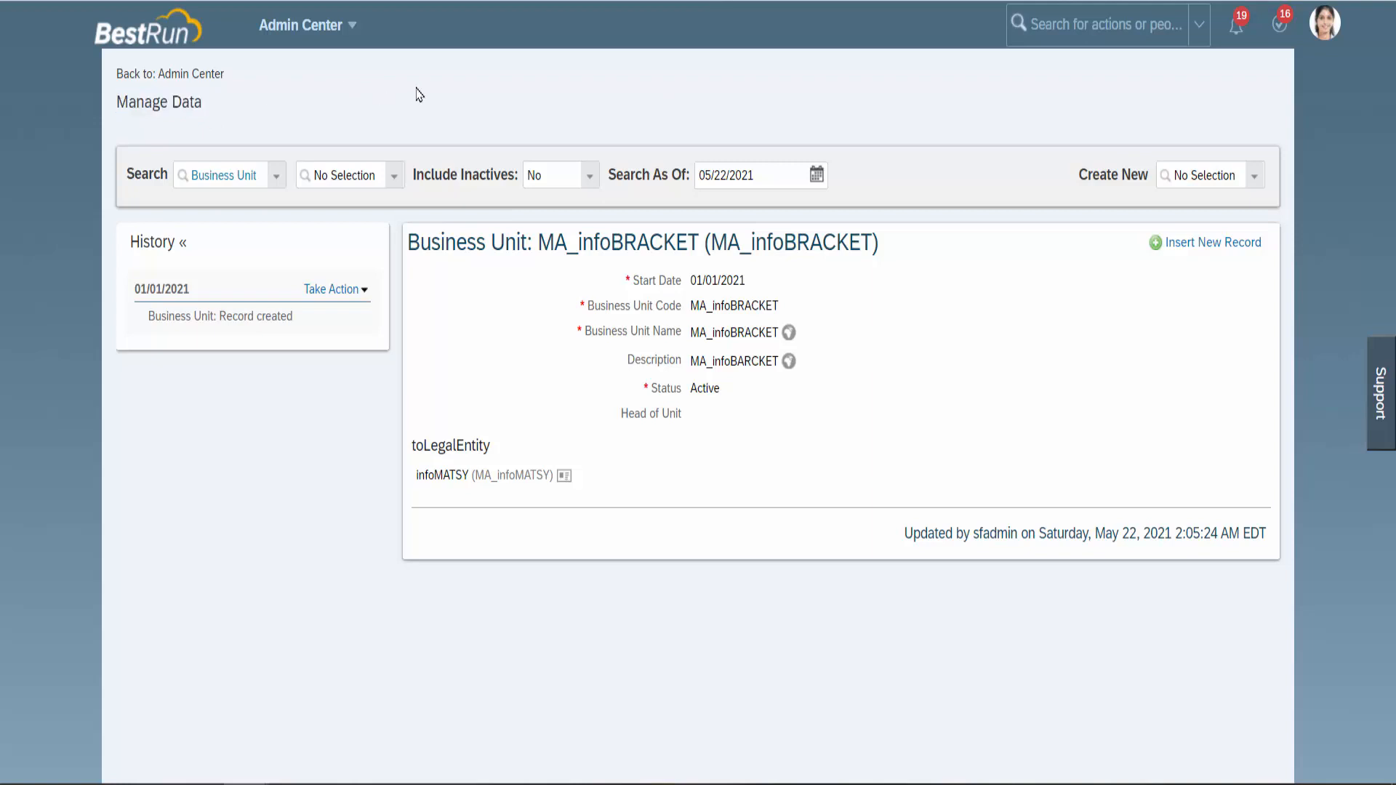
# Open a new Division form and pick 01/01/2021 as its start date.
pyautogui.click(1187, 178)
pyautogui.write('divi')
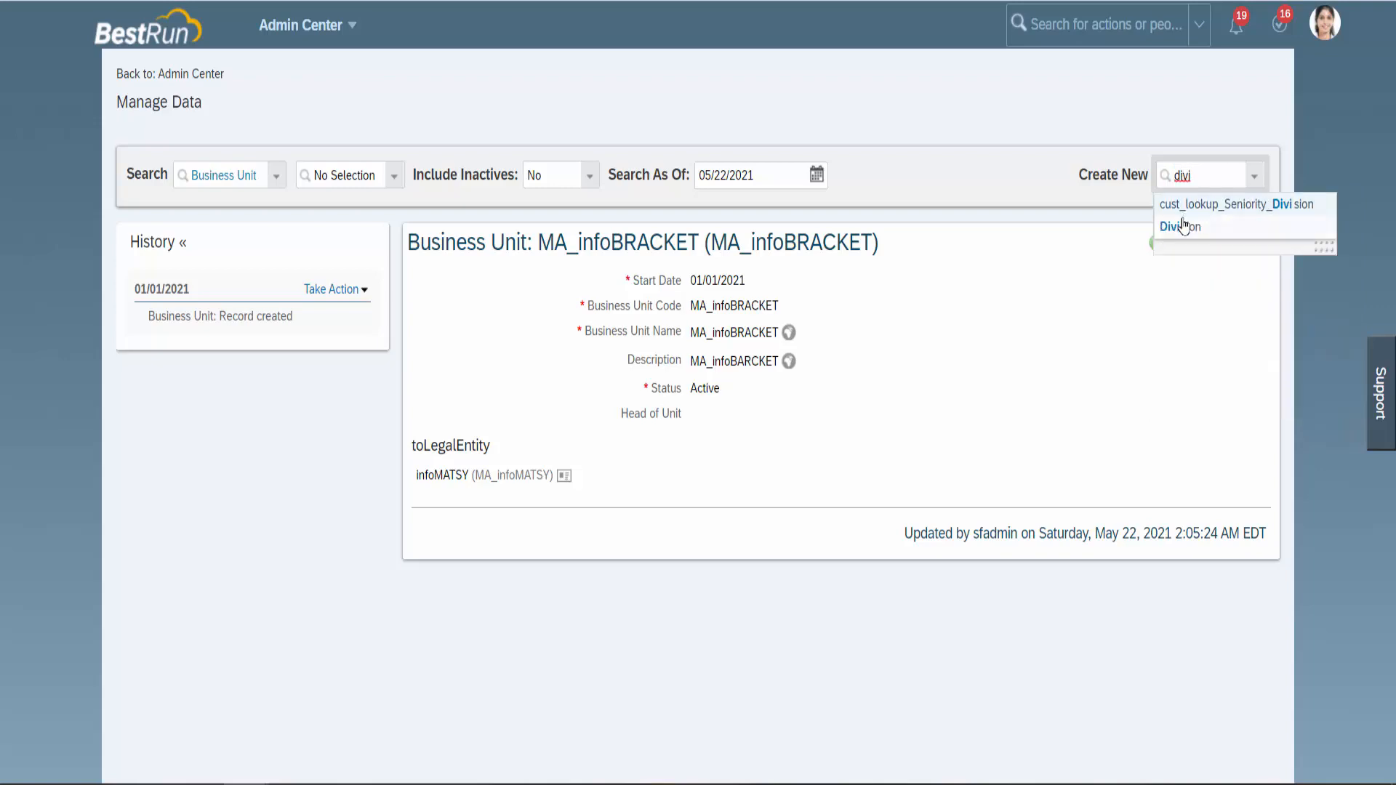
pyautogui.click(1185, 227)
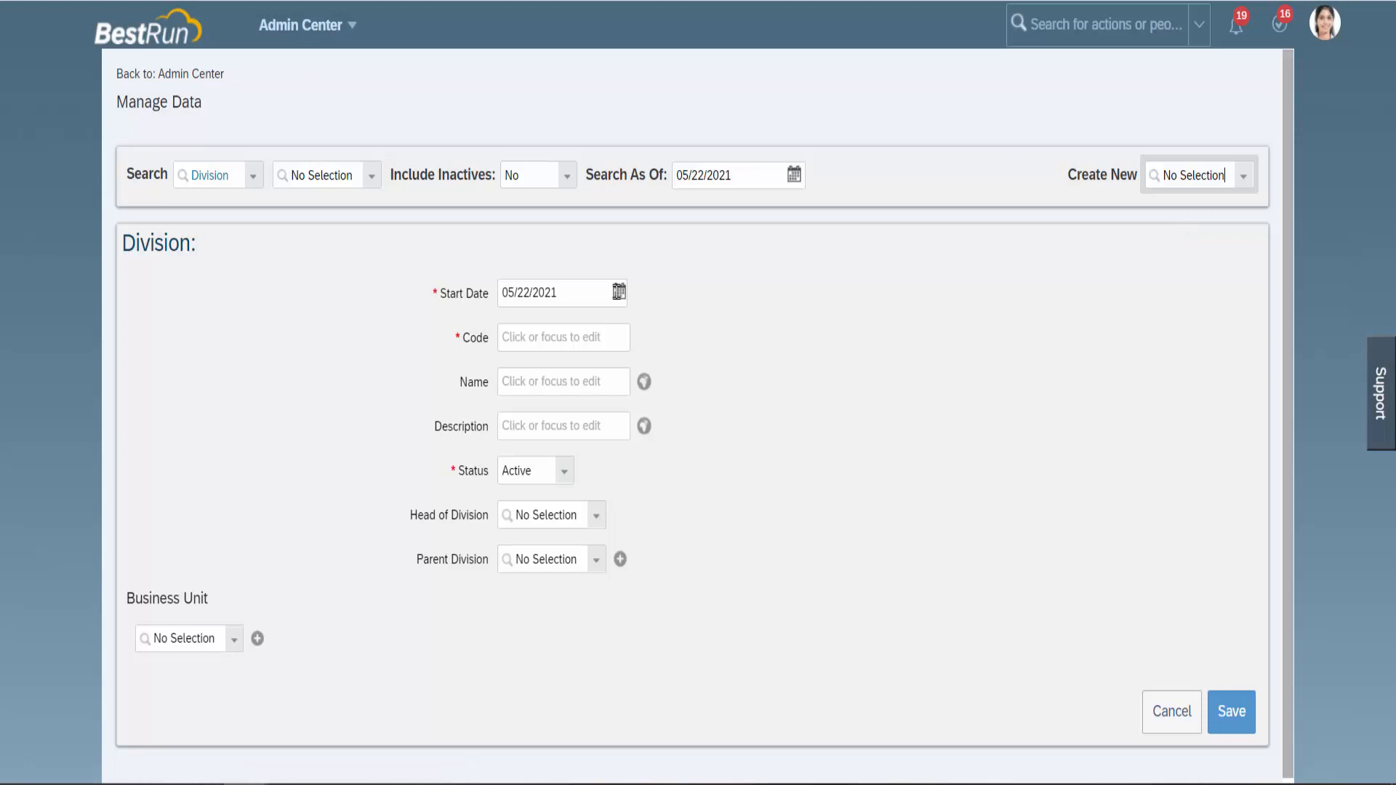
pyautogui.click(619, 291)
pyautogui.click(598, 334)
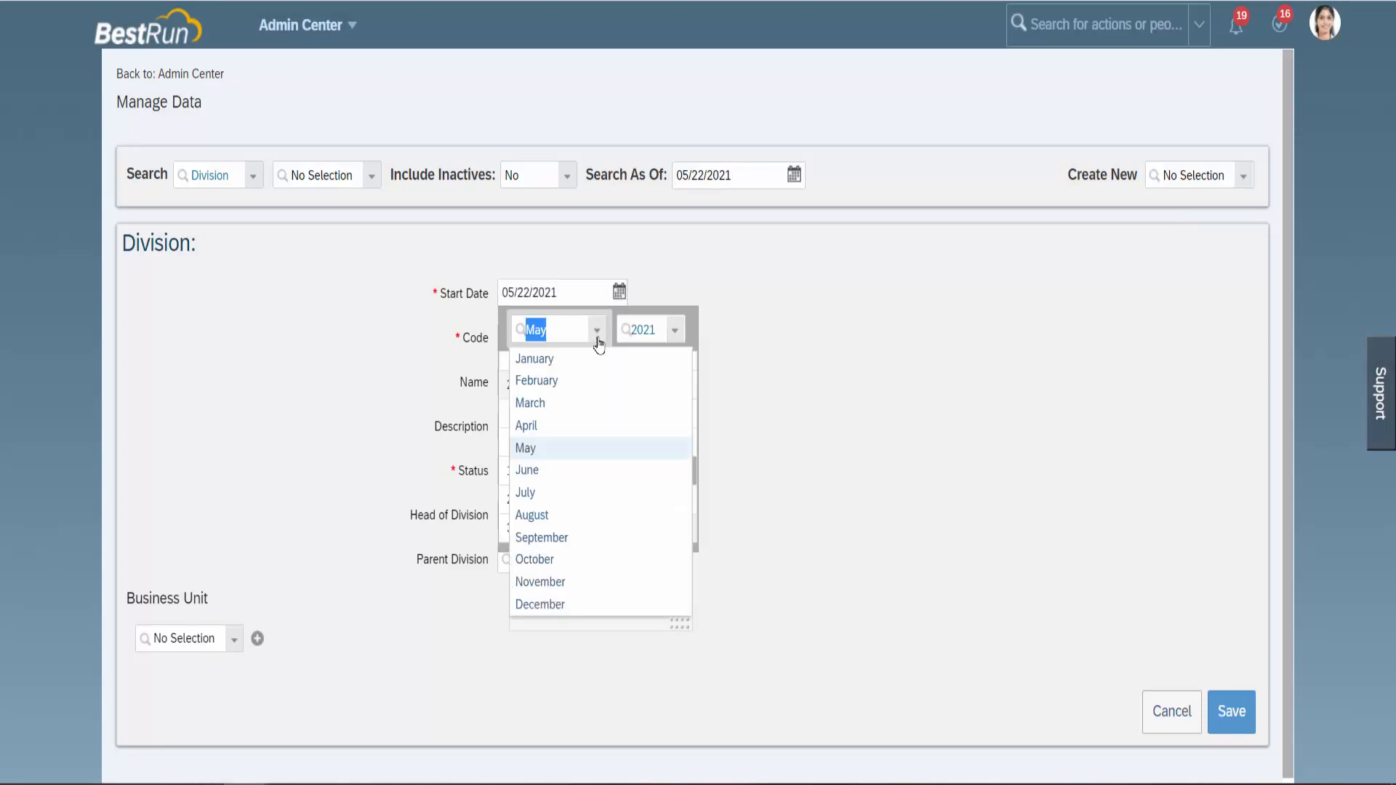
pyautogui.click(582, 358)
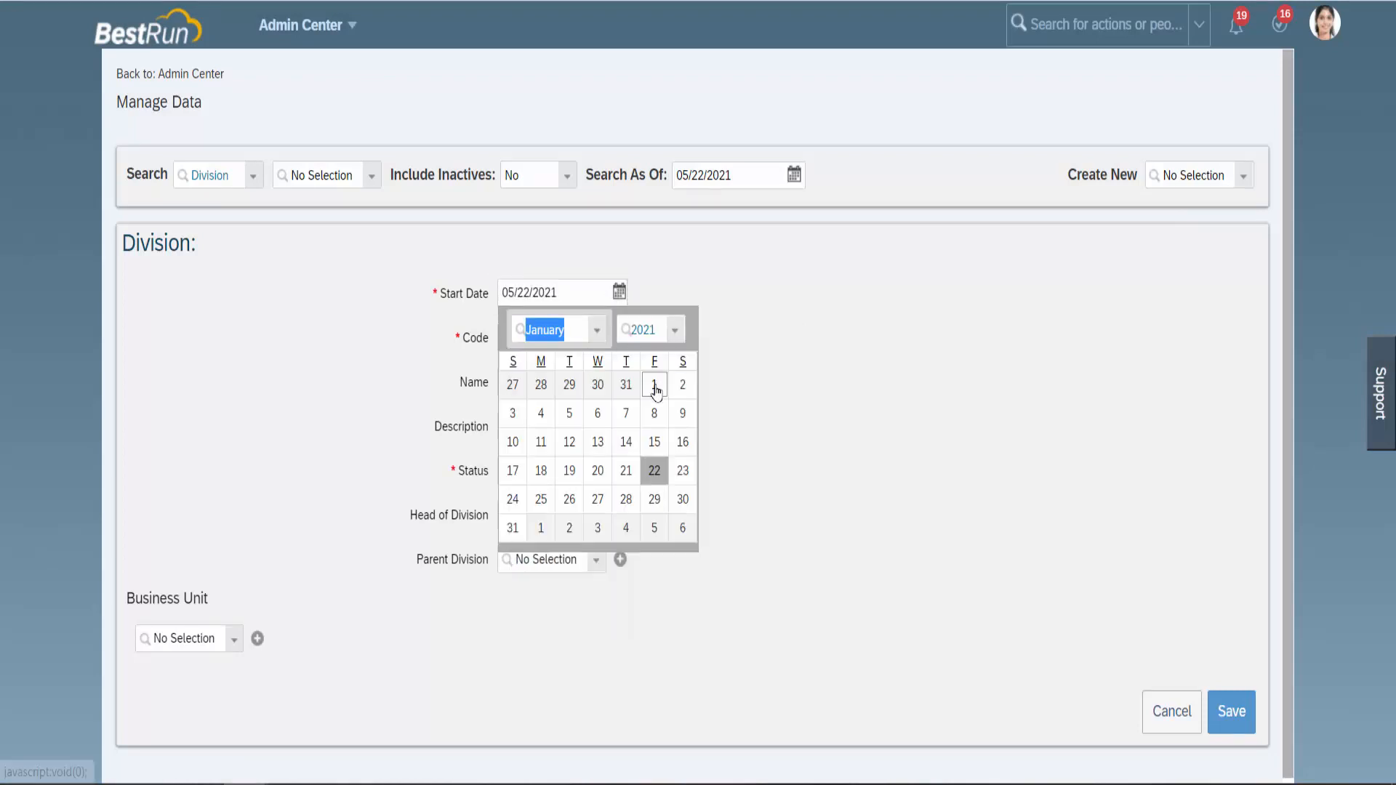
pyautogui.click(654, 386)
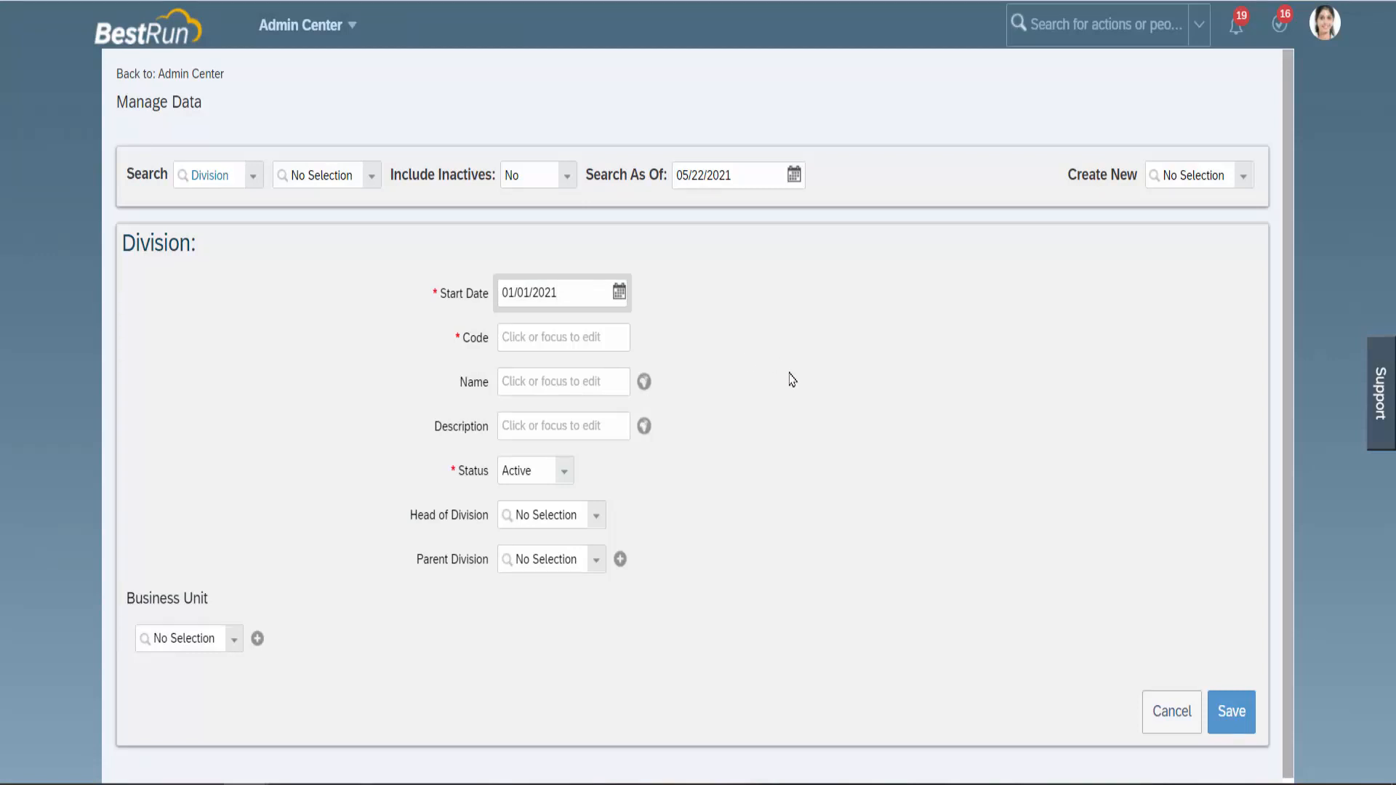
# Enter MA_IB_Training as the division's code and name, and fill in its description.
pyautogui.click(582, 339)
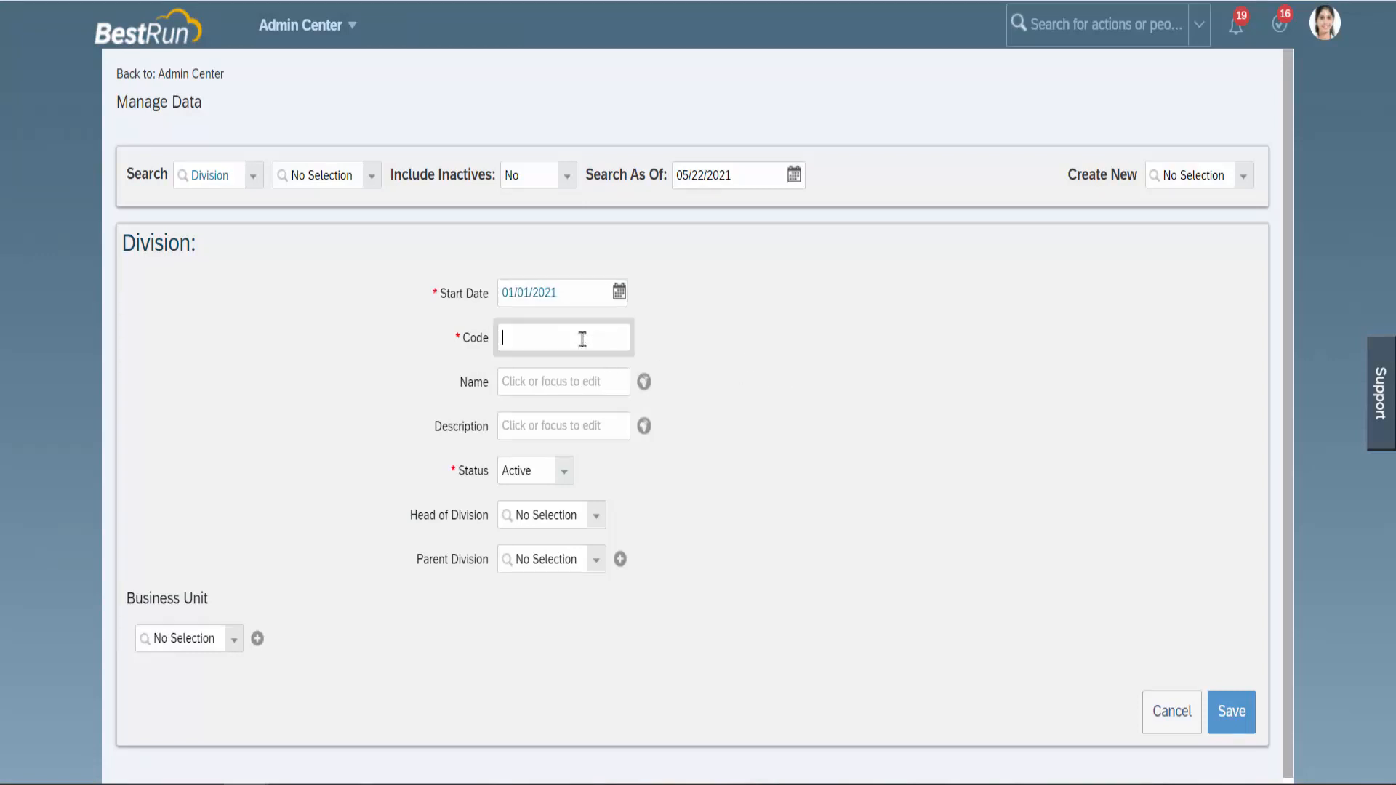
pyautogui.write('MA_')
pyautogui.write('IB_Training')
pyautogui.click(567, 390)
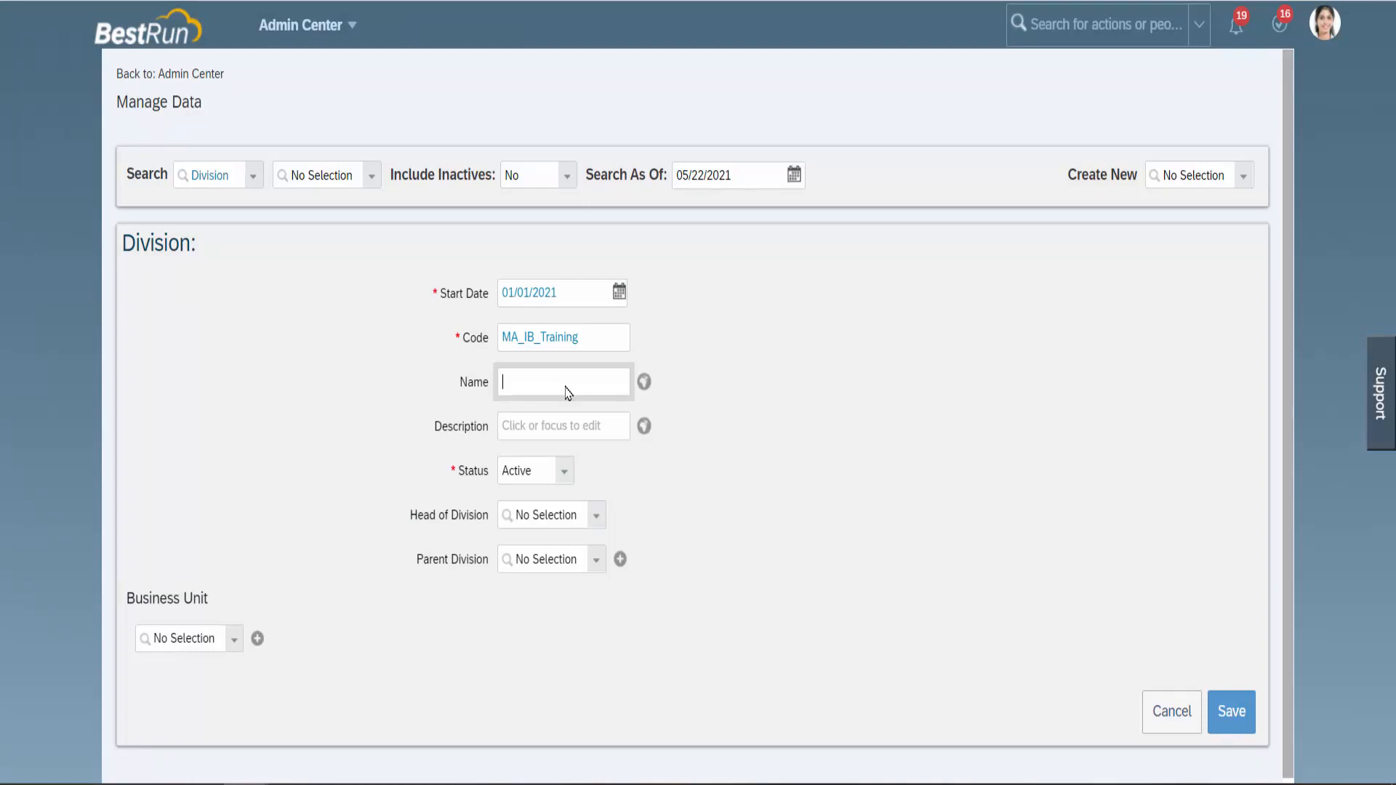
pyautogui.write('MA_IB_Training')
pyautogui.click(562, 425)
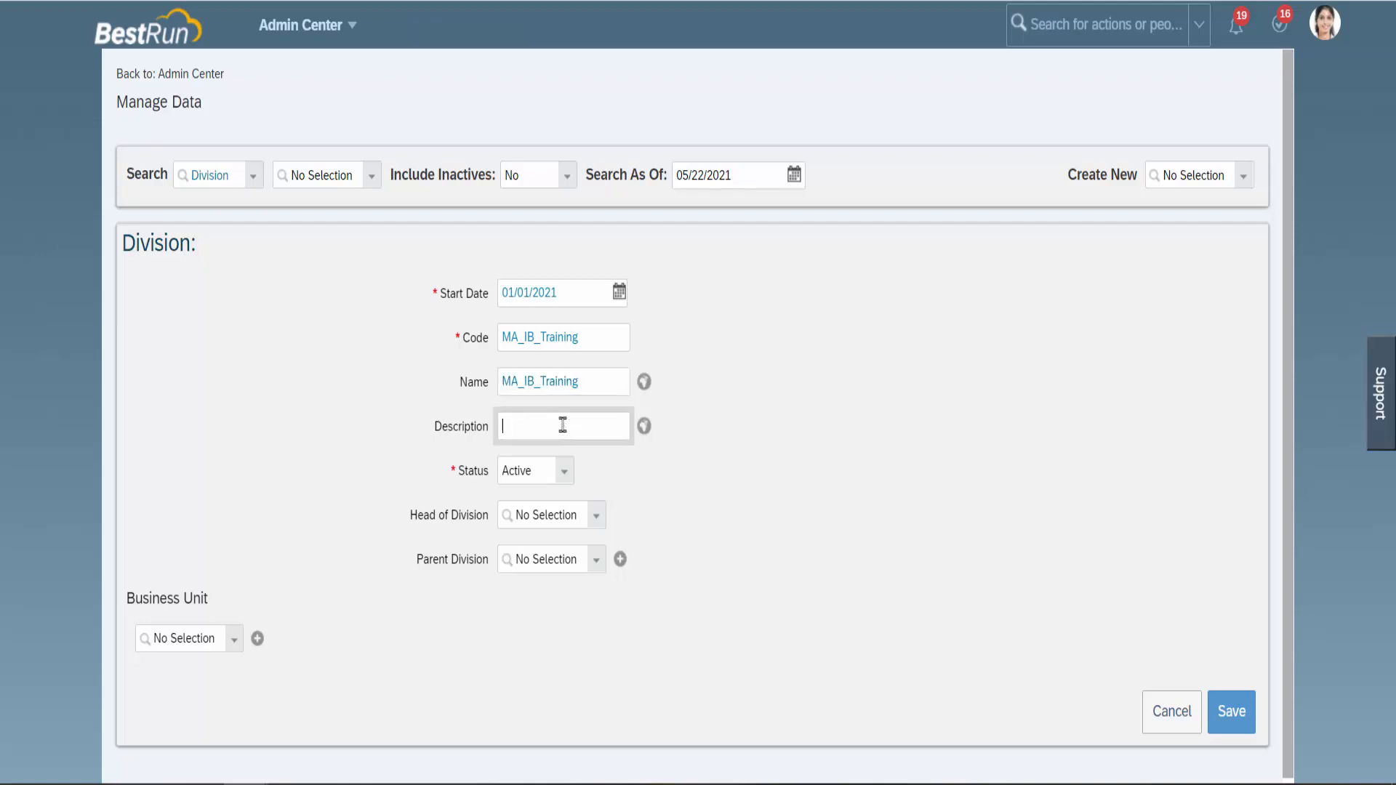
pyautogui.write('MA_IB_Traning')
# Keep the division status Active and leave Head of Division empty.
pyautogui.click(564, 470)
pyautogui.click(564, 493)
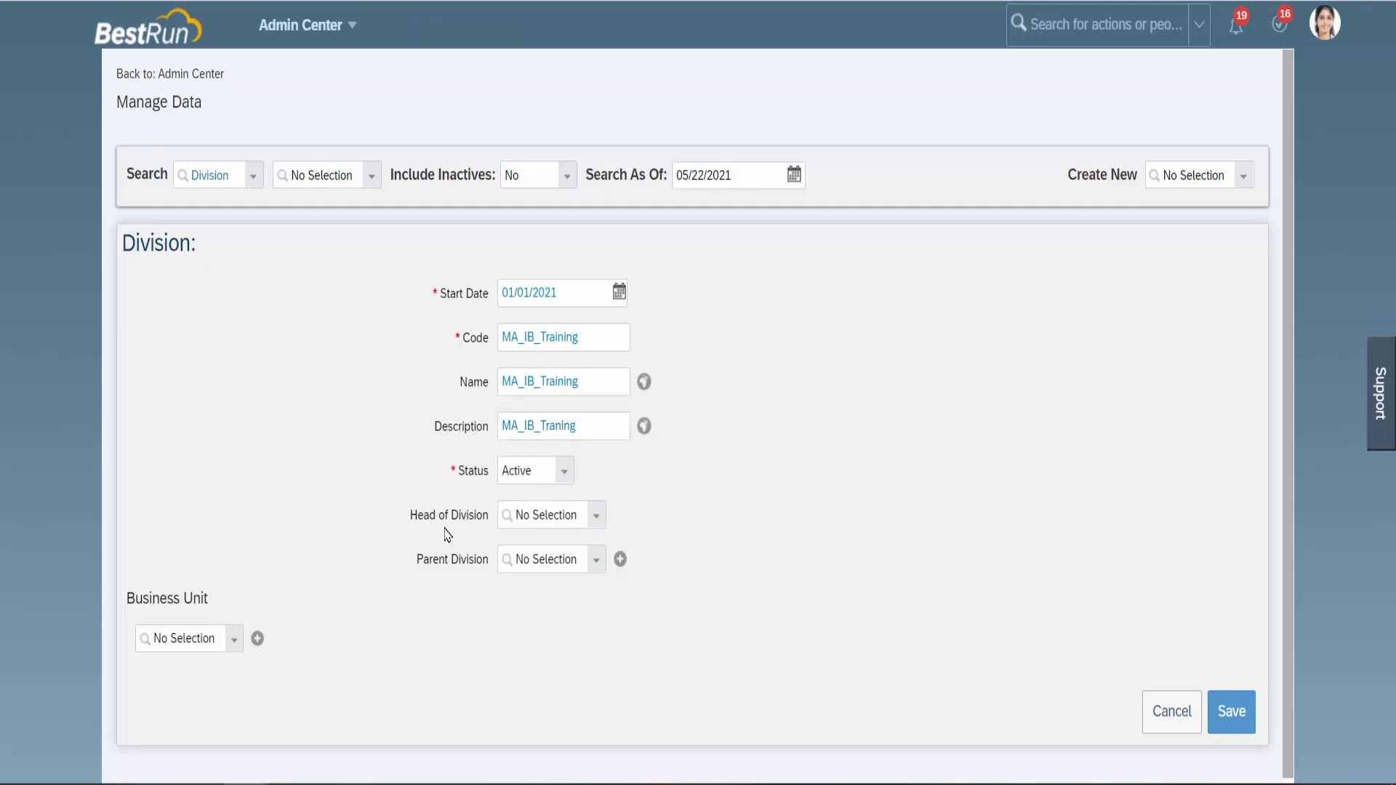
pyautogui.moveTo(417, 518); pyautogui.dragTo(486, 530)
pyautogui.click(596, 518)
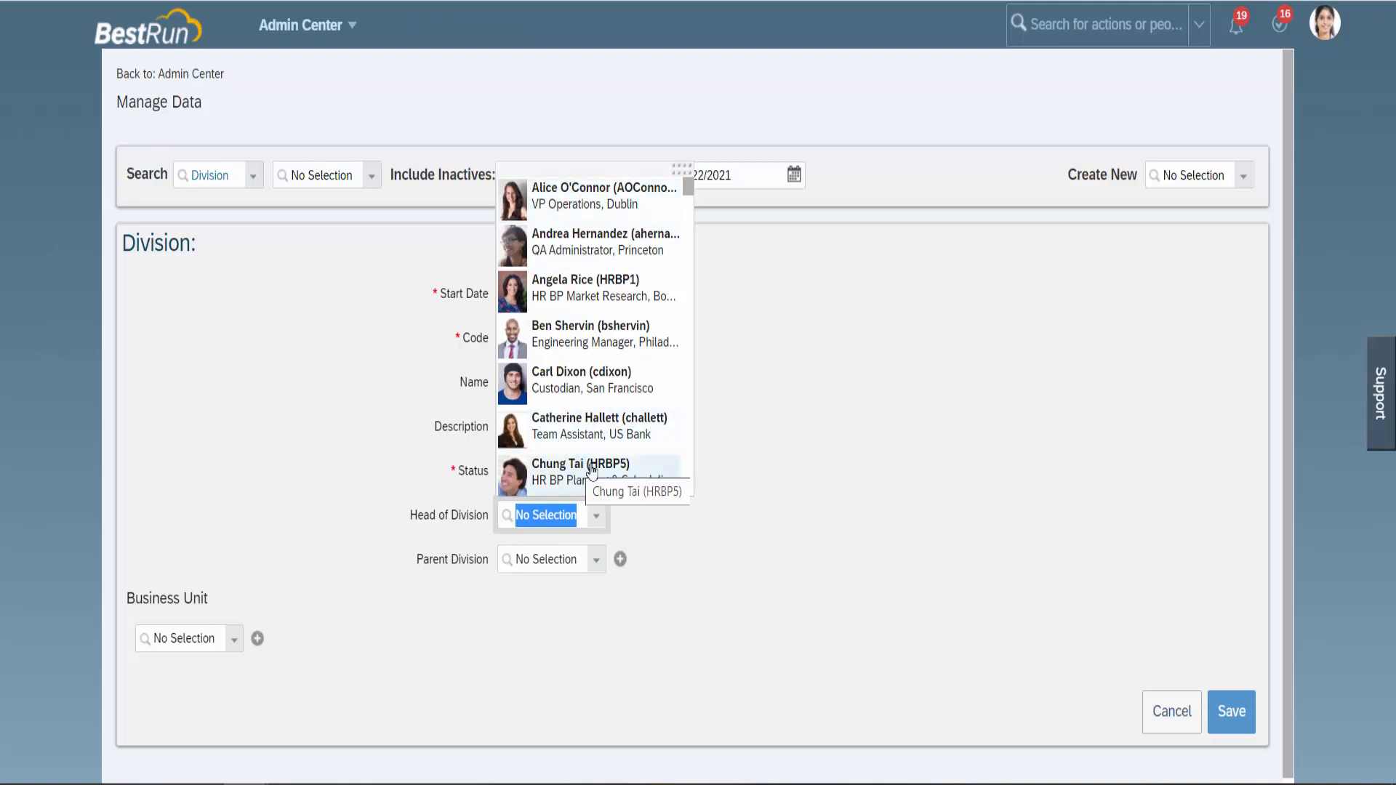
pyautogui.click(762, 462)
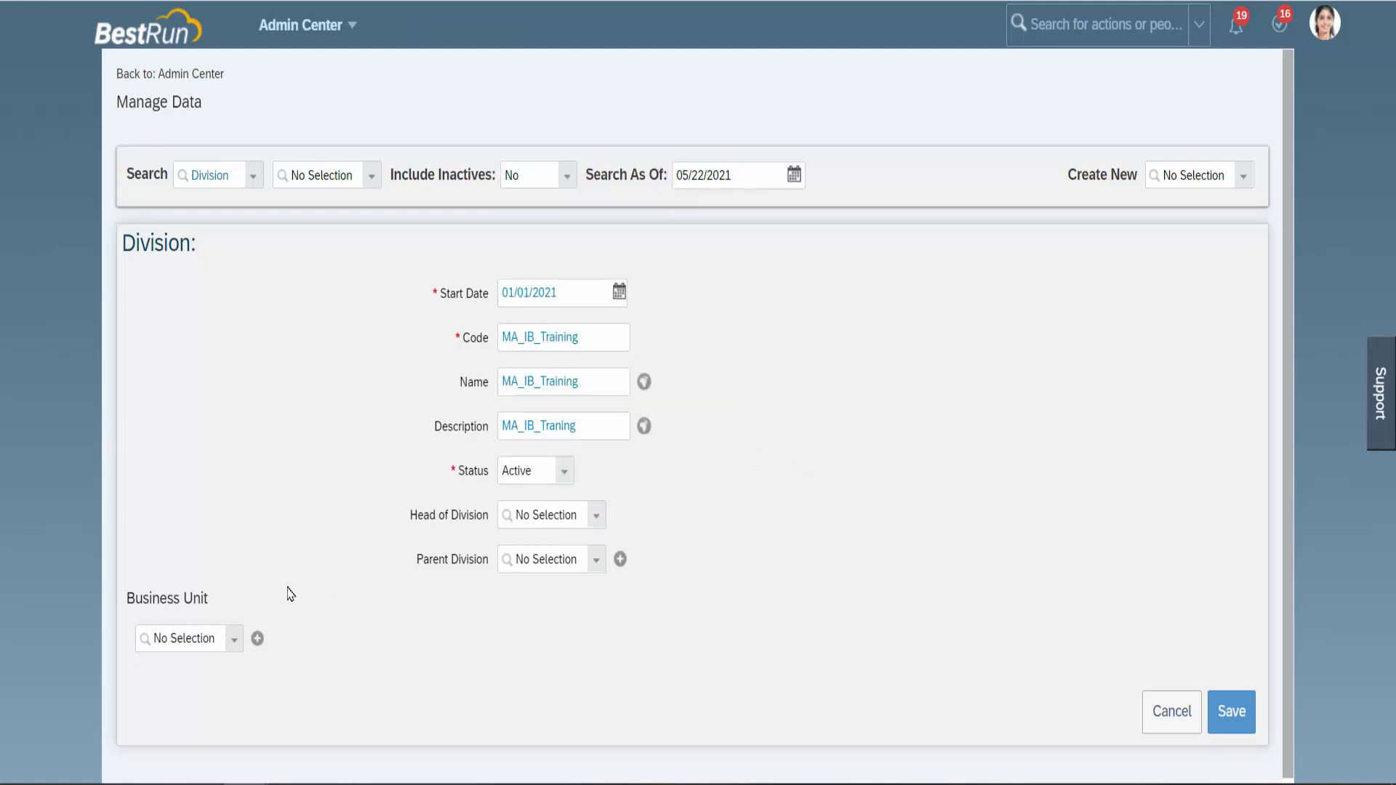
# Highlight the Business Unit section and the Division heading on the form.
pyautogui.moveTo(127, 598); pyautogui.dragTo(220, 604)
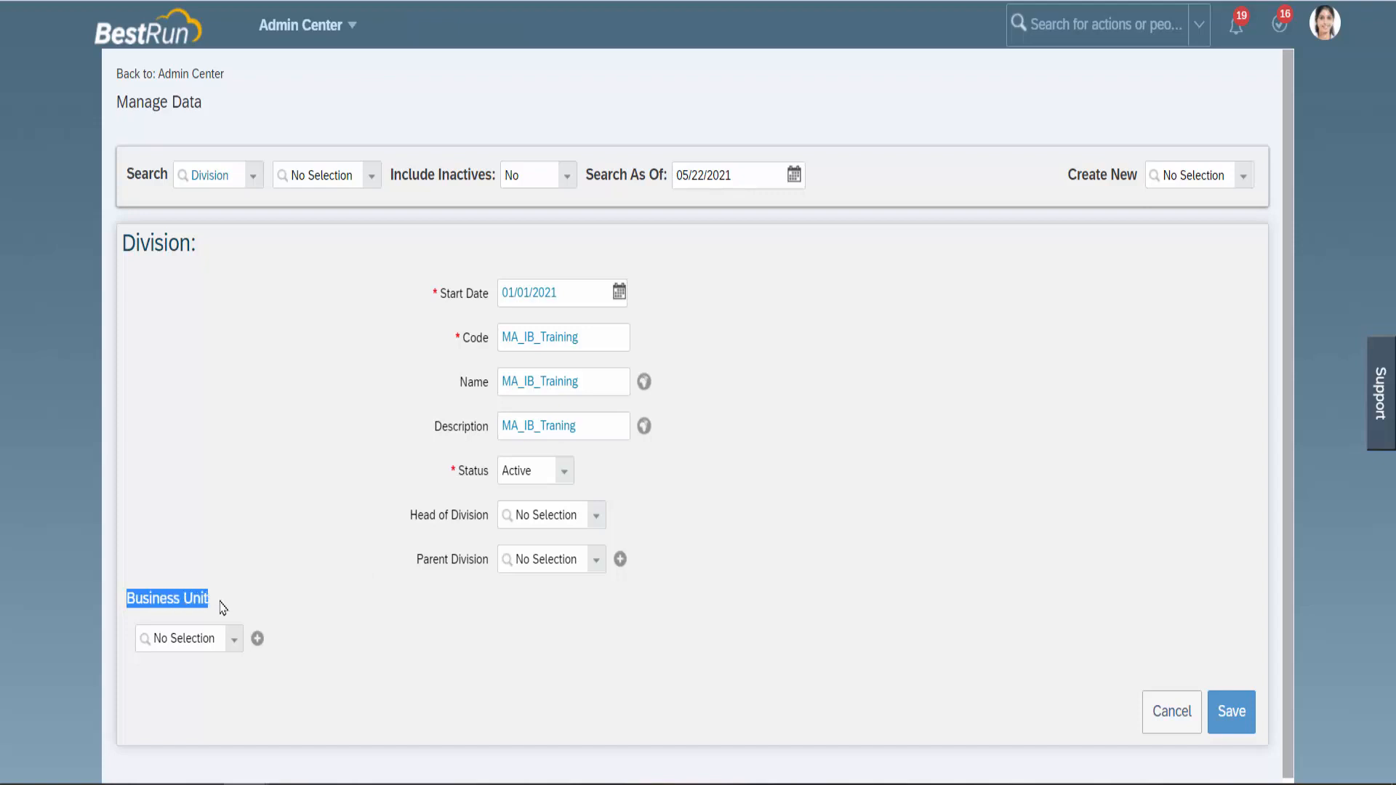
pyautogui.click(304, 600)
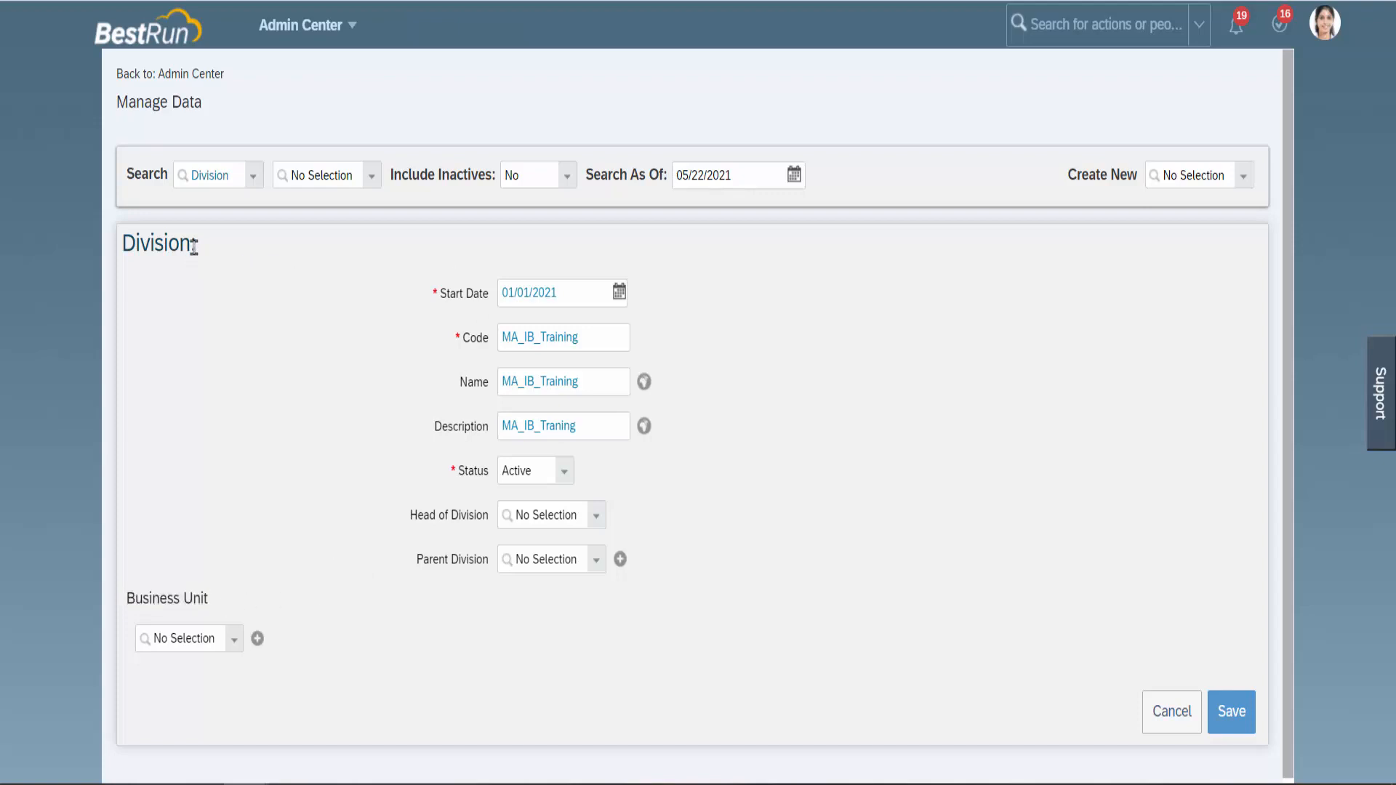
pyautogui.moveTo(193, 246); pyautogui.dragTo(127, 247)
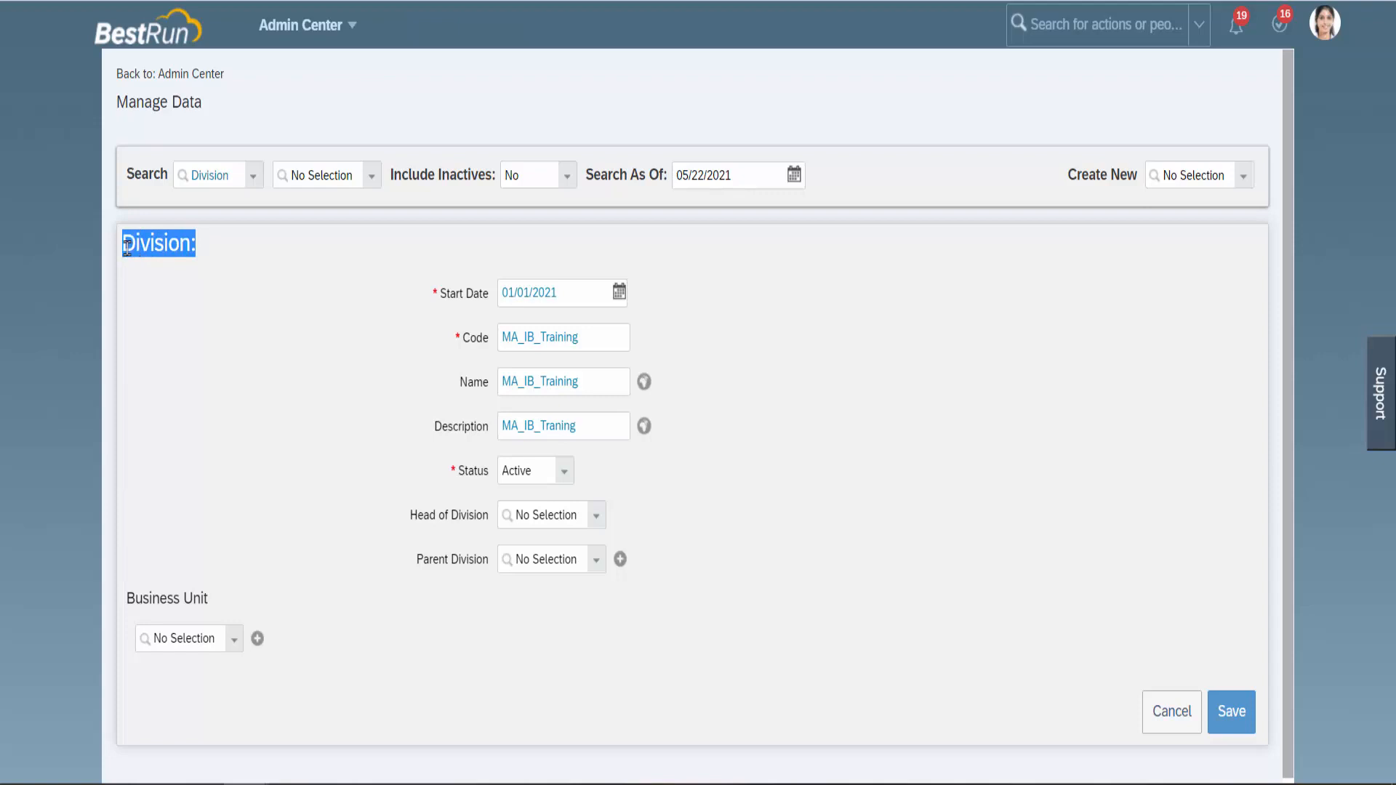
pyautogui.click(213, 256)
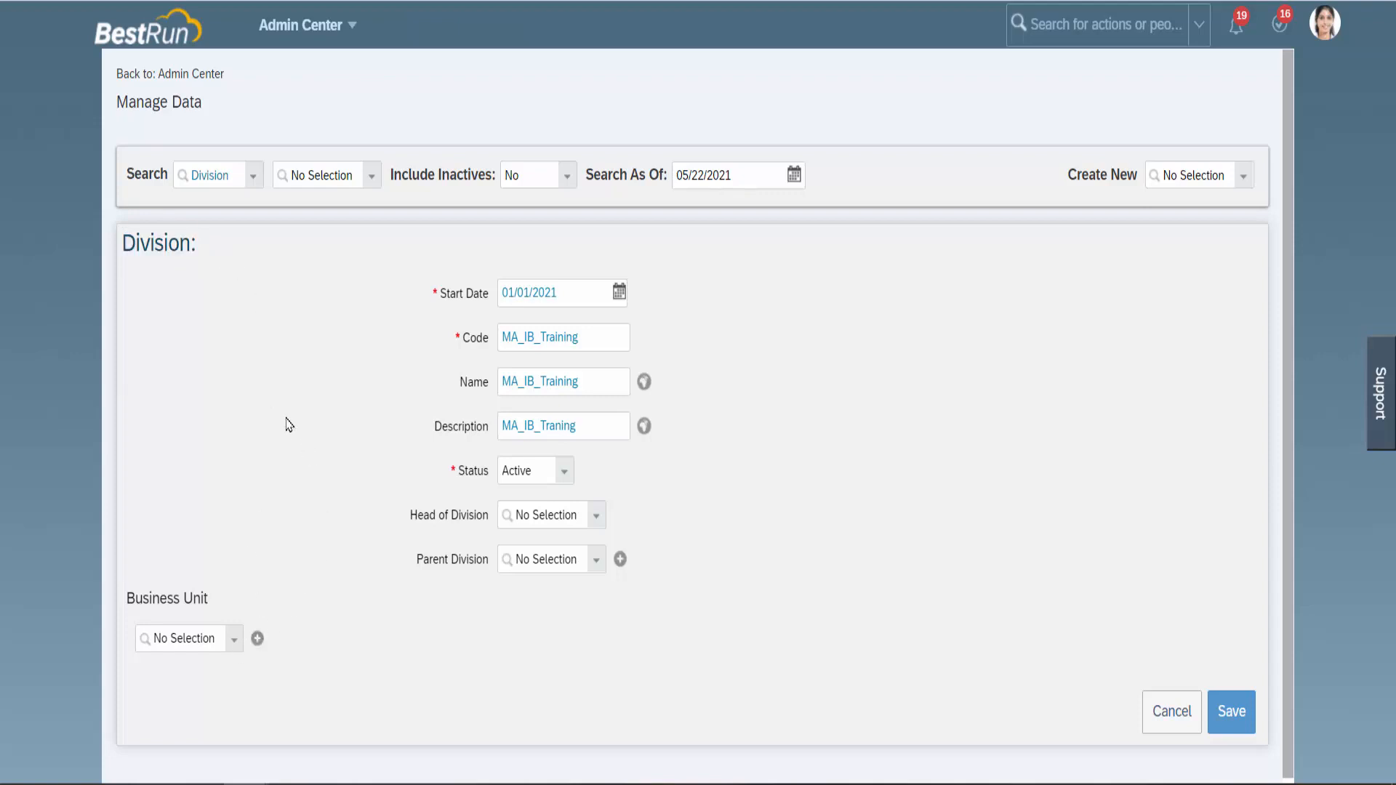
pyautogui.moveTo(125, 244)
pyautogui.mouseDown()
pyautogui.moveTo(194, 247)
pyautogui.moveTo(115, 259)
pyautogui.mouseUp()
pyautogui.click(218, 256)
# Search 'MA_' in the Business Unit field and pick MA_infoBRACKET for the division.
pyautogui.click(237, 648)
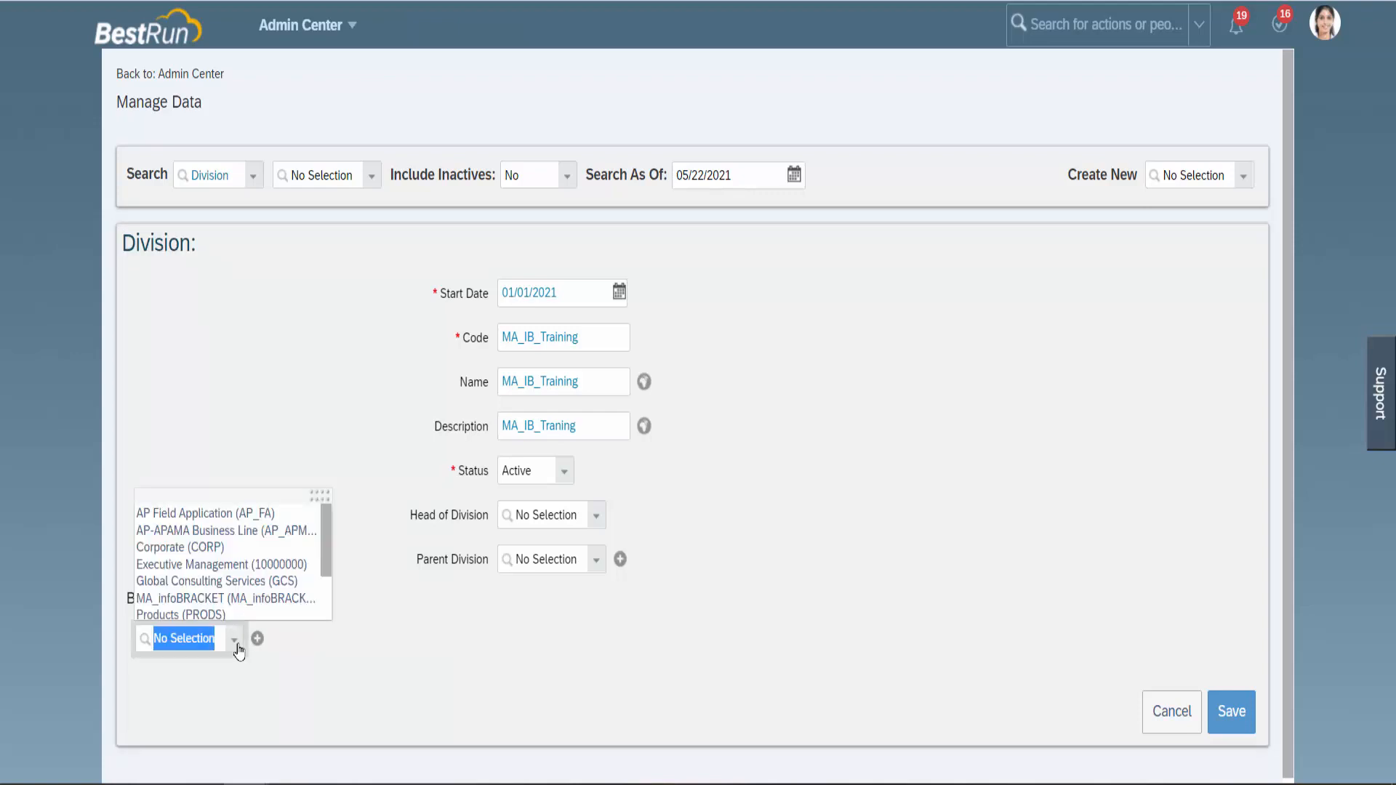
pyautogui.write('MA')
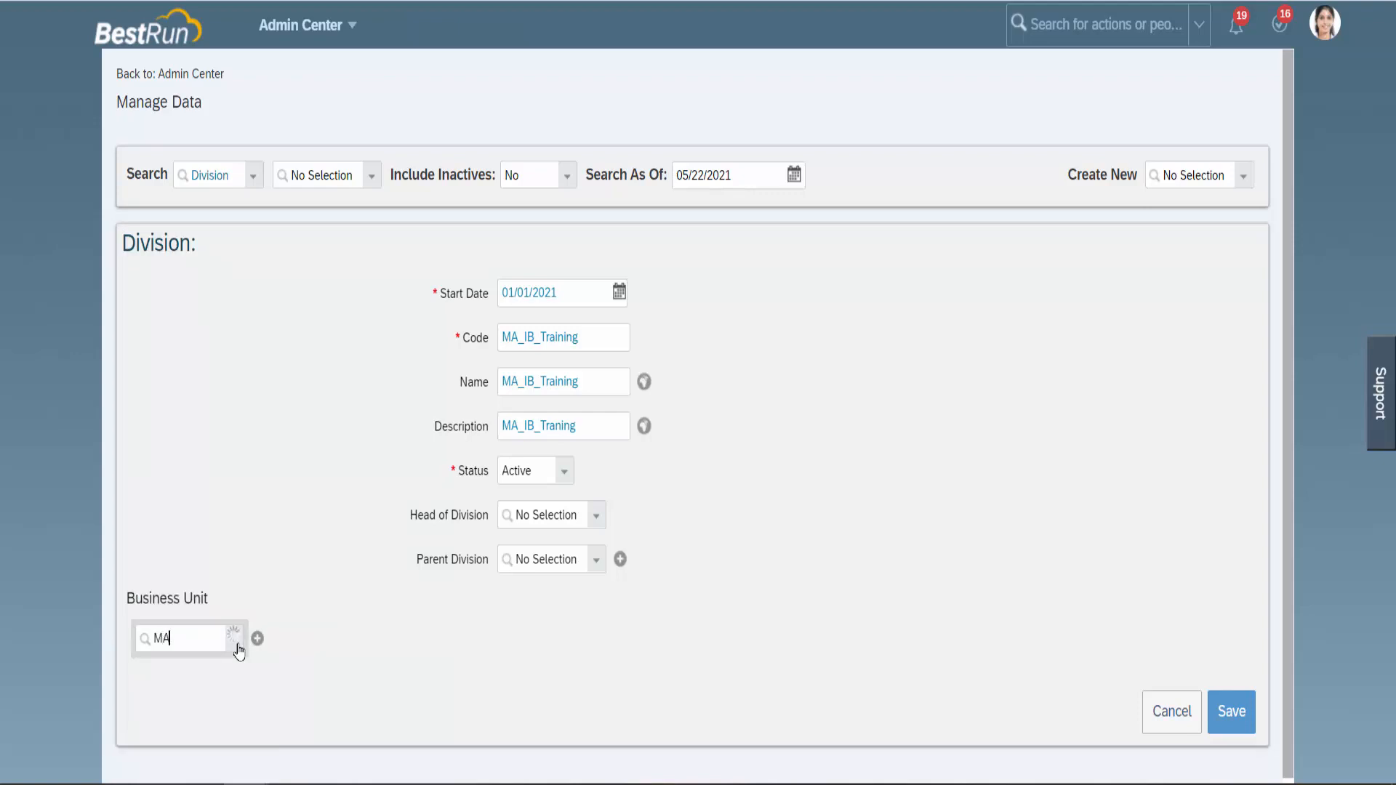
pyautogui.write('_')
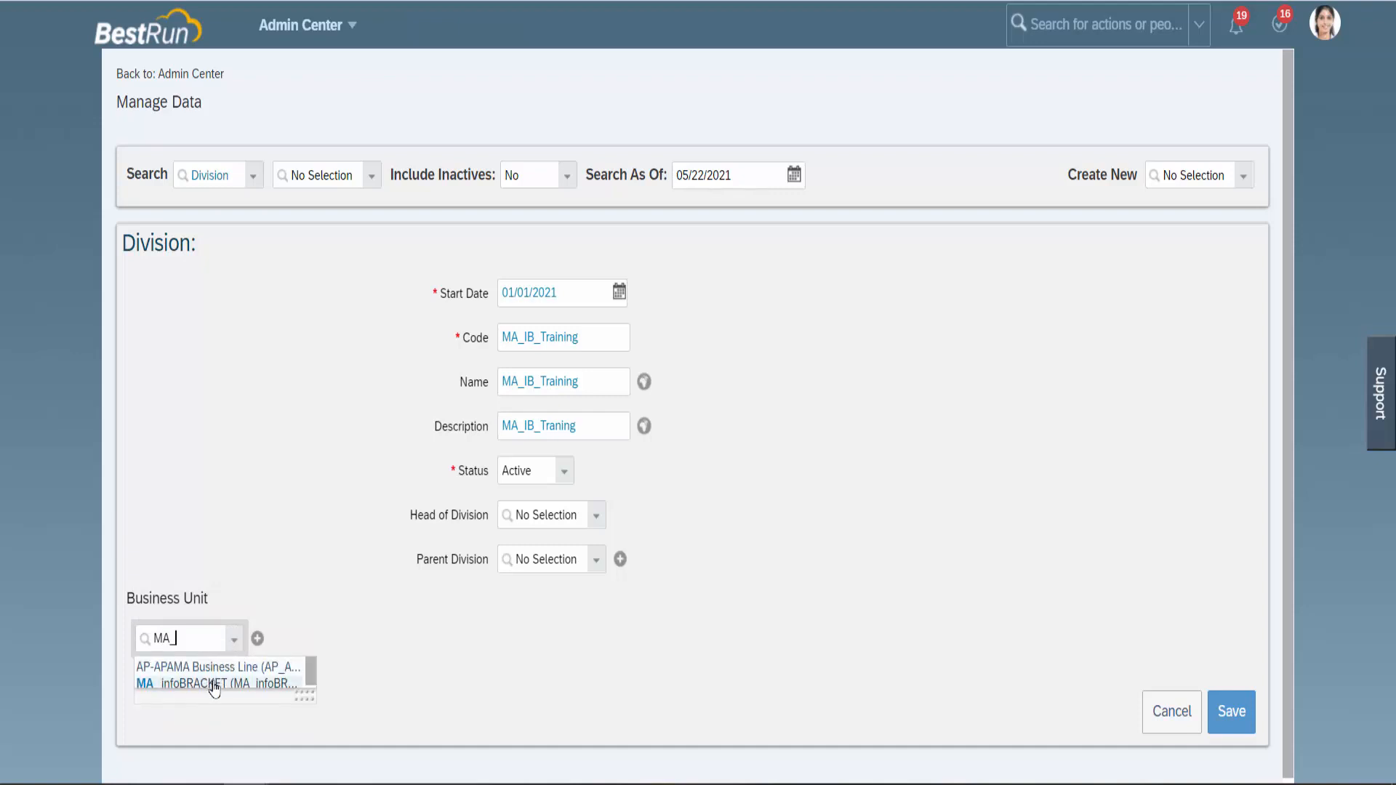
pyautogui.click(213, 683)
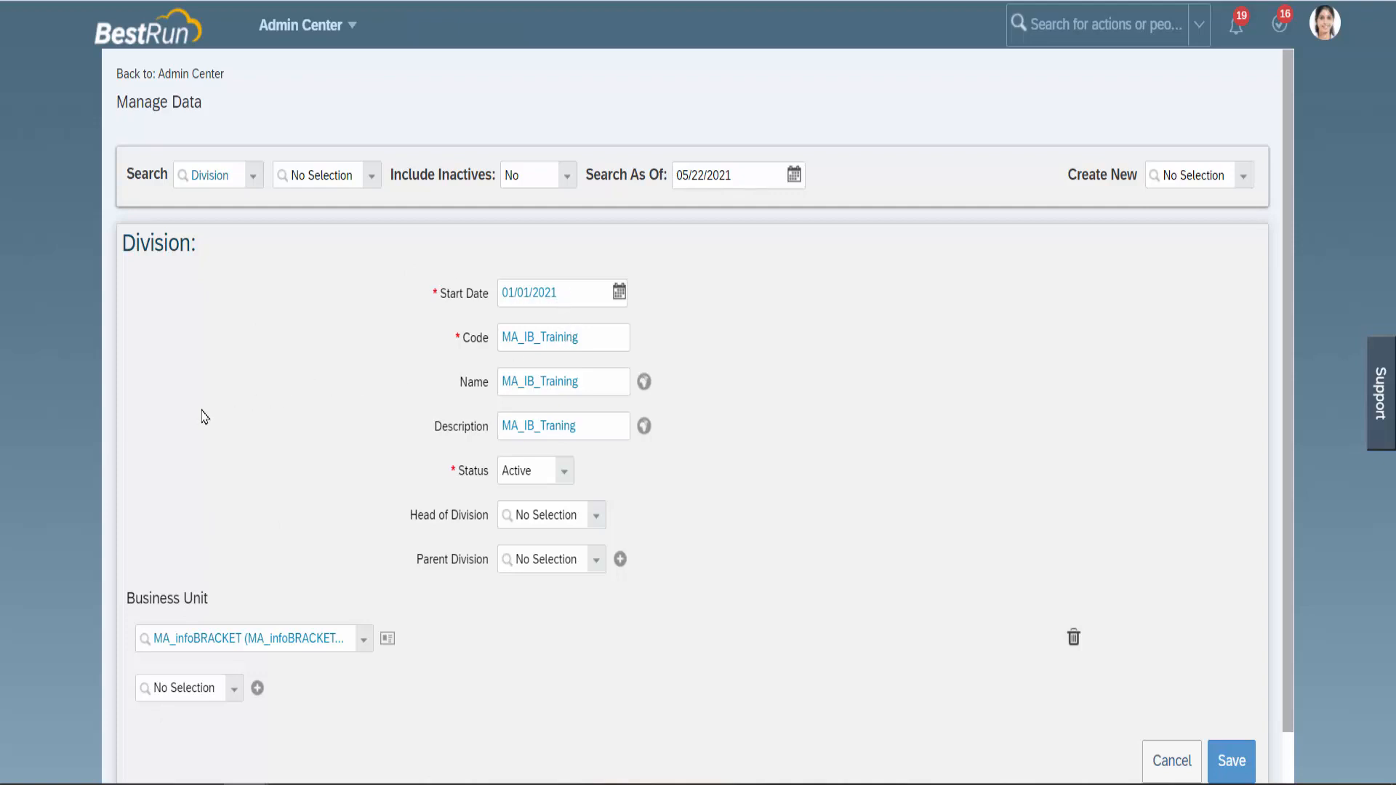
pyautogui.click(236, 691)
pyautogui.scroll(-1, 870, 556)
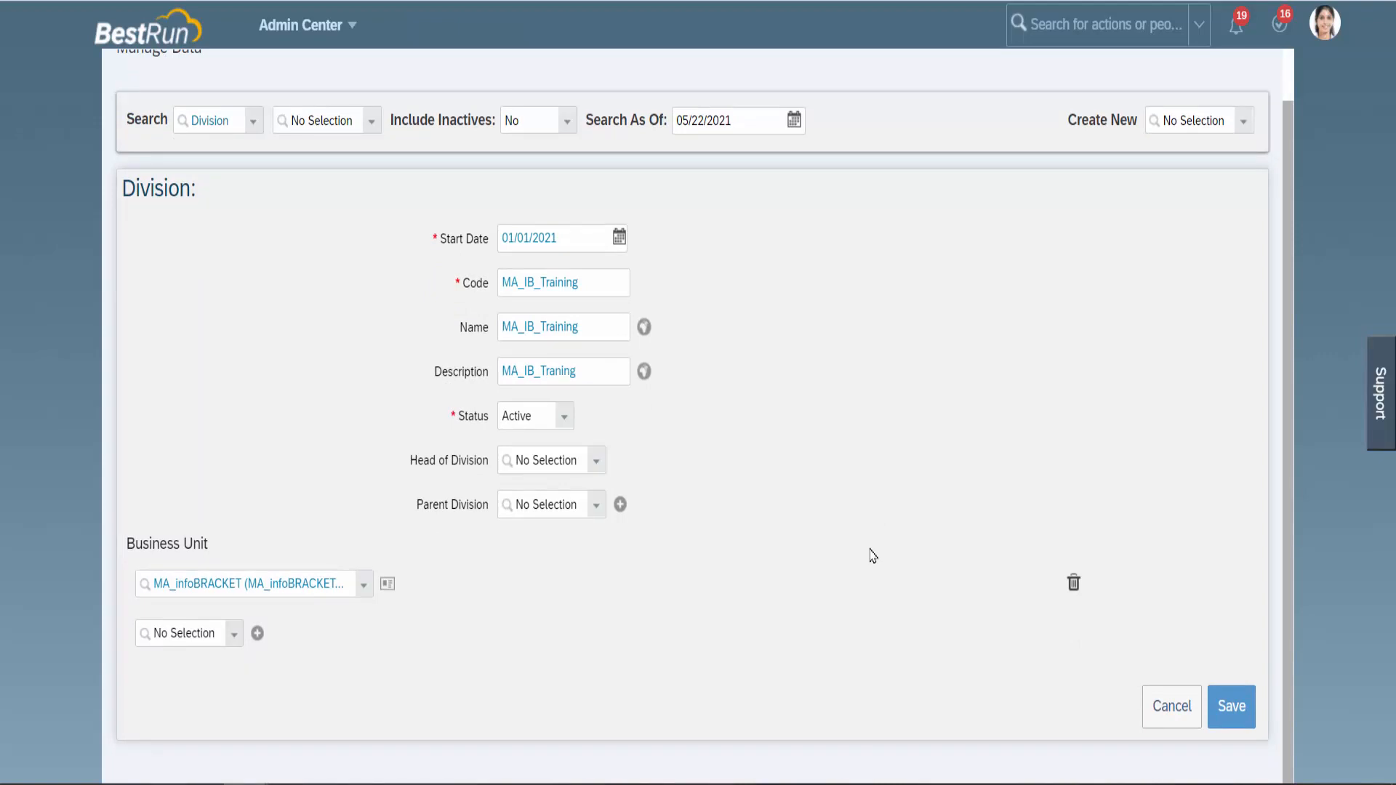
# Save division MA_IB_Training, then create a new Department record from the Create New combo.
pyautogui.click(1235, 706)
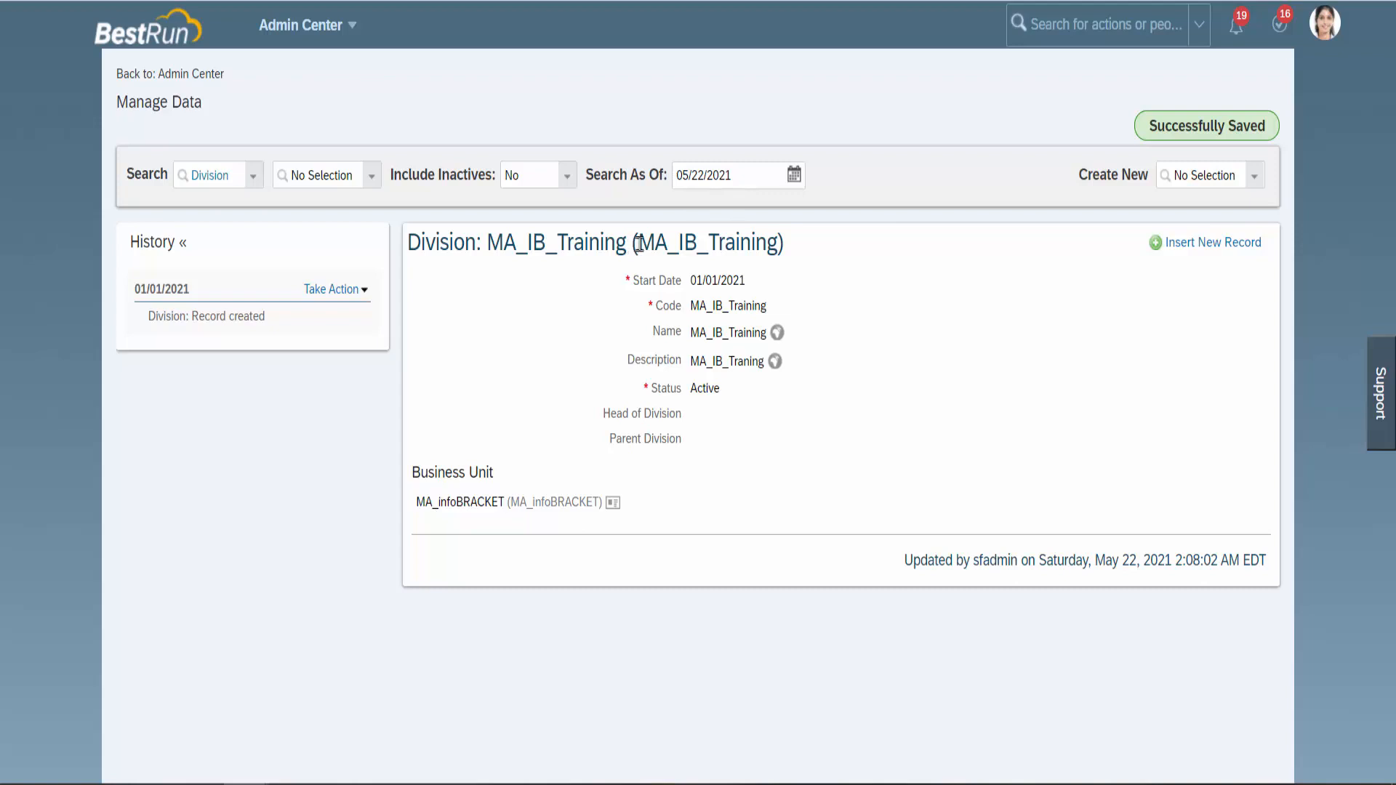
pyautogui.moveTo(638, 243); pyautogui.dragTo(776, 241)
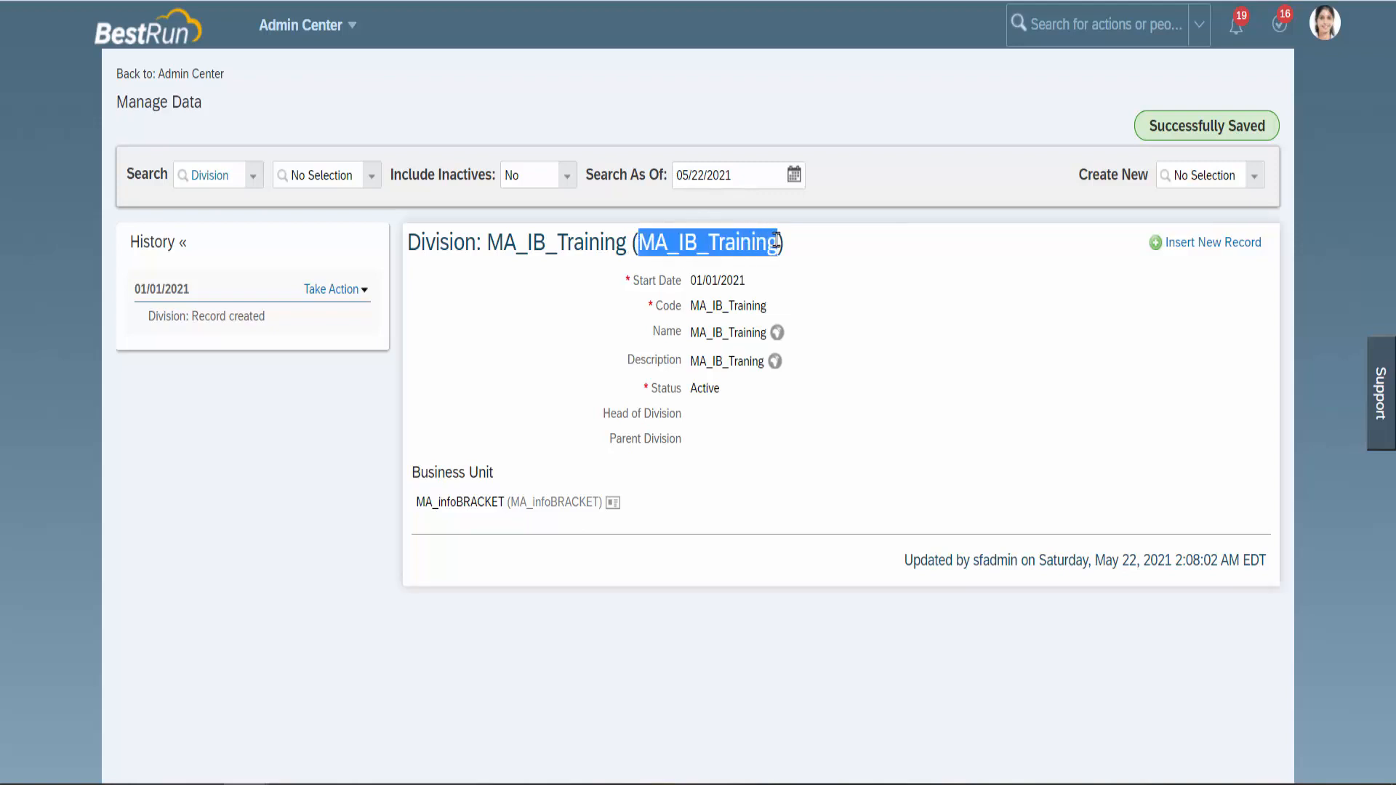
pyautogui.click(1184, 175)
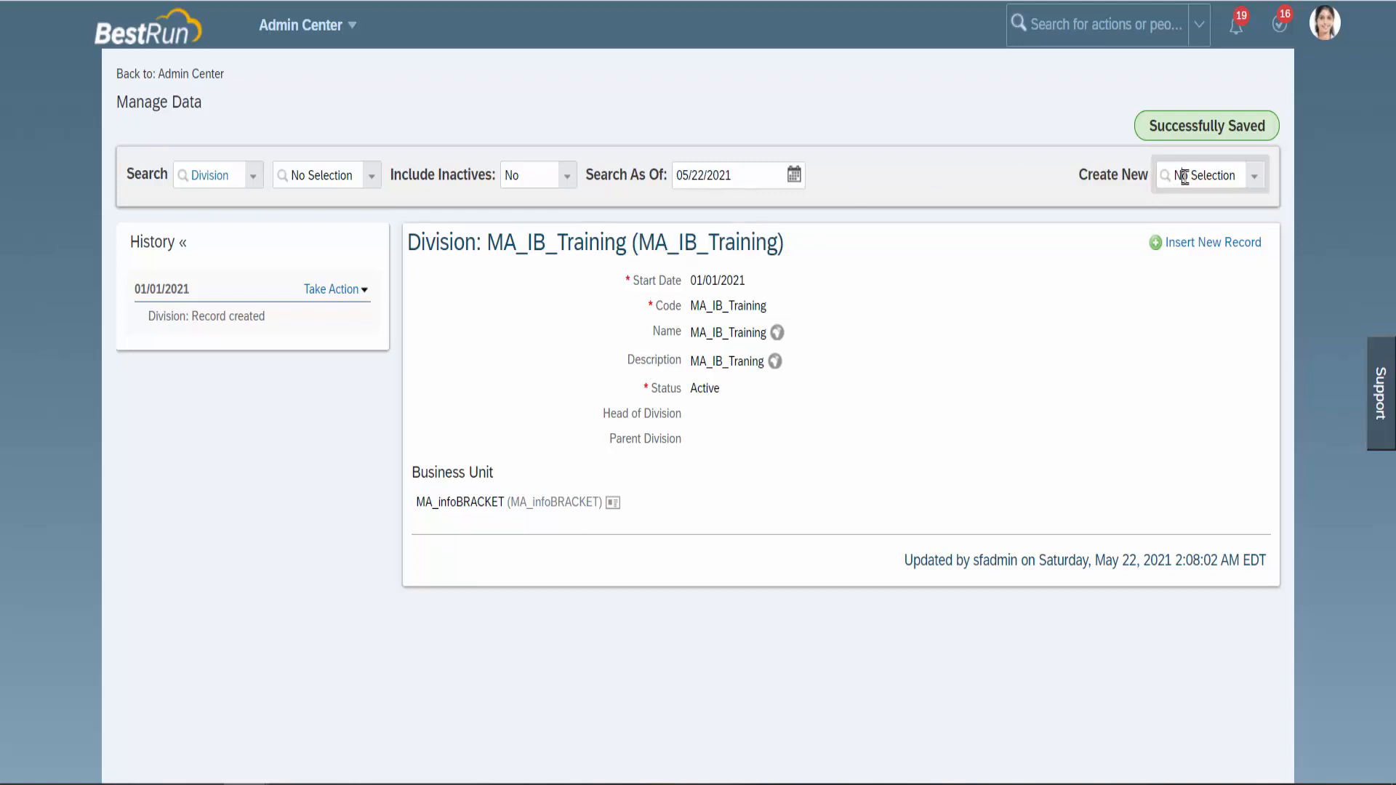
pyautogui.write('Depa')
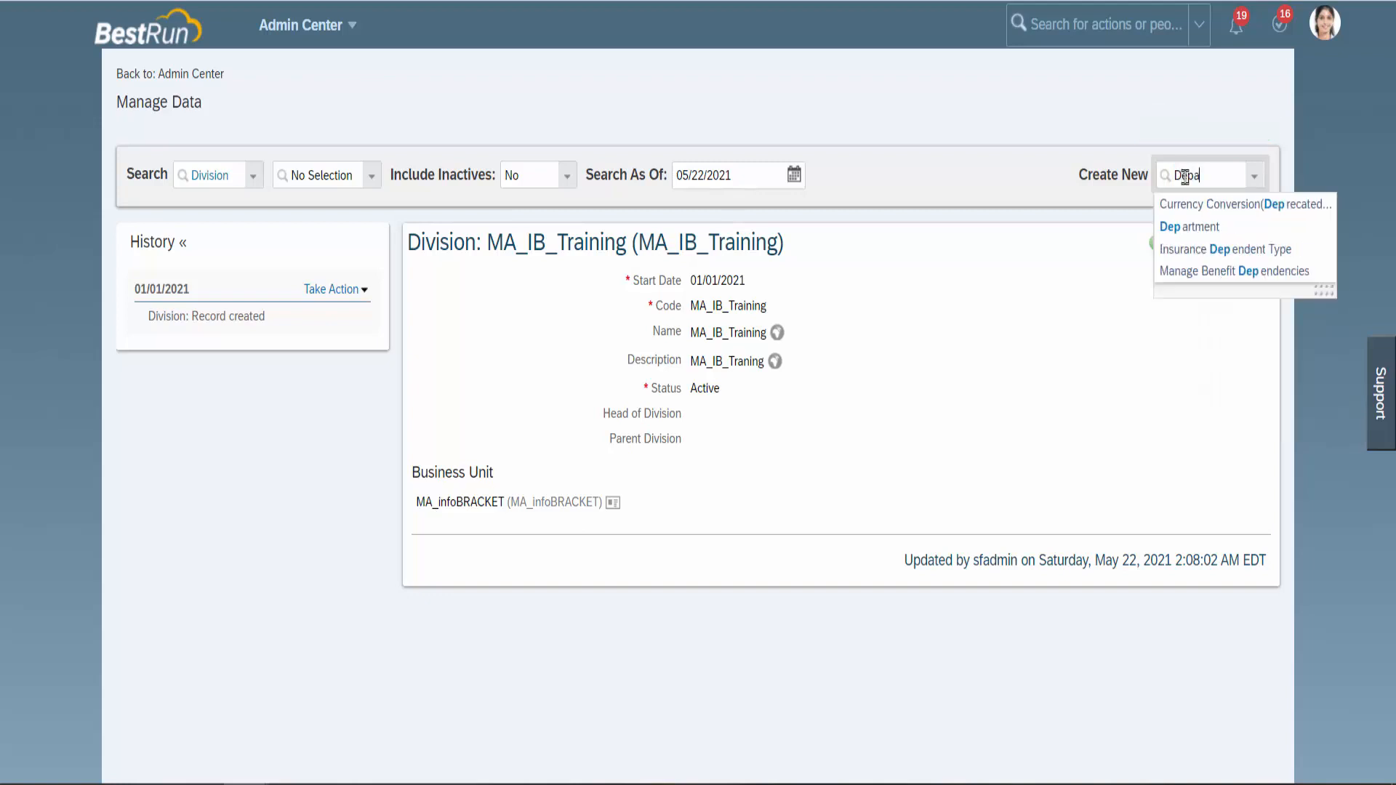
pyautogui.click(1179, 207)
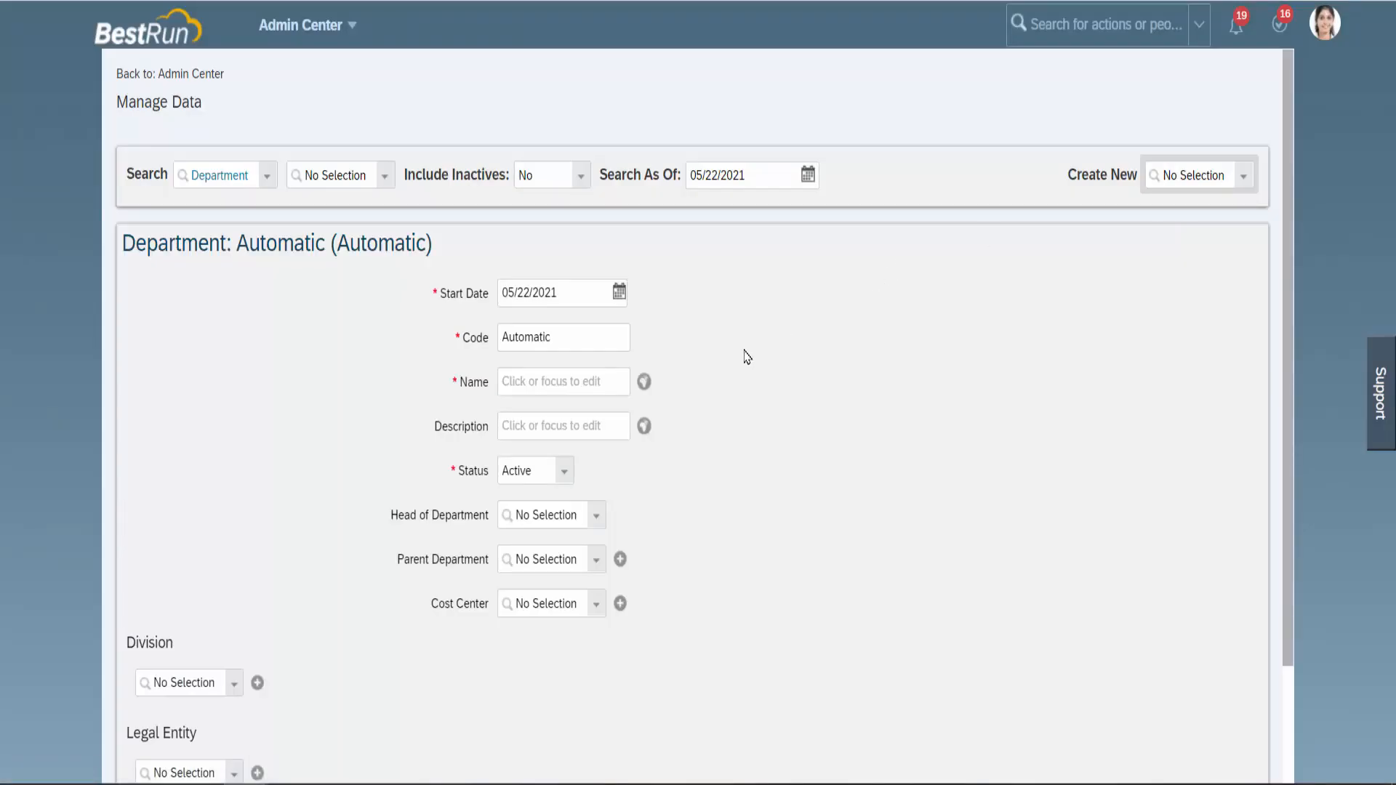
# Set the department start date to 01/01/2021.
pyautogui.click(619, 293)
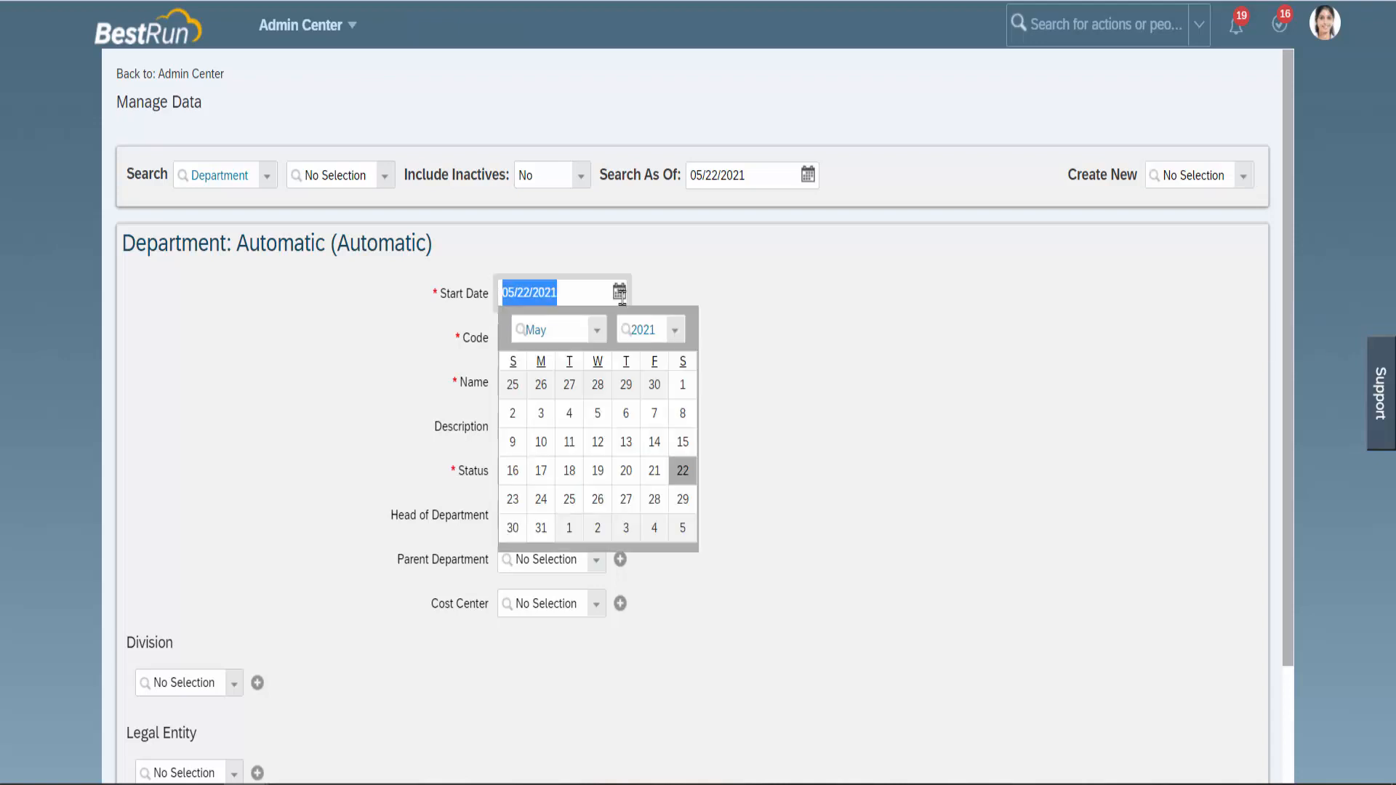
pyautogui.click(597, 330)
pyautogui.click(585, 361)
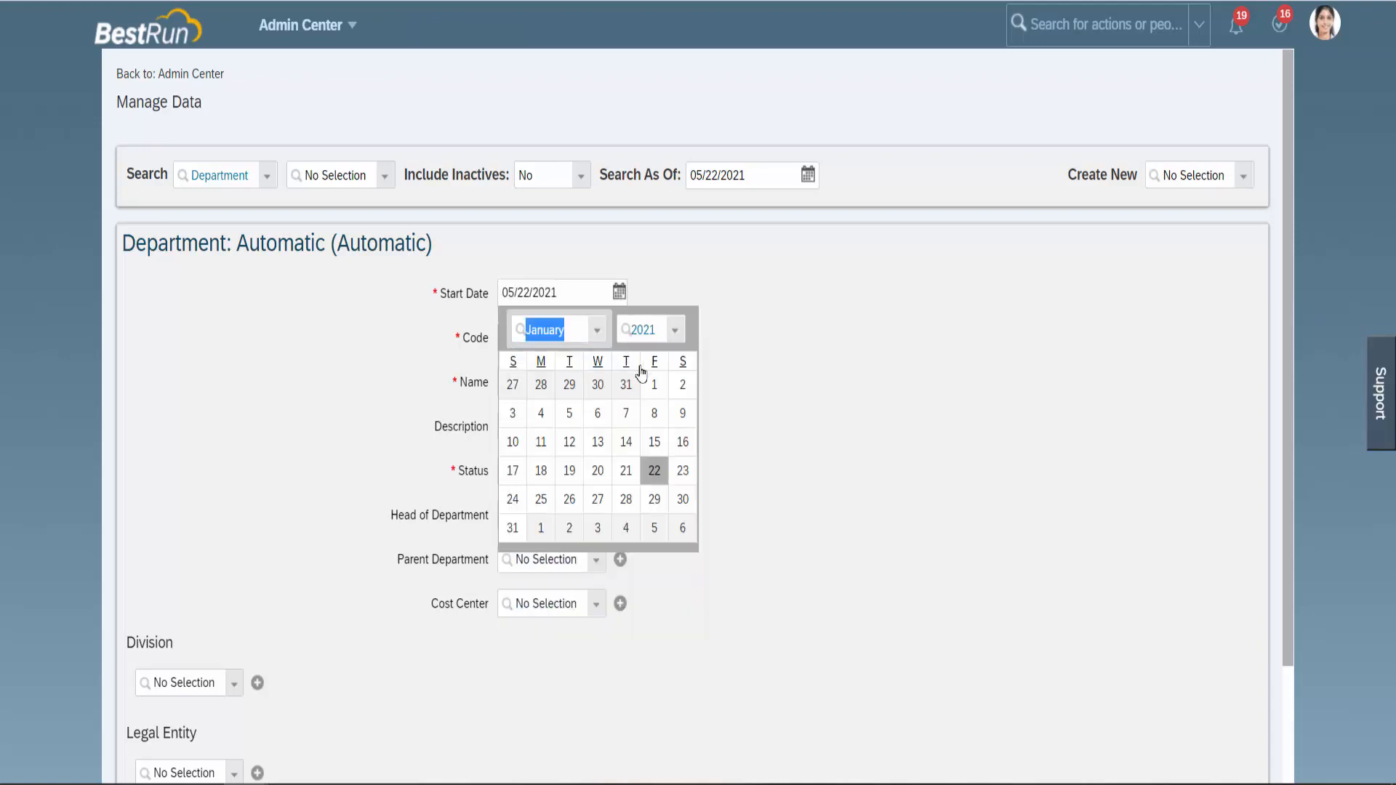
pyautogui.click(656, 389)
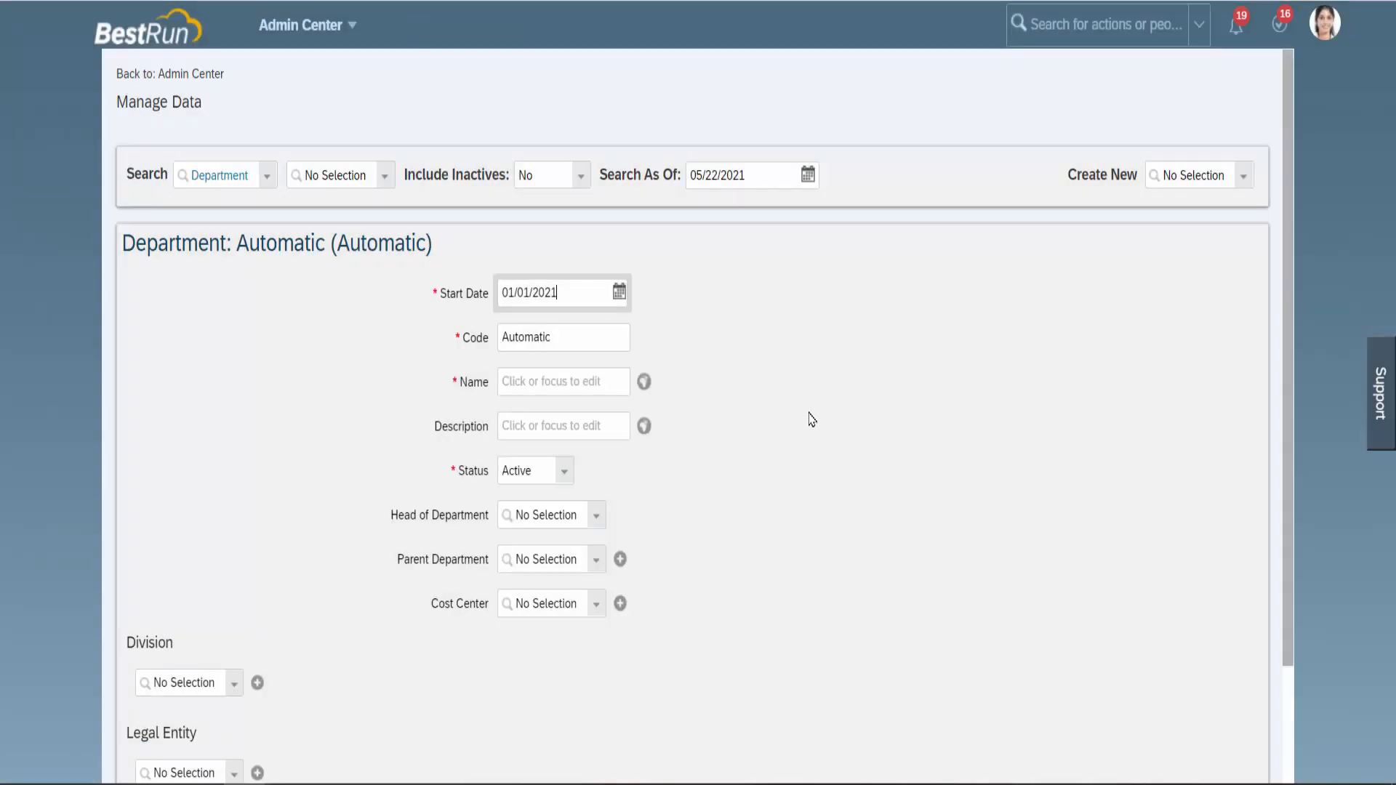
# Replace the Automatic department code with MA_IB_SF(EC).
pyautogui.click(604, 341)
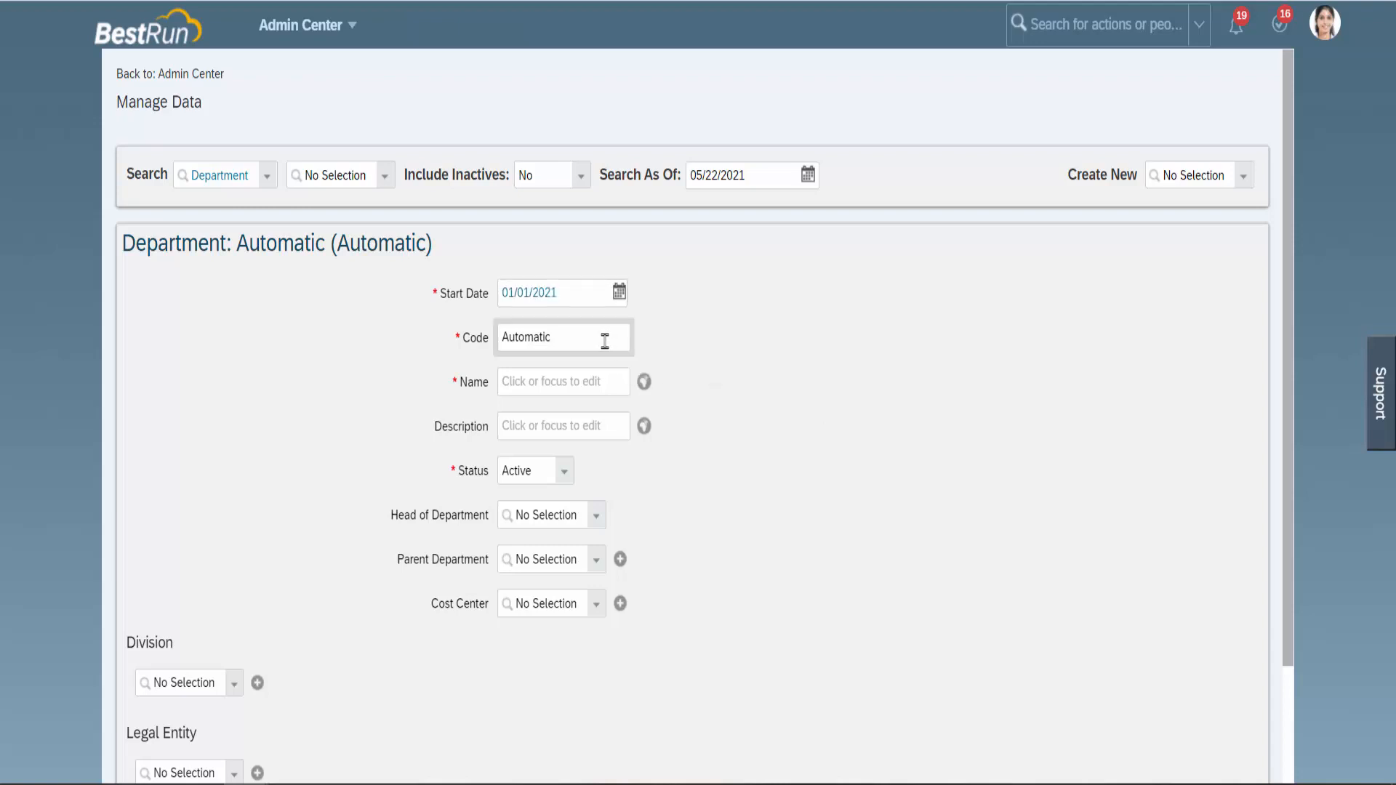
pyautogui.press('BackSpace')
pyautogui.press('BackSpace')
pyautogui.press('BackSpace')
pyautogui.press('BackSpace')
pyautogui.press('BackSpace')
pyautogui.press('BackSpace')
pyautogui.press('BackSpace')
pyautogui.press('BackSpace')
pyautogui.press('BackSpace')
pyautogui.write('MA_IB')
pyautogui.write('_S')
# Enter MA_IB_SF(EC) as name, copy it into Description, and keep Status Active.
pyautogui.click(575, 386)
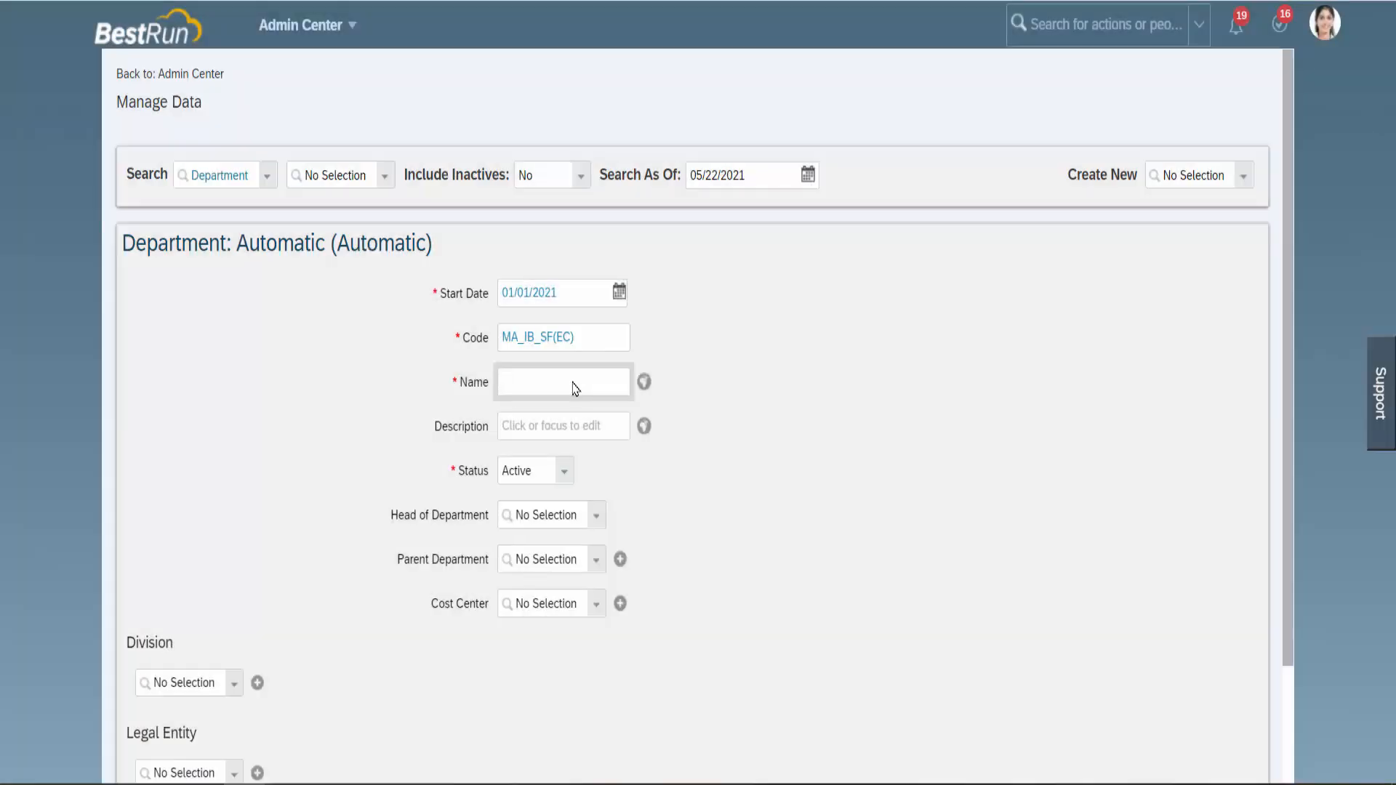
pyautogui.write('MA_IB_SF(EC)')
pyautogui.moveTo(578, 383); pyautogui.dragTo(483, 385)
pyautogui.hotkey('ctrl', 'c')
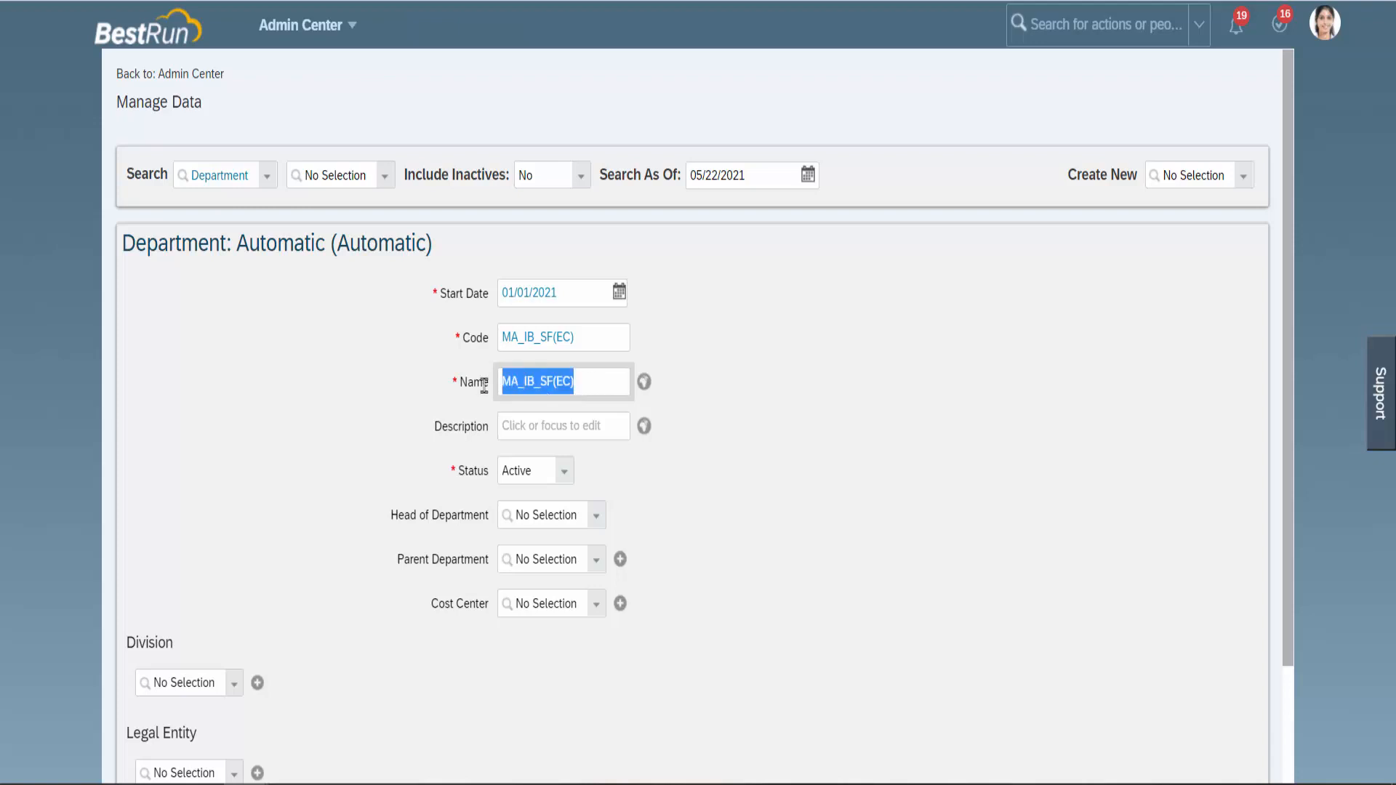
pyautogui.click(534, 420)
pyautogui.hotkey('ctrl', 'v')
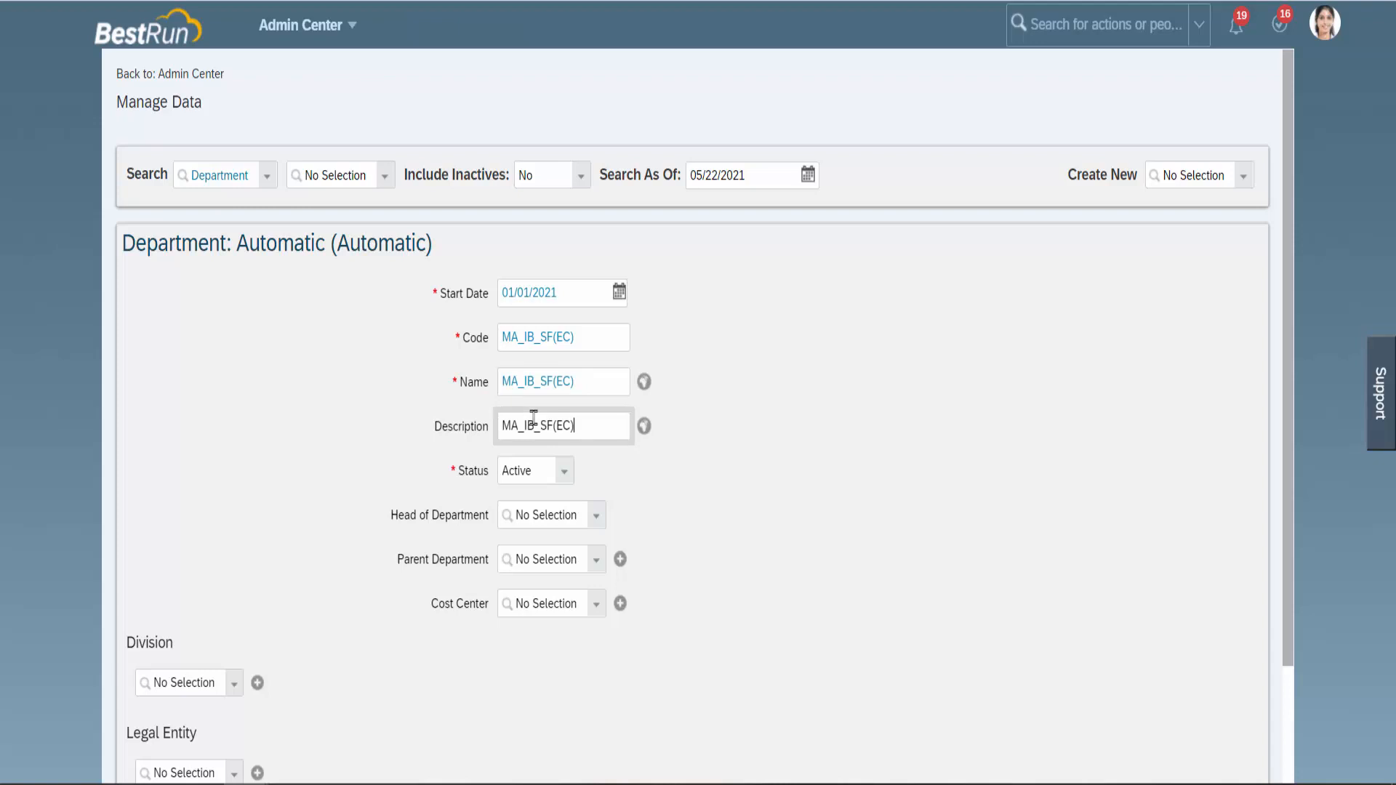
pyautogui.click(720, 523)
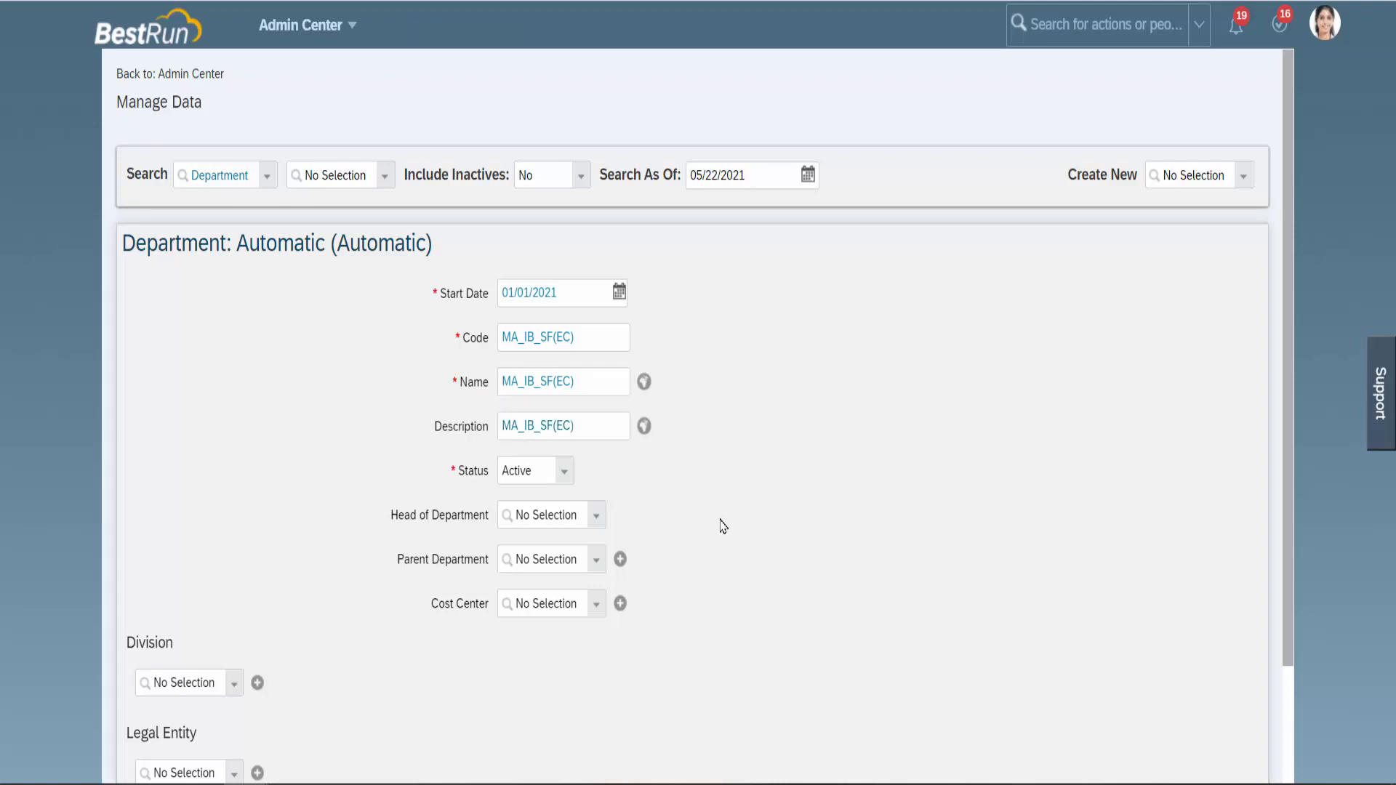
pyautogui.click(567, 476)
pyautogui.click(549, 495)
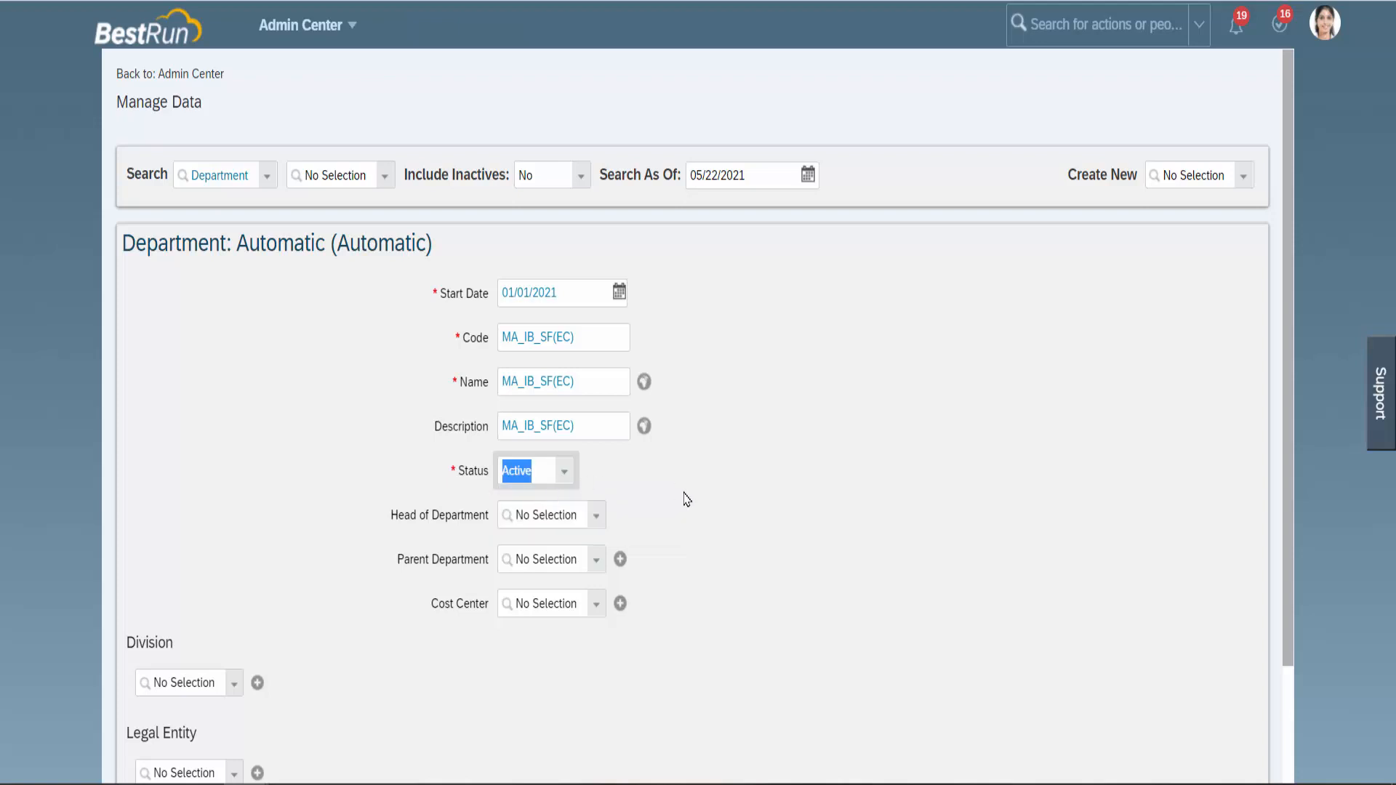
pyautogui.scroll(-2, 683, 499)
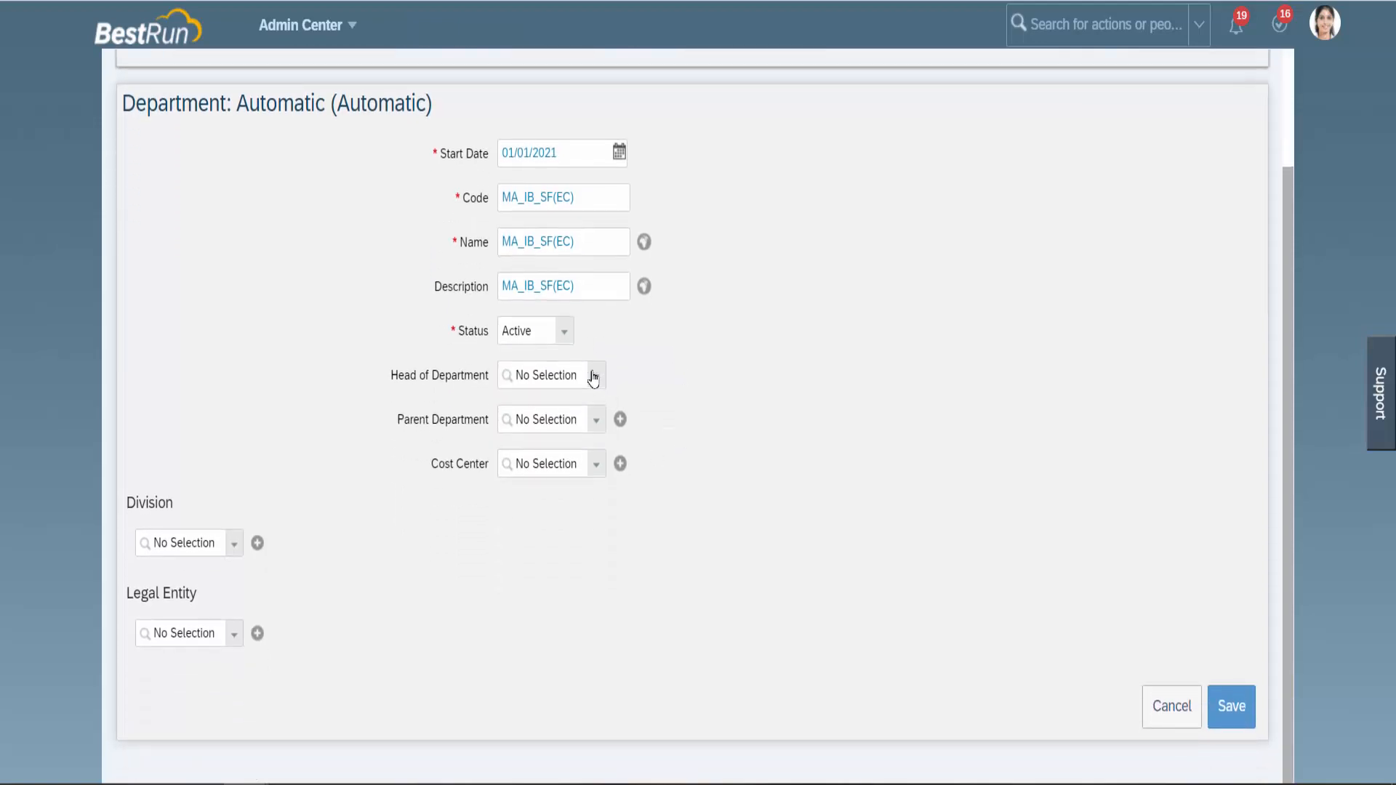
pyautogui.click(595, 378)
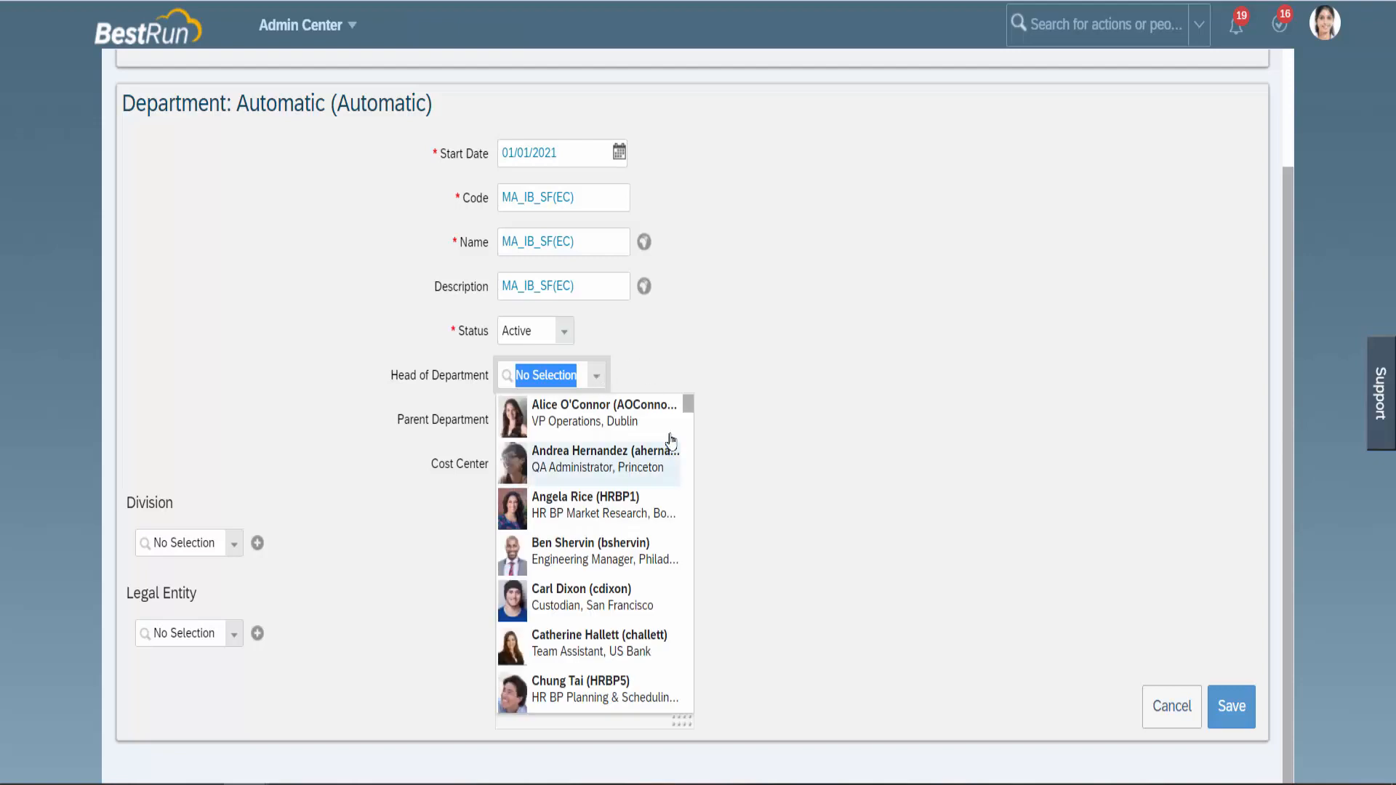
pyautogui.moveTo(689, 408)
pyautogui.mouseDown()
pyautogui.moveTo(689, 469)
pyautogui.moveTo(688, 403)
pyautogui.mouseUp()
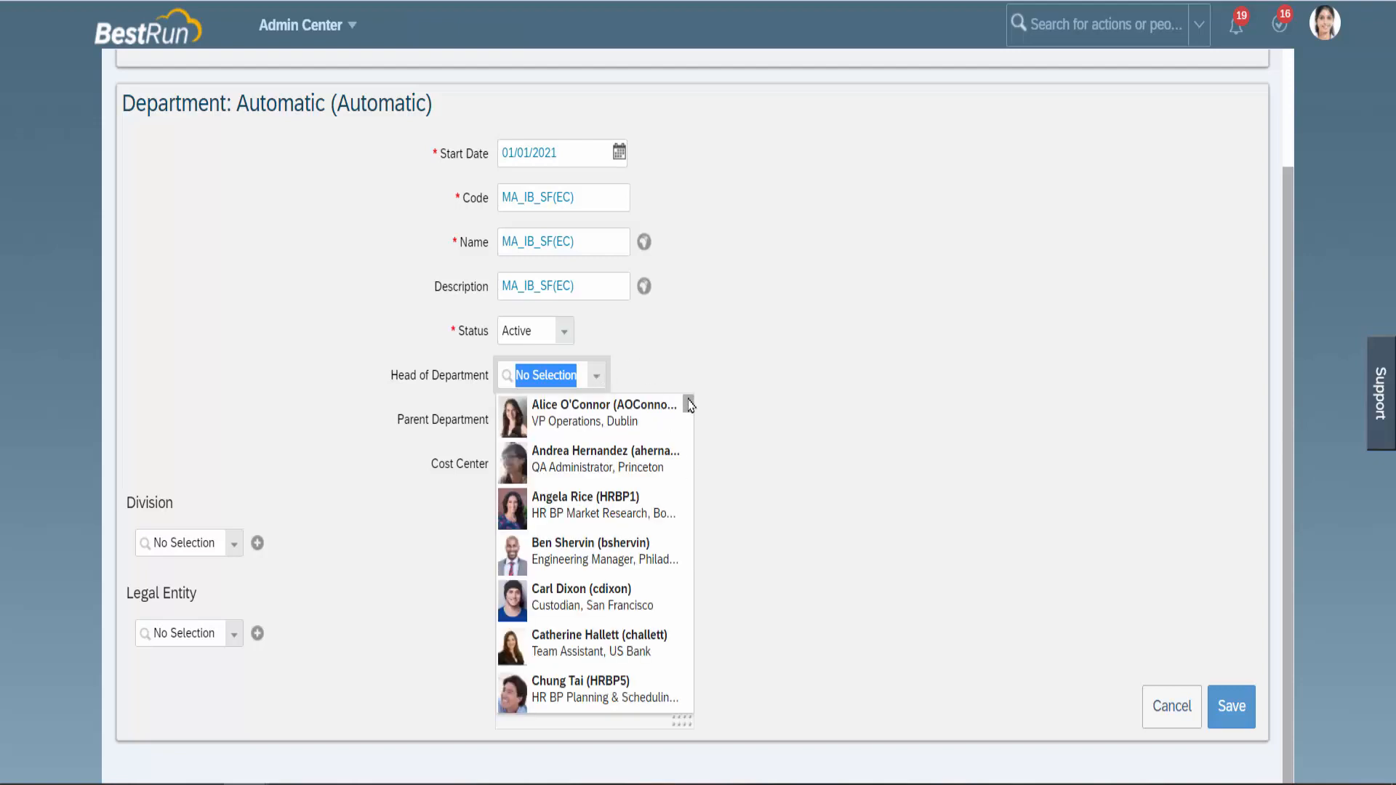
pyautogui.click(733, 372)
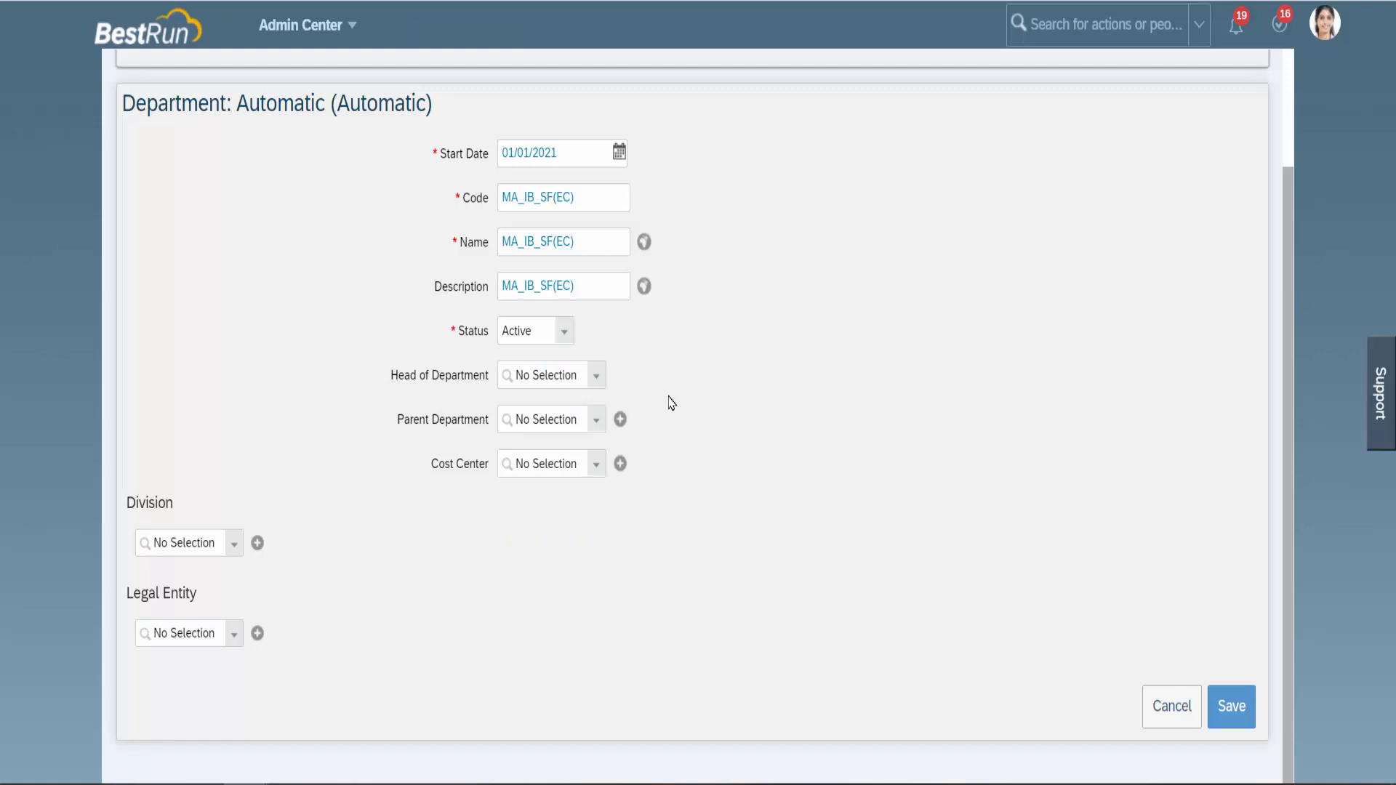
pyautogui.click(596, 427)
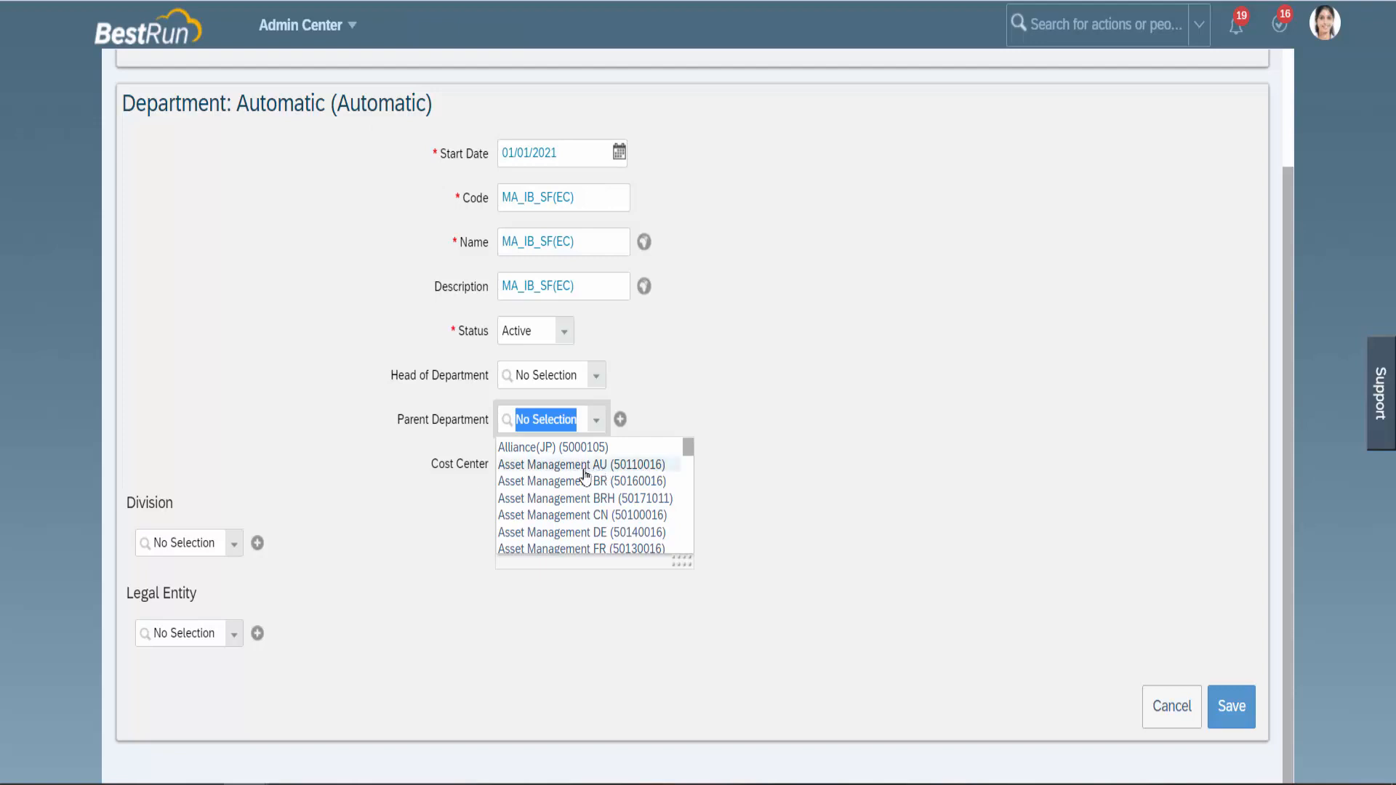
pyautogui.click(853, 434)
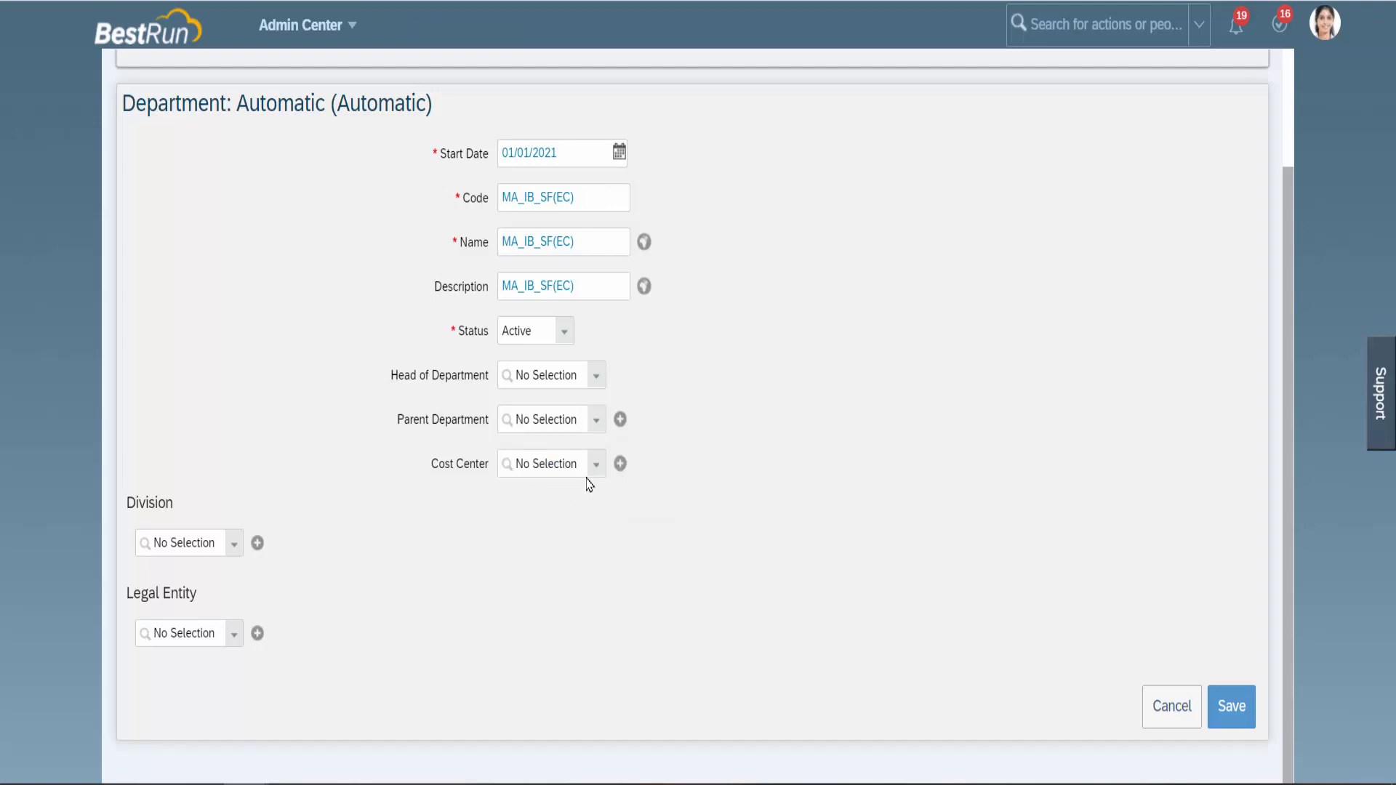
pyautogui.click(511, 468)
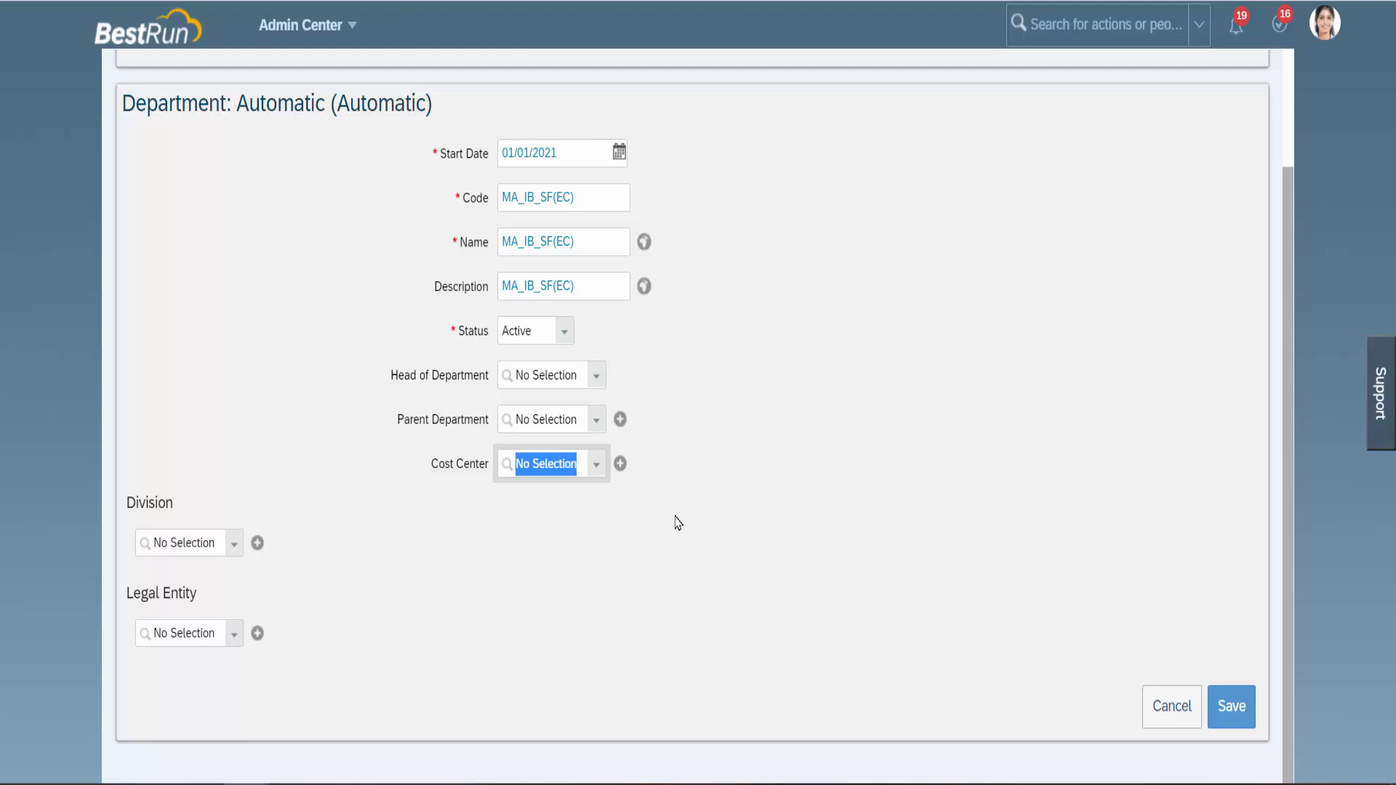
# Add a new cost center for the department with start date 01/01/2021.
pyautogui.click(620, 465)
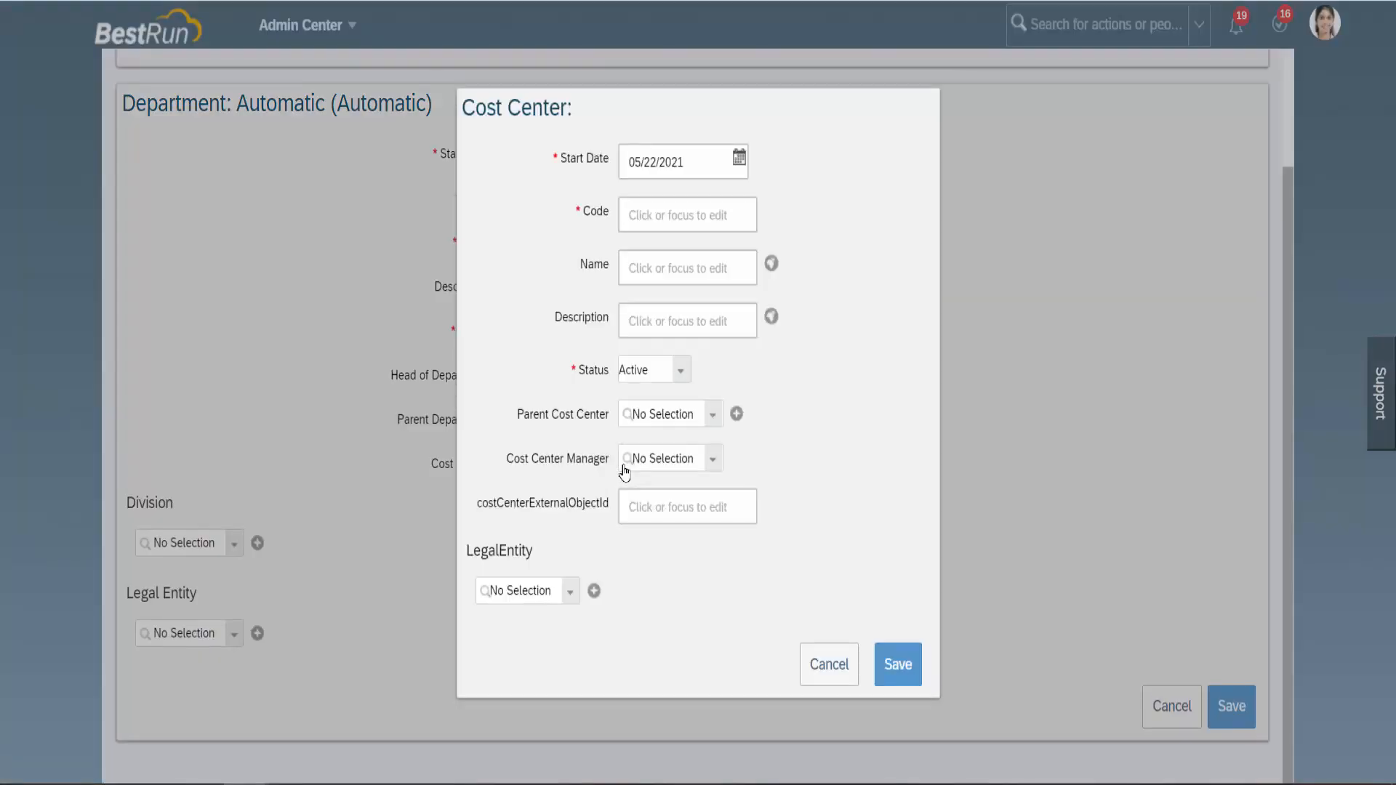
pyautogui.click(738, 156)
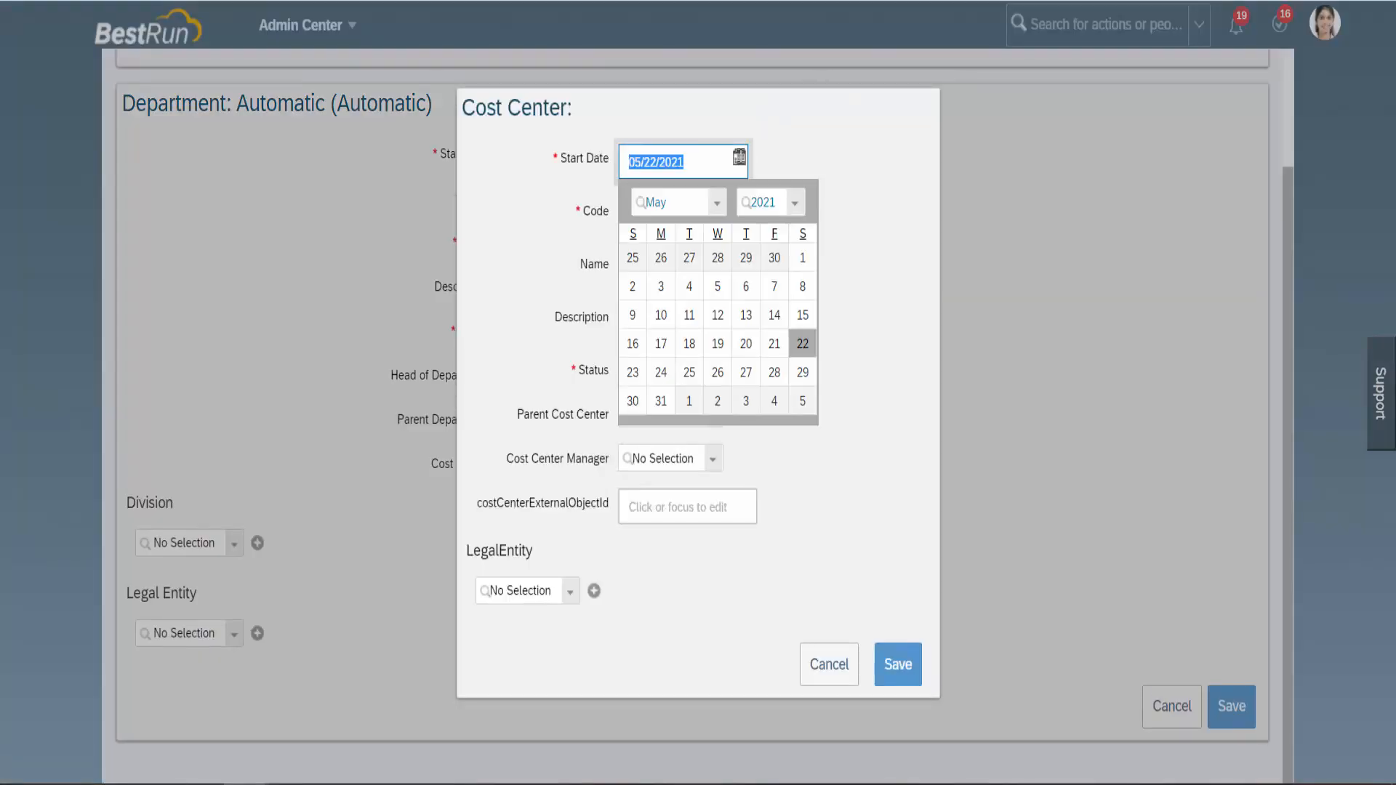
pyautogui.click(718, 205)
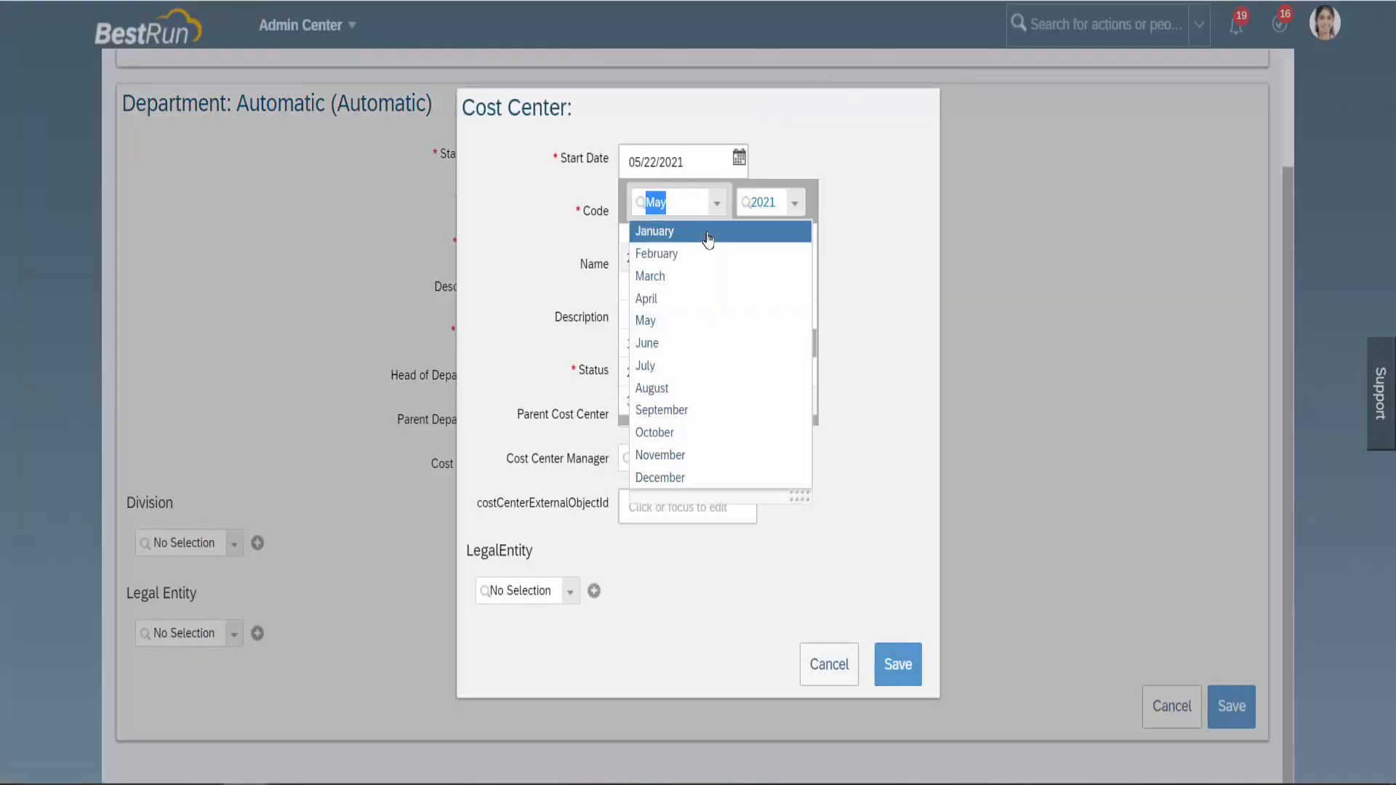
pyautogui.click(709, 233)
pyautogui.click(774, 259)
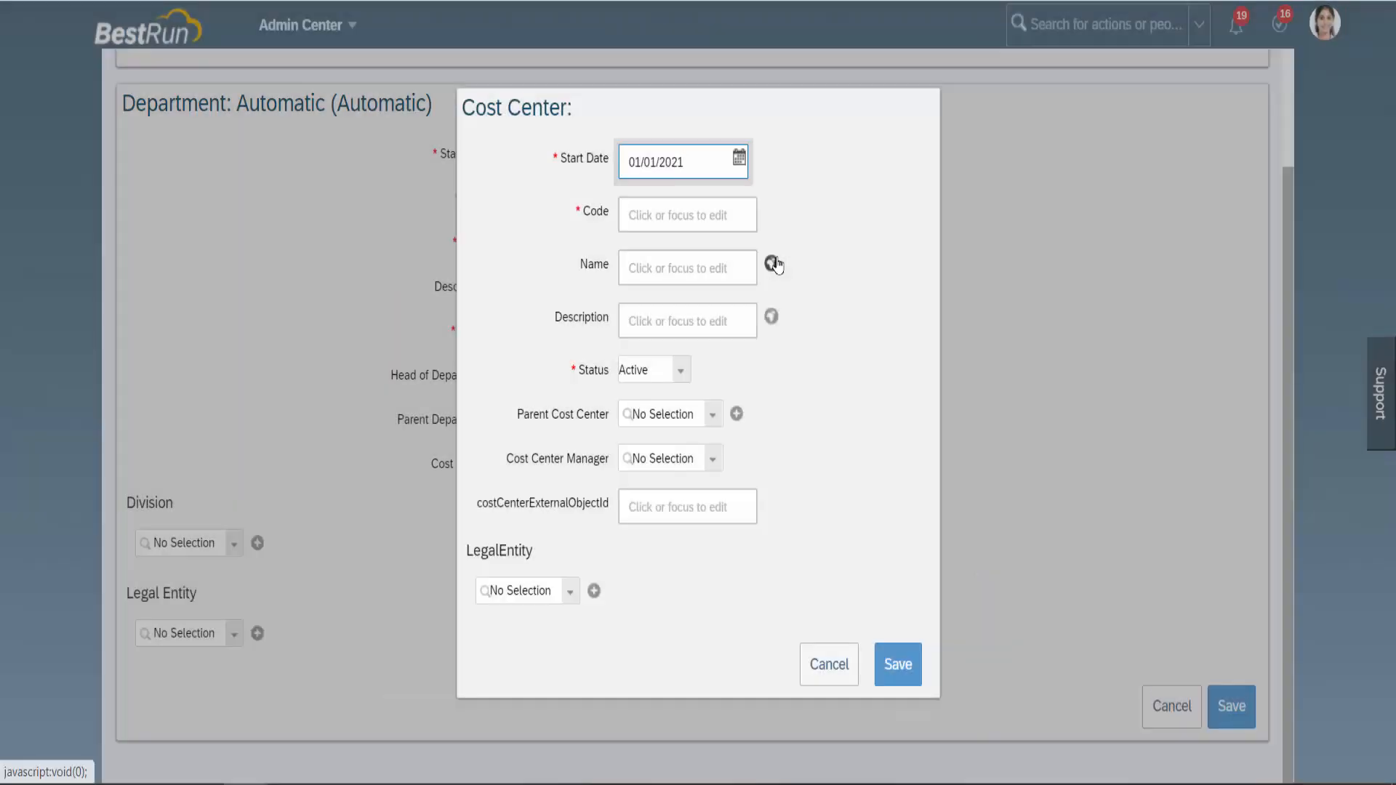
# Give the cost center code, name and description MA_7757.
pyautogui.click(695, 223)
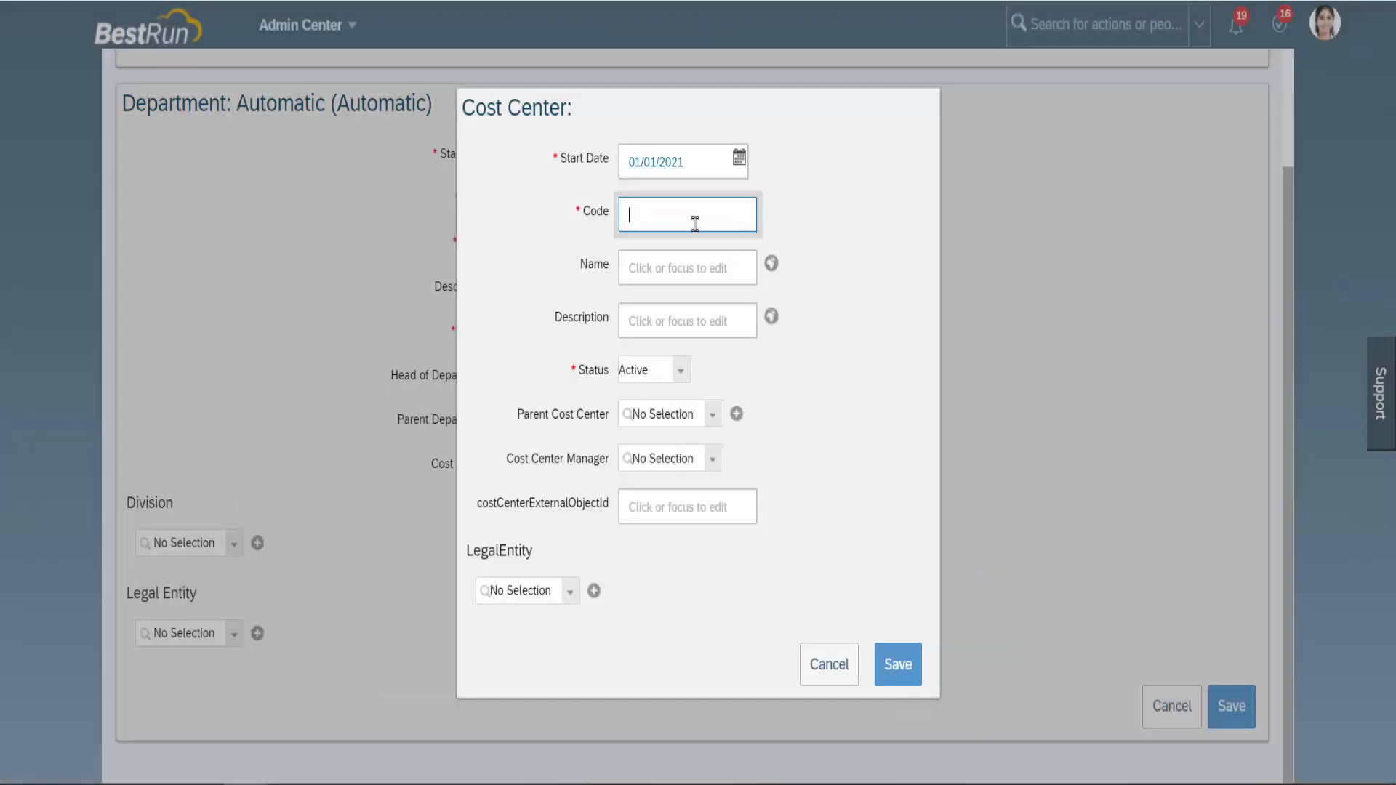
pyautogui.write('MA_')
pyautogui.write('7757')
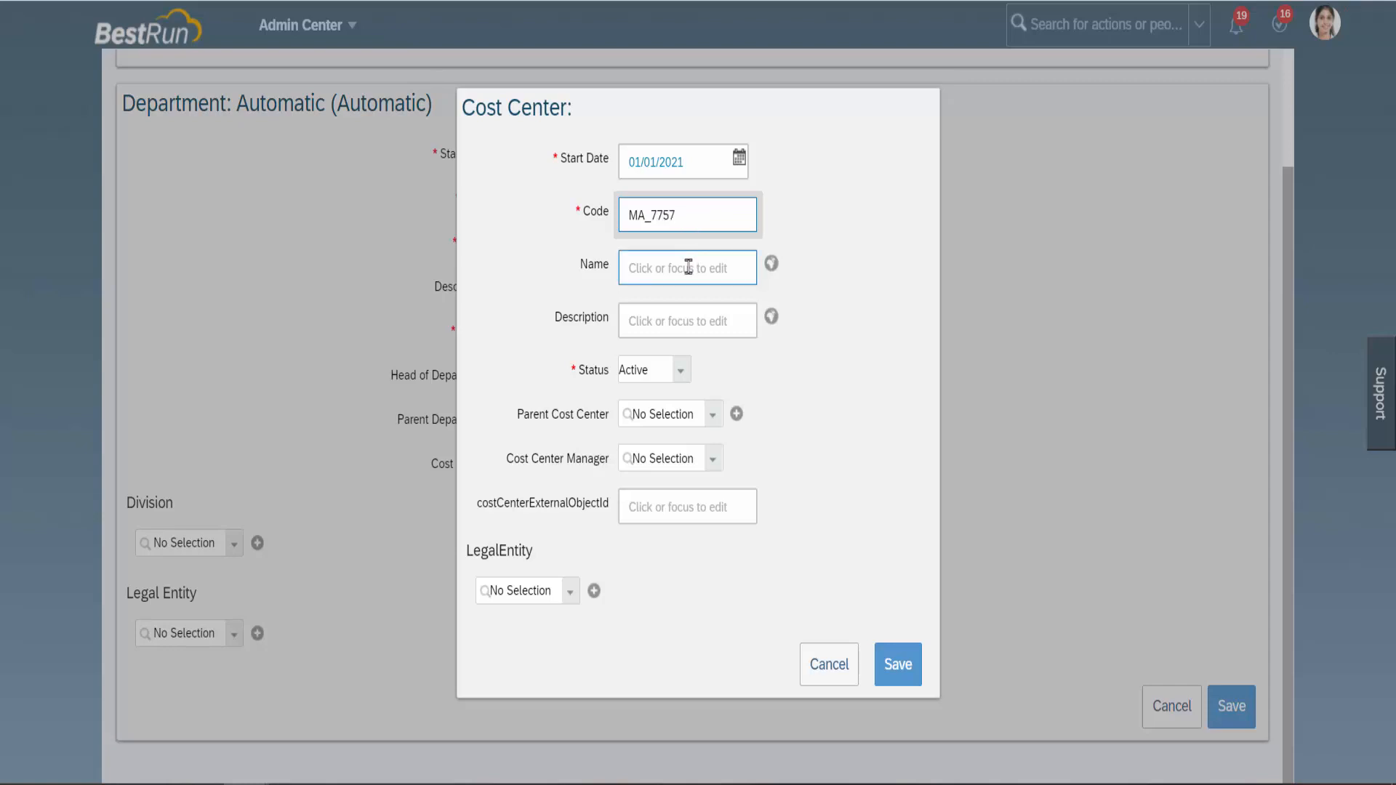
pyautogui.click(690, 272)
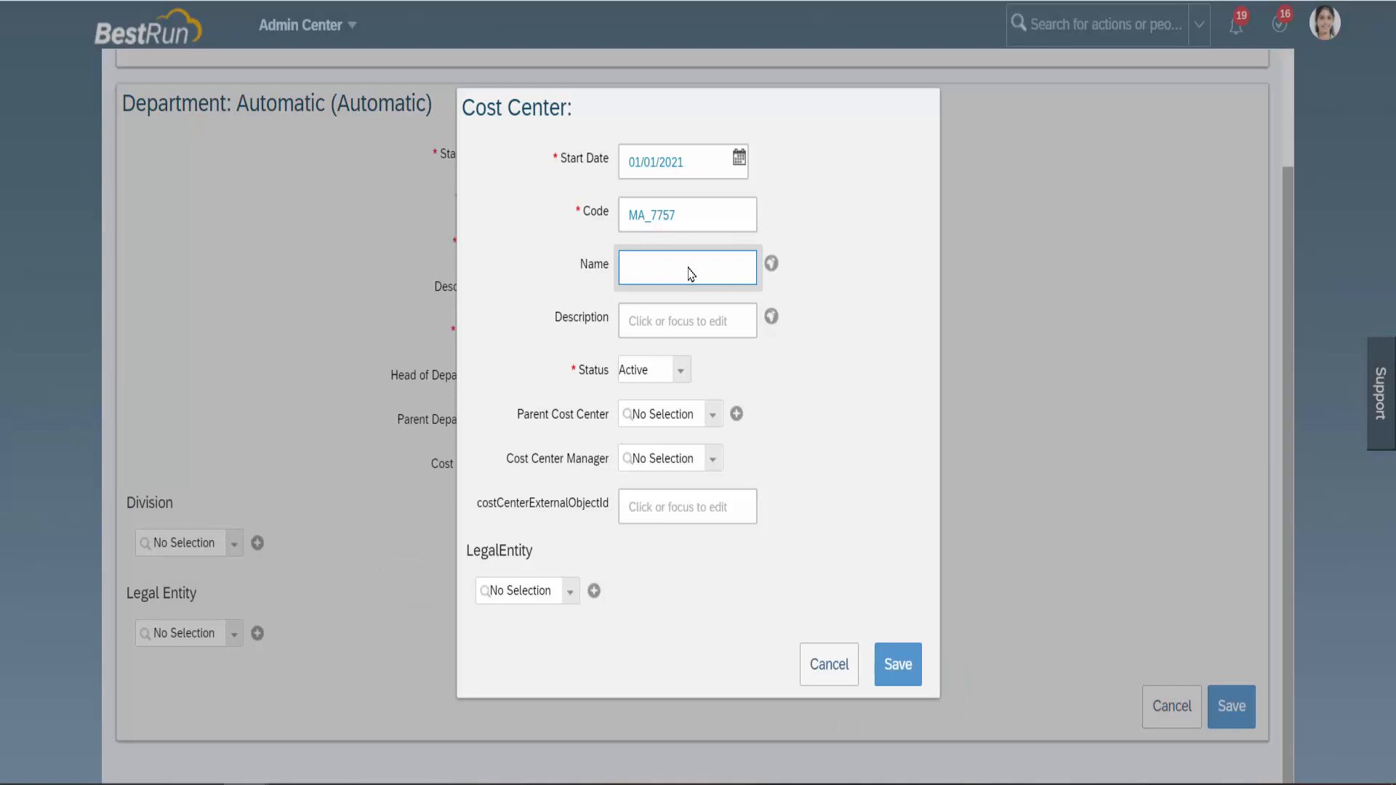
pyautogui.write('MA_7757')
pyautogui.click(672, 324)
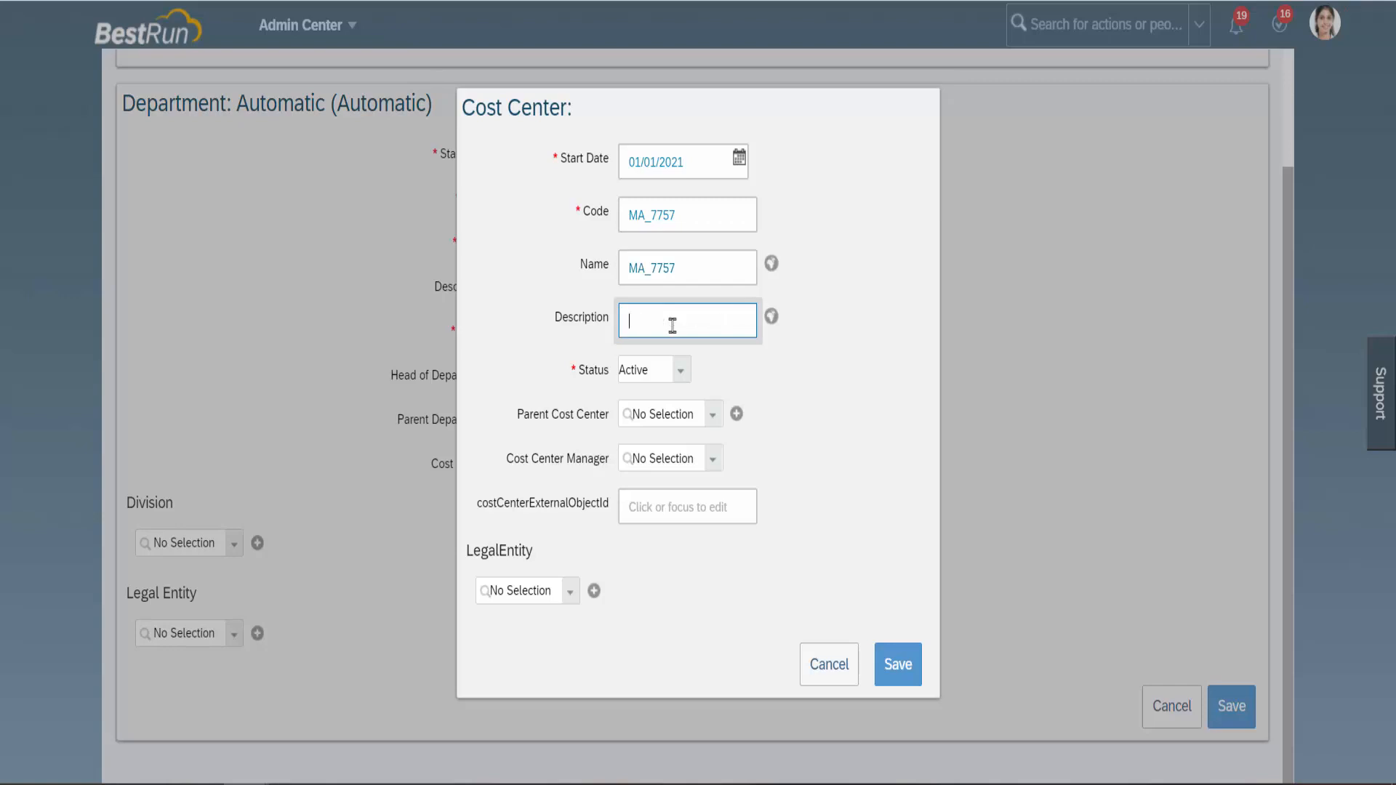
pyautogui.write('Cost Ce')
pyautogui.write('nt_HIR')
pyautogui.moveTo(710, 325); pyautogui.dragTo(622, 325)
pyautogui.write('MA_7757')
# Keep the cost center status Active and leave the manager empty.
pyautogui.click(680, 369)
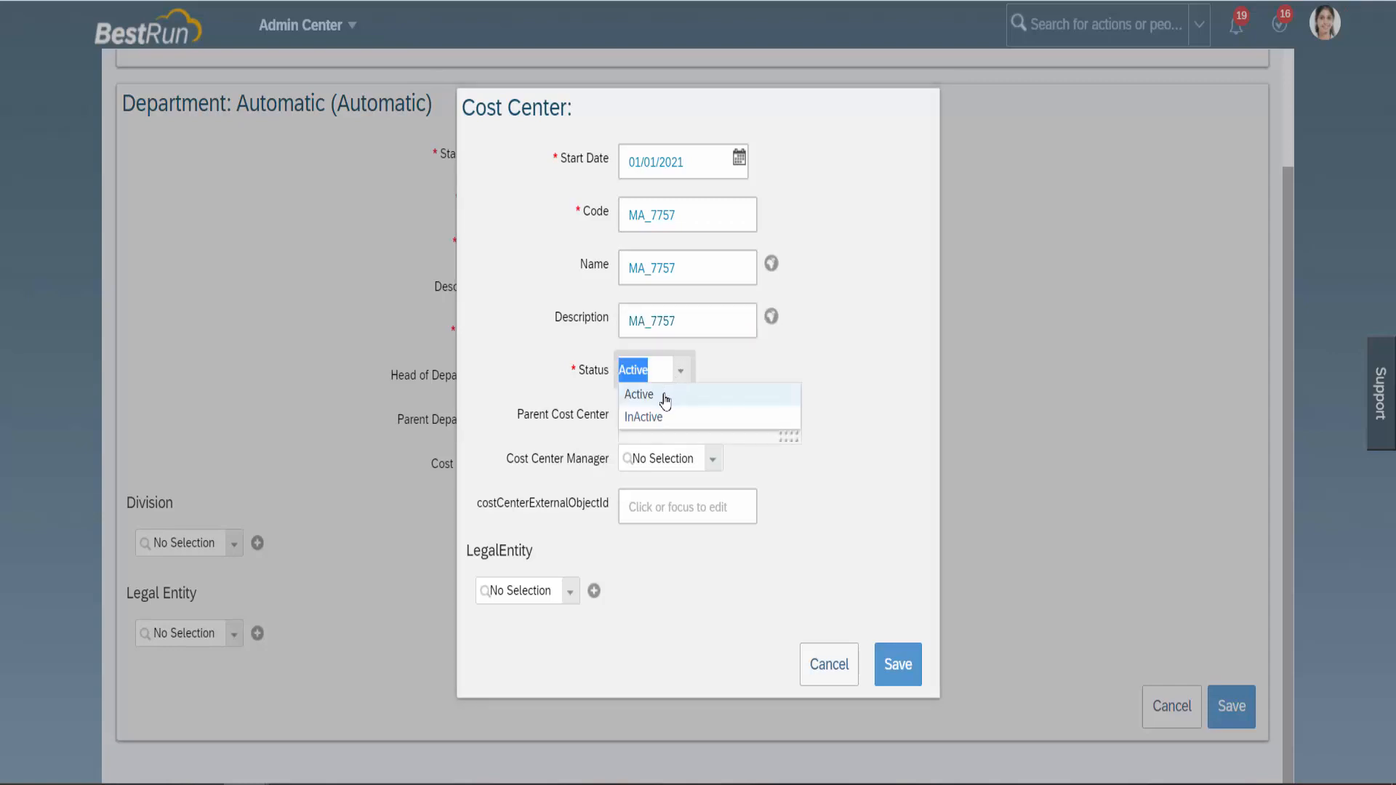
pyautogui.click(665, 396)
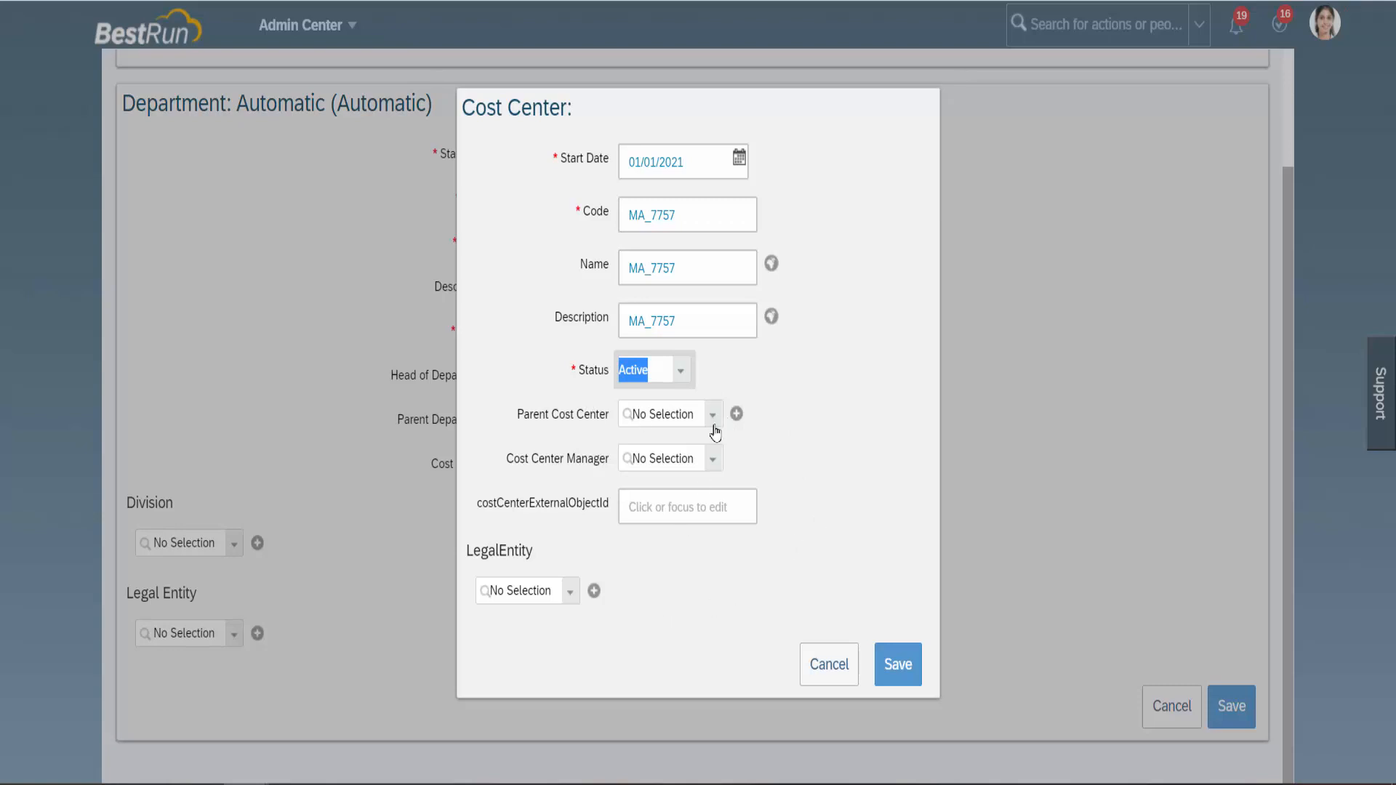
pyautogui.click(714, 461)
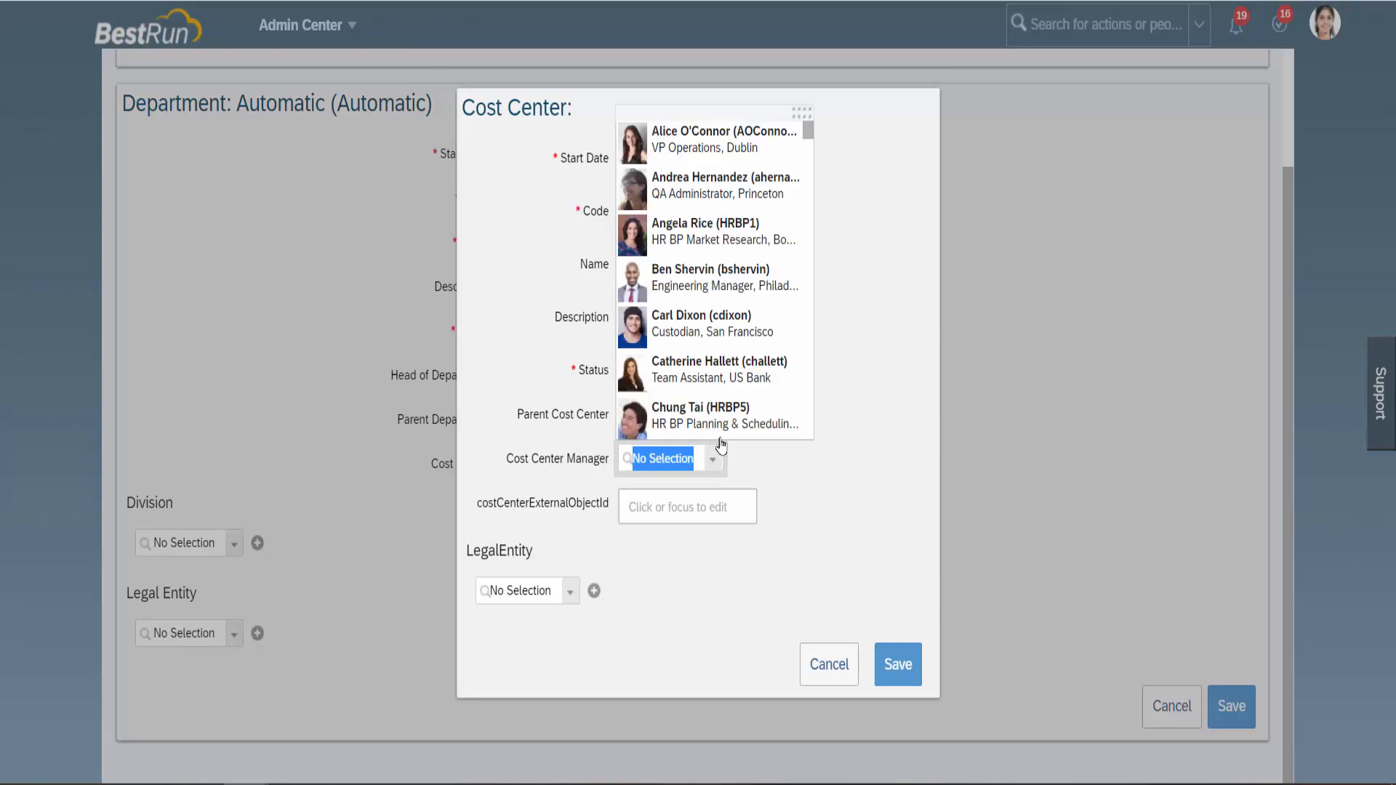
pyautogui.click(862, 328)
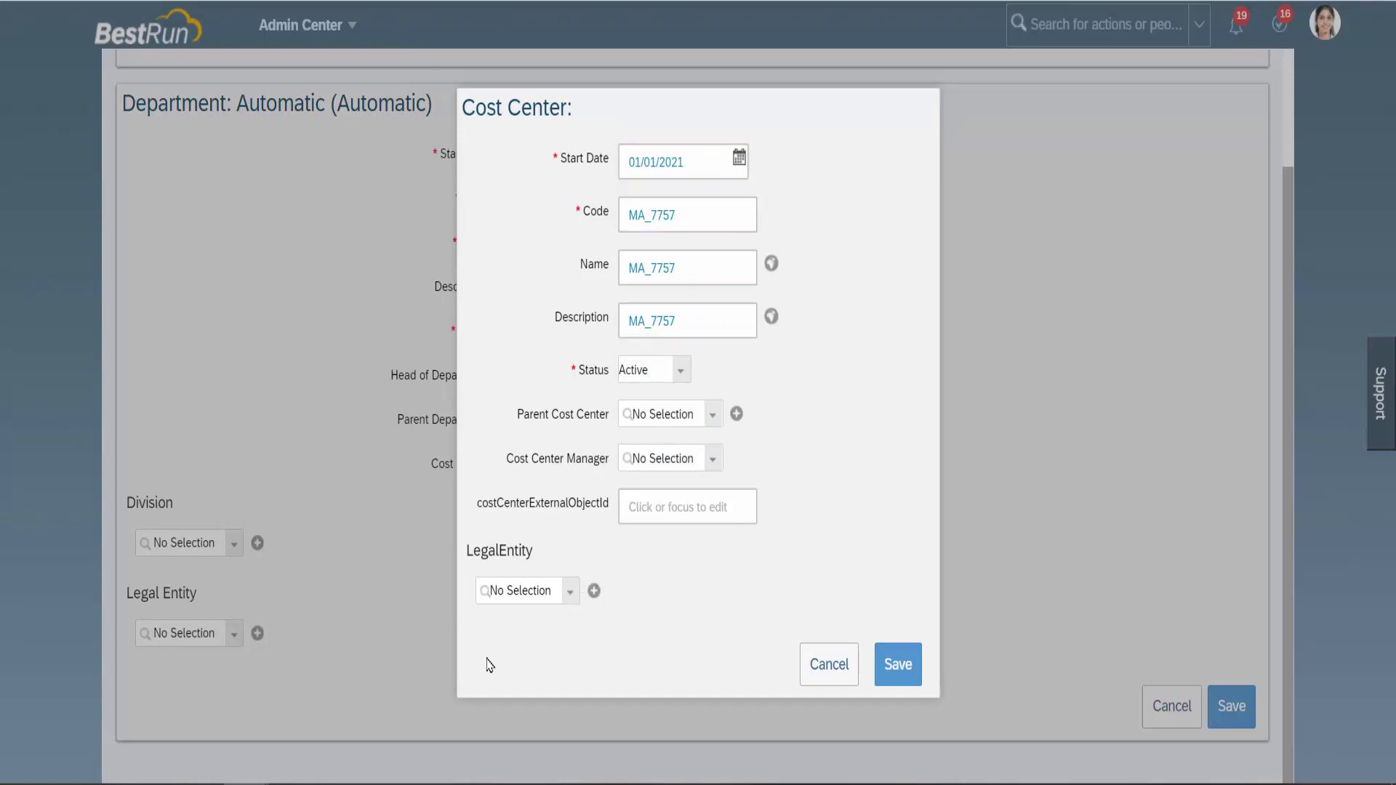
# Choose legal entity infoMATSY and leave the second legal entity empty.
pyautogui.click(571, 594)
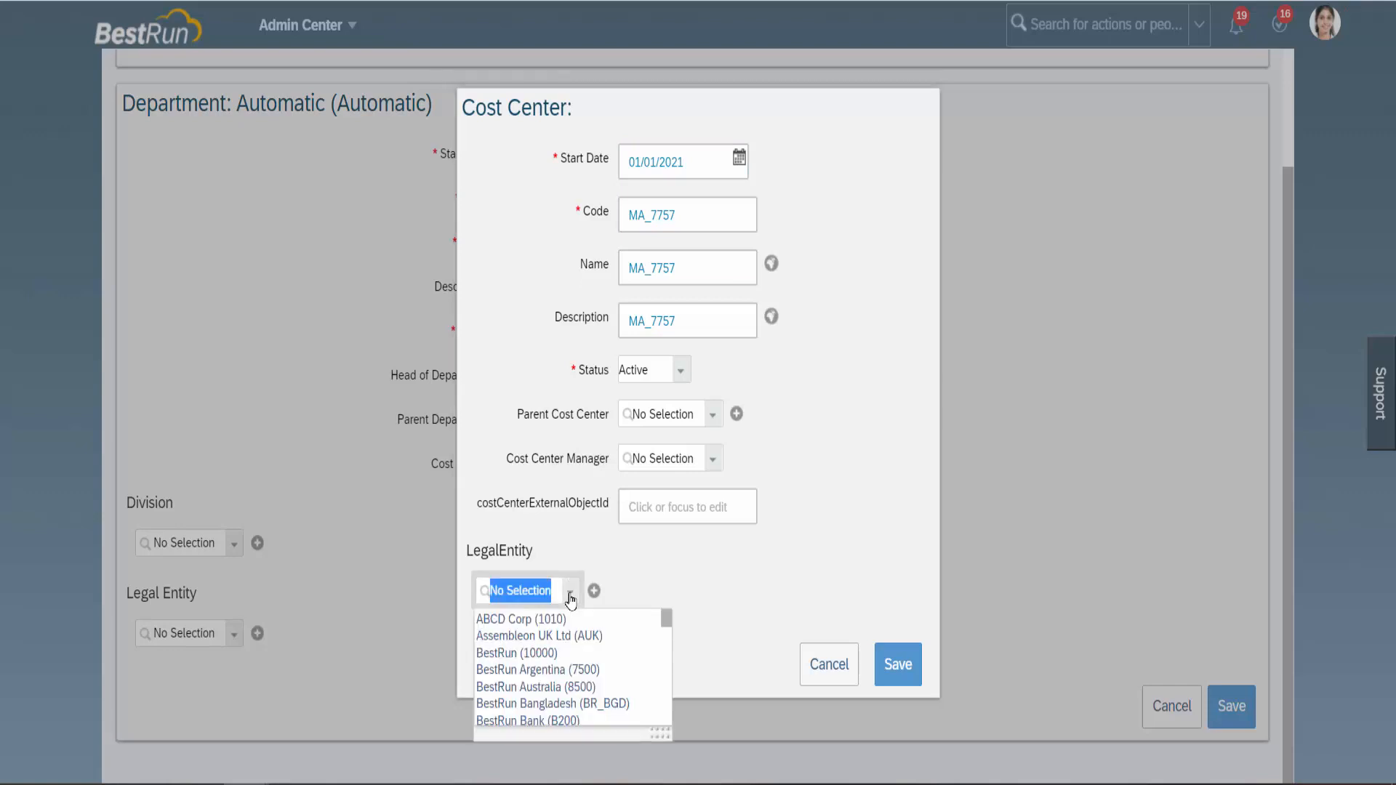
pyautogui.write('MA_')
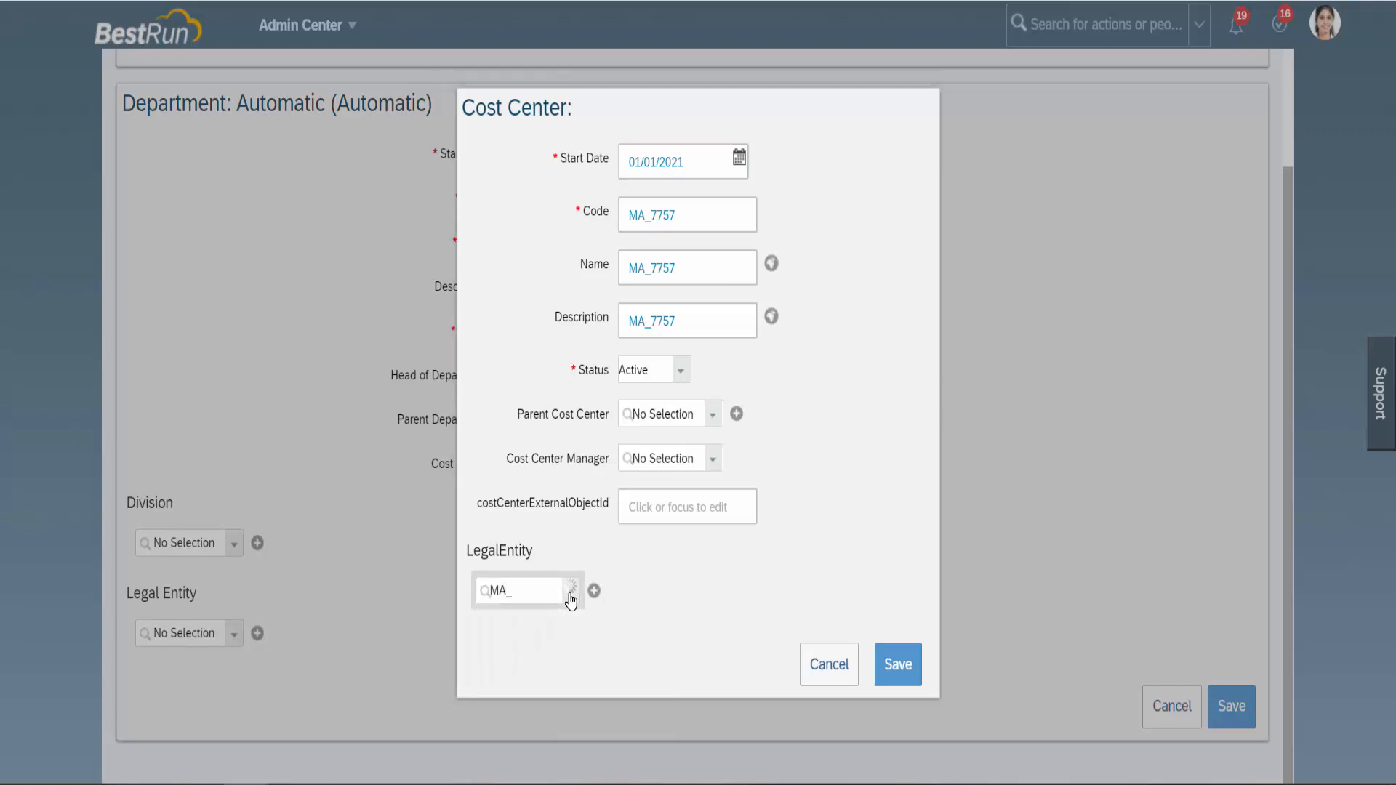
pyautogui.write('inf')
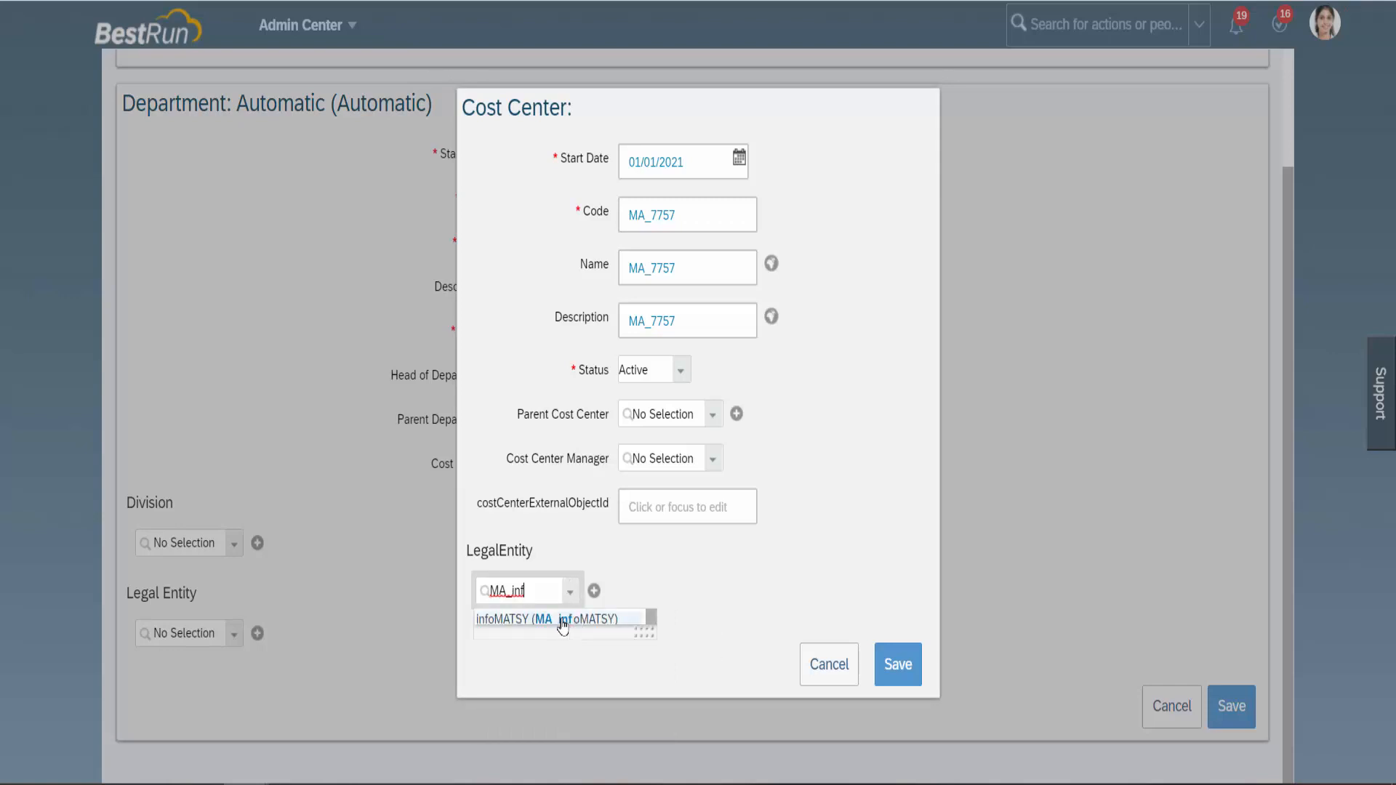
pyautogui.click(562, 623)
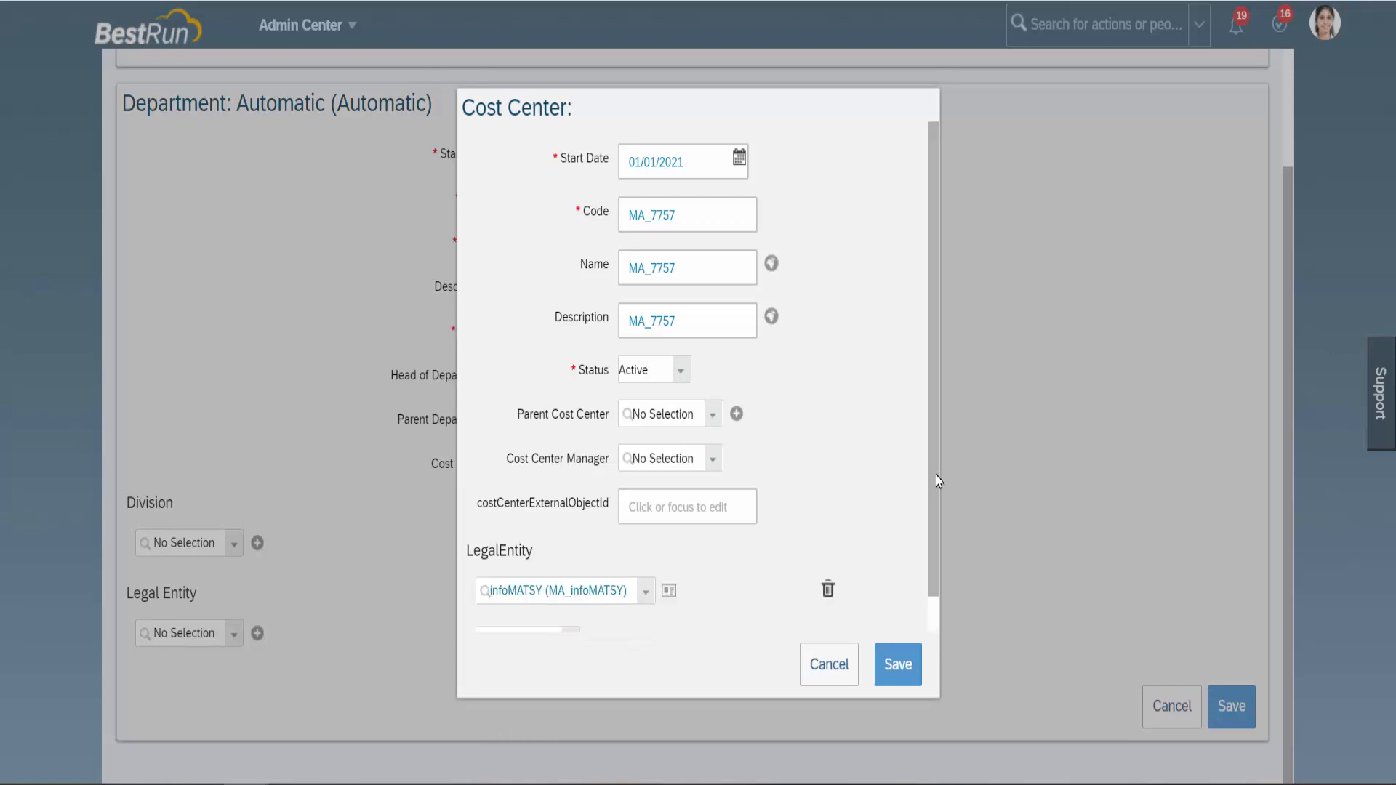
pyautogui.moveTo(934, 478); pyautogui.dragTo(937, 561)
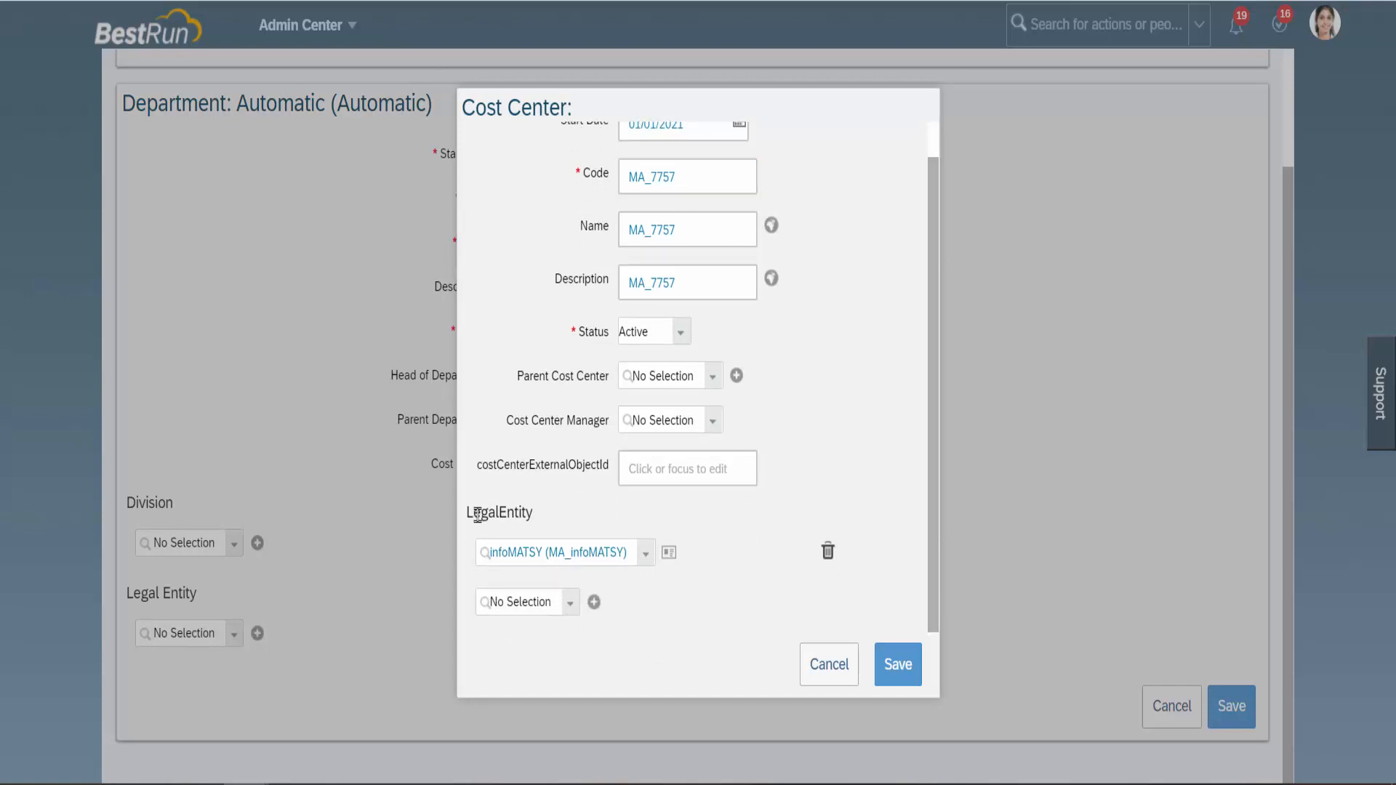
pyautogui.click(572, 602)
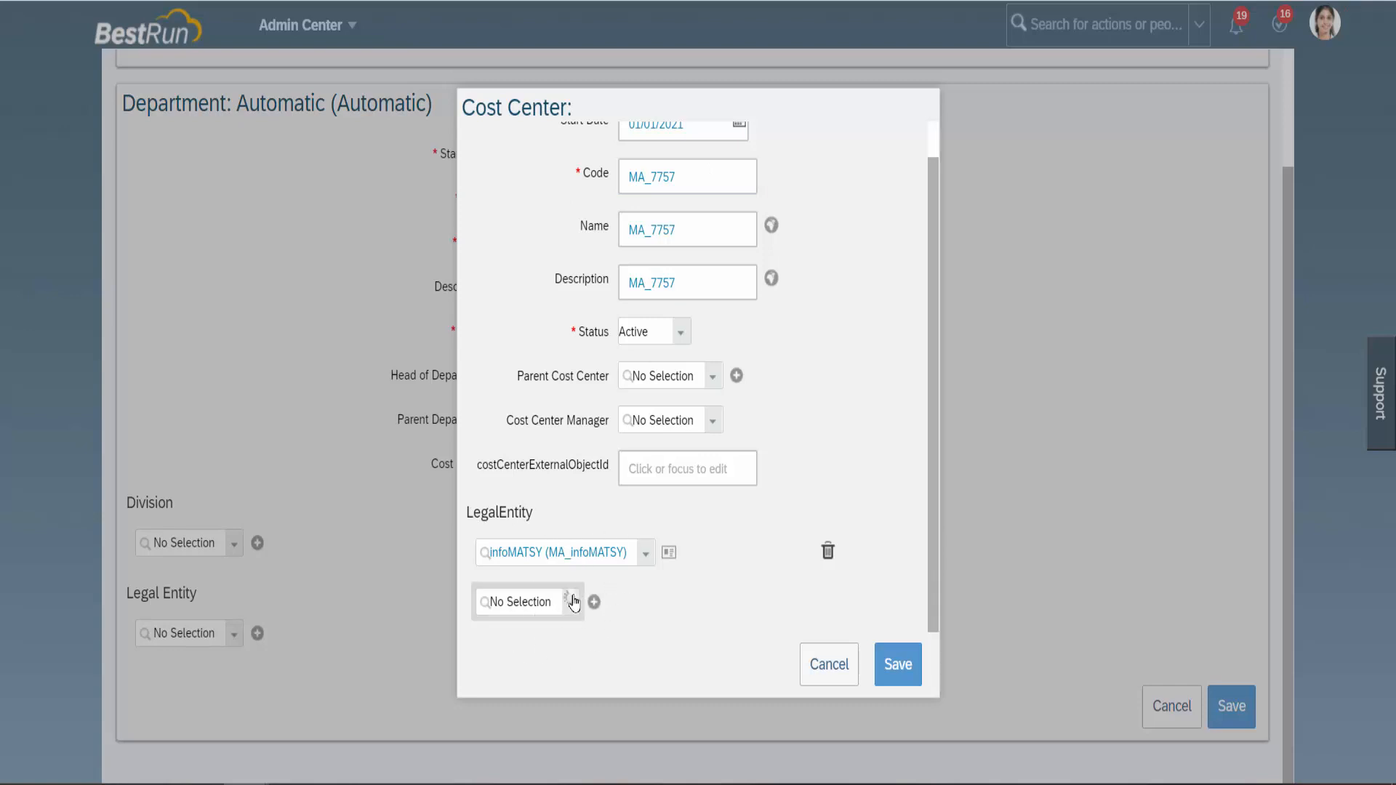
pyautogui.click(629, 603)
# Save cost center MA_7757, review its Active status and details, then close the dialog.
pyautogui.click(898, 666)
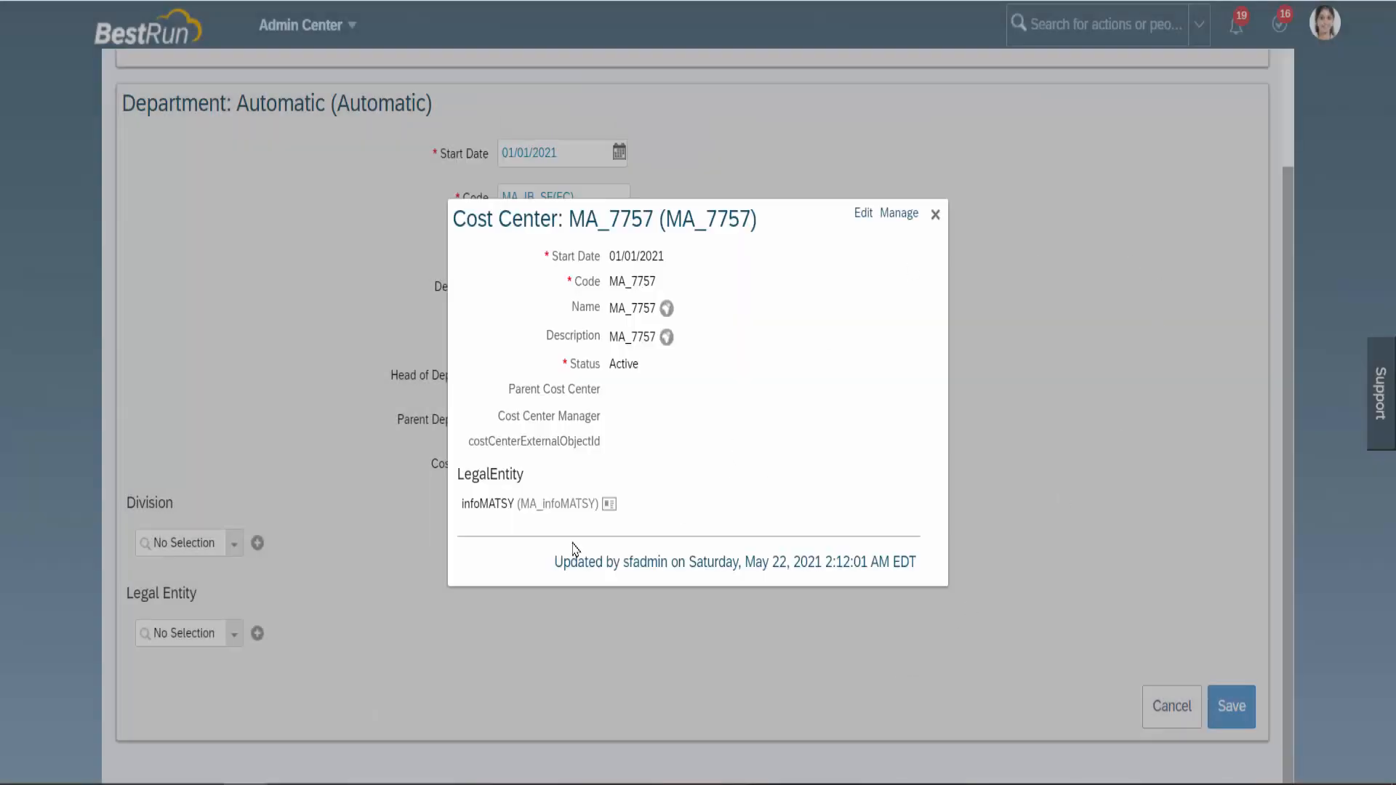
pyautogui.tripleClick(560, 220)
pyautogui.click(477, 503)
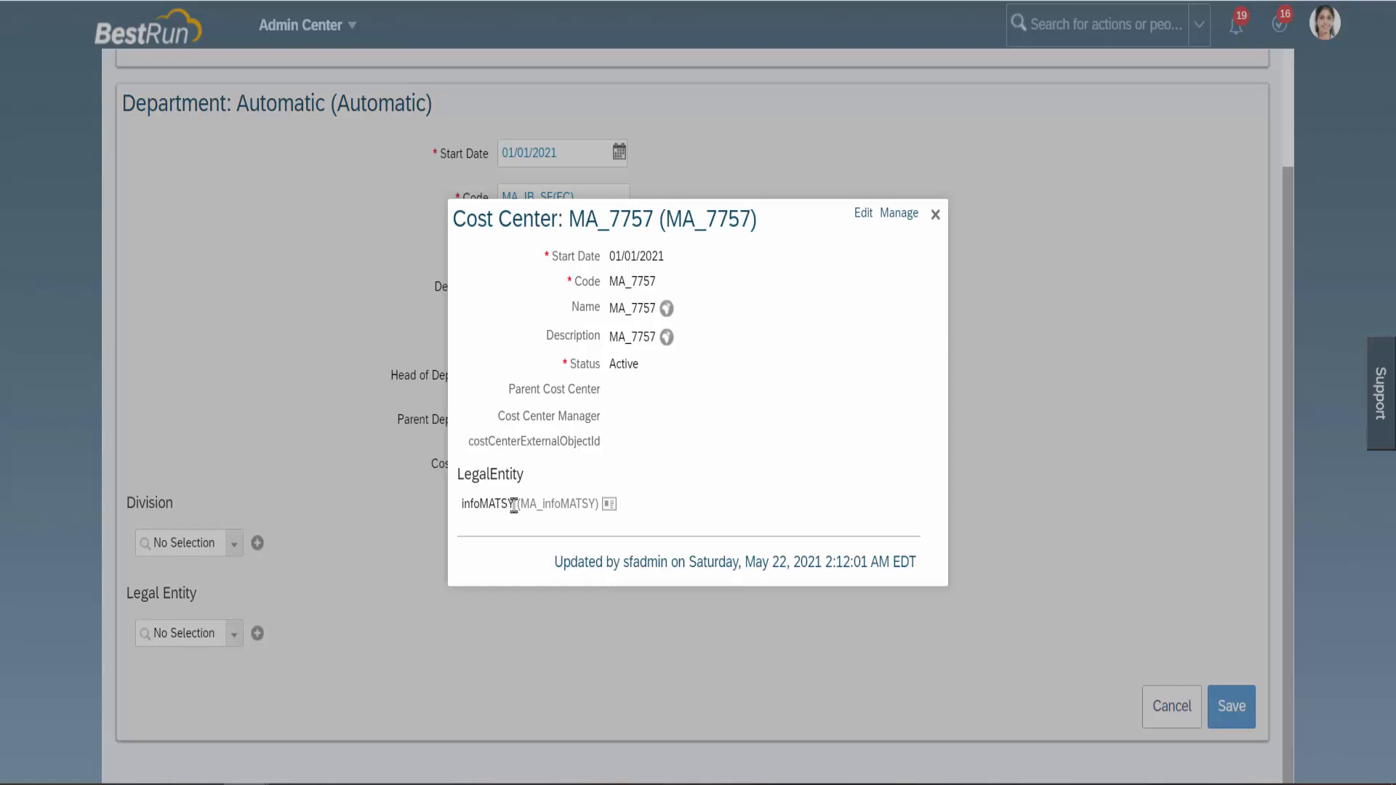
pyautogui.moveTo(516, 503); pyautogui.dragTo(757, 405)
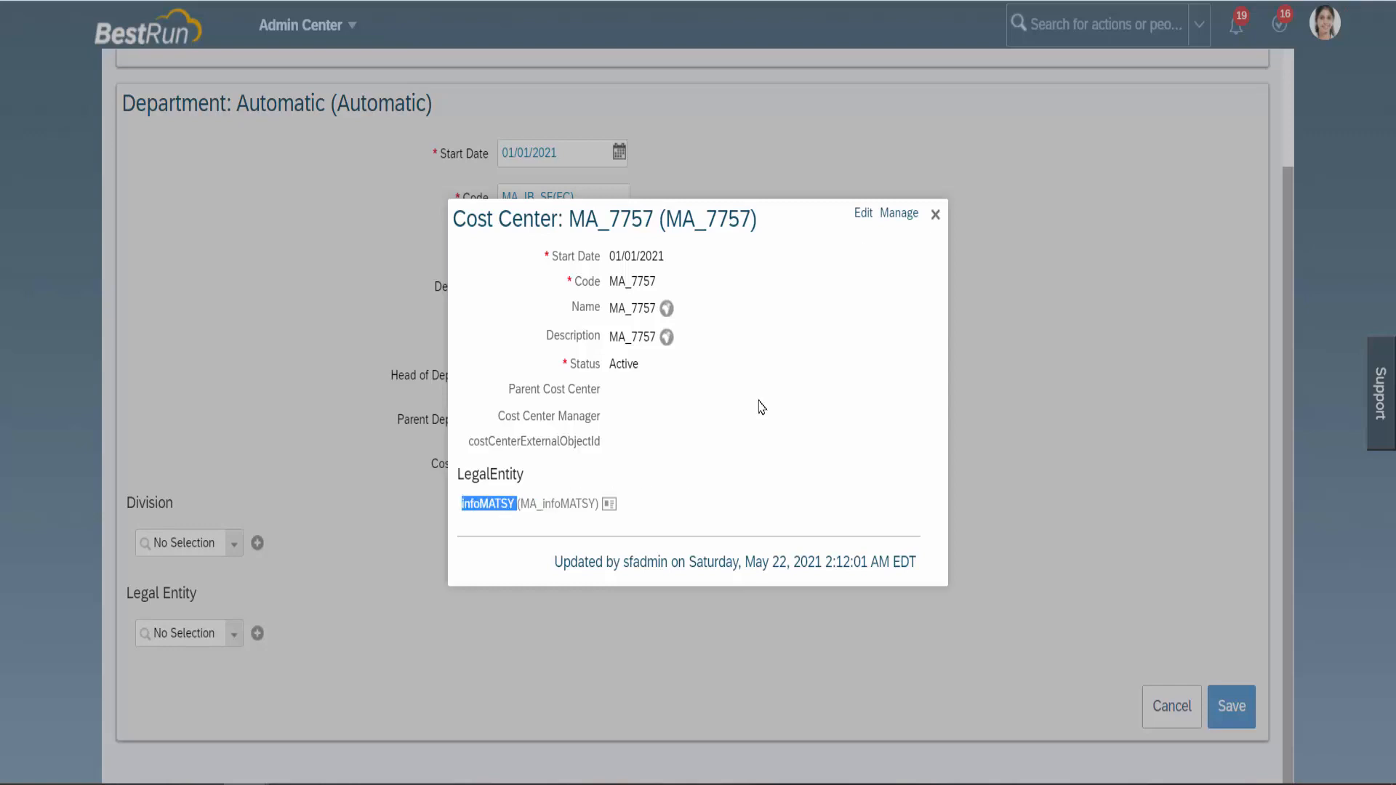
pyautogui.click(934, 214)
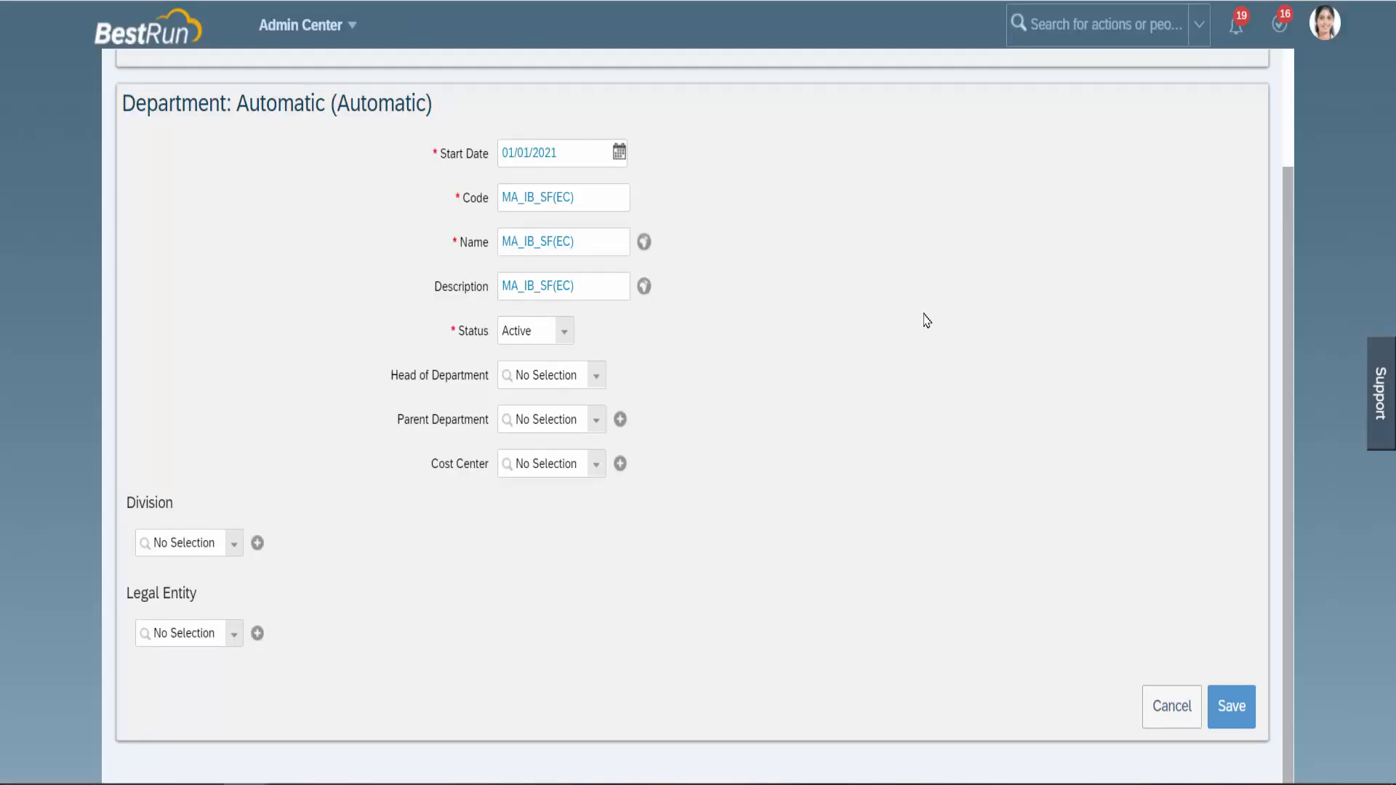
# Assign cost center MA_7757 and division MA_IB_Training to the department.
pyautogui.click(597, 471)
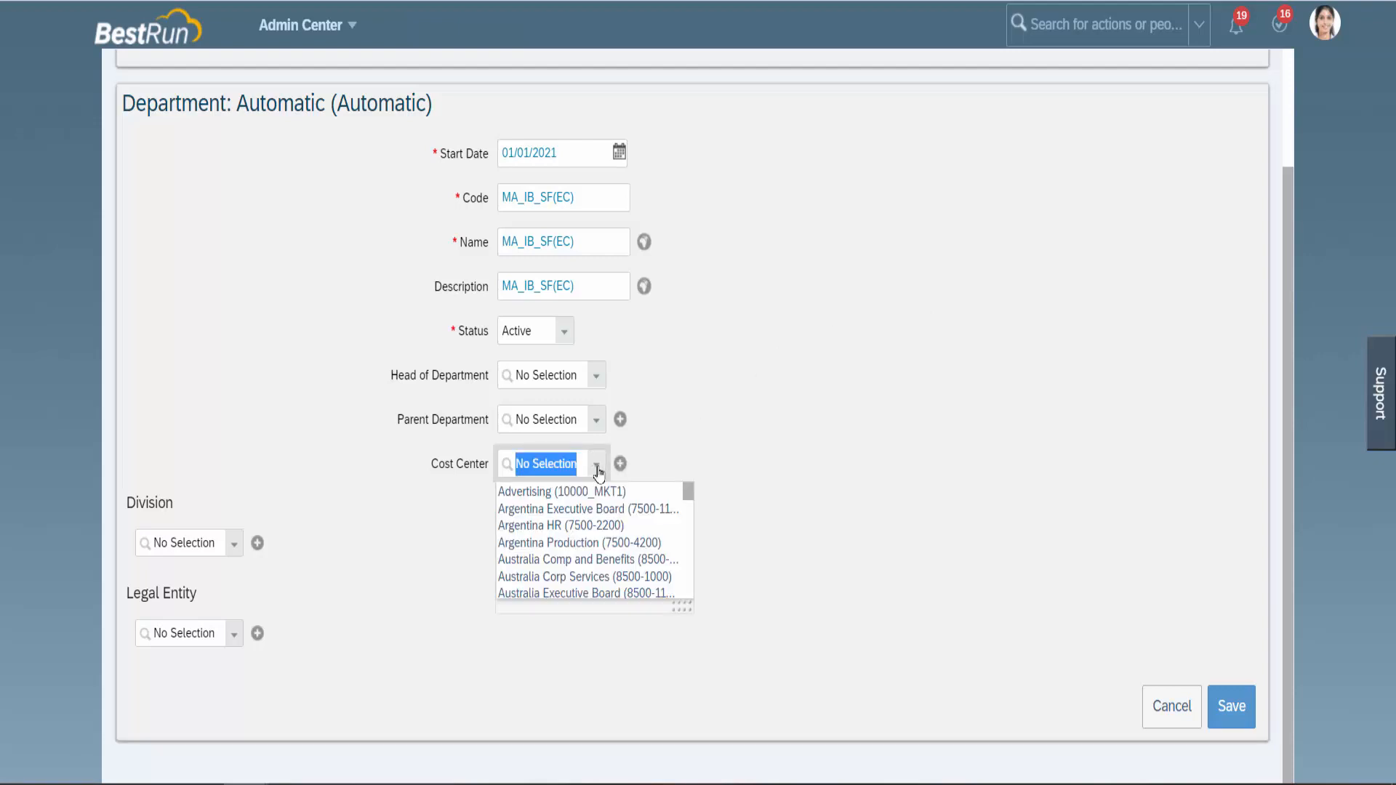
pyautogui.write('MA_')
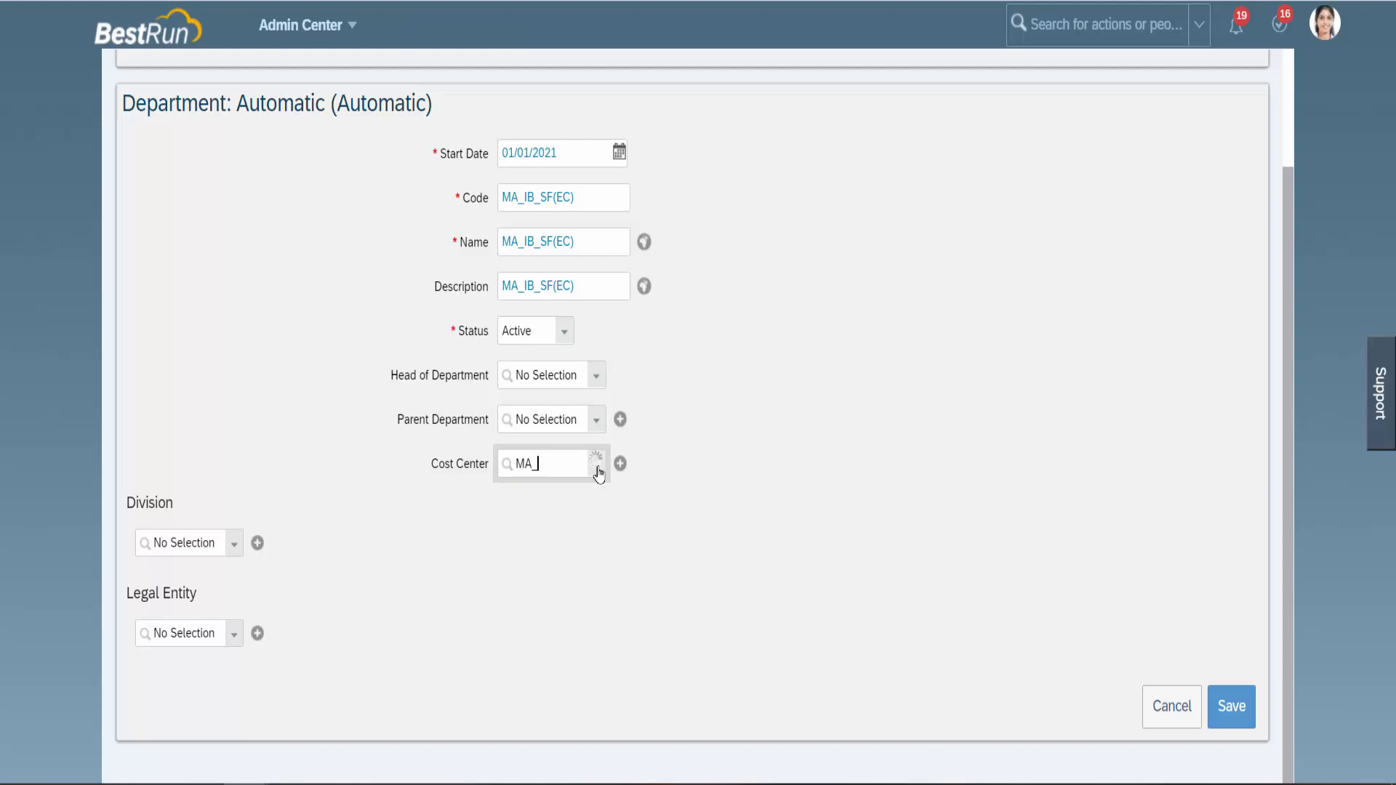
pyautogui.write('77')
pyautogui.click(580, 491)
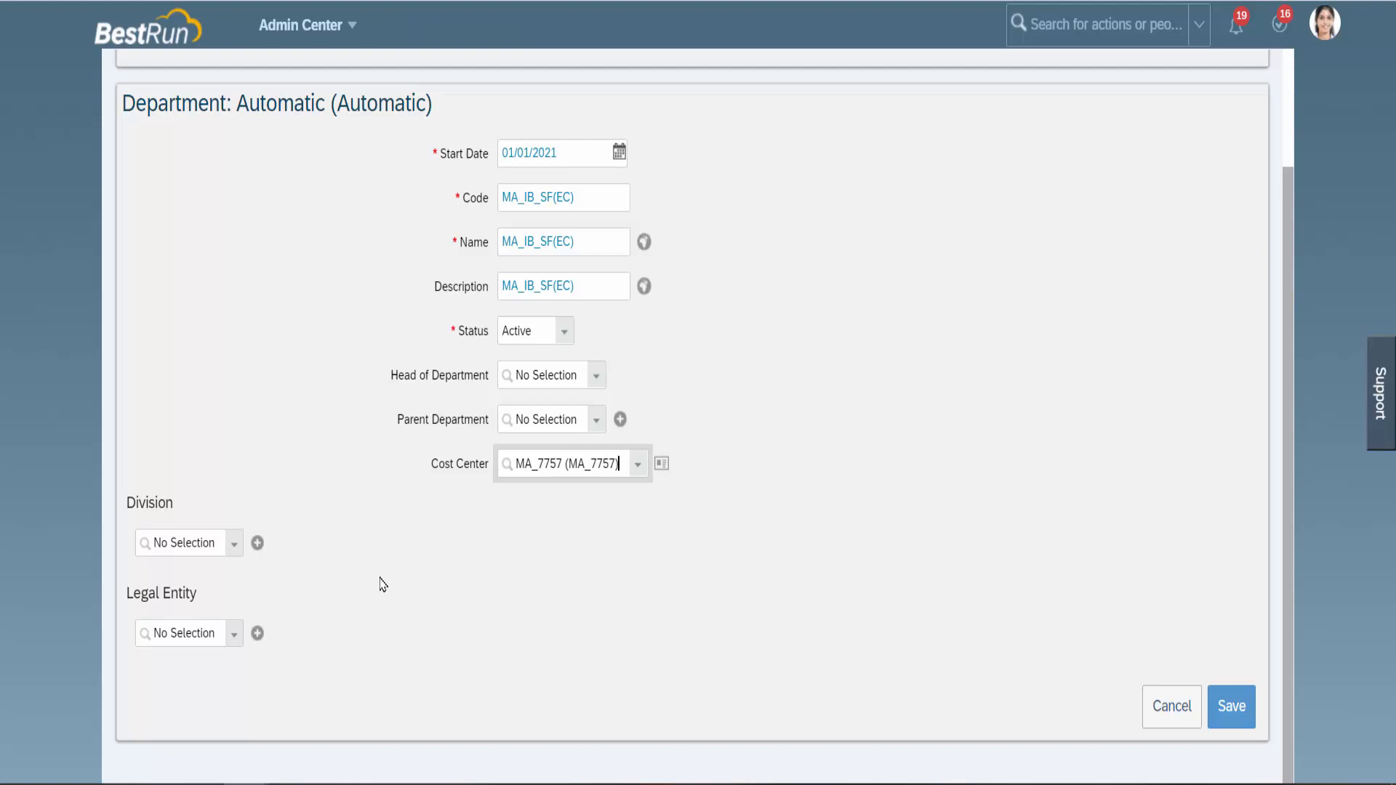
pyautogui.click(233, 551)
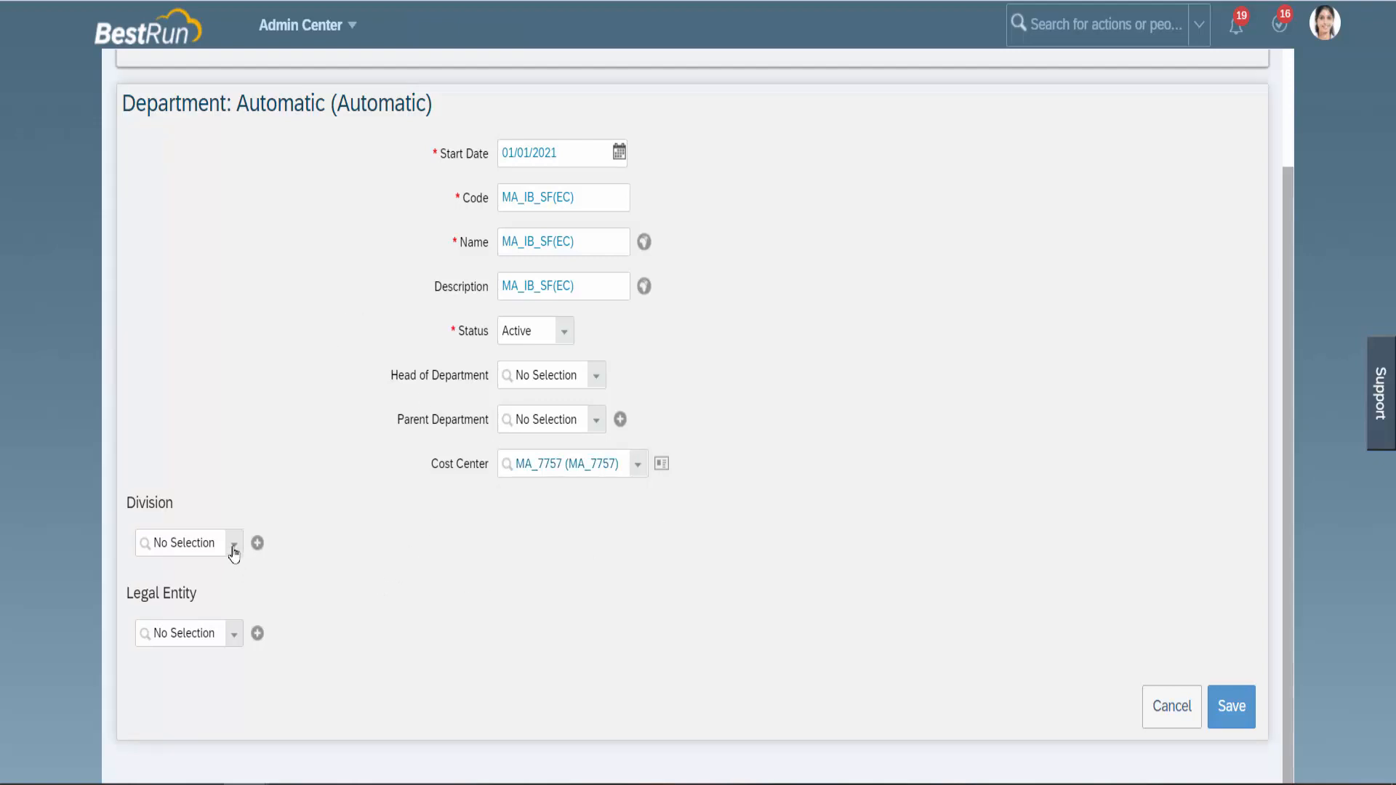
pyautogui.click(233, 551)
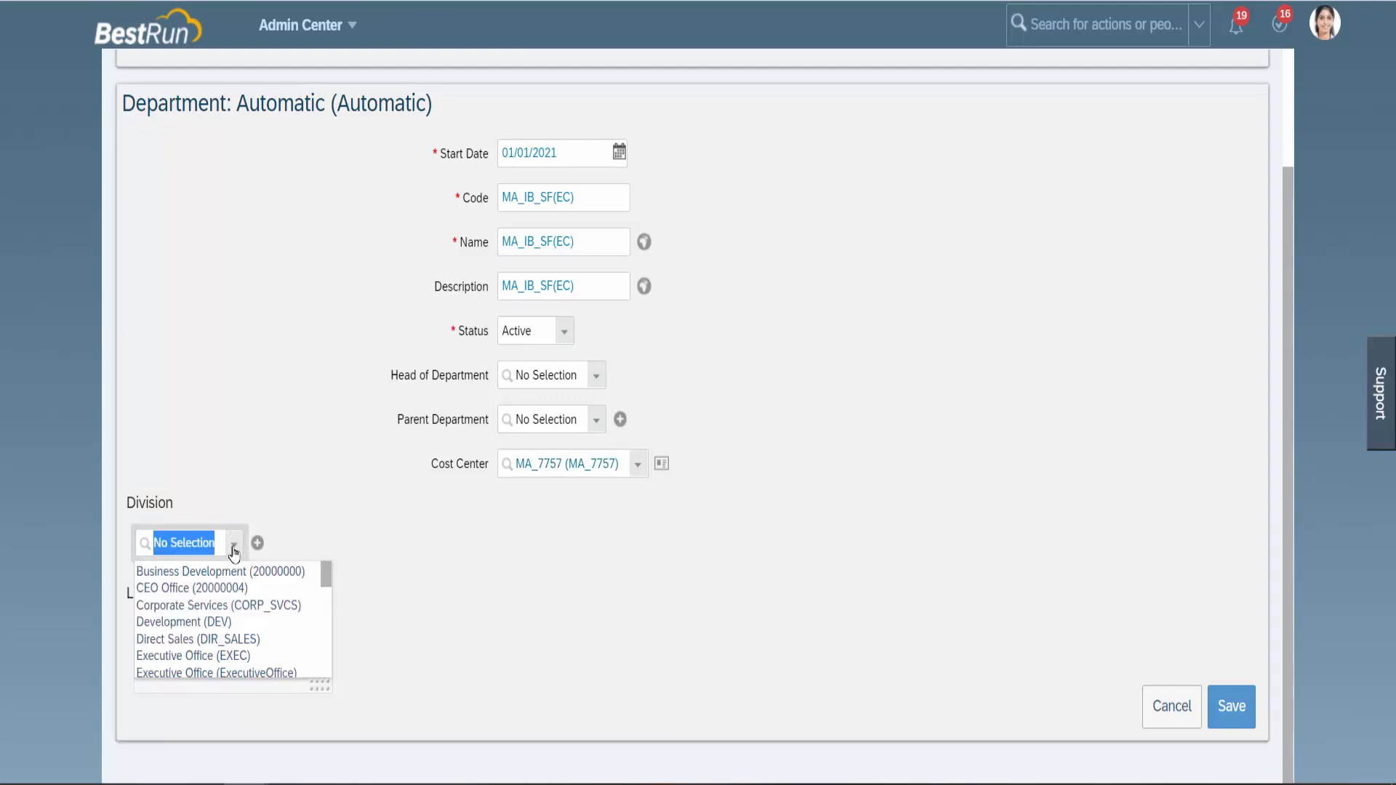
pyautogui.write('MA_I')
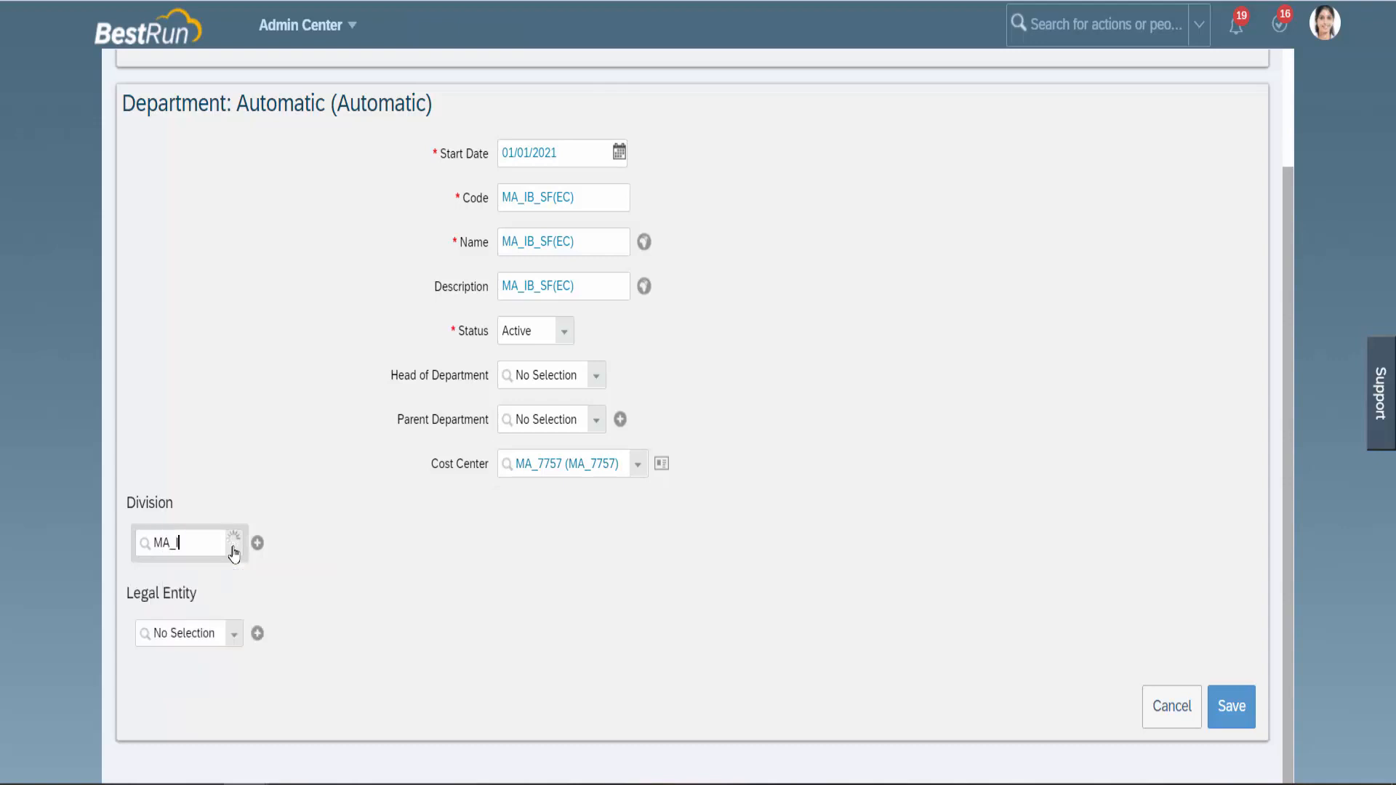
pyautogui.write('B')
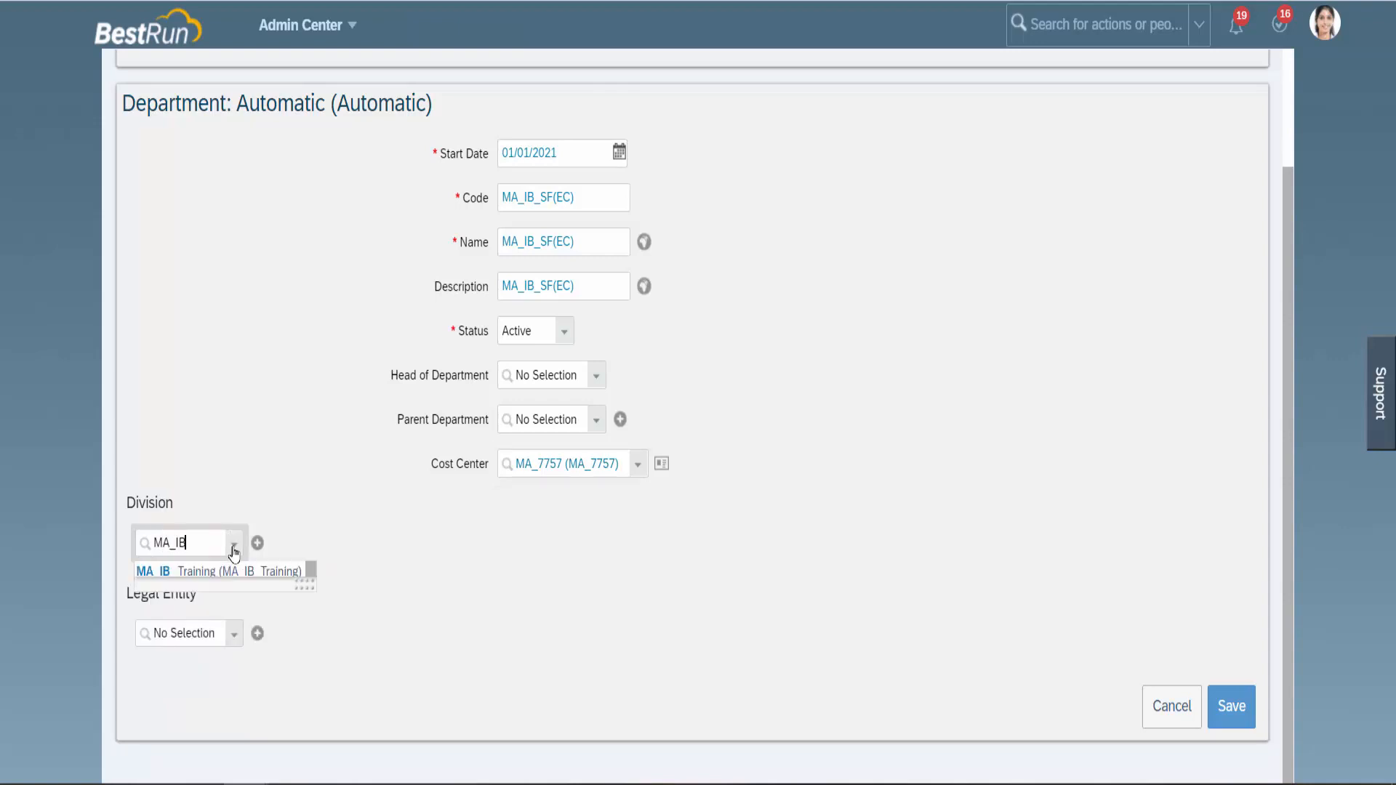
pyautogui.write('_')
pyautogui.click(219, 571)
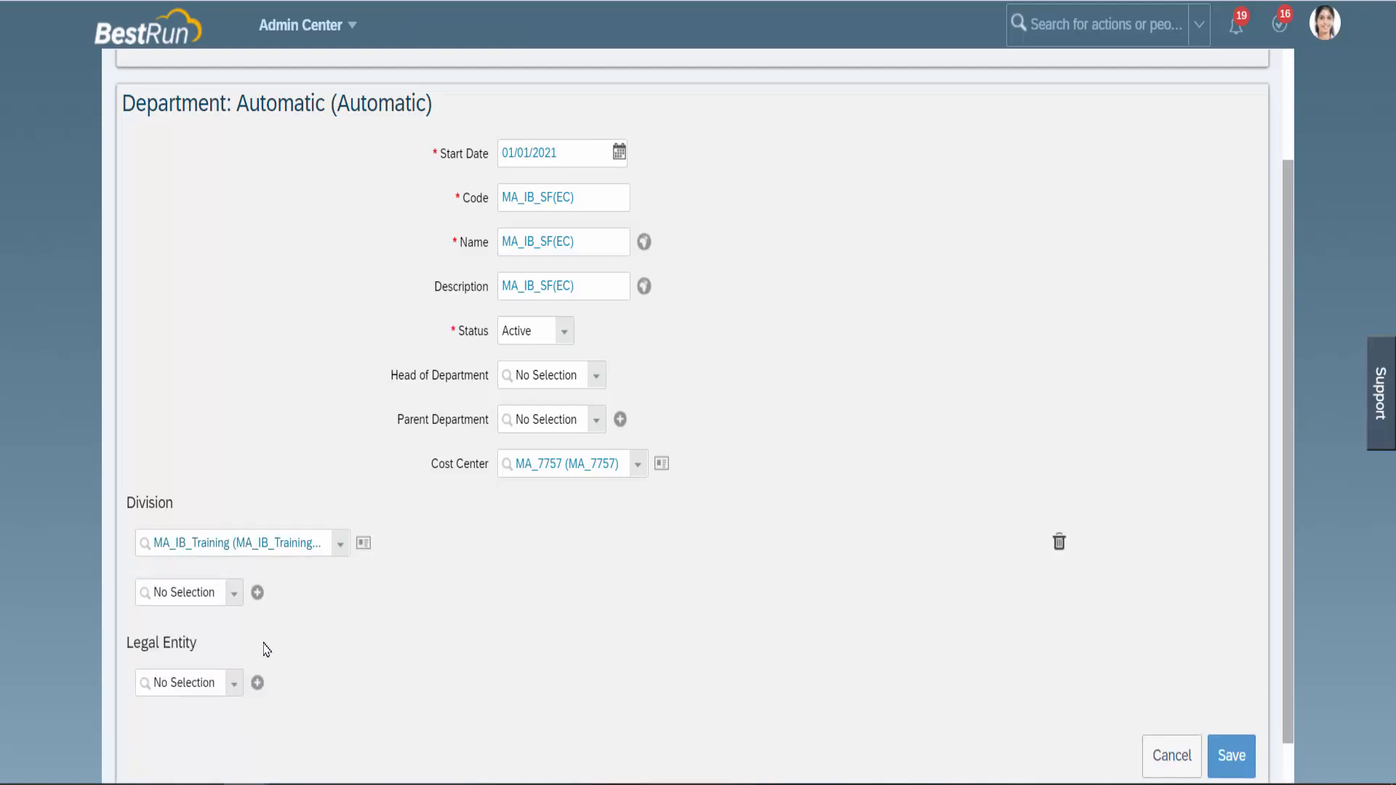
# Choose legal entity infoMATSY and save department MA_IB_SF(EC).
pyautogui.click(235, 686)
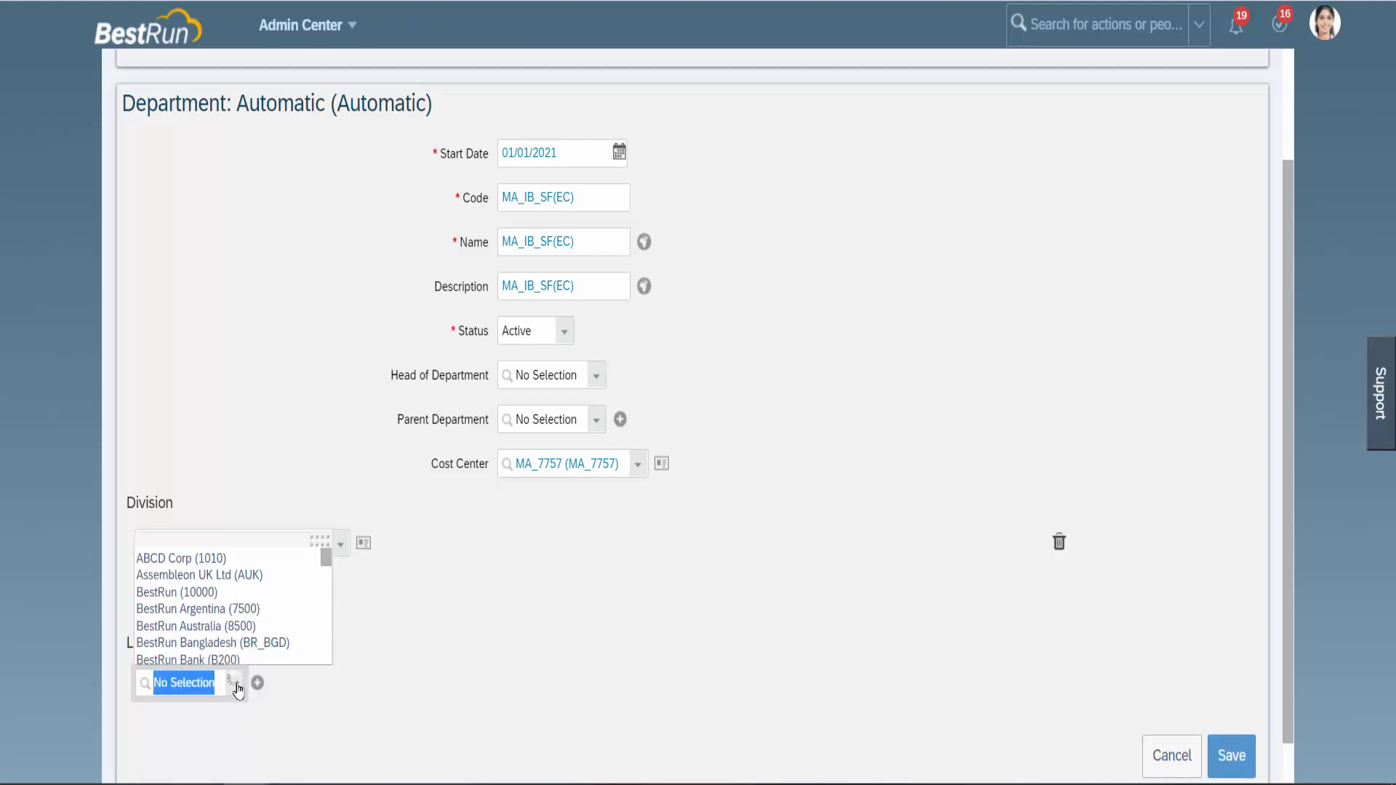
pyautogui.write('MA_in')
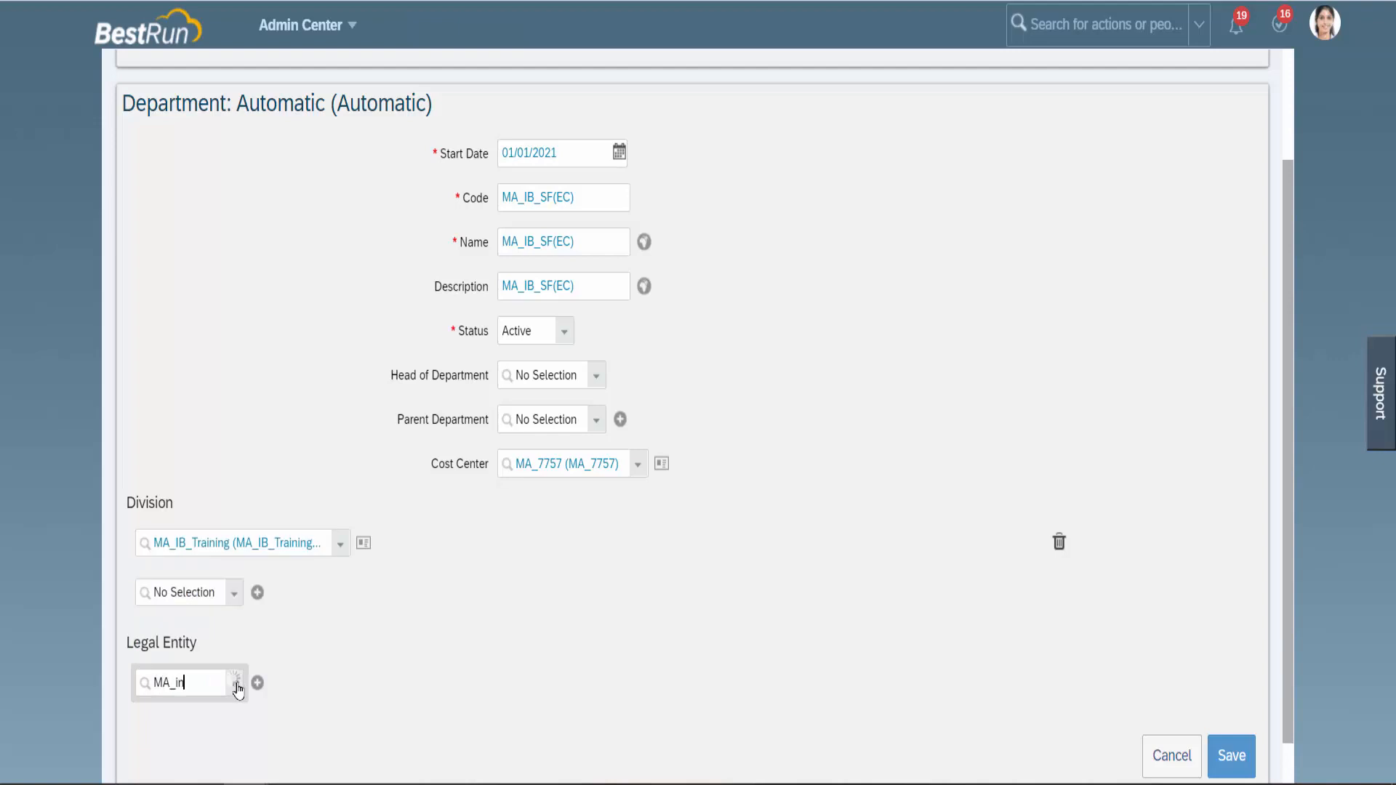
pyautogui.write('f')
pyautogui.click(209, 711)
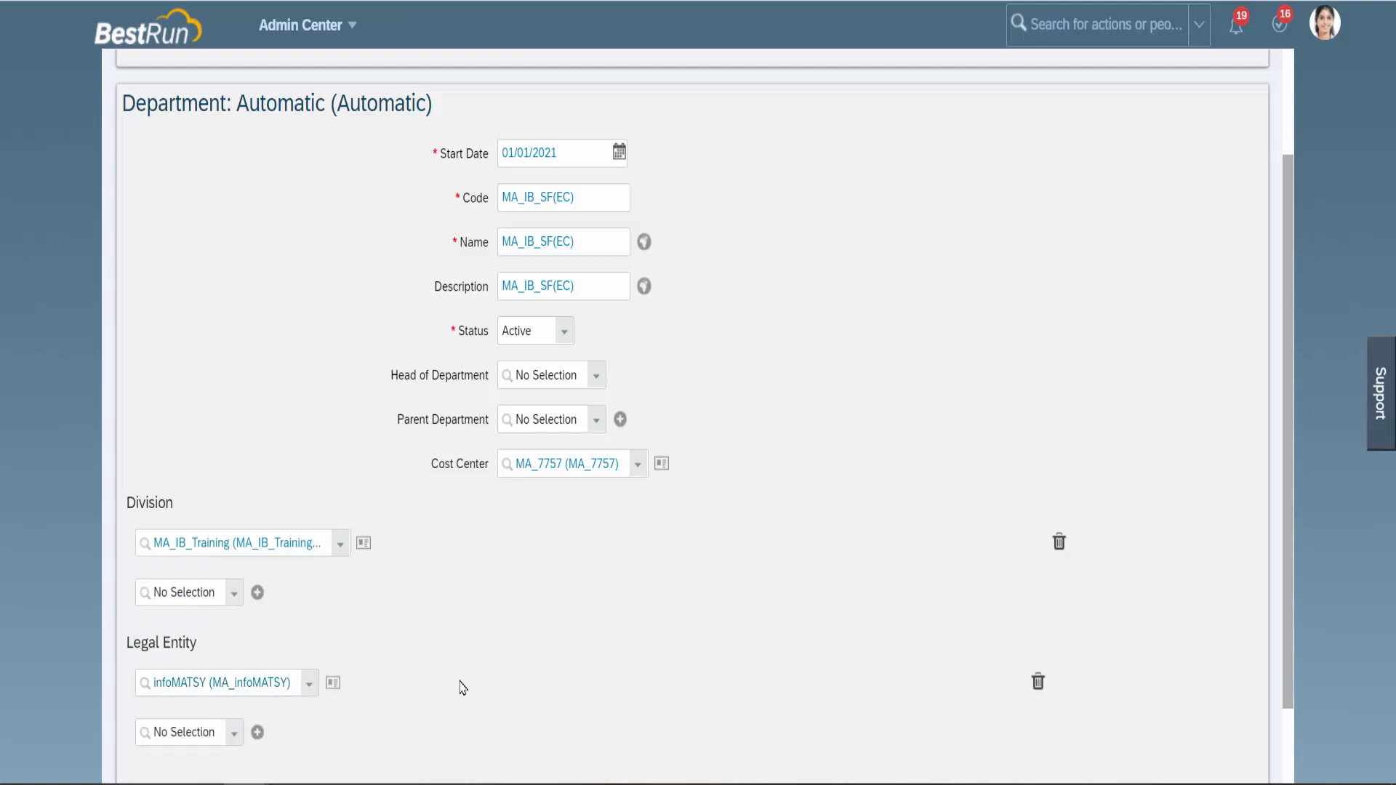
pyautogui.scroll(-2, 461, 687)
pyautogui.scroll(1, 463, 685)
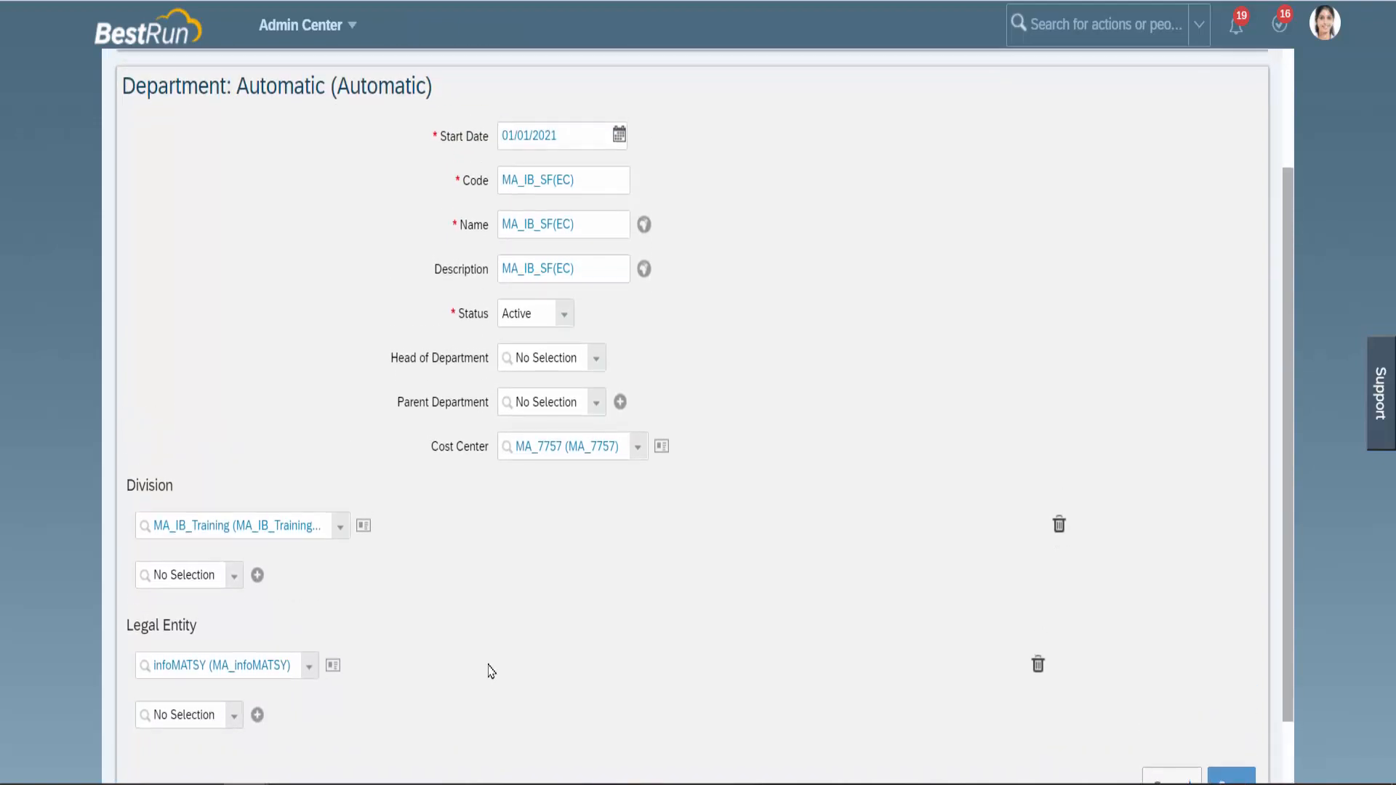
pyautogui.scroll(-1, 955, 651)
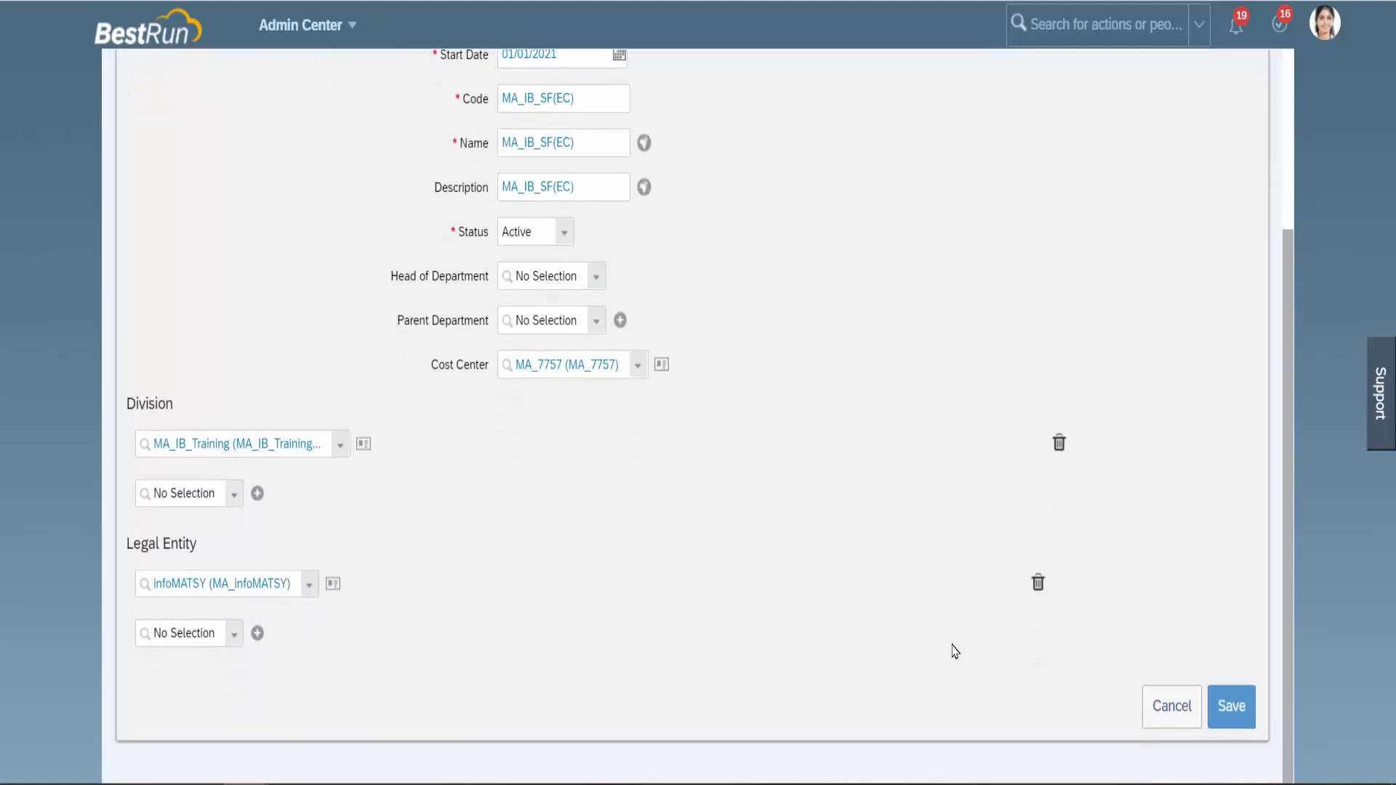
pyautogui.click(1226, 710)
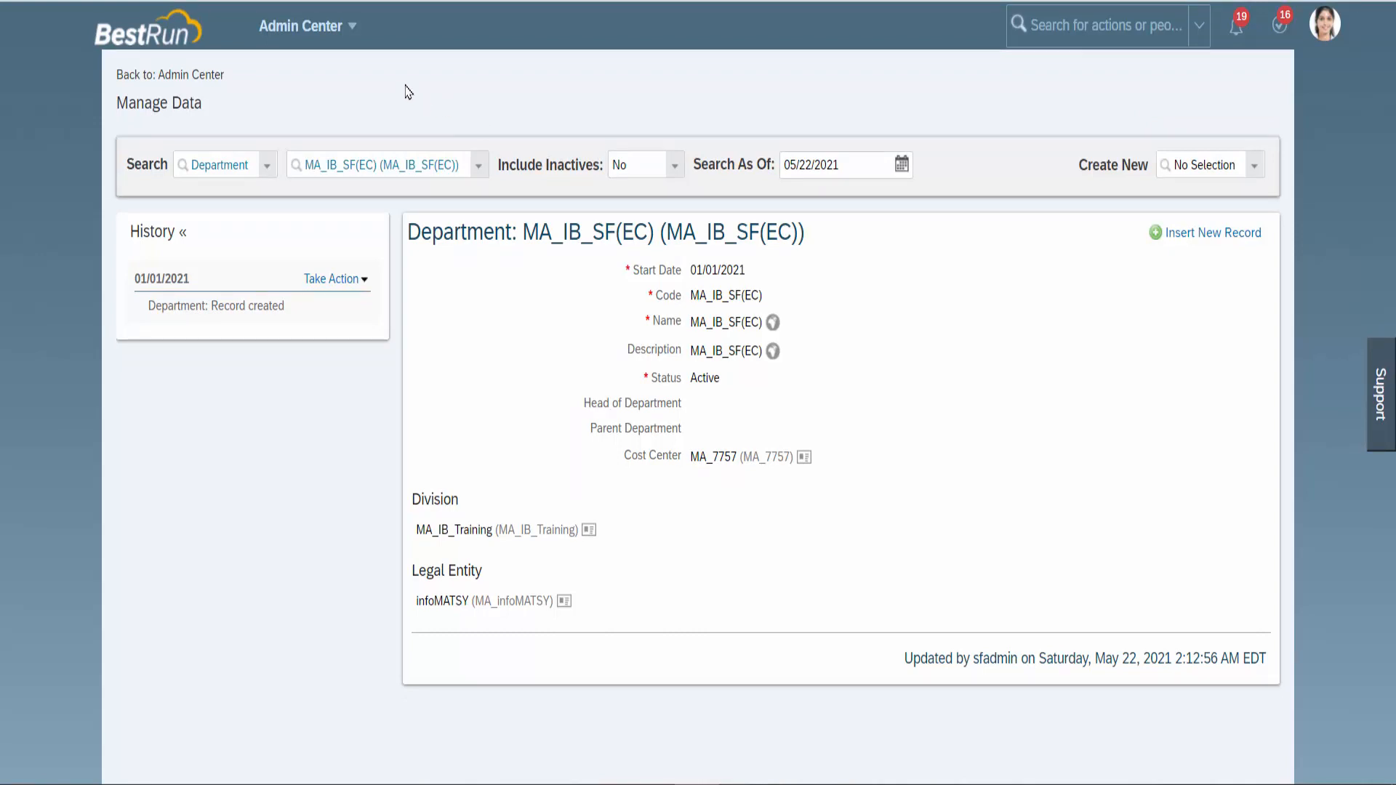
# Go to the Org Chart module's Company Structure Overview.
pyautogui.click(354, 31)
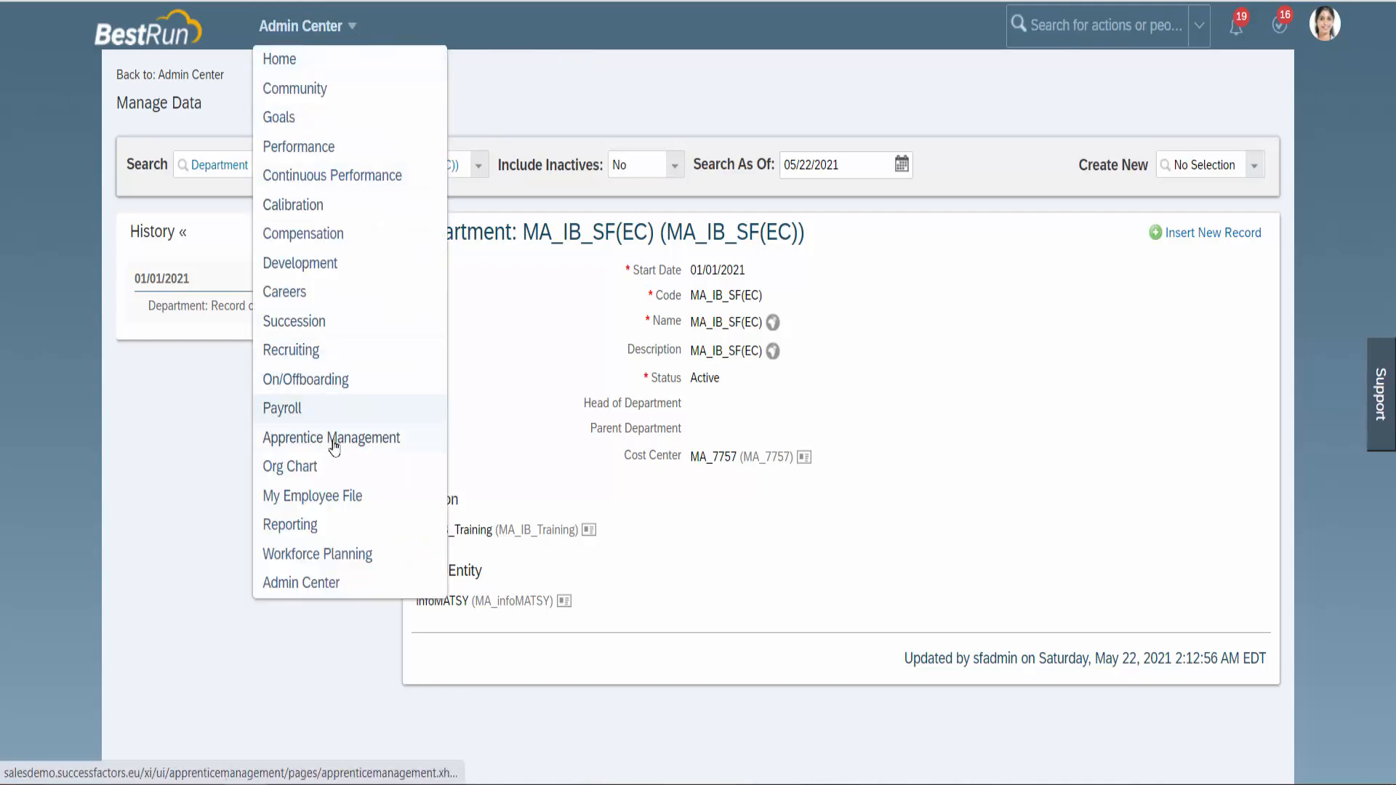
pyautogui.click(317, 466)
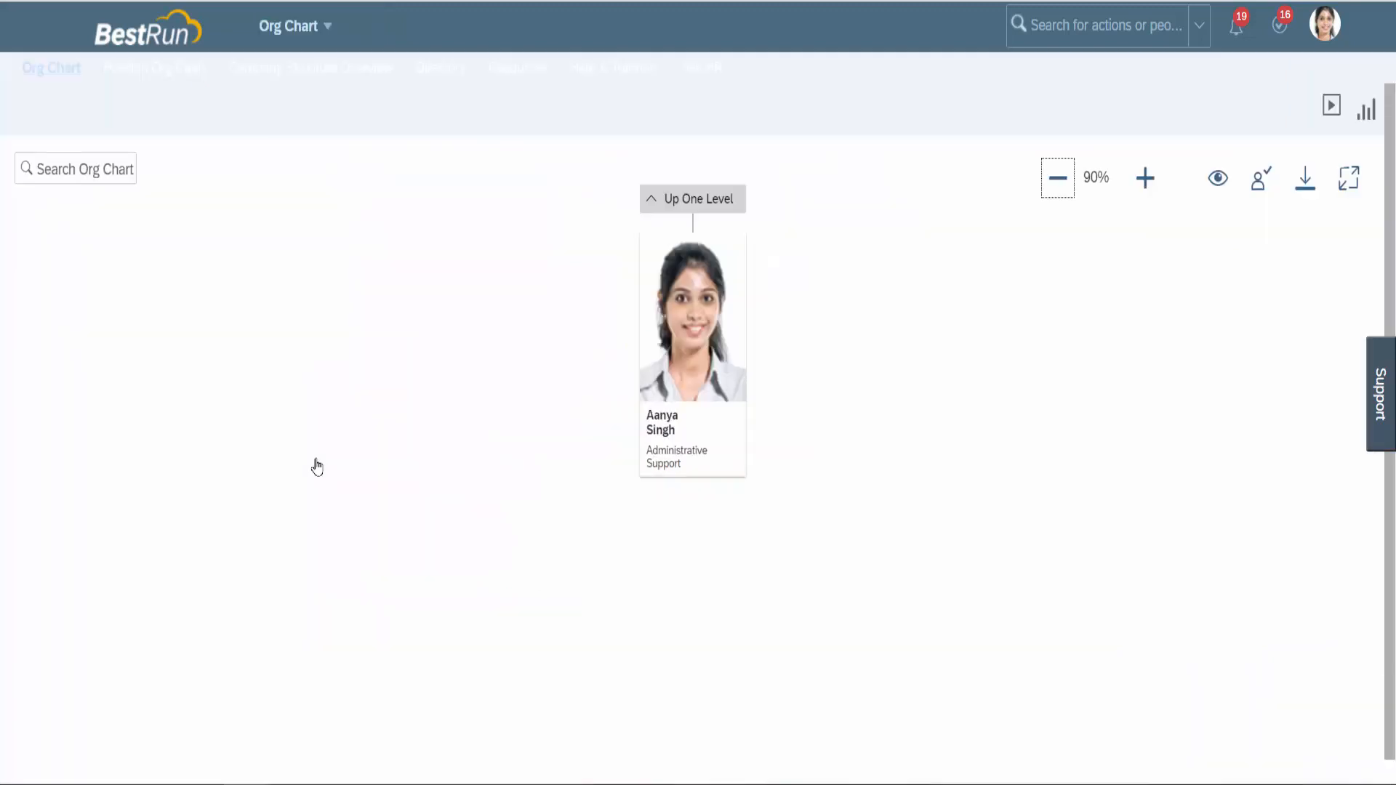
pyautogui.click(313, 78)
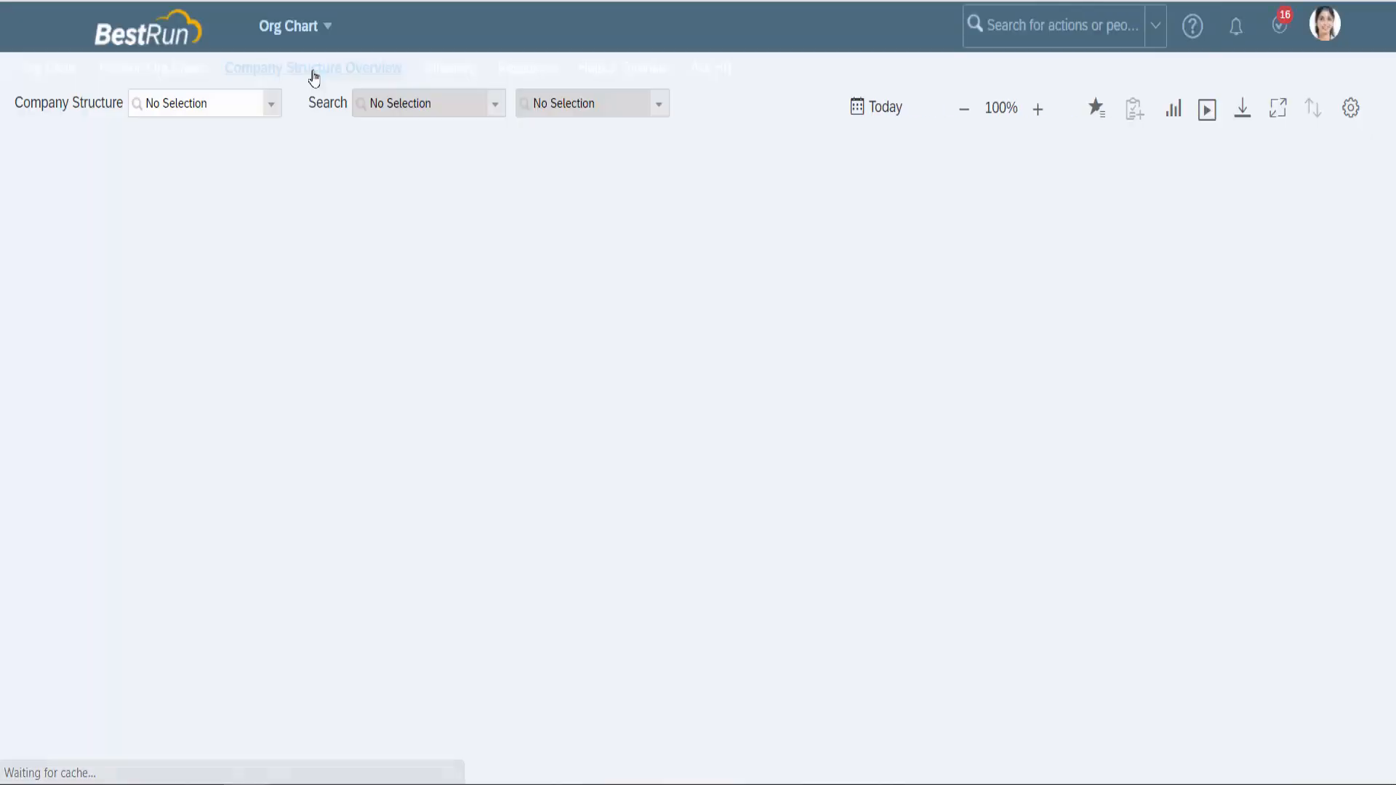
# Switch to Business View and search by Business Unit, typing MAnufob.
pyautogui.click(274, 106)
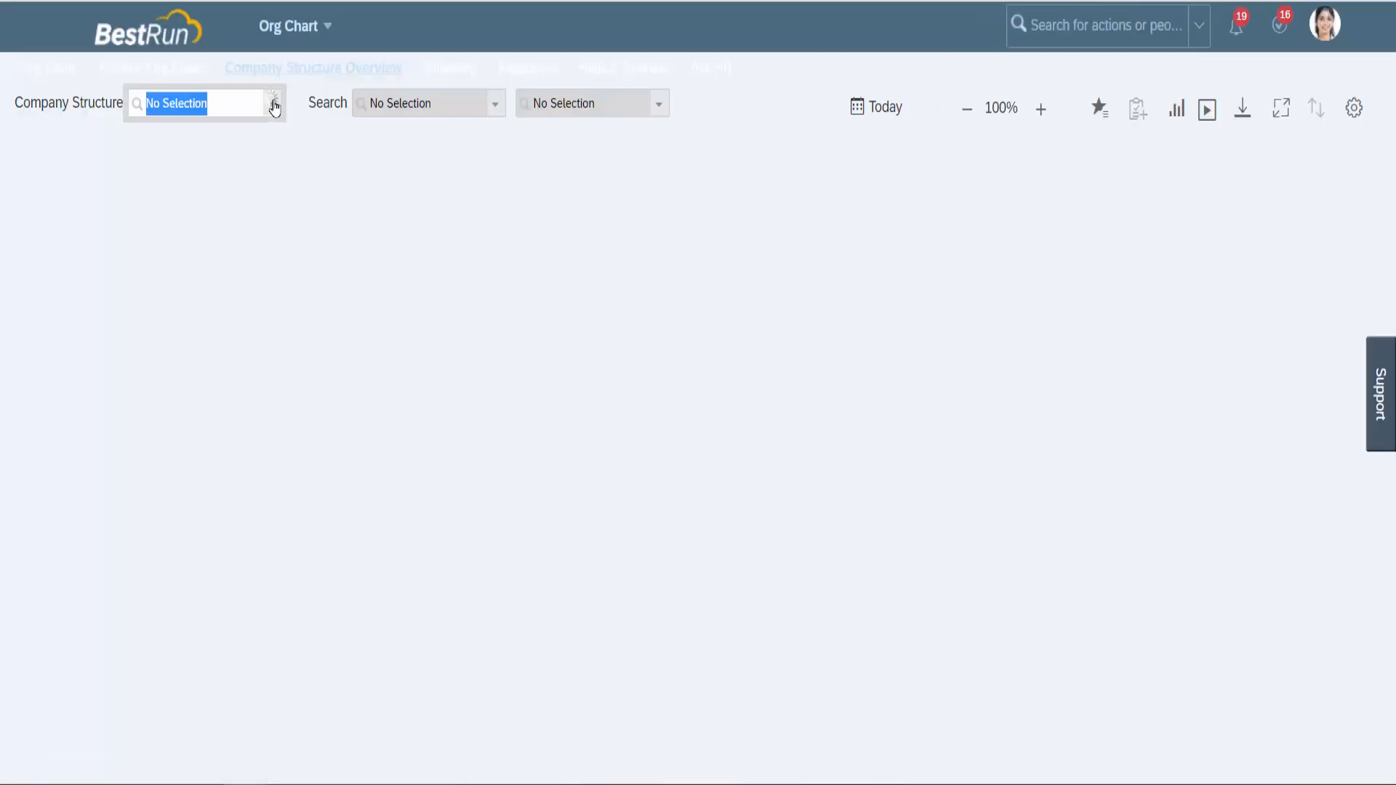
pyautogui.click(259, 132)
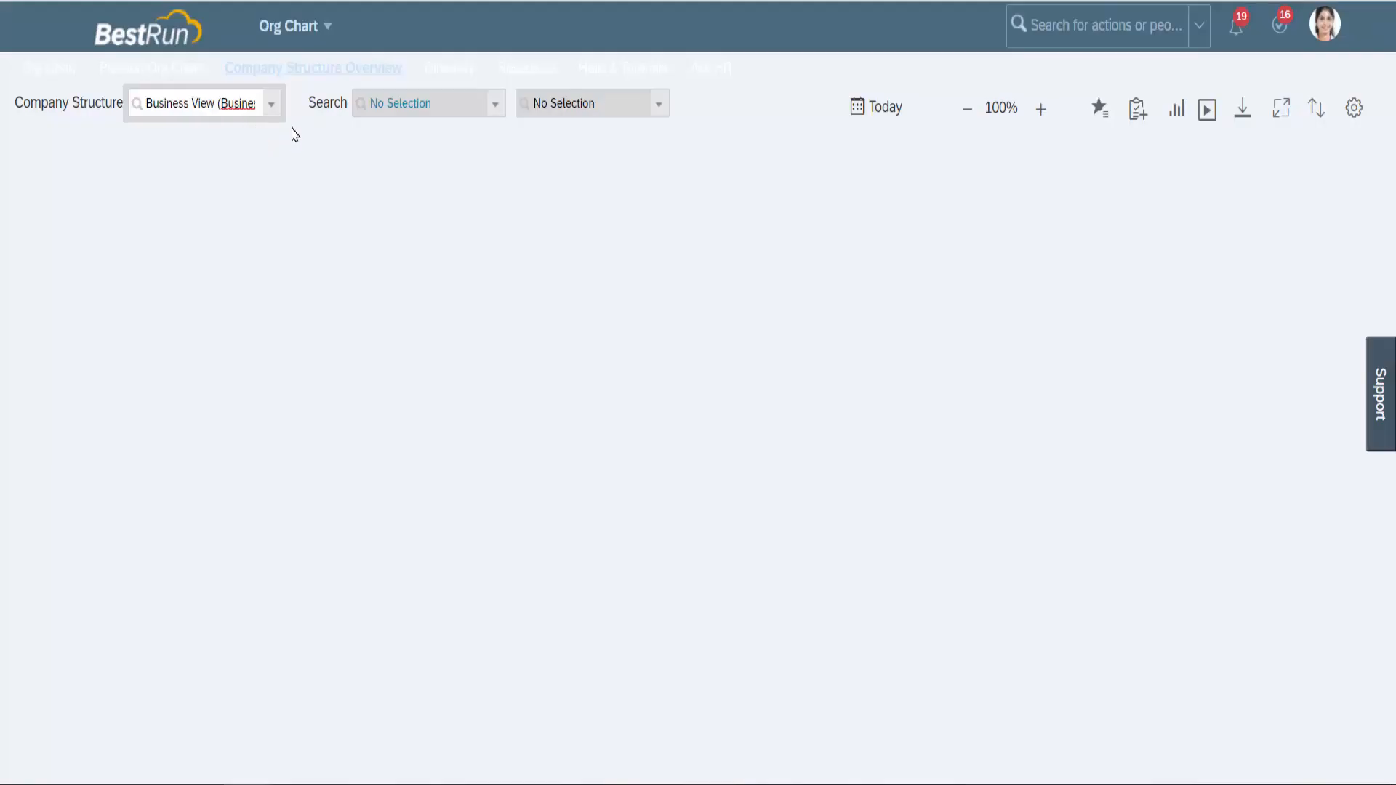
pyautogui.click(494, 104)
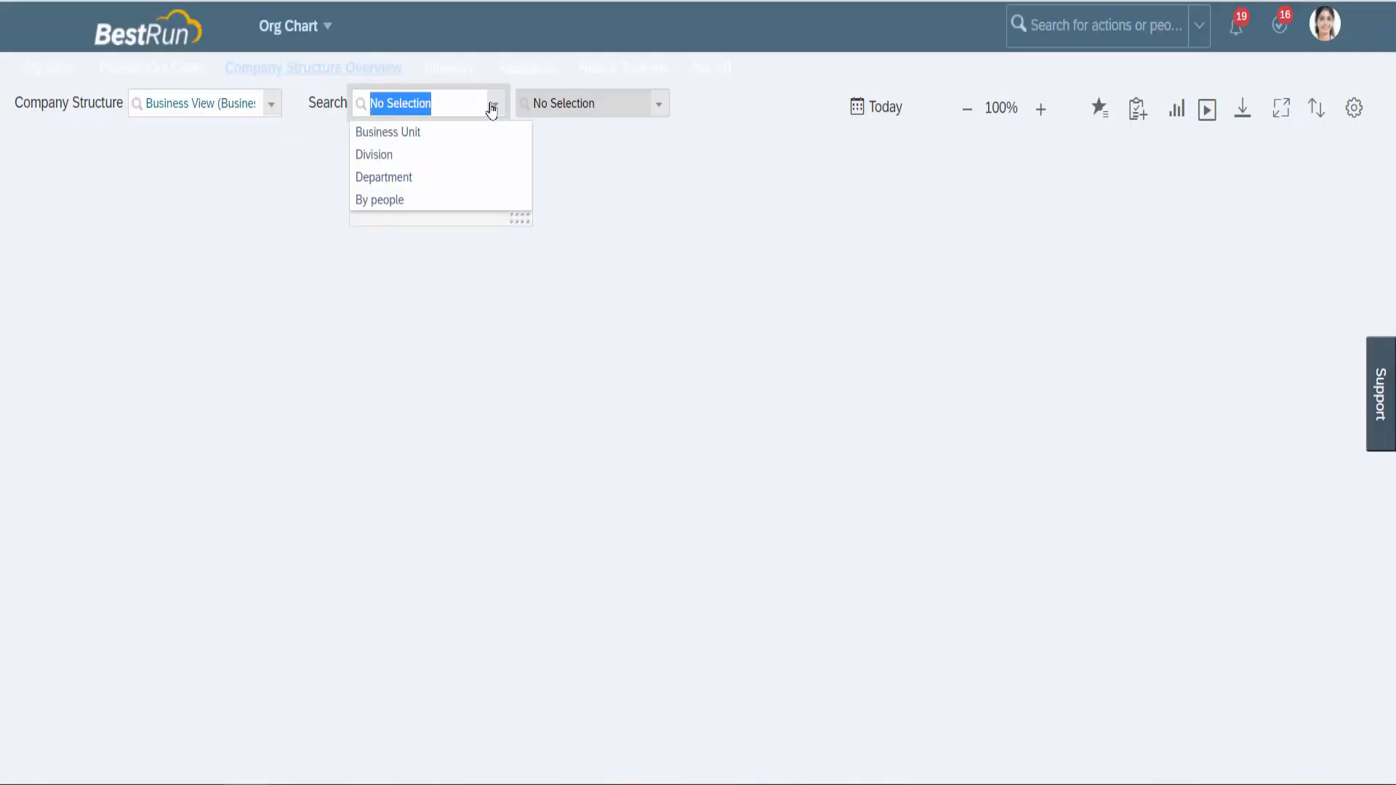
pyautogui.click(463, 137)
pyautogui.click(552, 102)
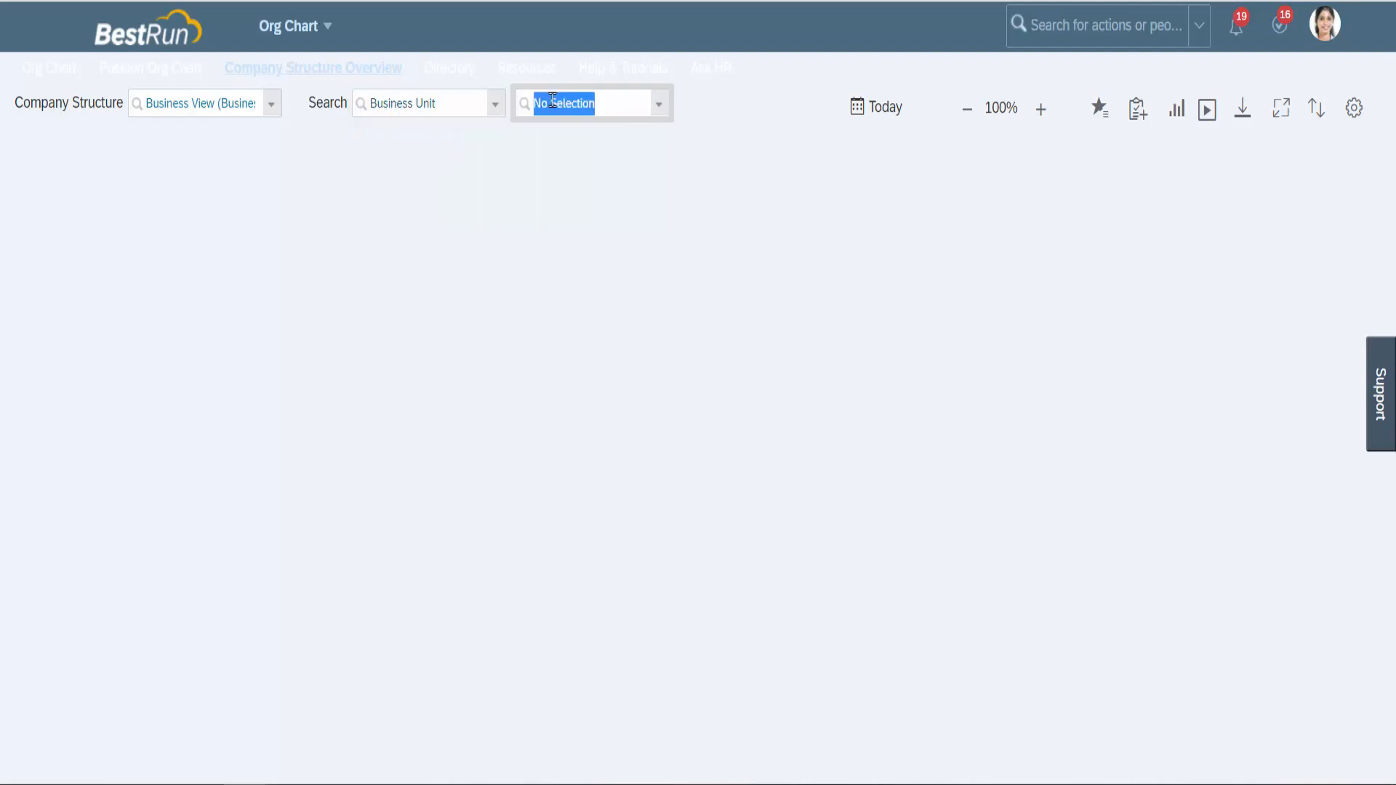
pyautogui.write('MA')
pyautogui.write('nuf')
pyautogui.write('ob')
# Chart MA_infoBRACKET, expand MA_IB_Training to reveal MA_IB_SF(EC), and review the unit's details card.
pyautogui.click(582, 131)
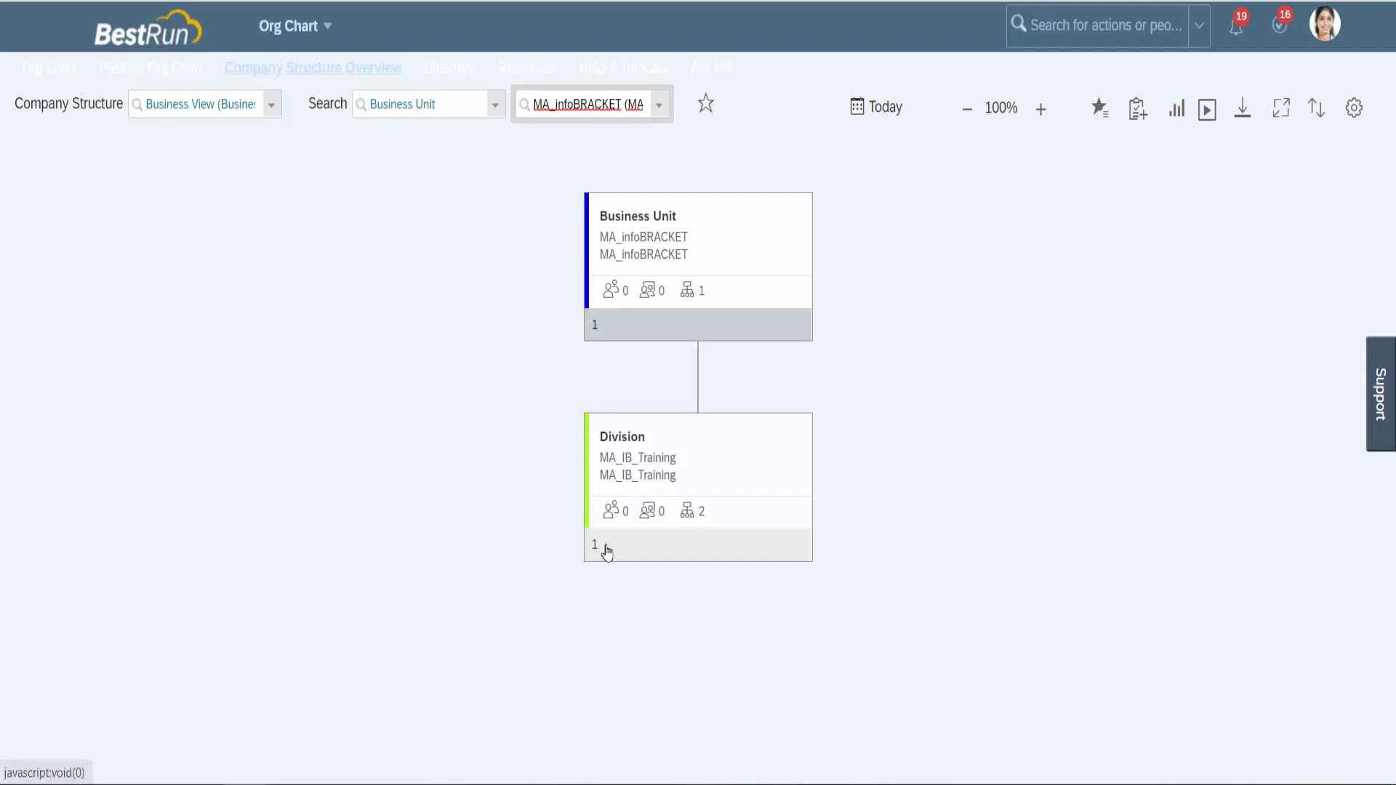
pyautogui.click(598, 552)
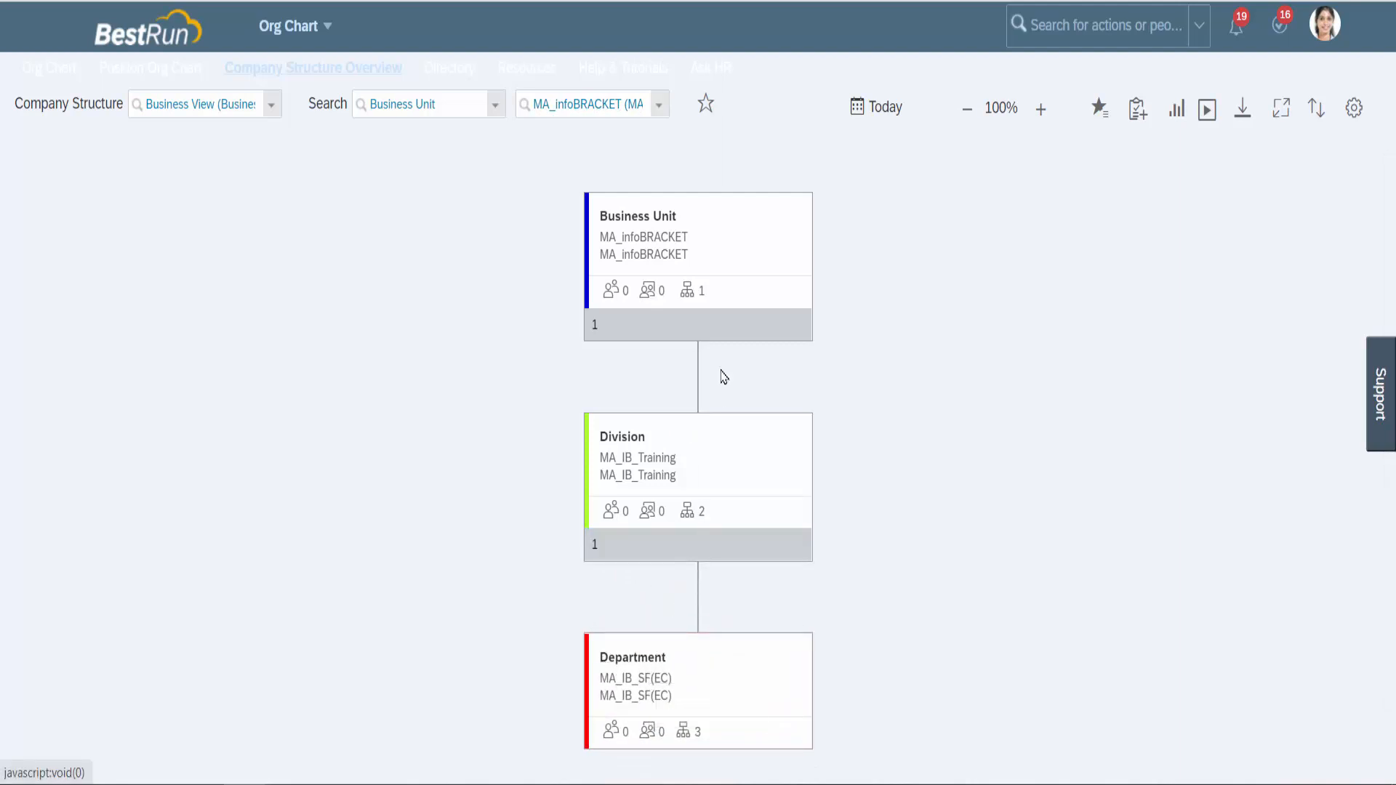
pyautogui.click(689, 291)
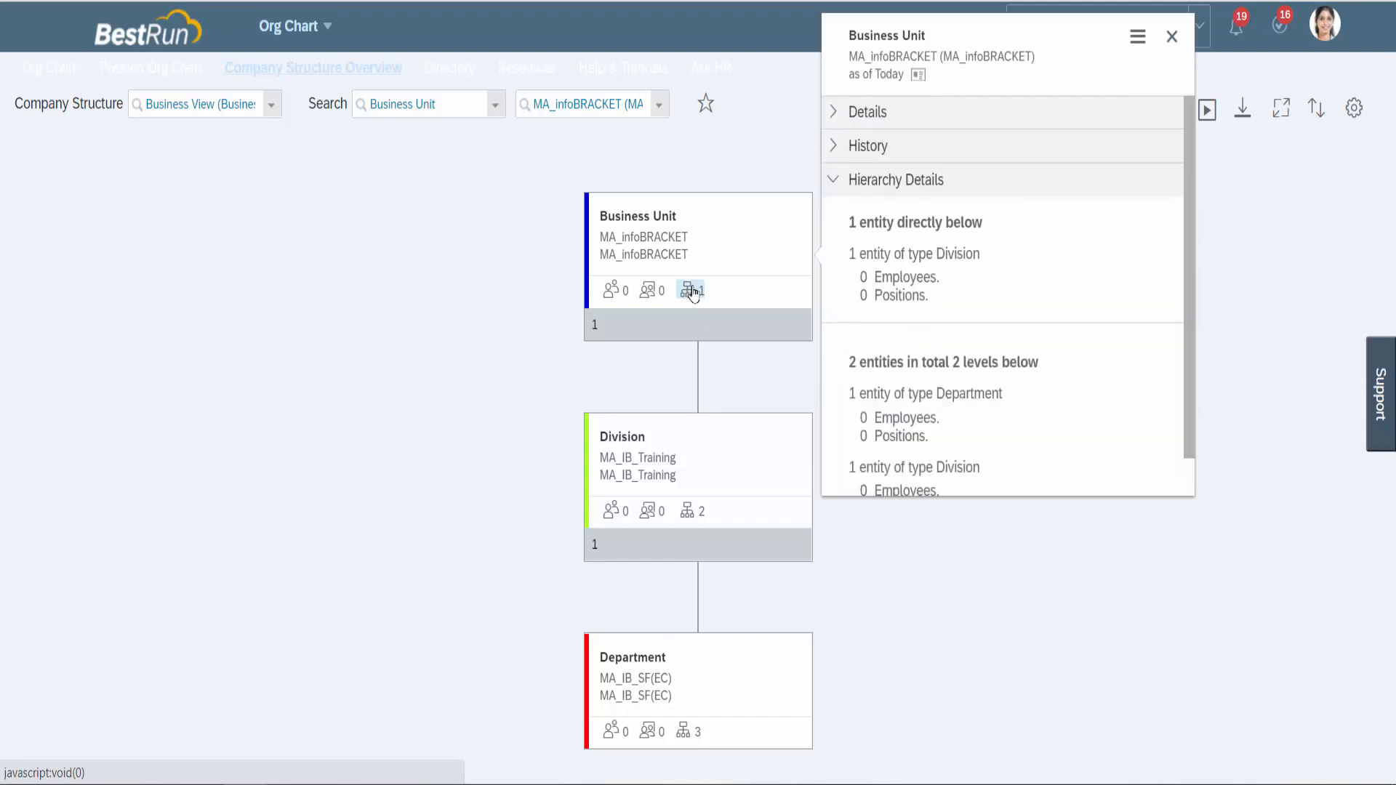
pyautogui.click(829, 115)
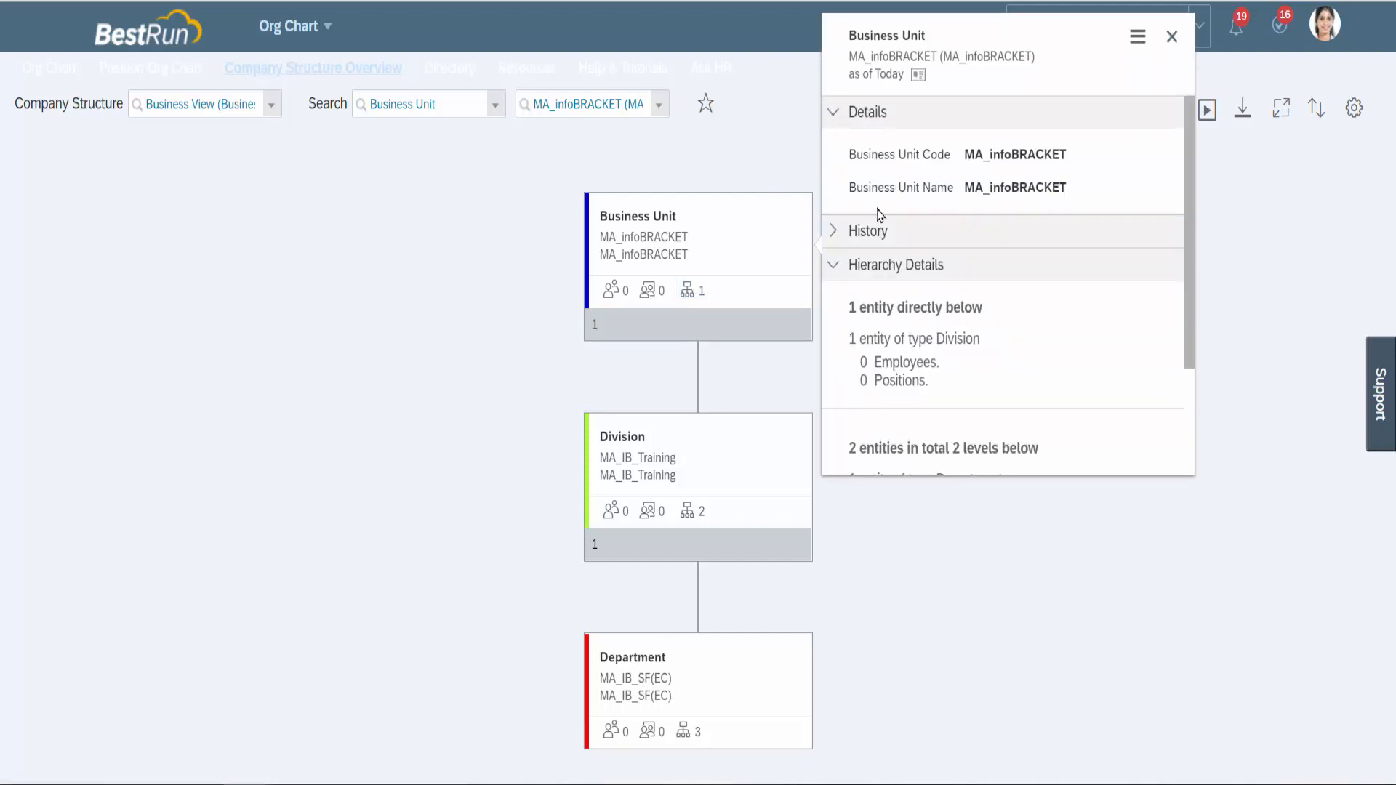
pyautogui.click(837, 232)
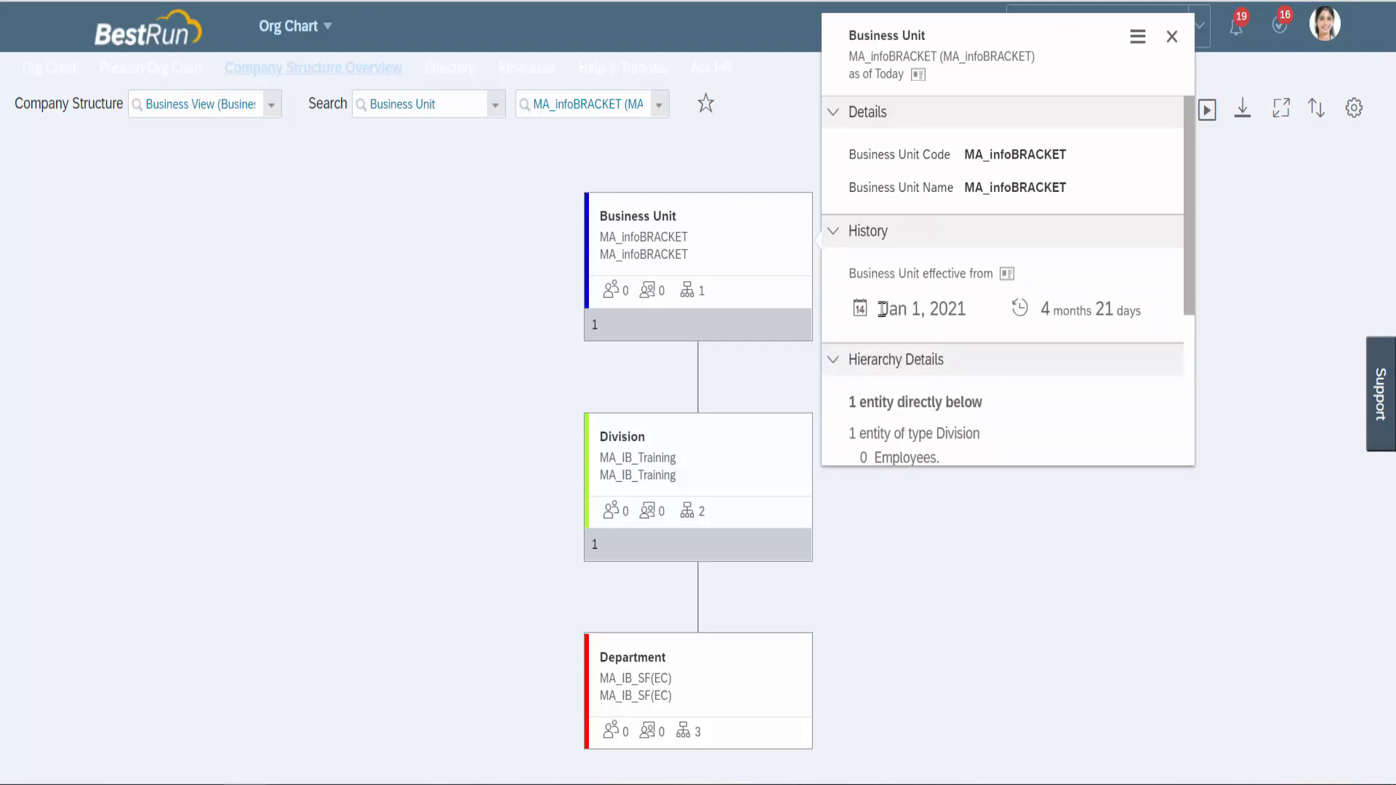
pyautogui.moveTo(882, 309); pyautogui.dragTo(950, 305)
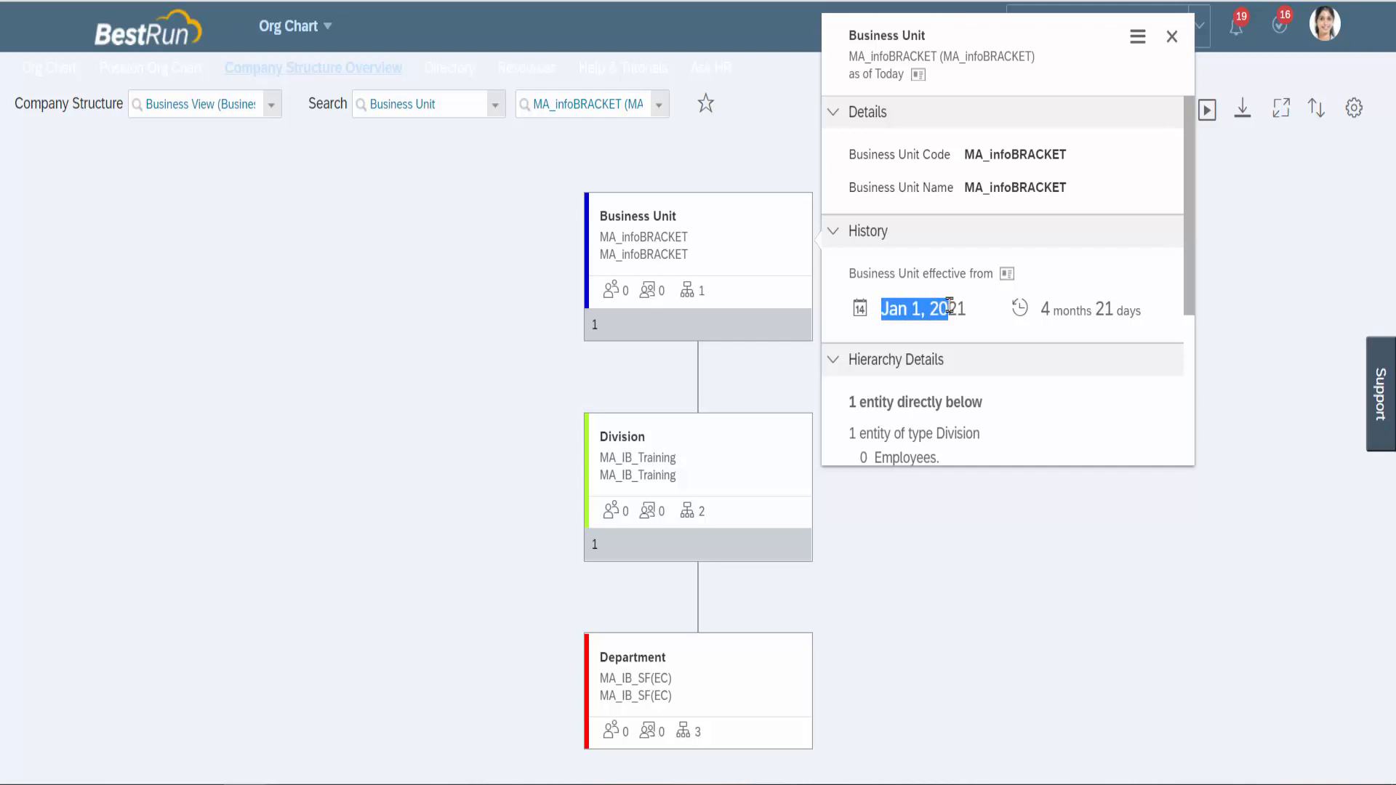
pyautogui.click(911, 408)
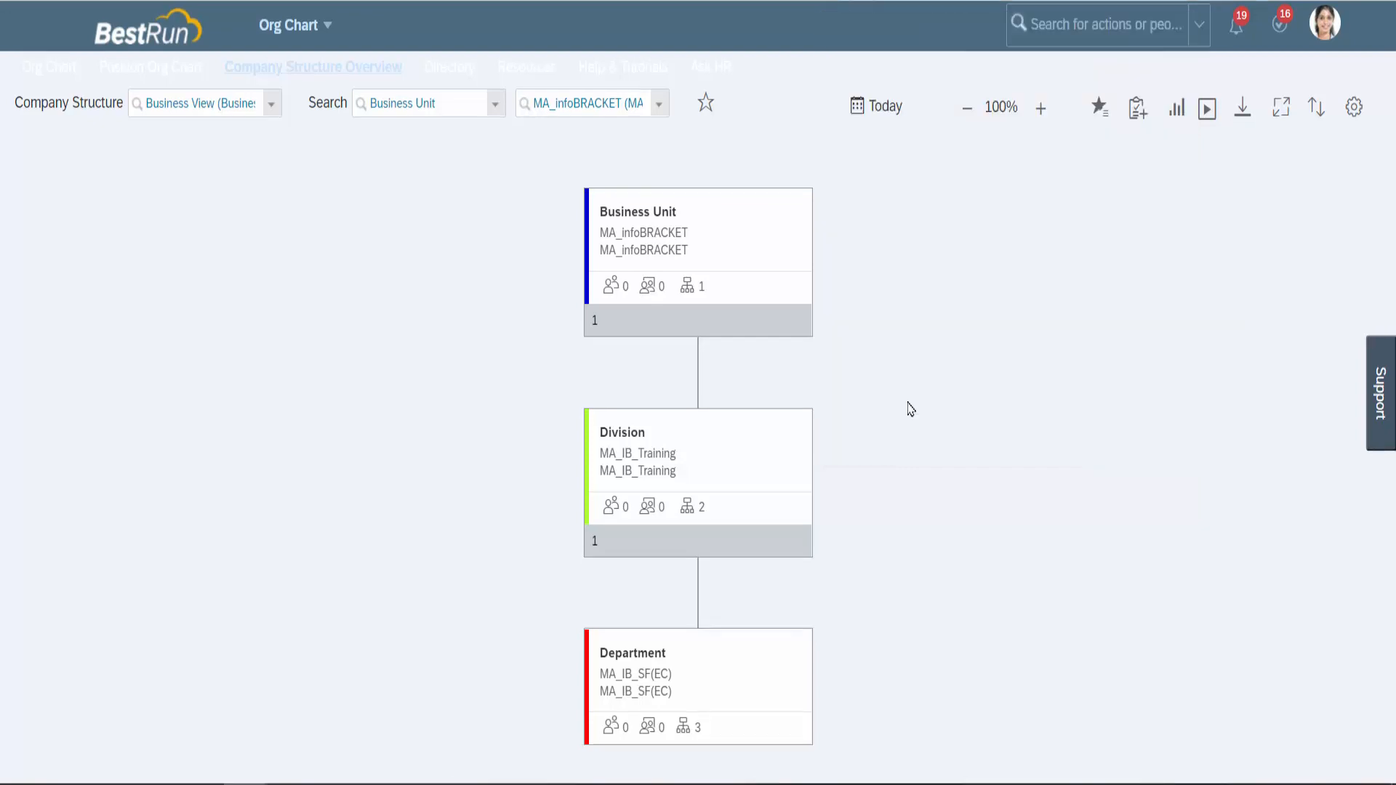